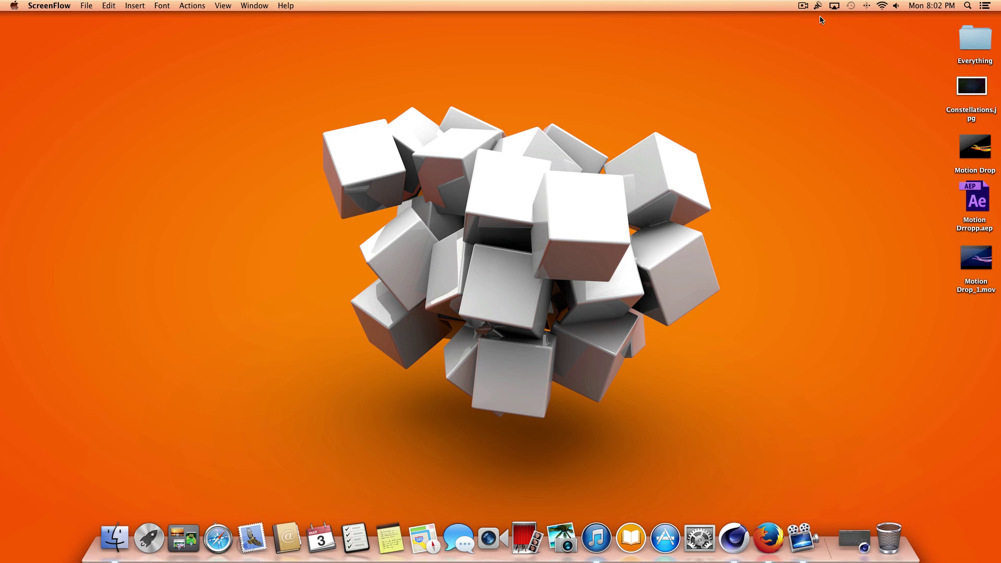
Switch to Cinema 4D and load the Motion Drop preset from the MMG - Motion Drop 1.1 library into the empty scene
left_click(854, 539)
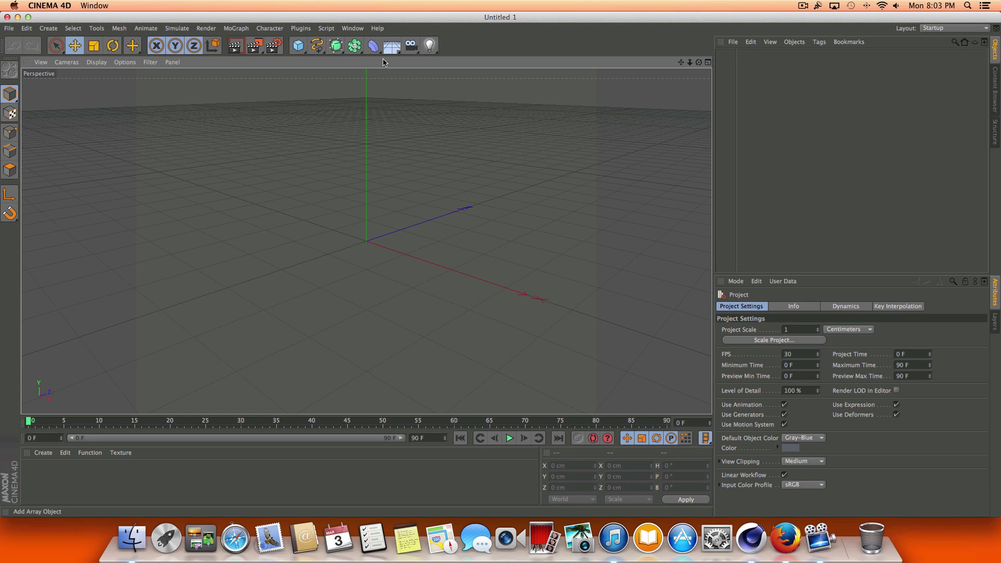
left_click(353, 28)
left_click(370, 84)
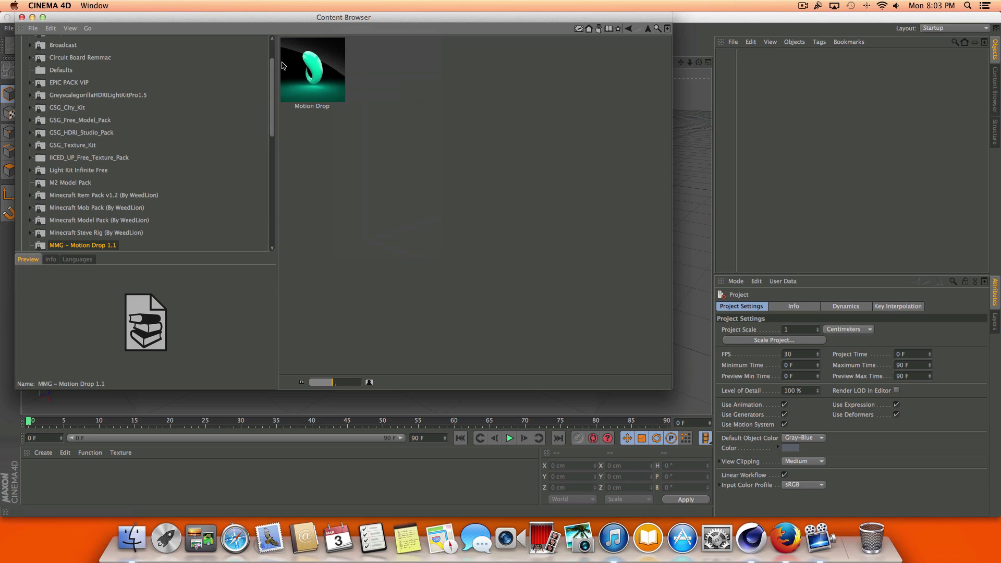
double_click(323, 76)
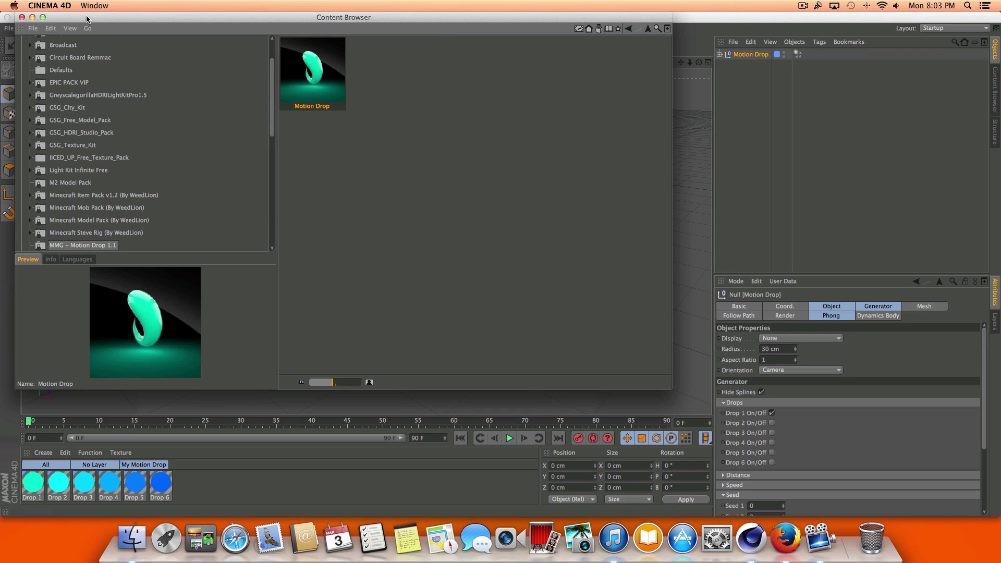
left_click(22, 17)
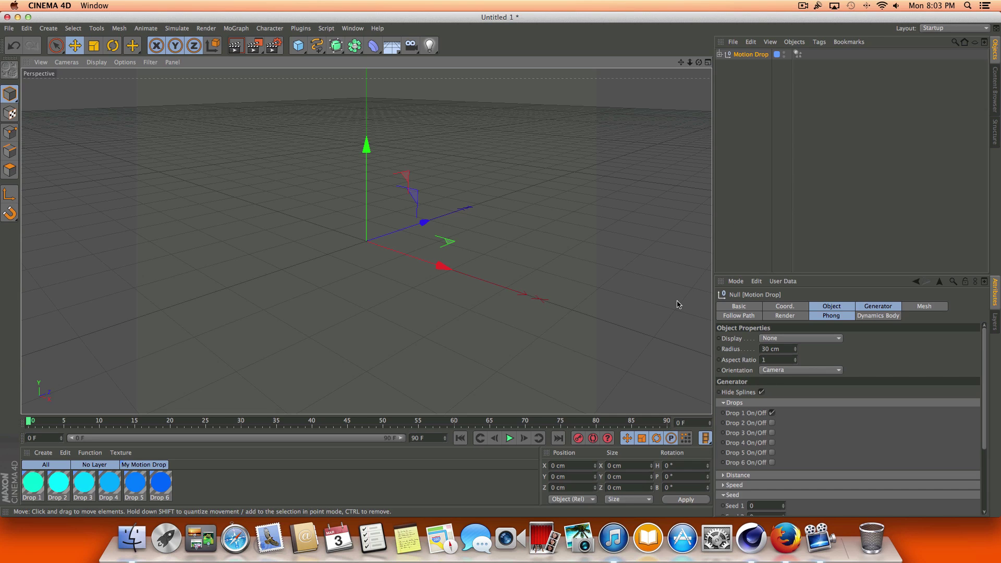
Play the drop animation, render a still of the perspective view, and return to the first frame
left_click(510, 438)
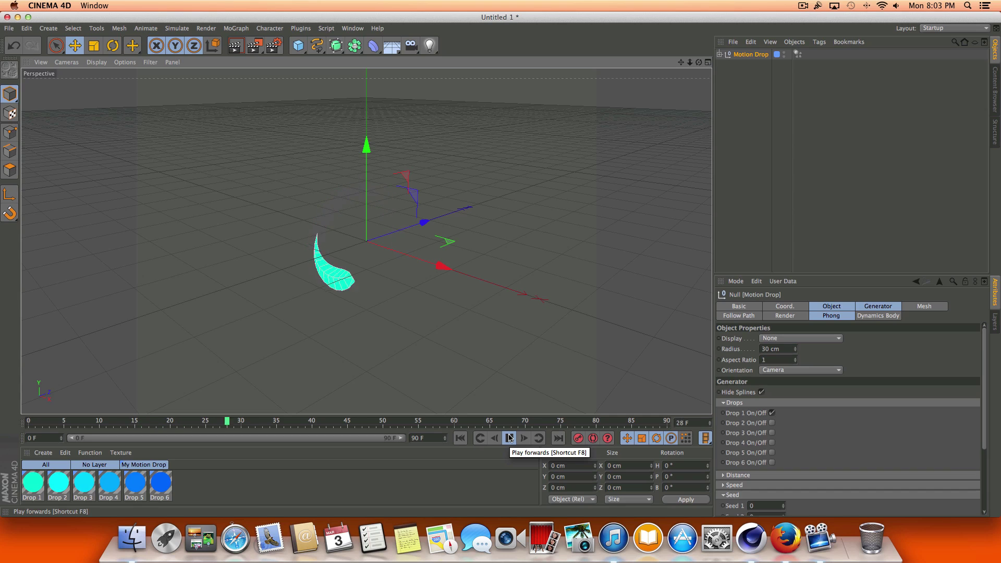
left_click(510, 439)
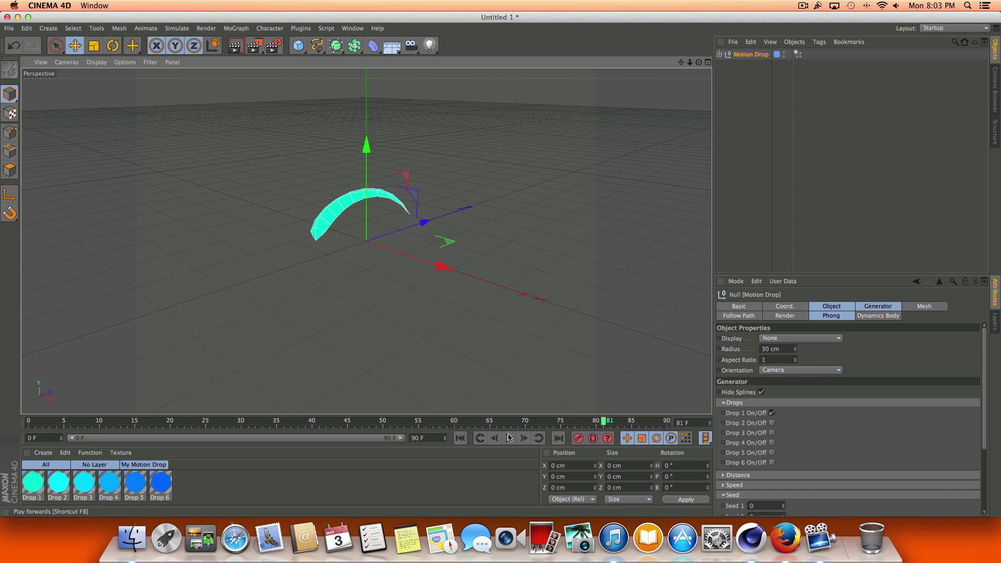
left_click(236, 46)
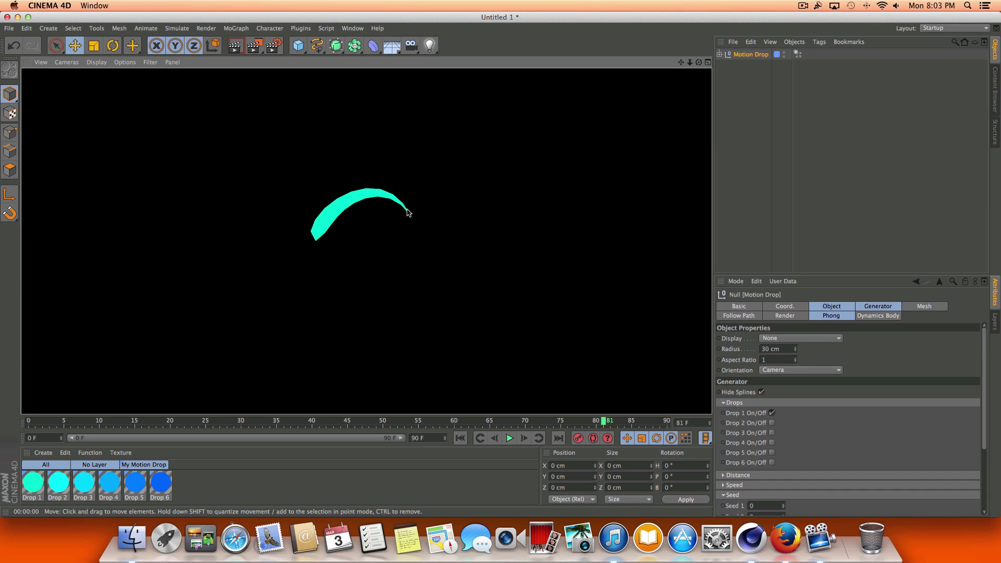
left_click(461, 439)
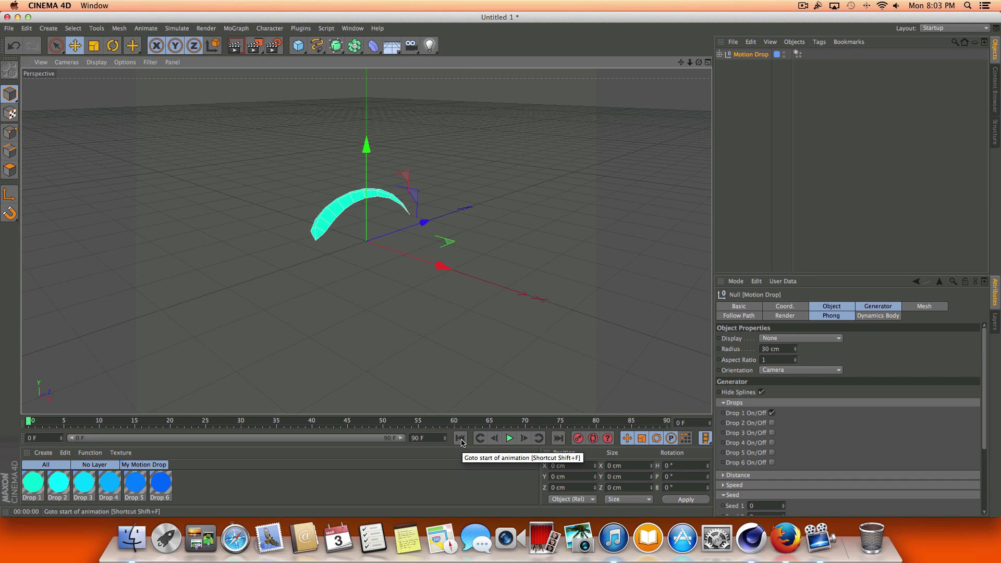
Display the Motion Drop's Generator settings and play a short stretch of the single-drop animation
left_click(833, 309)
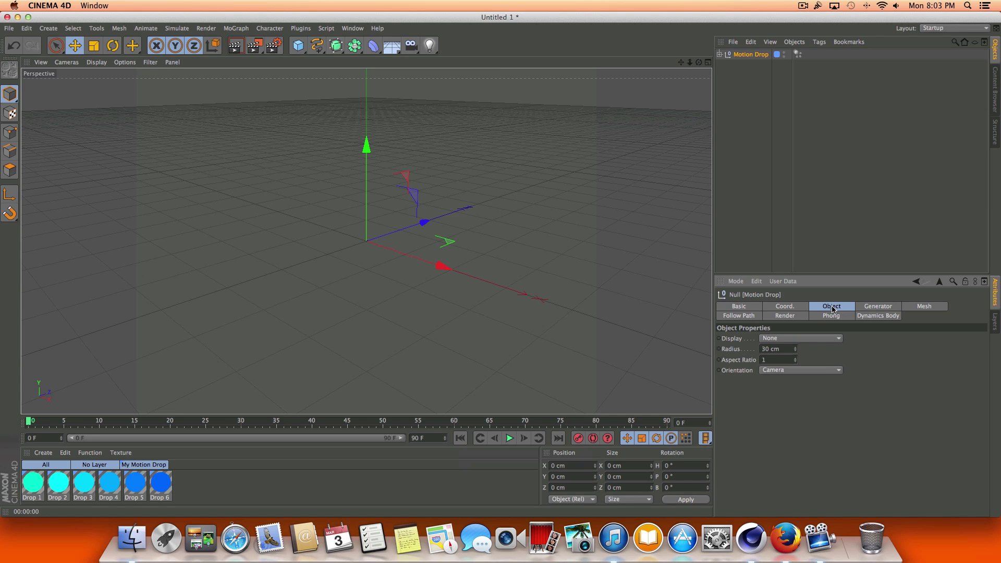
left_click(871, 308)
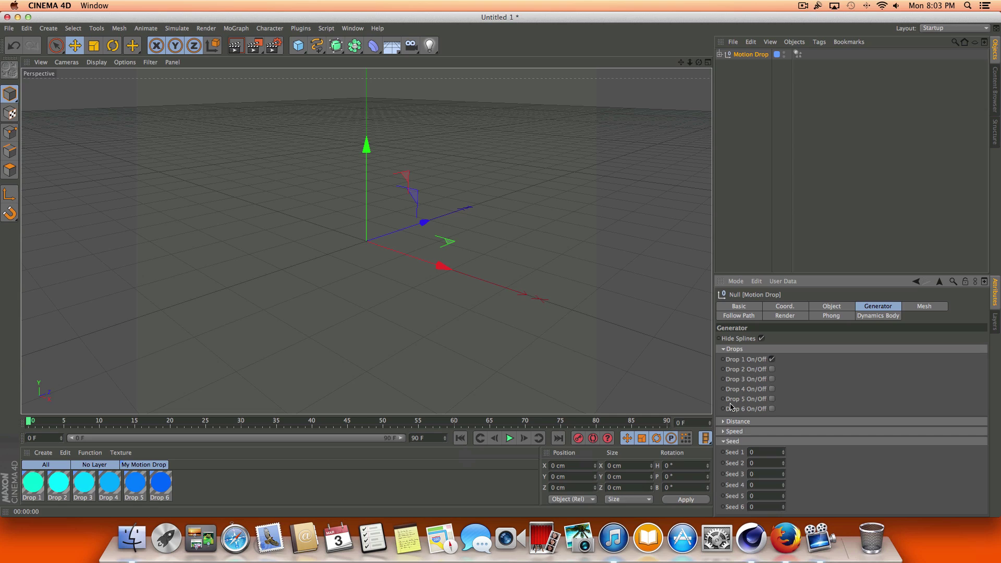
left_click(510, 438)
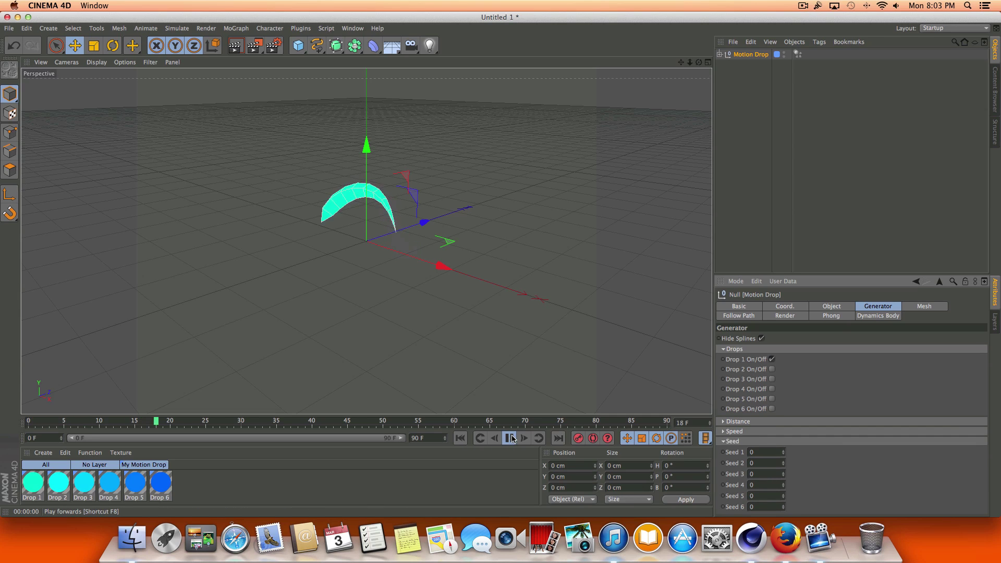
left_click(510, 439)
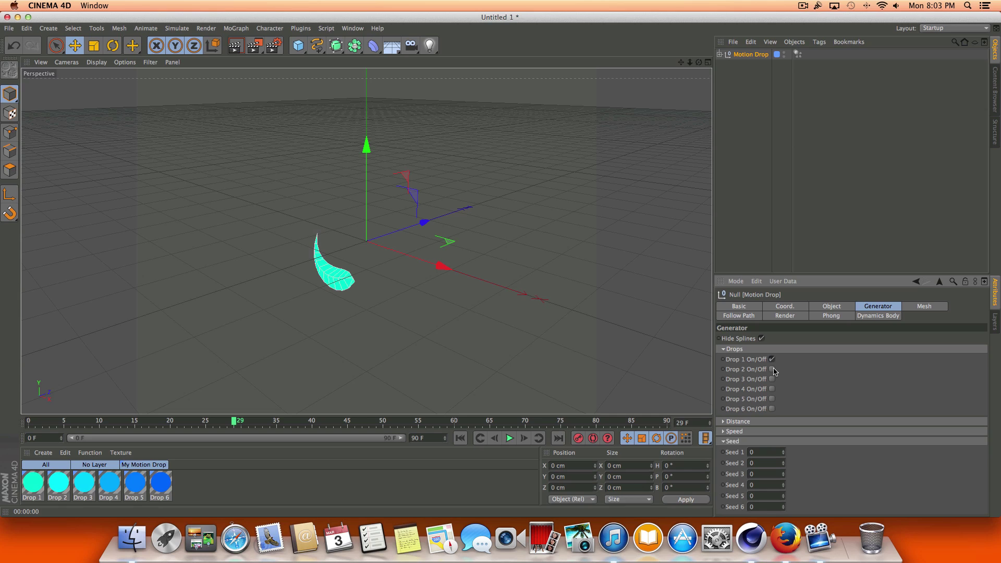
Turn on Drops 2 through 6 in the Motion Drop generator
left_click(772, 370)
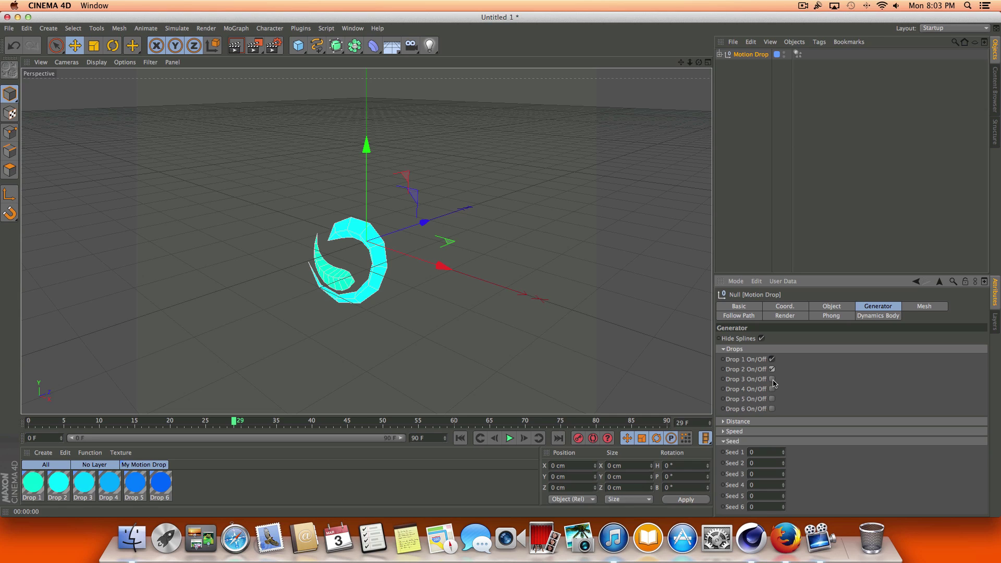
left_click(772, 380)
left_click(773, 390)
left_click(772, 399)
left_click(772, 409)
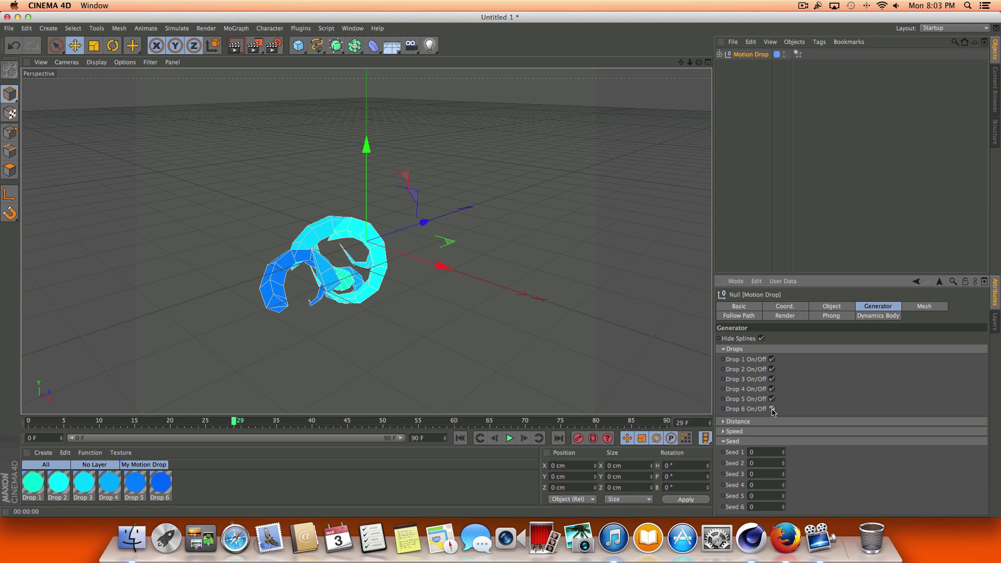
Play the animation from the start with all six drops enabled, then rewind to frame 0
left_click(460, 438)
left_click(509, 438)
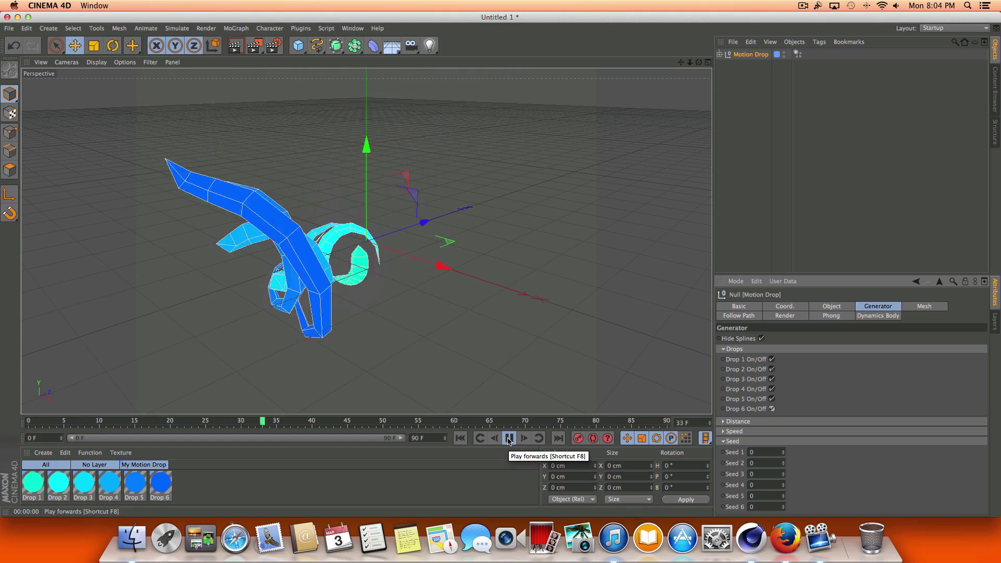
left_click(509, 440)
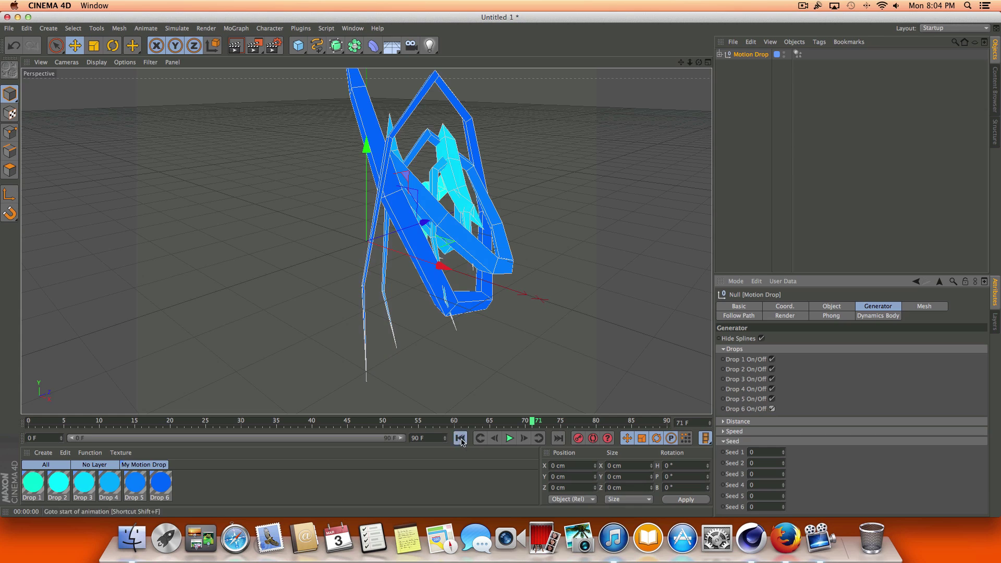
left_click(460, 438)
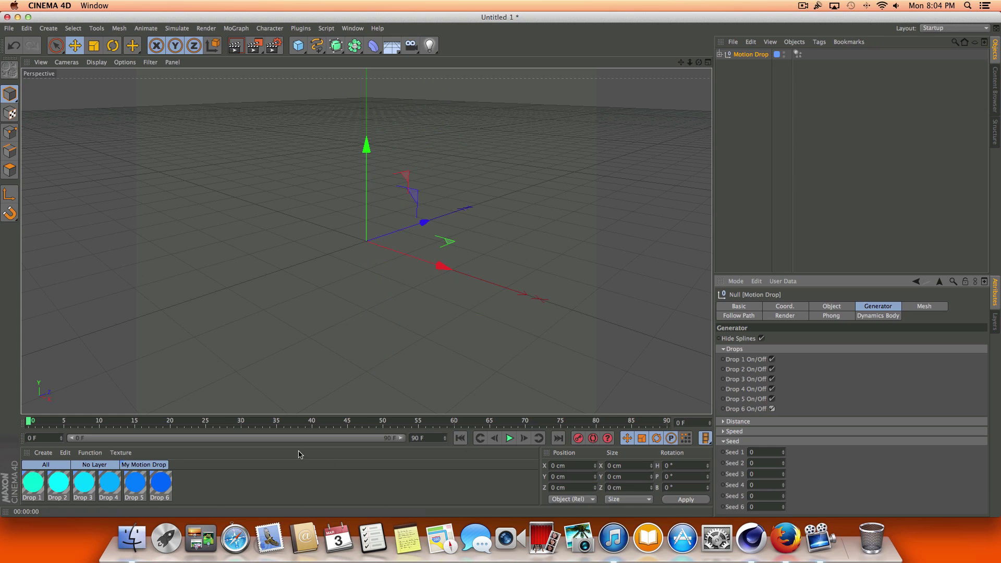
Inspect the Drop 1 and Drop 6 materials, then reselect the Motion Drop object to show its settings
left_click(32, 485)
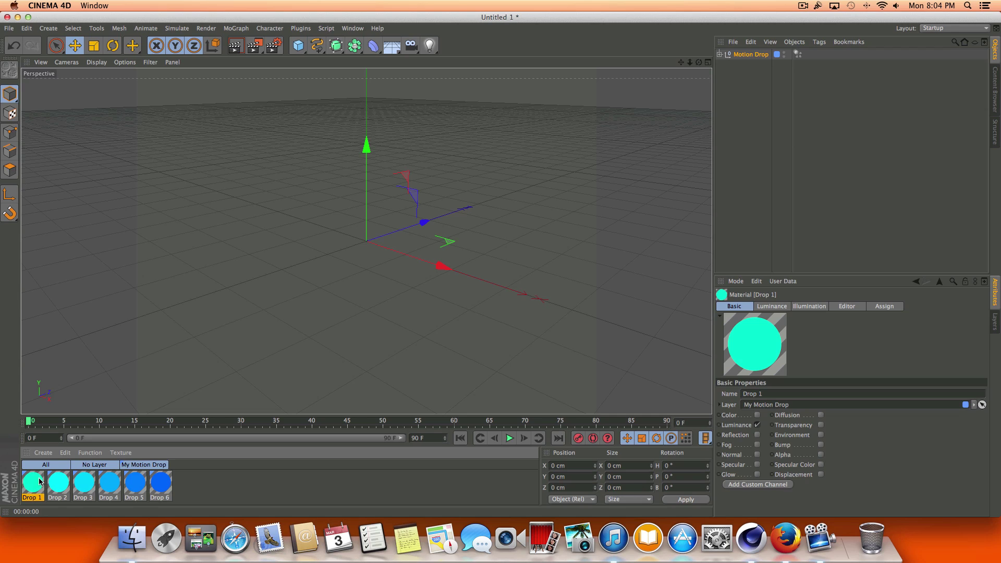
left_click(158, 484)
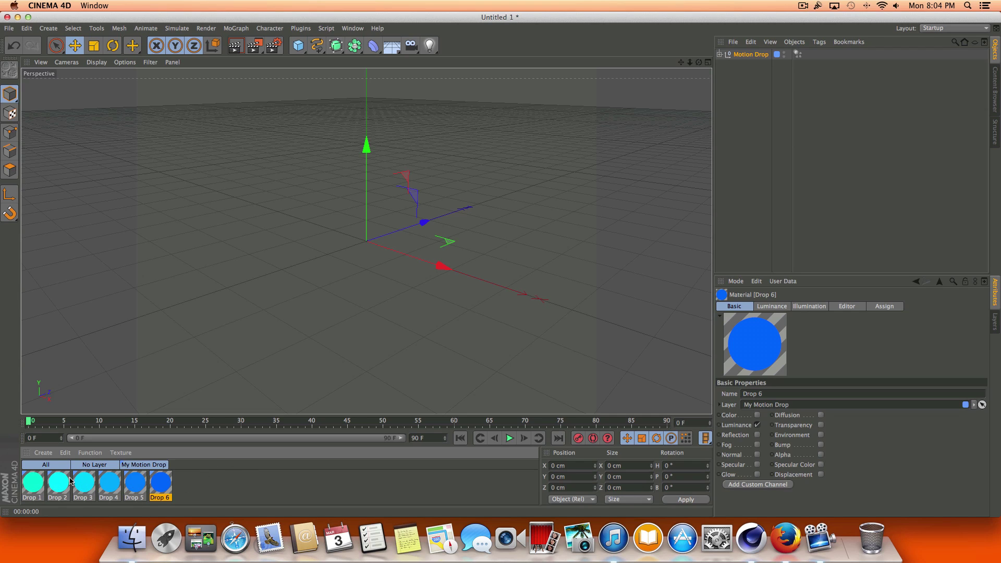
left_click(252, 479)
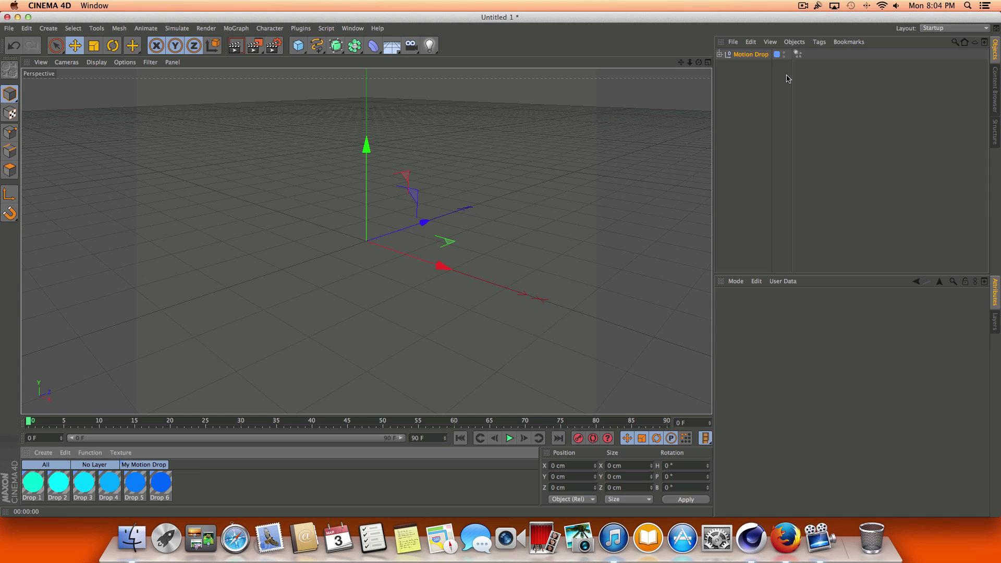
left_click(753, 55)
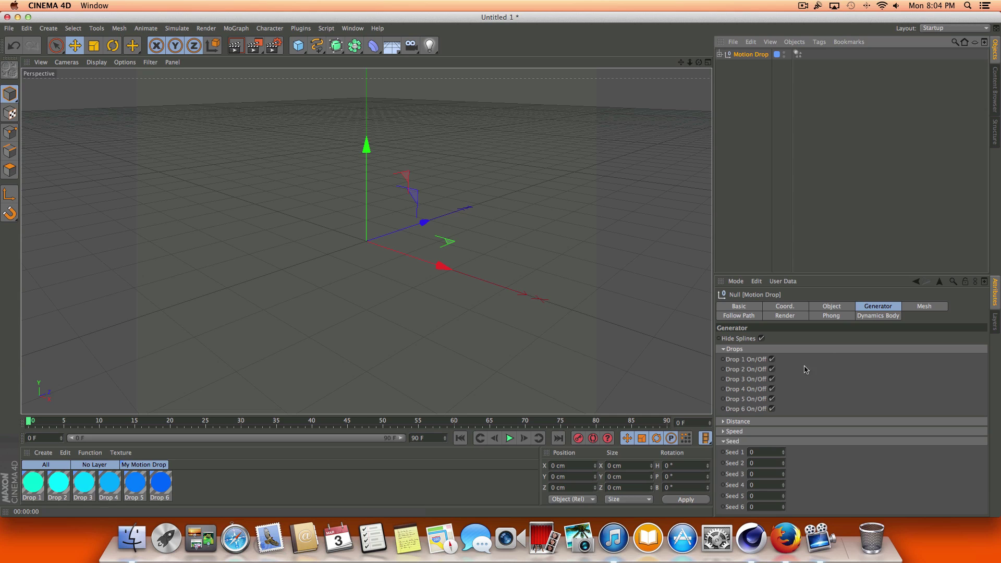
Preview the six drops' motion briefly and return to the start of the animation
left_click(510, 438)
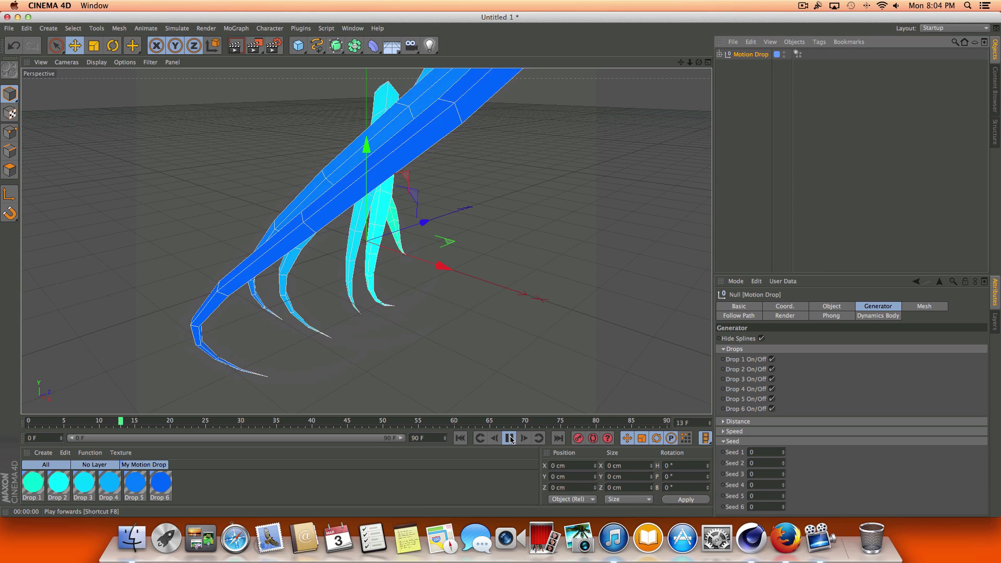
left_click(511, 439)
left_click(460, 439)
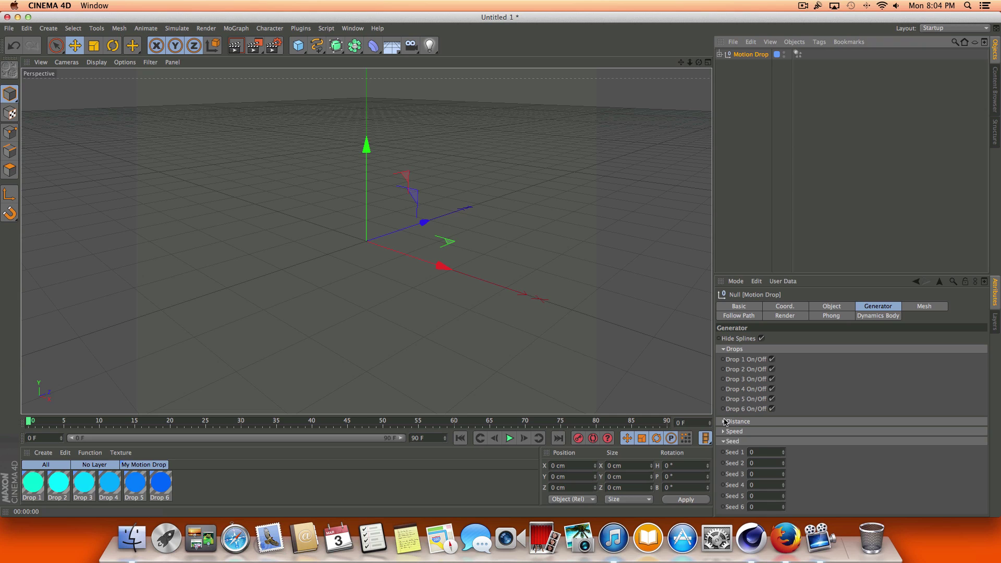
Set the Motion Drop's Distance 1 to 6 values to 80, 82, 88, 86, 78 and 90 cm respectively
left_click(725, 421)
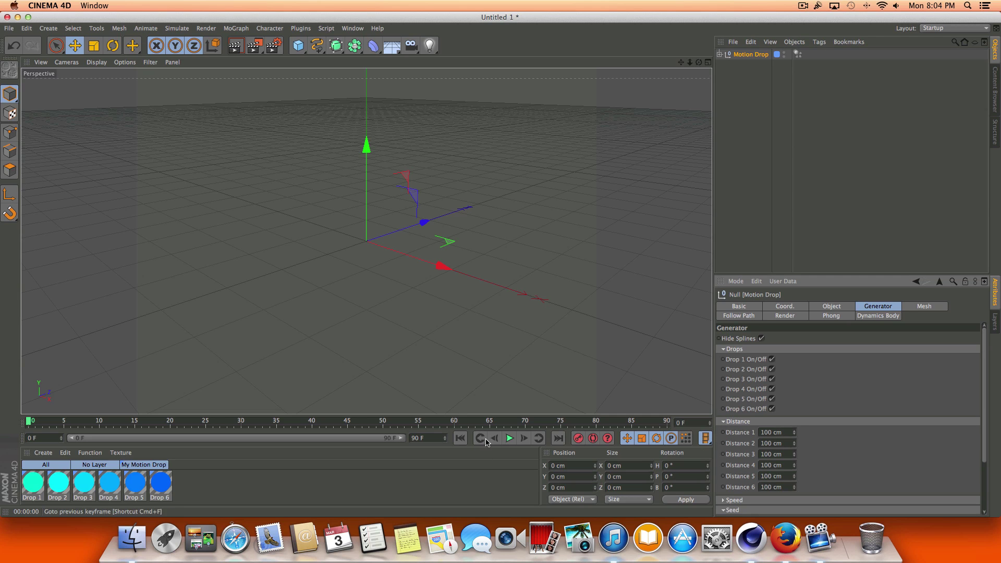
left_click(510, 438)
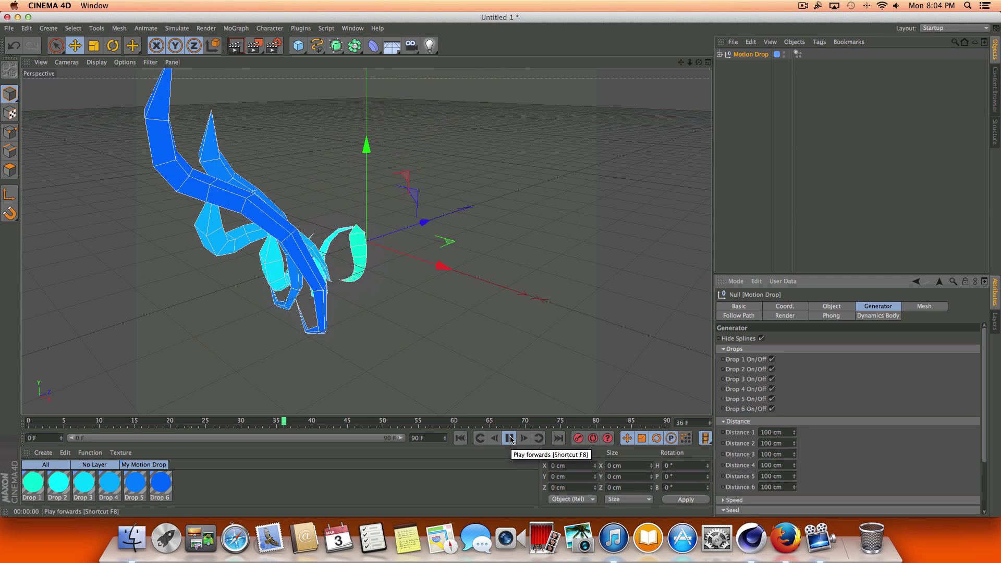
left_click(510, 438)
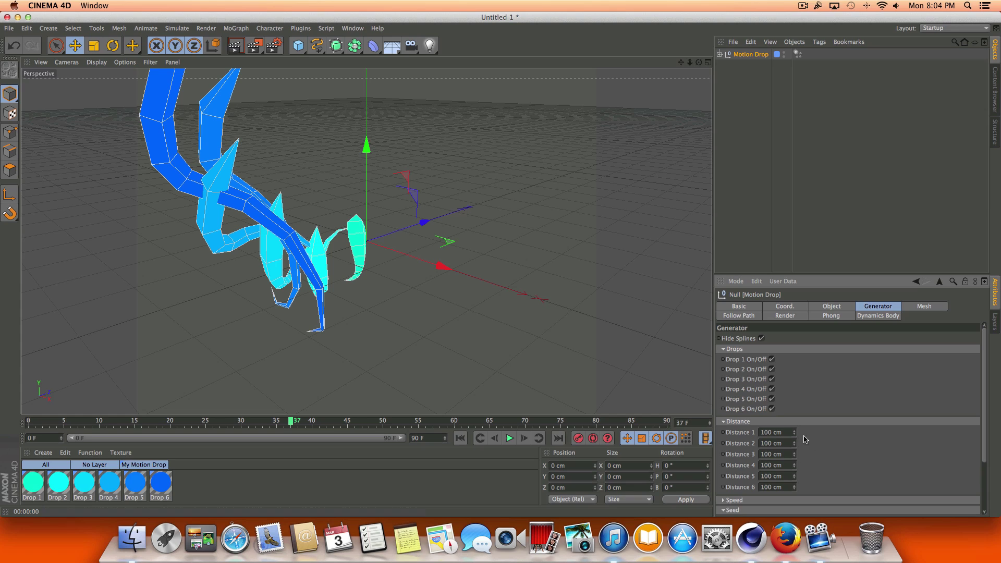
left_click_drag(795, 433, 794, 480)
left_click(745, 410)
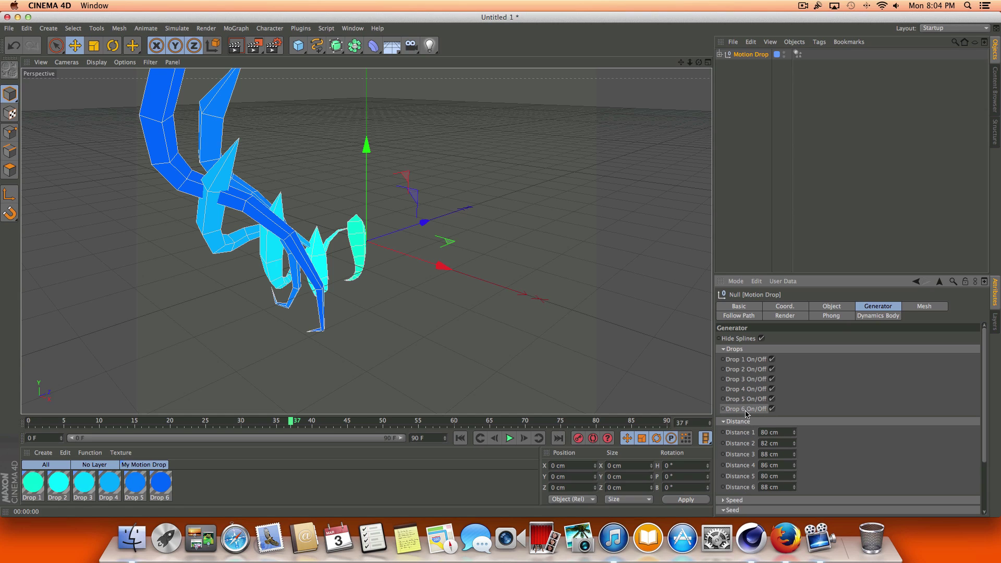
left_click_drag(794, 489, 796, 482)
left_click(796, 479)
Play the animation from frame 0 to check the new drop distances, then rewind it
left_click(460, 439)
left_click(509, 439)
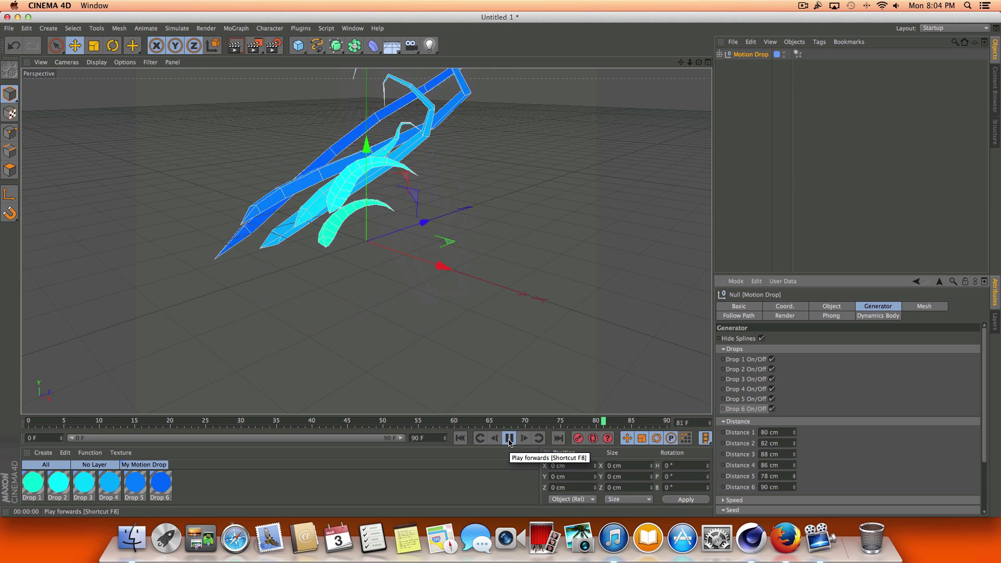
left_click(510, 439)
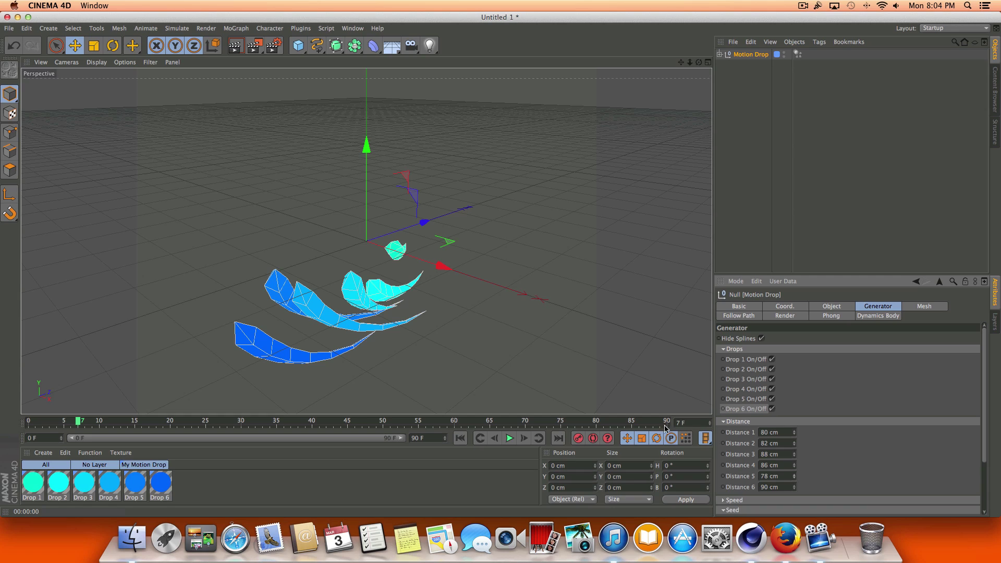
left_click(460, 439)
Set Speed 1 through Speed 6 of the Motion Drop to 0.09
scroll(975, 420, "down", 4)
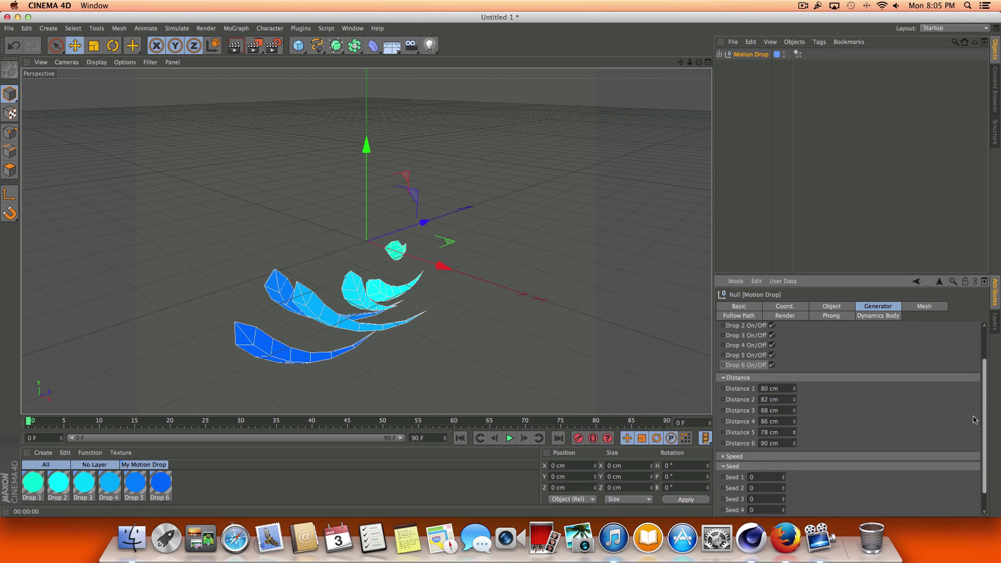
left_click(724, 456)
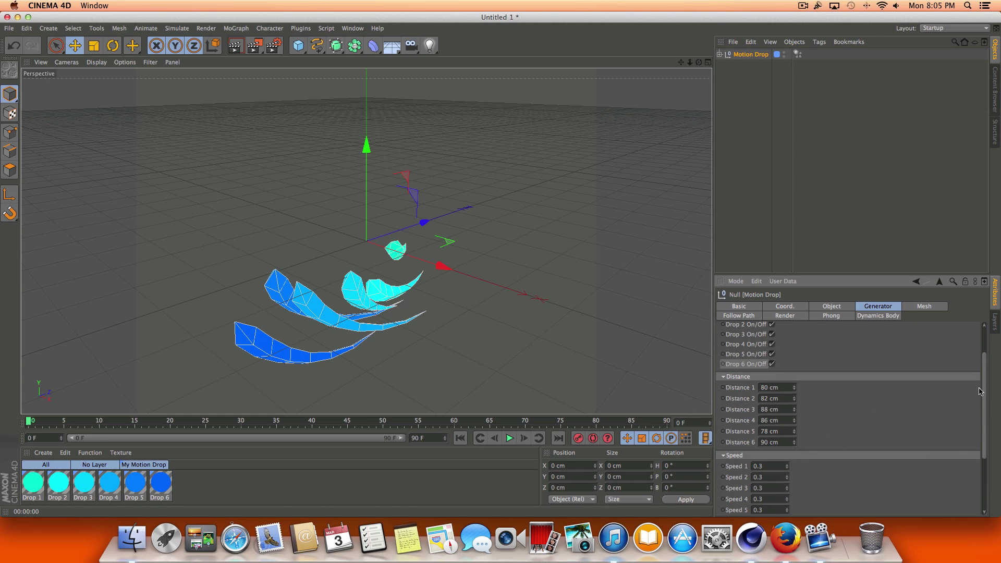
scroll(979, 391, "down", 3)
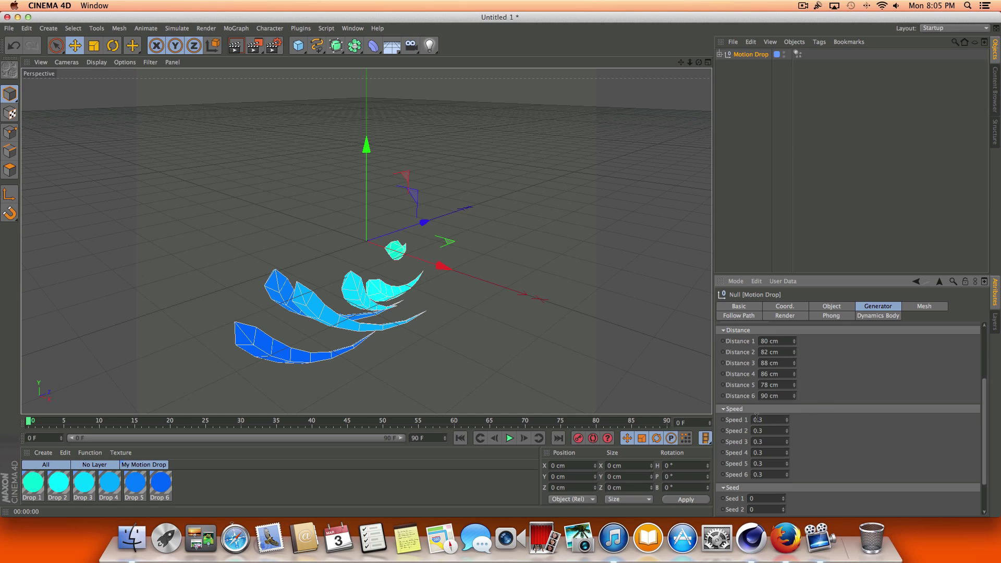
double_click(770, 419)
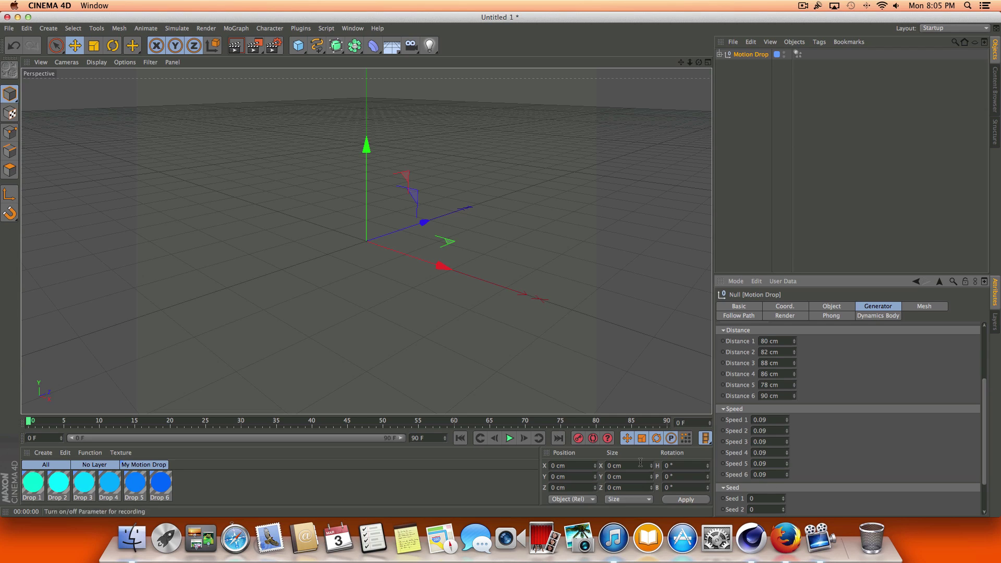
Play the animation to check the new drop speeds and return to the first frame
left_click(514, 441)
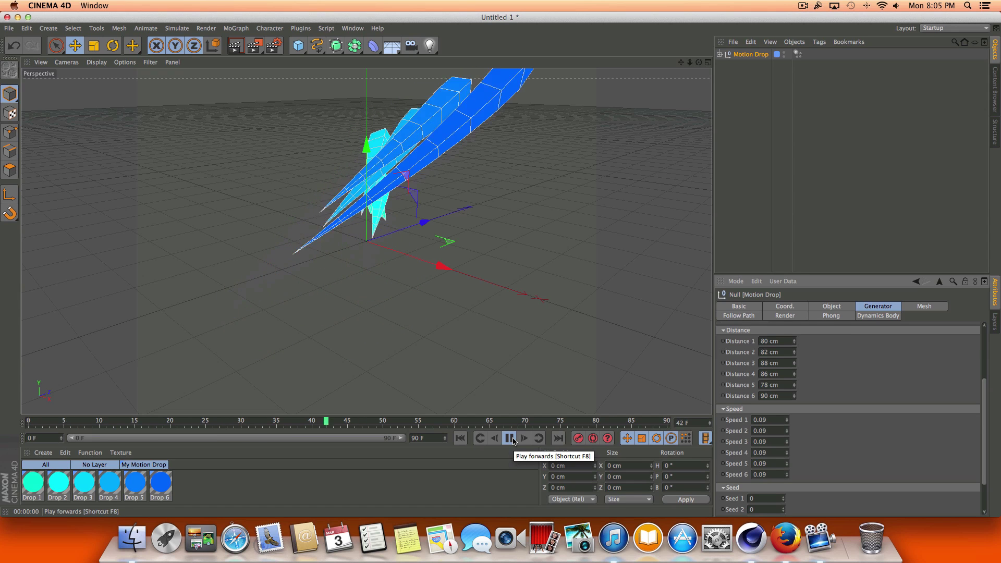
left_click(514, 440)
left_click(460, 439)
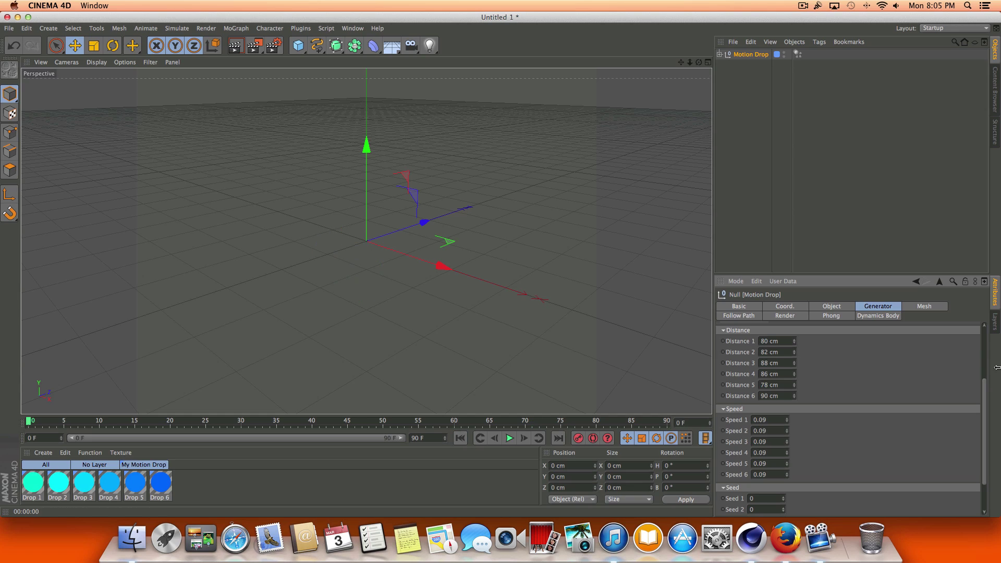
Set Seed 1 through Seed 6 of the Motion Drop to 23, 27, 215, 25, 17 and 92 respectively
scroll(979, 429, "down", 3)
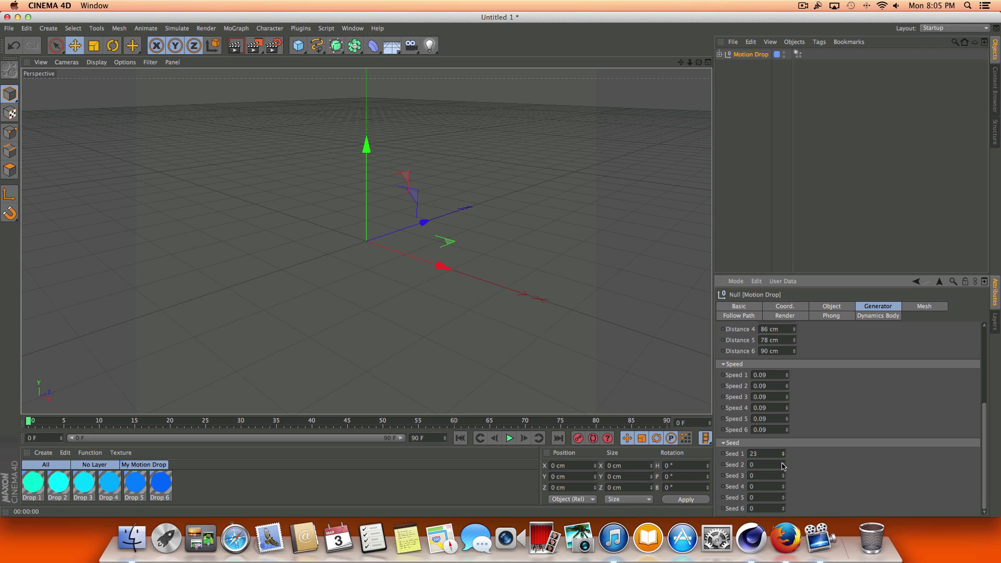
left_click_drag(783, 466, 787, 507)
Play the animation to check the effect of the new seeds, then return to the first frame
left_click(510, 439)
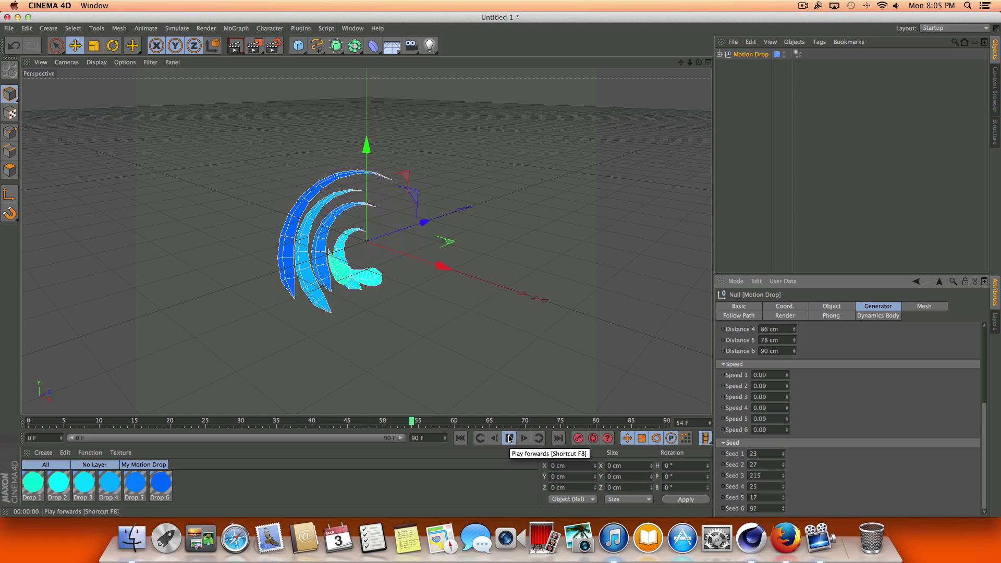
left_click(509, 439)
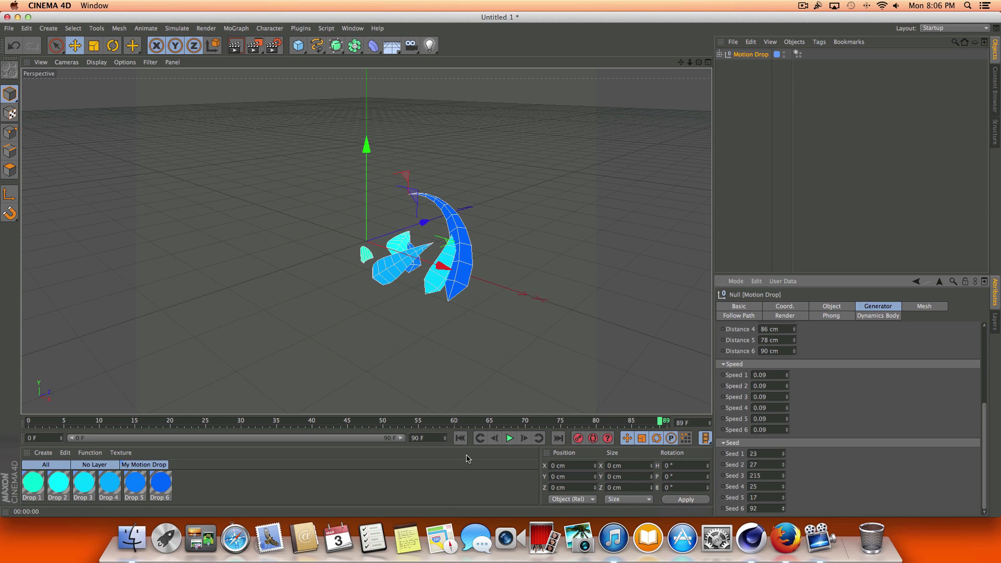
left_click(460, 438)
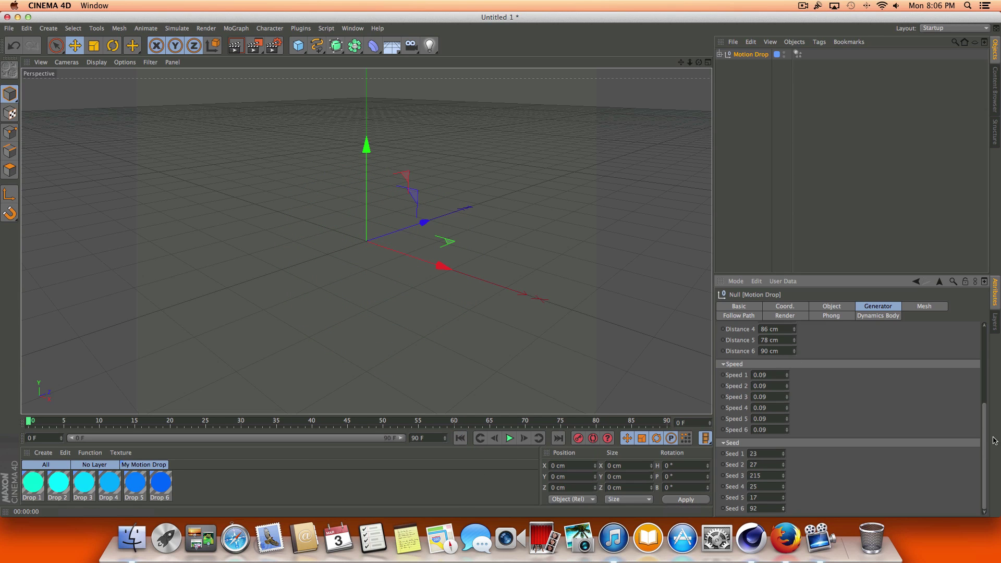
Show the Motion Drop's mesh settings and play the animation, stopping at about frame 67 with the drops in view
scroll(789, 365, "up", 5)
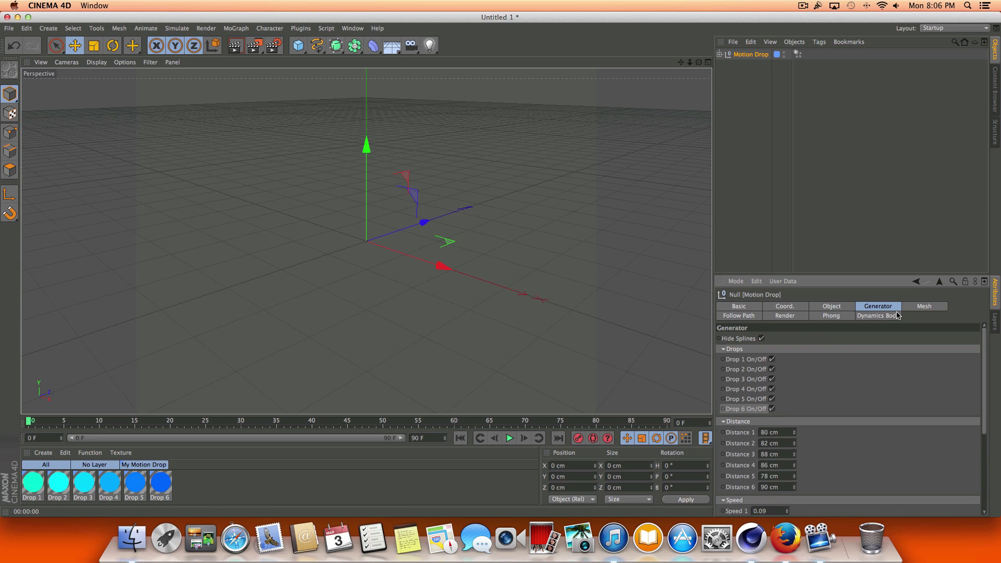
left_click(925, 308)
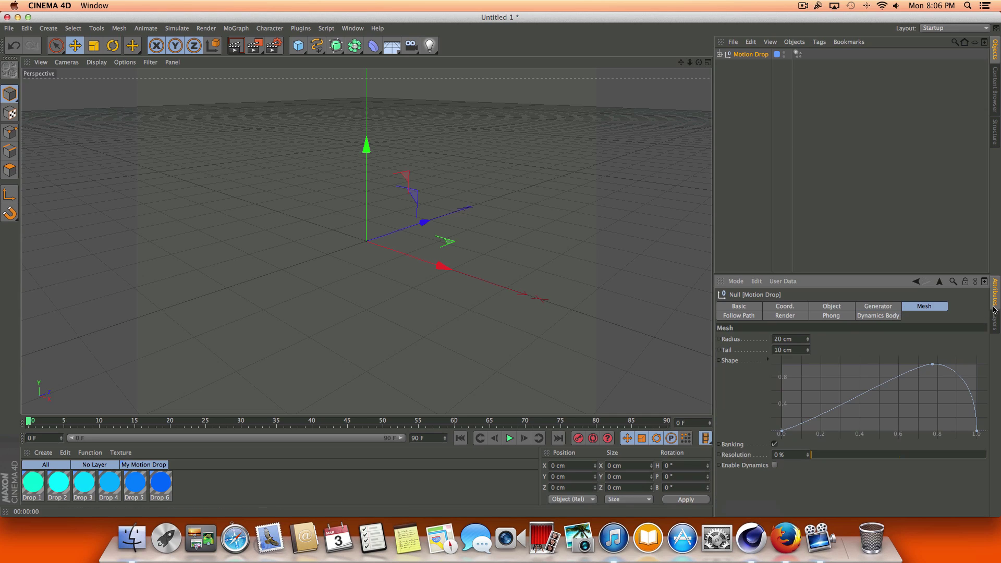
left_click(510, 439)
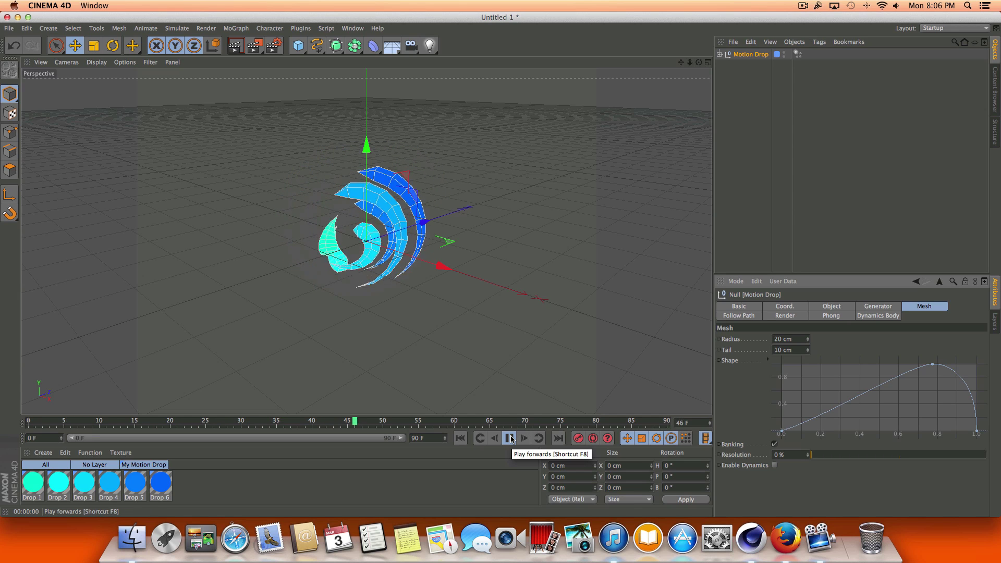
left_click(510, 439)
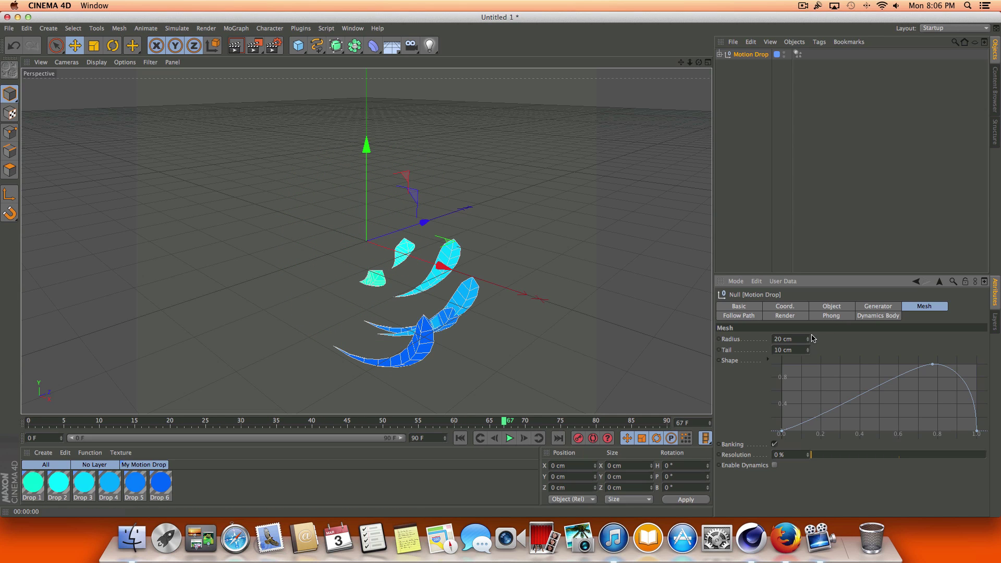
Set the Motion Drop's mesh radius to 18 cm, tail to 52 cm and resolution to 58%
left_click_drag(809, 340, 810, 334)
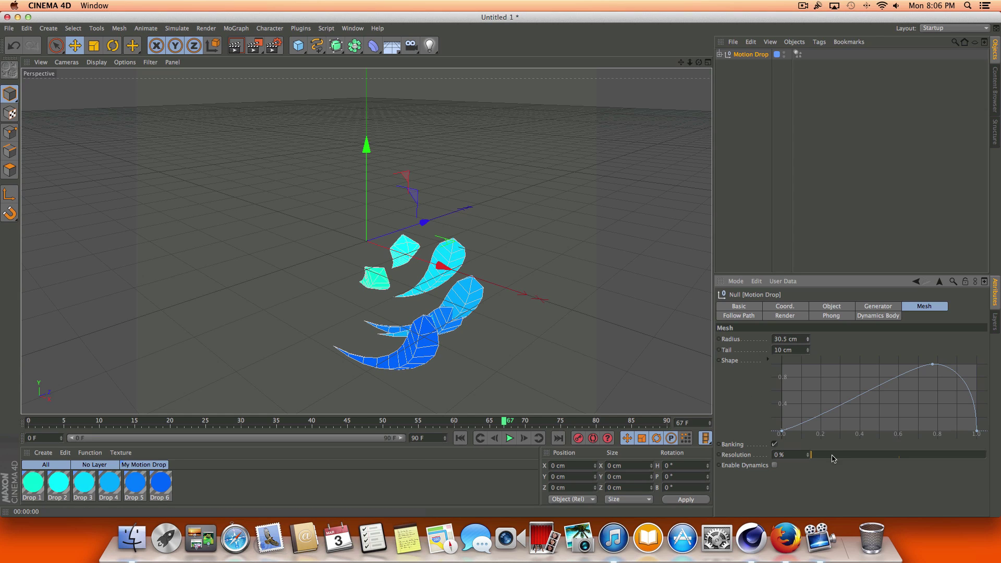
left_click_drag(807, 455, 914, 453)
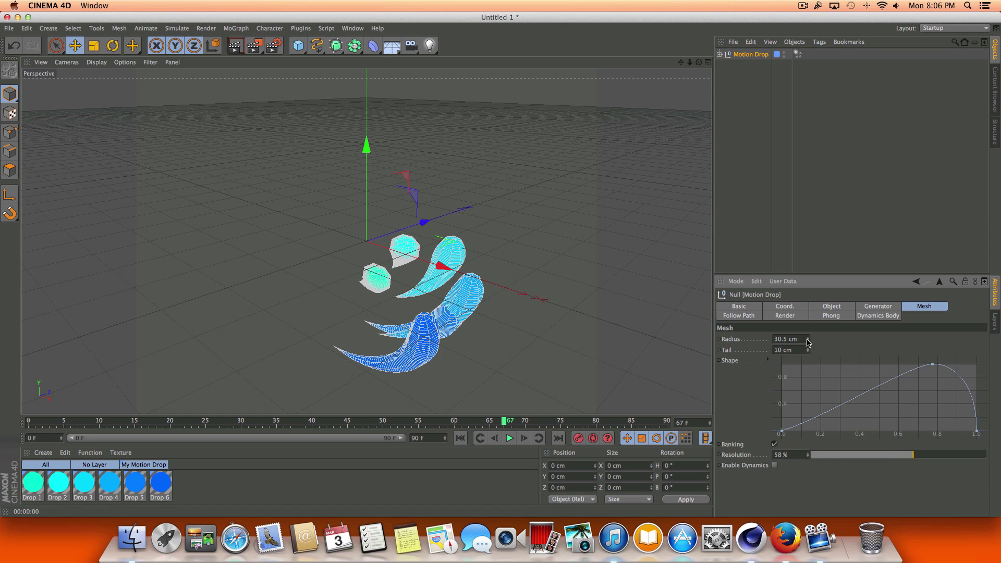
left_click_drag(807, 342, 808, 360)
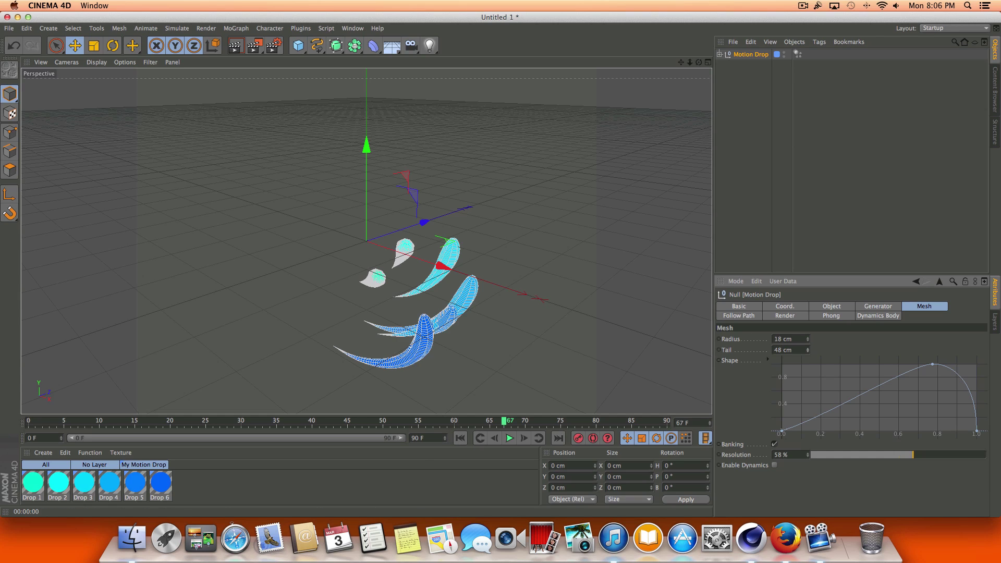
left_click_drag(808, 350, 808, 348)
Replay the animation from the start to check the new mesh settings, stopping at about frame 76
left_click(460, 438)
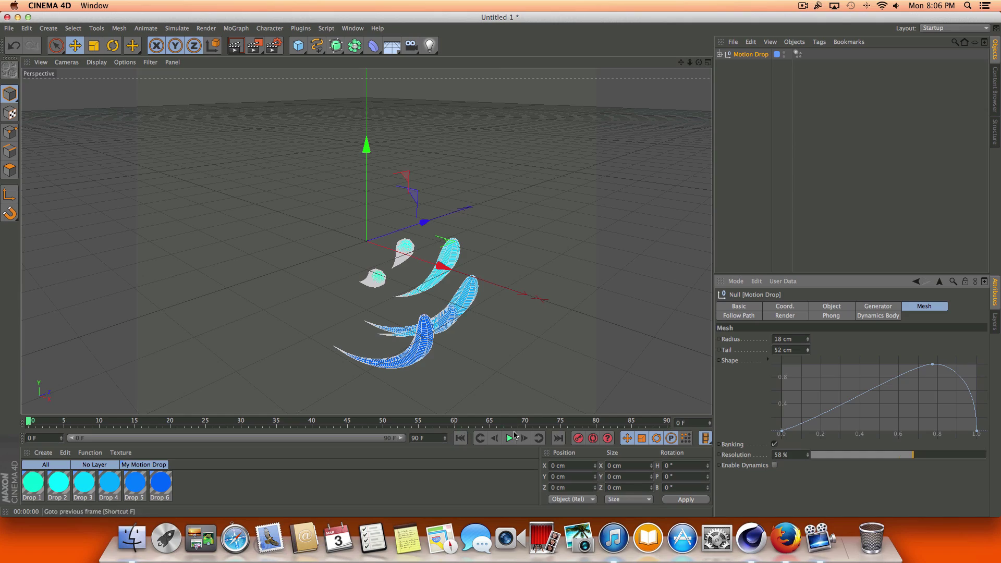
left_click(511, 438)
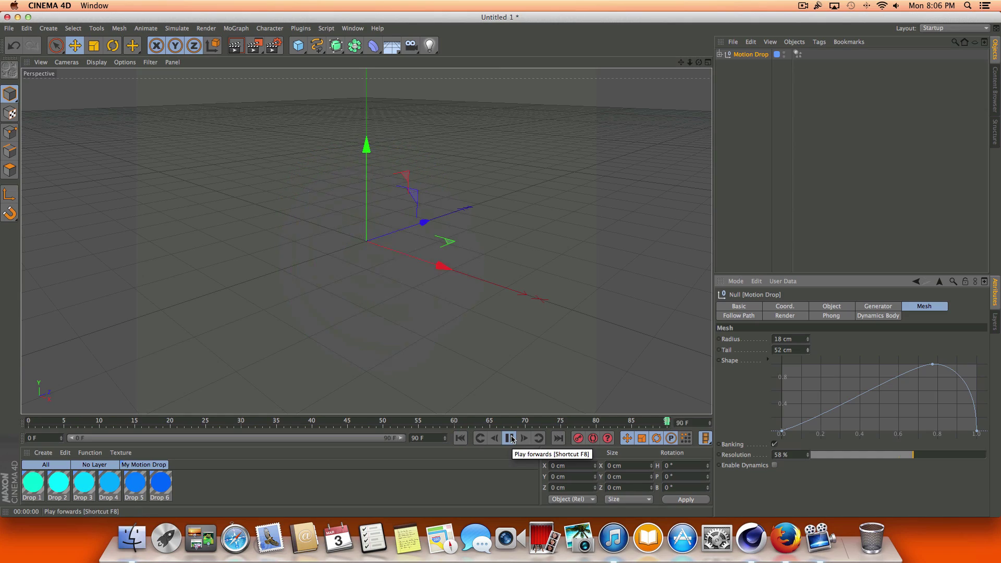
left_click(511, 438)
left_click(460, 438)
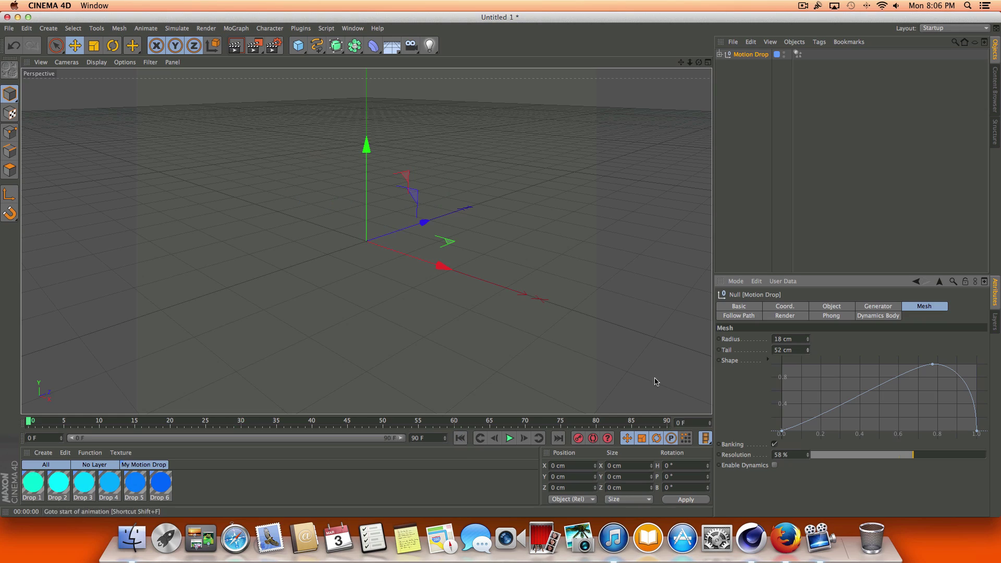
left_click(511, 438)
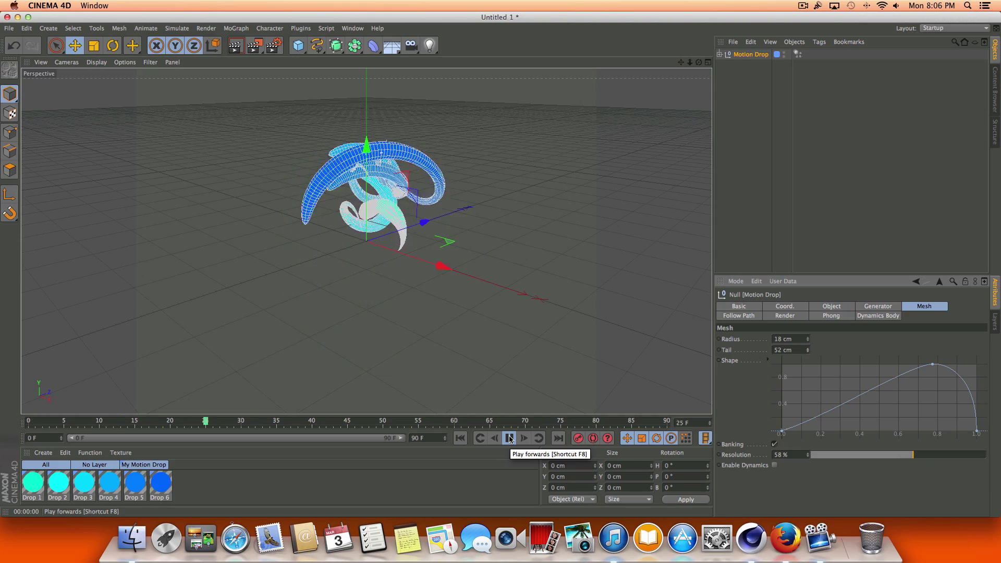
left_click(510, 438)
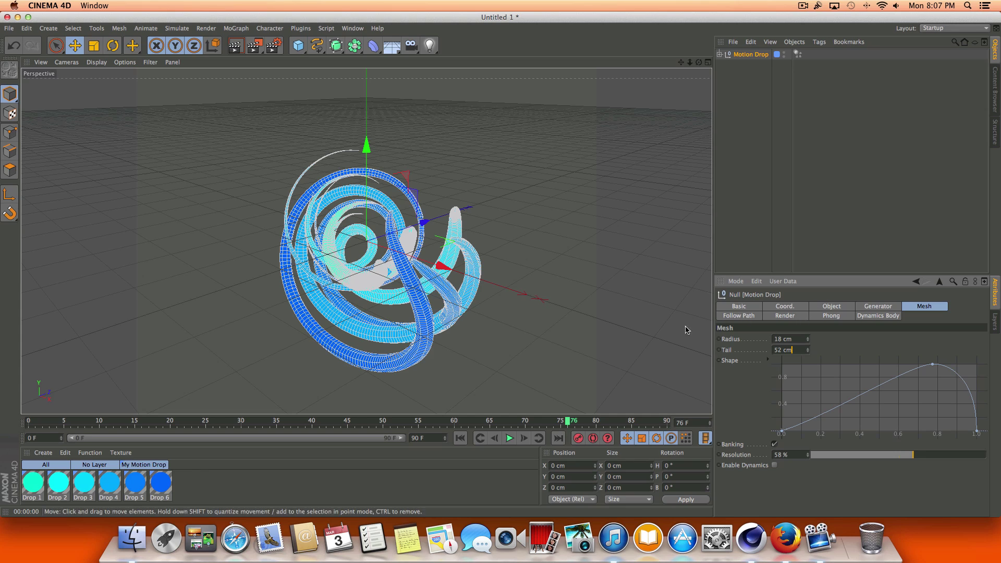
Set the Motion Drop's tail to 45 cm and replay the animation from the start, stopping at about frame 66
left_click_drag(793, 349, 729, 349)
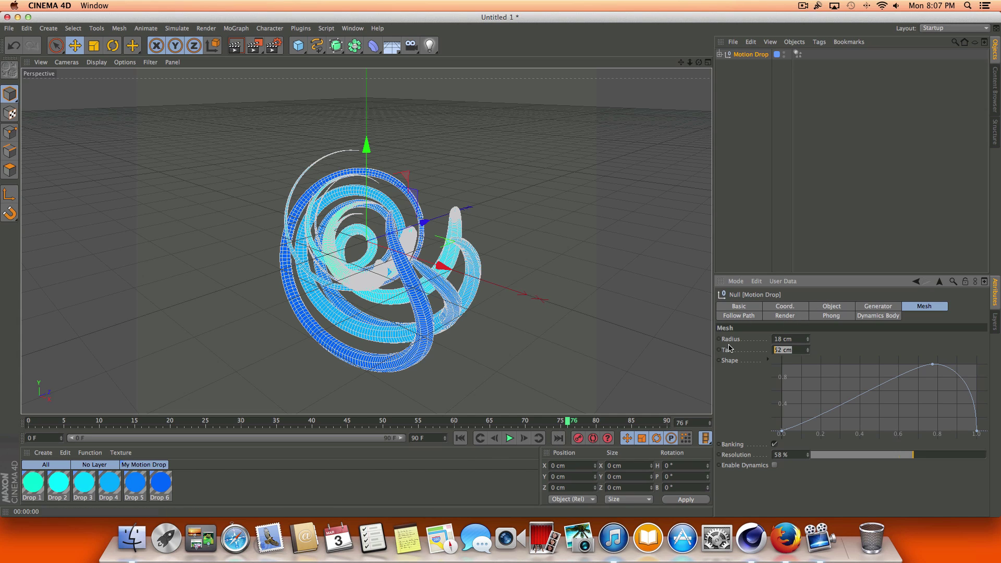
type("45")
left_click(510, 438)
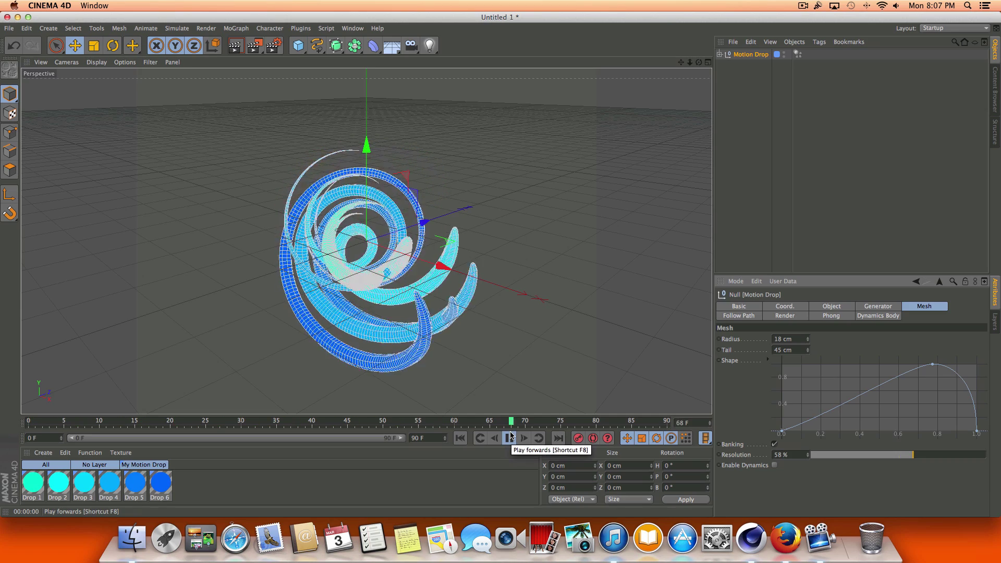
left_click(510, 437)
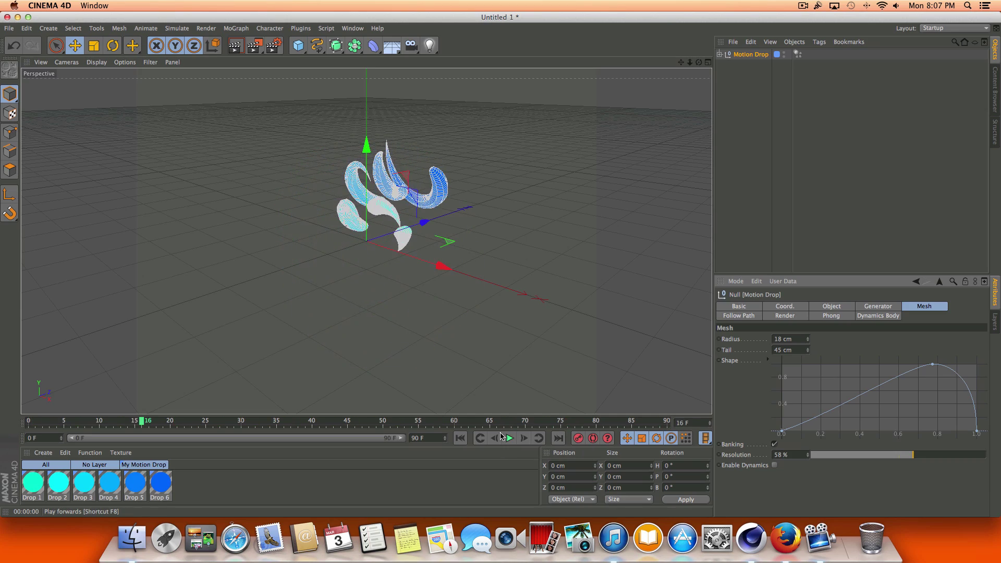
left_click(460, 439)
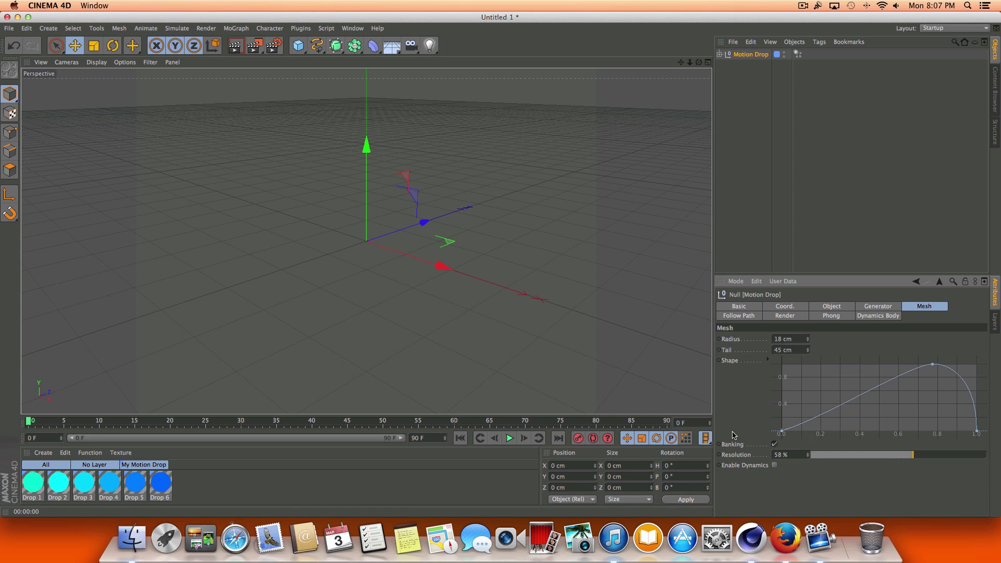
left_click(509, 439)
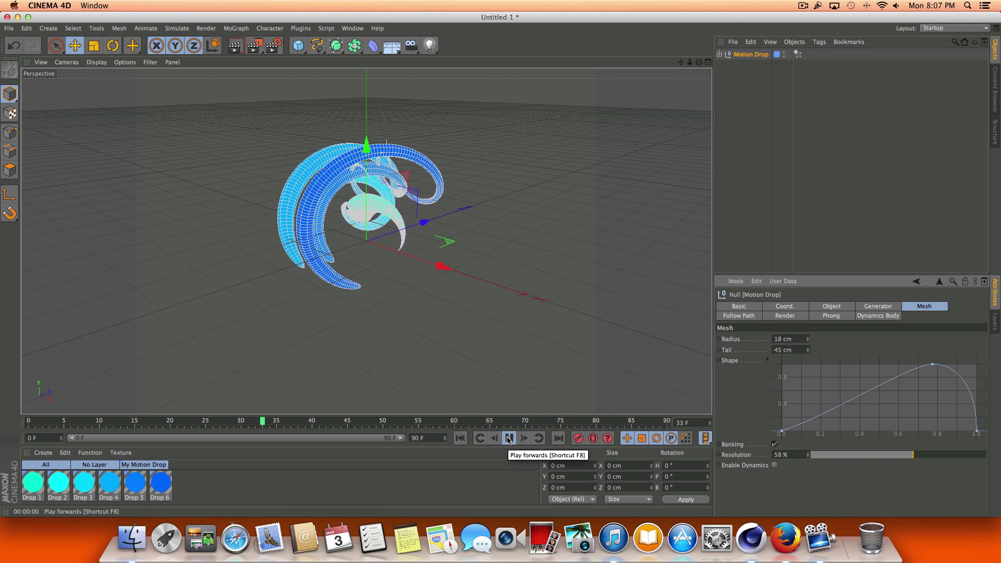
left_click(509, 439)
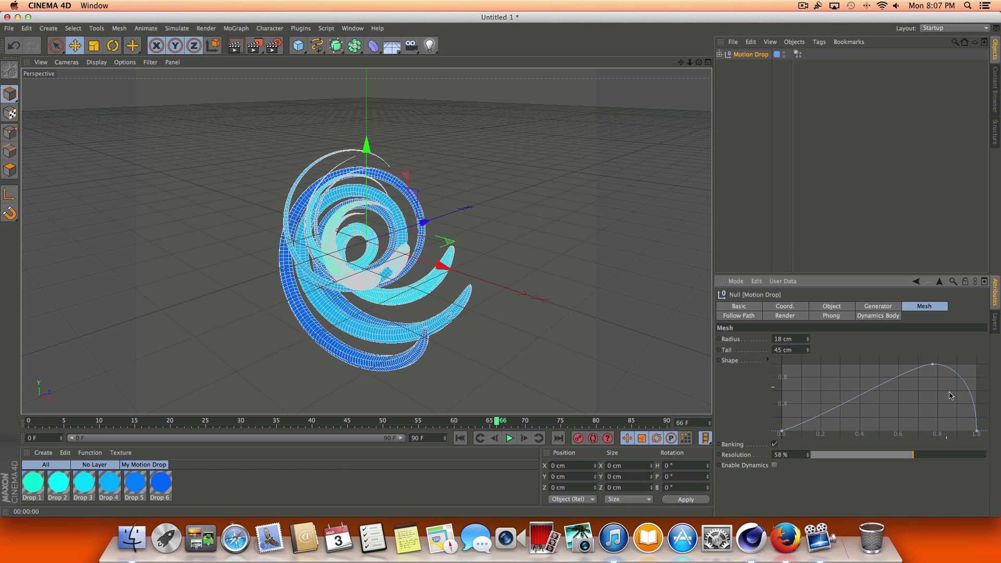
Shift the peak point of the mesh Shape curve slightly toward the start, to about 0.76 along the curve
left_click(933, 365)
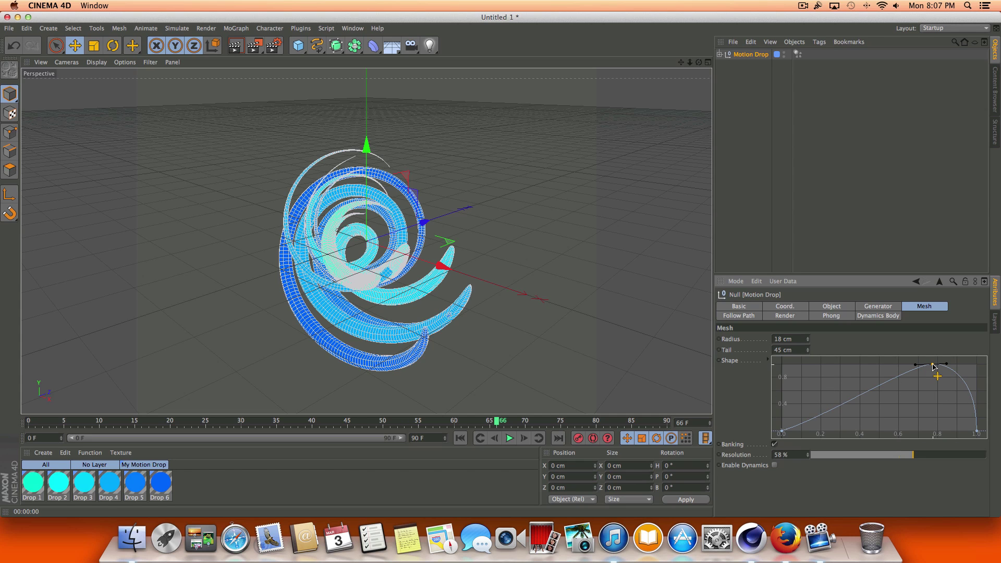
mouse_move(933, 366)
left_mouse_down()
mouse_move(929, 406)
mouse_move(939, 354)
left_mouse_up()
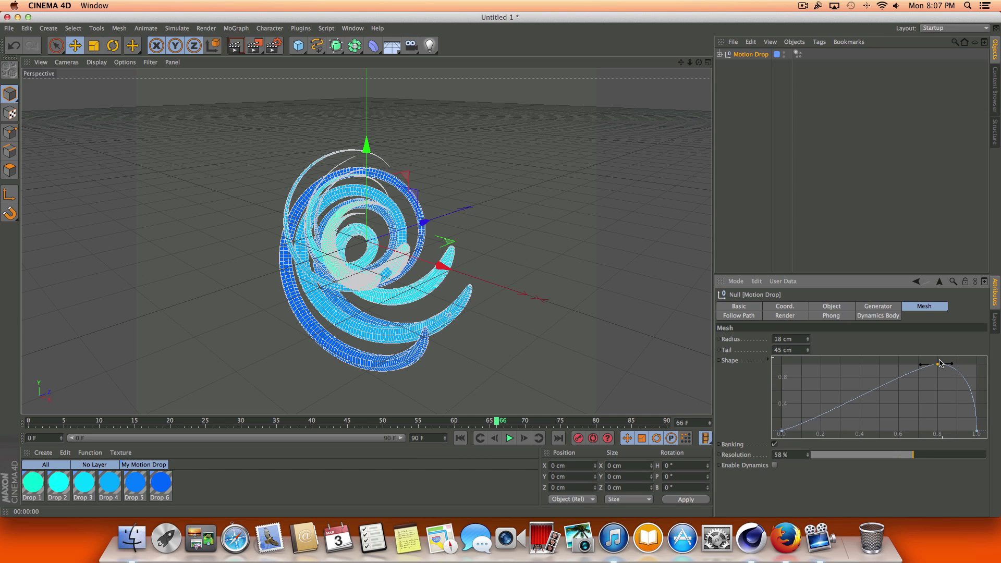
left_click_drag(940, 363, 932, 364)
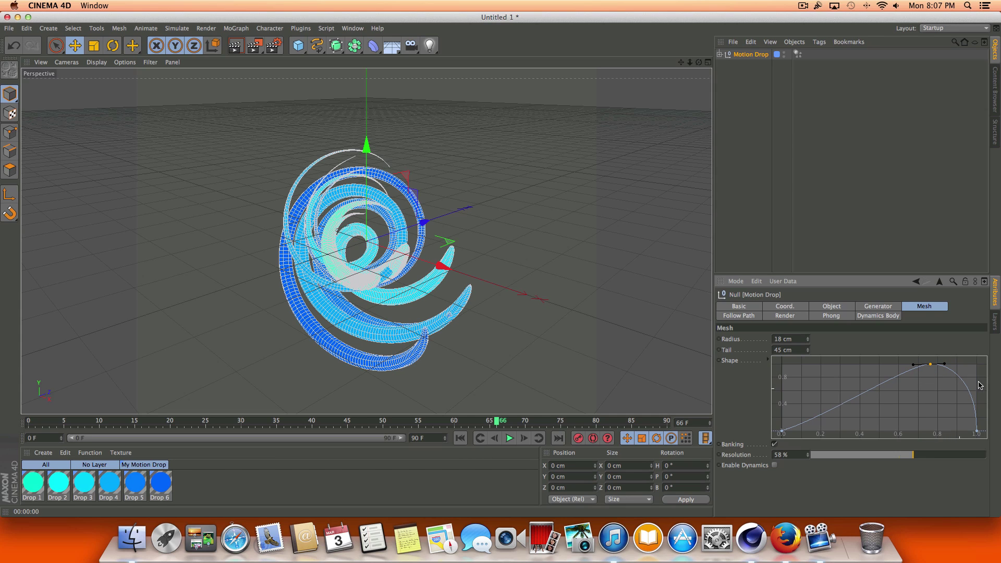
Try a point about 0.4 along the Shape curve, bend the curve there with its tangent, and delete the point
left_click(849, 403, "ctrl")
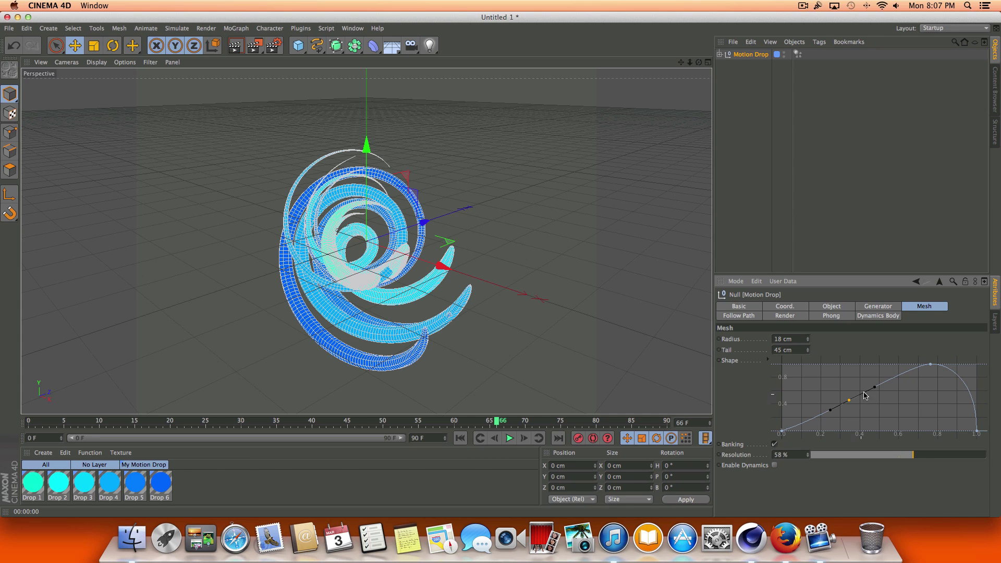
mouse_move(877, 388)
left_mouse_down()
mouse_move(882, 408)
mouse_move(869, 406)
mouse_move(908, 399)
mouse_move(835, 403)
mouse_move(806, 392)
mouse_move(878, 395)
mouse_move(832, 389)
mouse_move(863, 391)
mouse_move(845, 390)
mouse_move(871, 405)
mouse_move(852, 403)
mouse_move(861, 398)
left_mouse_up()
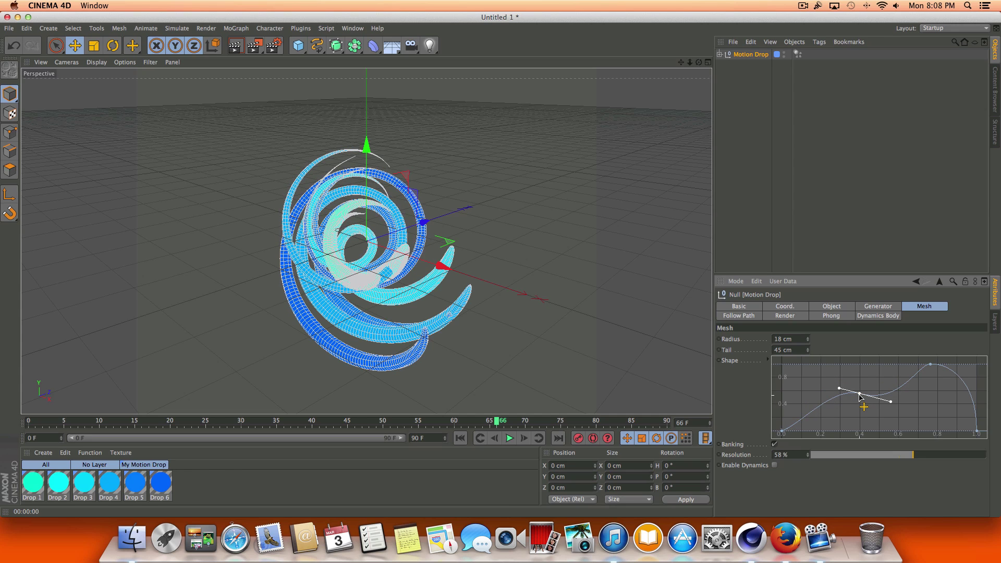
key("Delete")
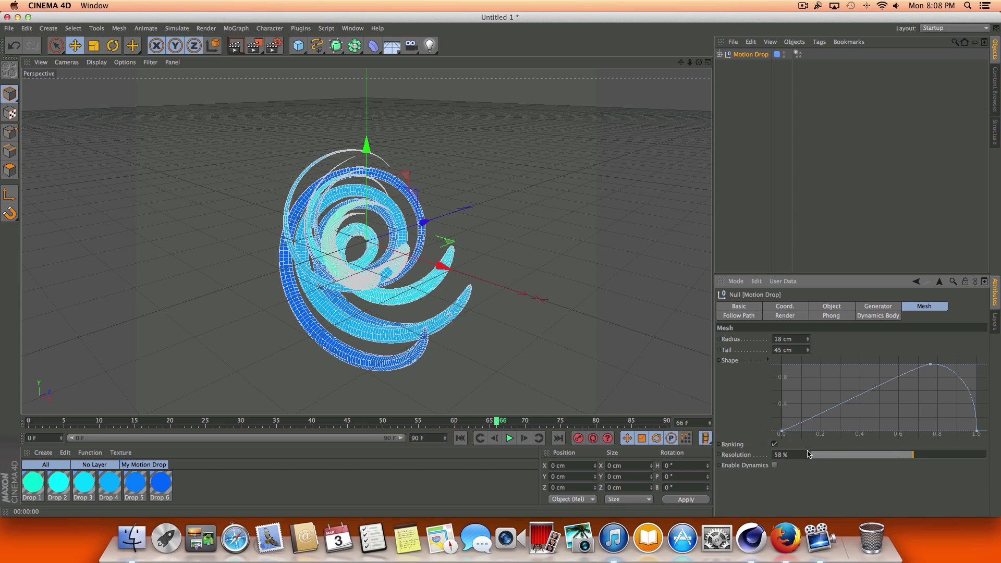
Lower the Motion Drop's mesh resolution to 6% and return the animation to the first frame
left_click_drag(909, 457, 827, 457)
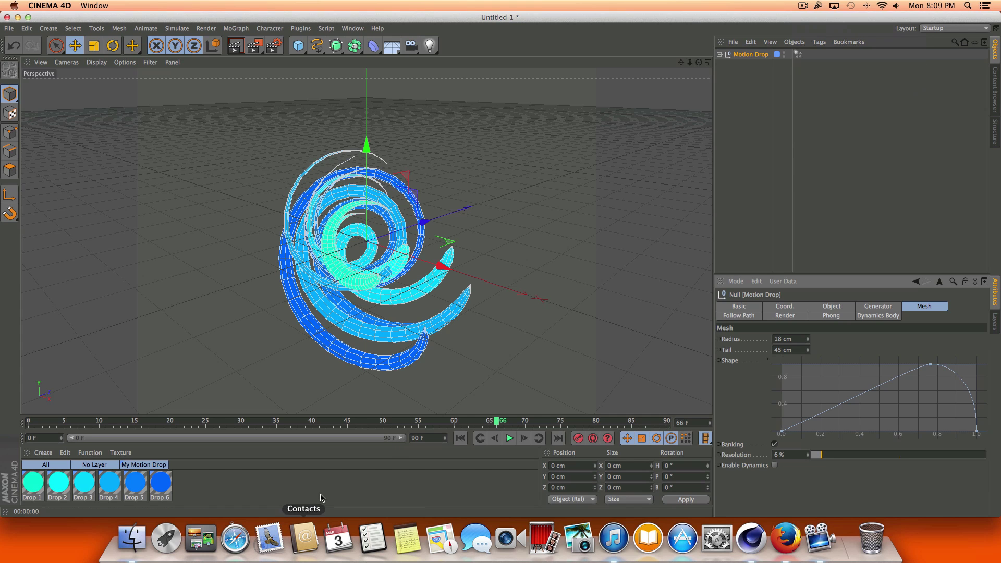
left_click(460, 439)
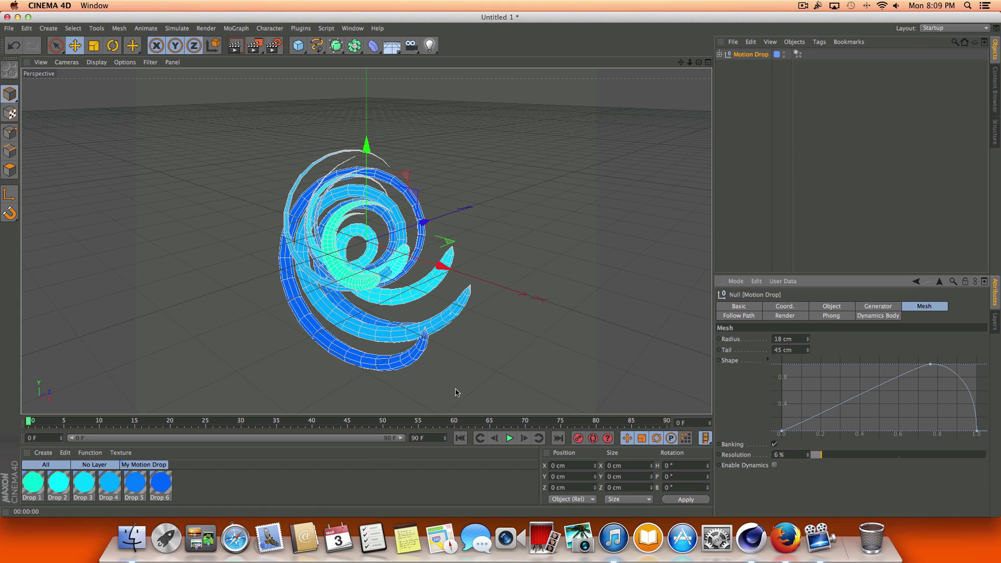
Play the animation to about frame 46 and render that frame in the viewport to check the drops
left_click(878, 307)
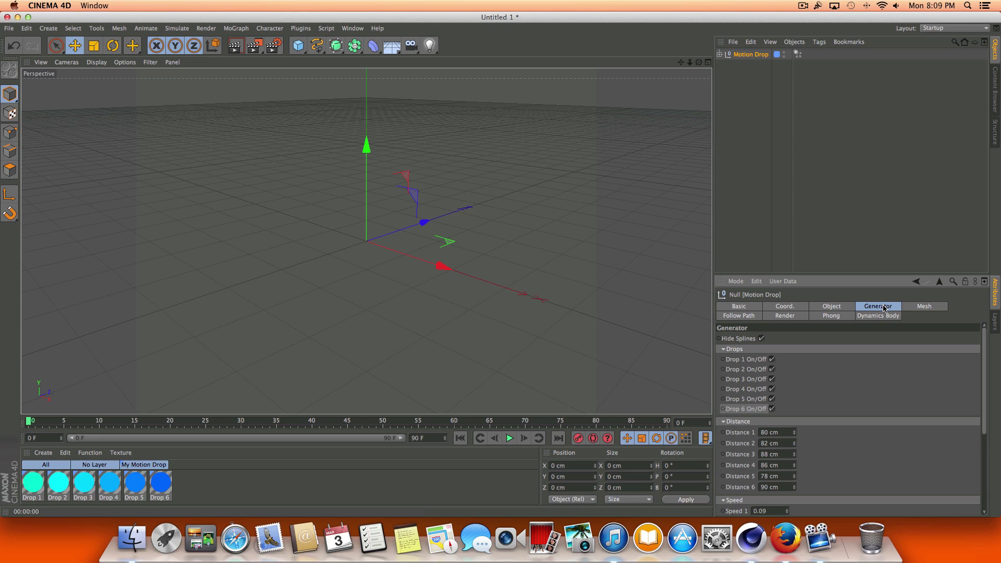
left_click(922, 307)
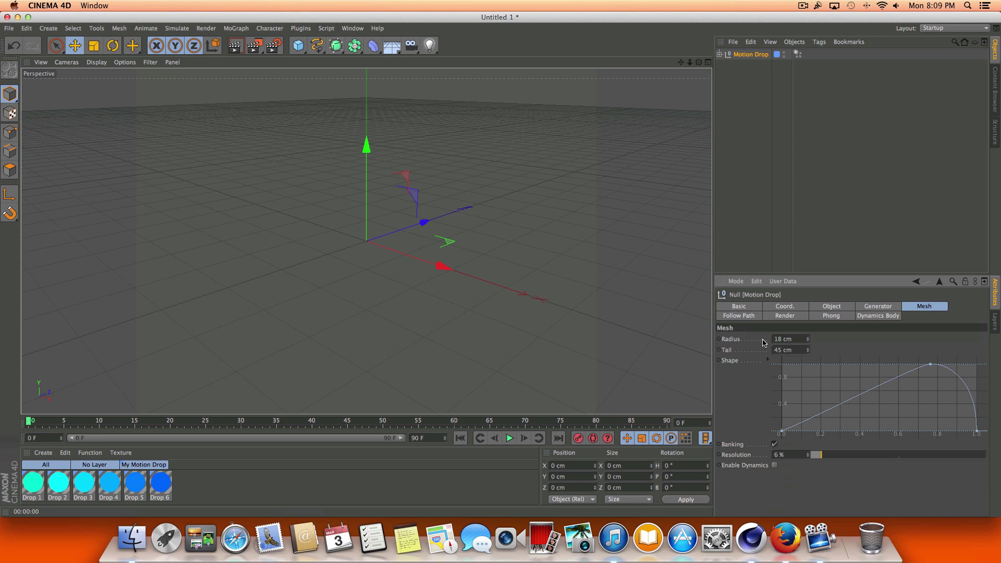
left_click(506, 441)
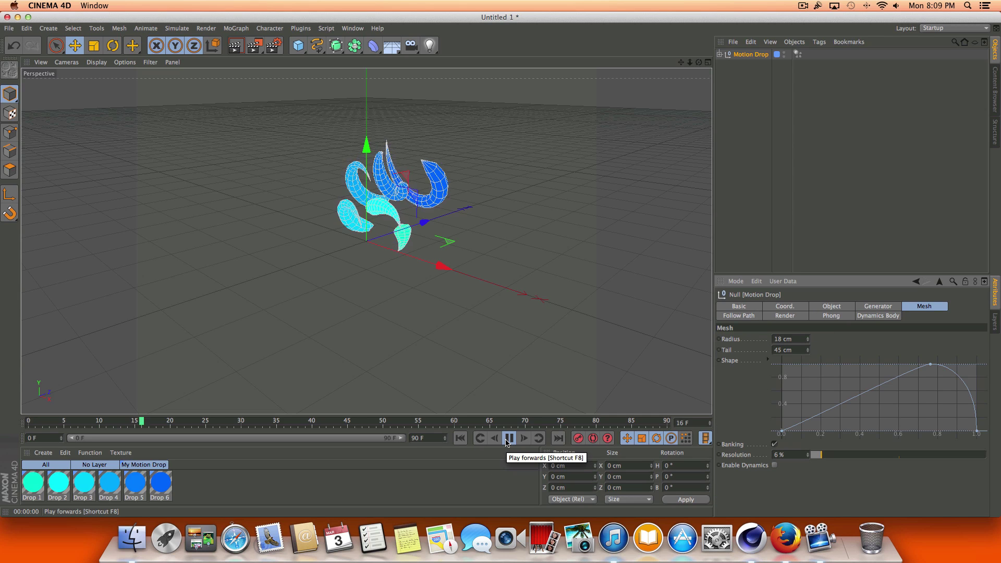
left_click(507, 440)
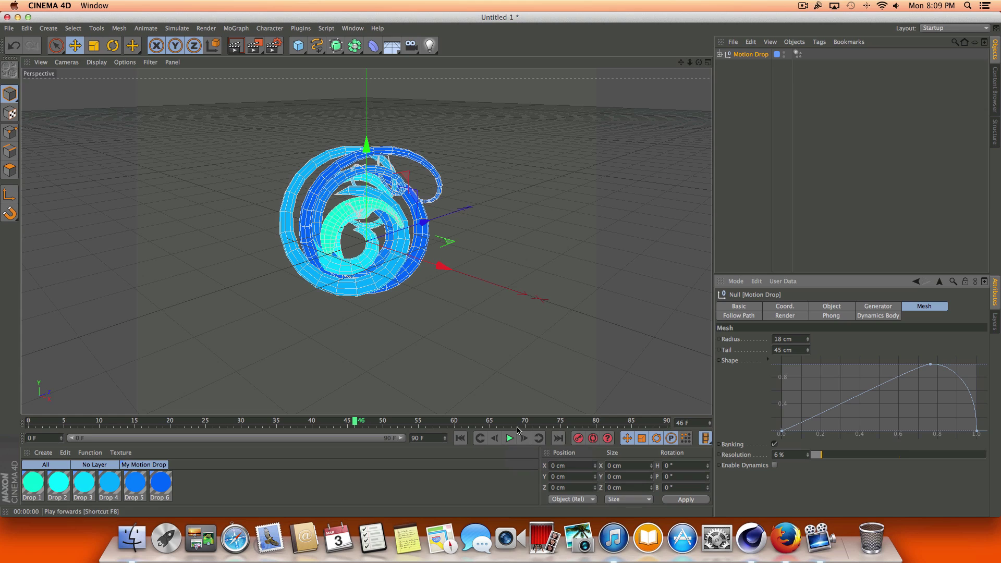
left_click(233, 48)
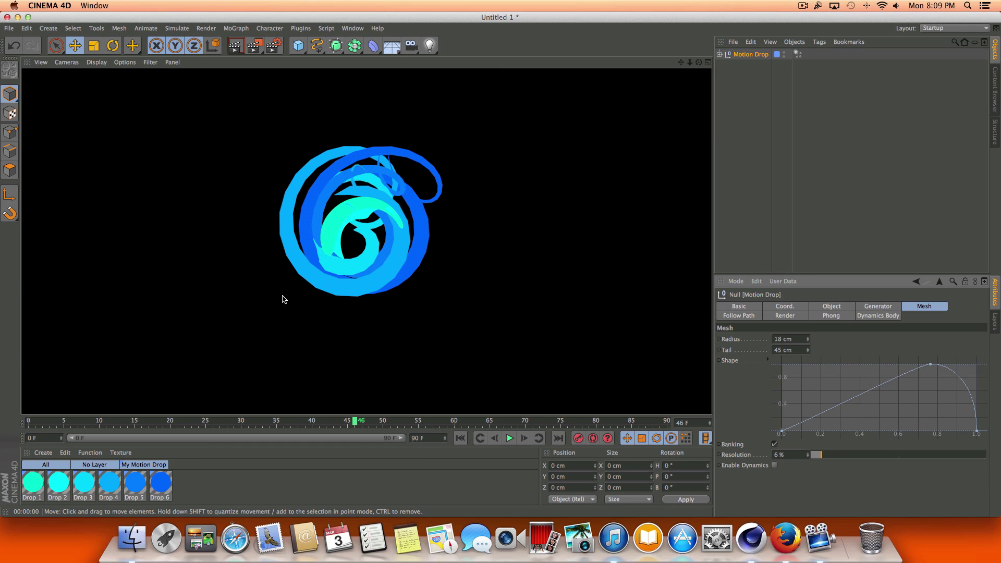
Return the animation to the first frame, then replace the Drop 1 material's Luminance channel with the Color channel
left_click(460, 438)
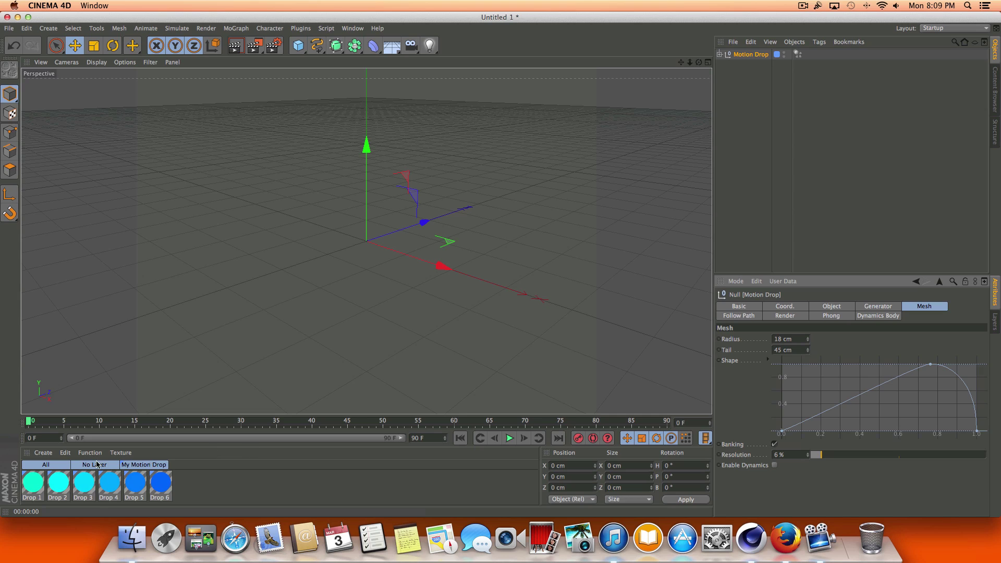
double_click(31, 483)
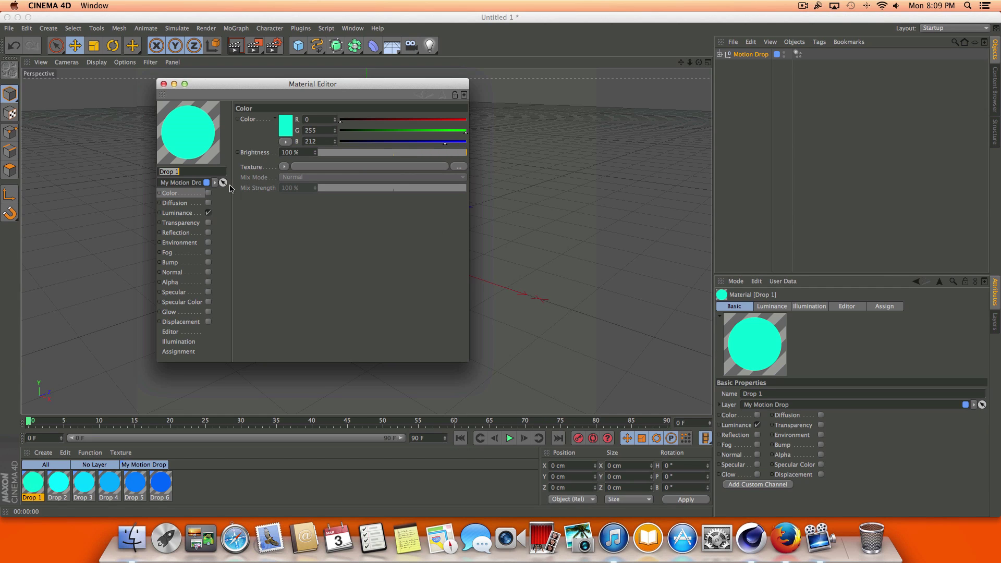
left_click(209, 212)
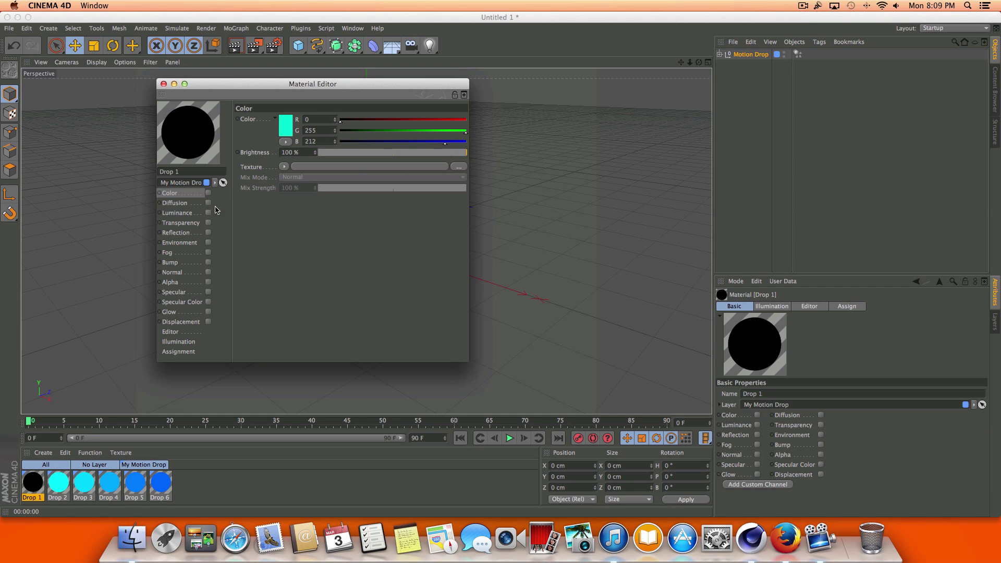
left_click(209, 193)
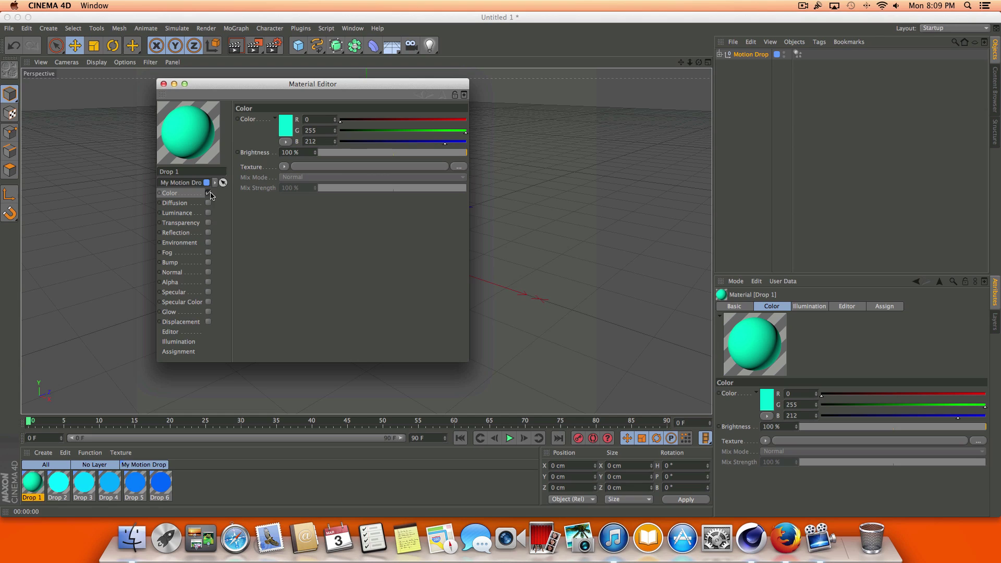
Enable the Drop 1 material's Reflection channel and set its Mix Strength to 20%
left_click(209, 233)
left_click(307, 228)
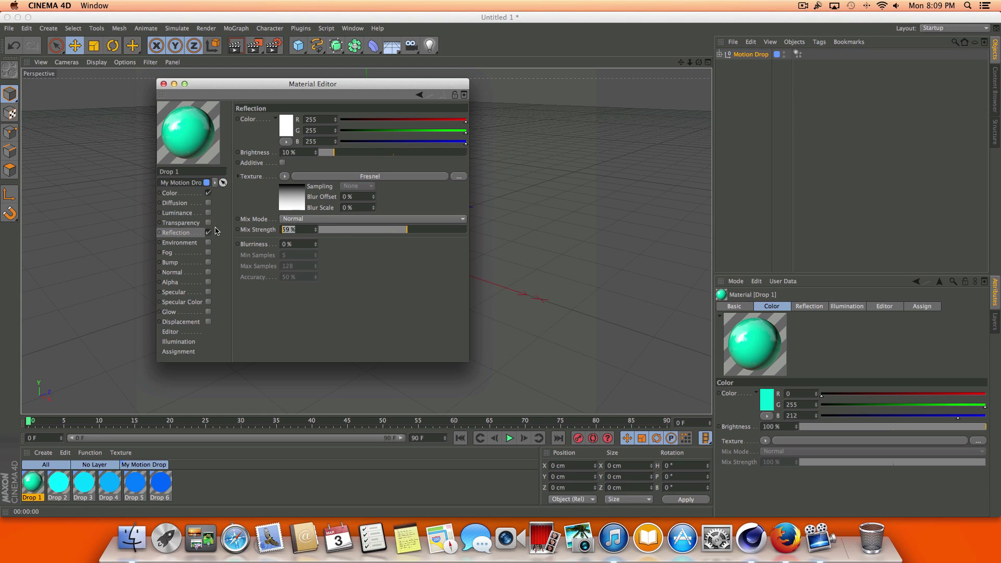
type("20")
key("Return")
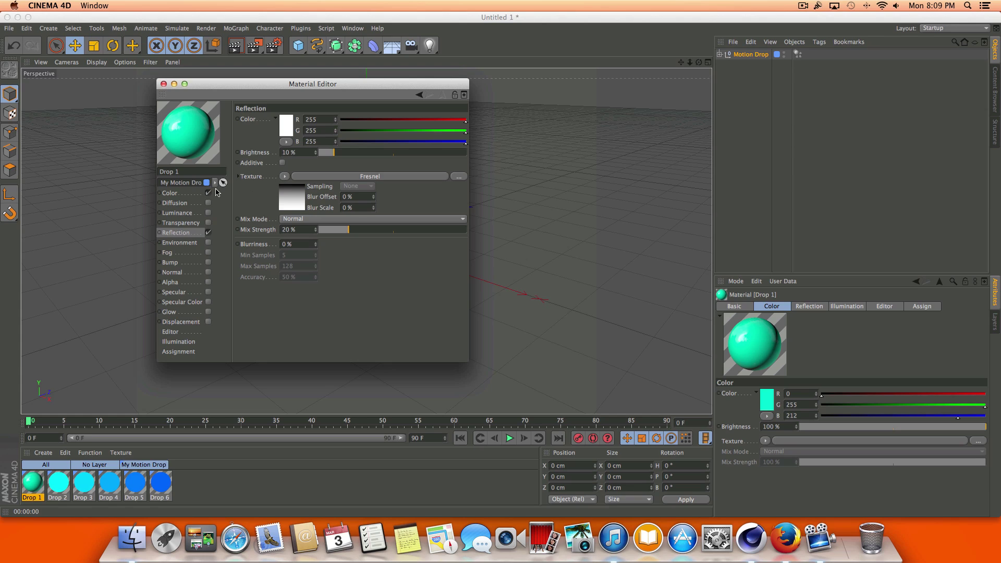
Change the Drop 1 material's color to yellow, RGB 246, 255, 0, check its Reflection settings and close the material
left_click(193, 195)
left_click(286, 129)
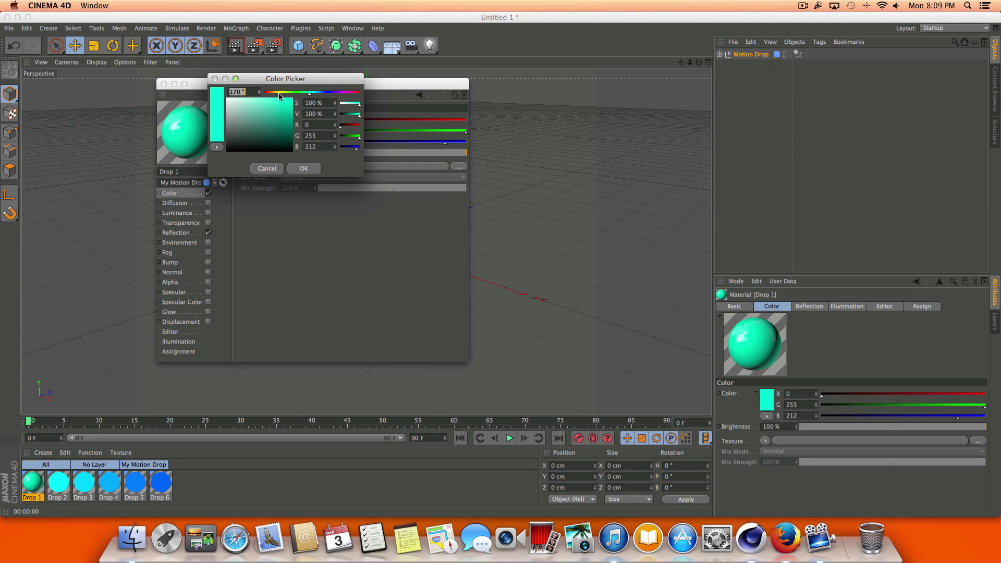
left_click(279, 93)
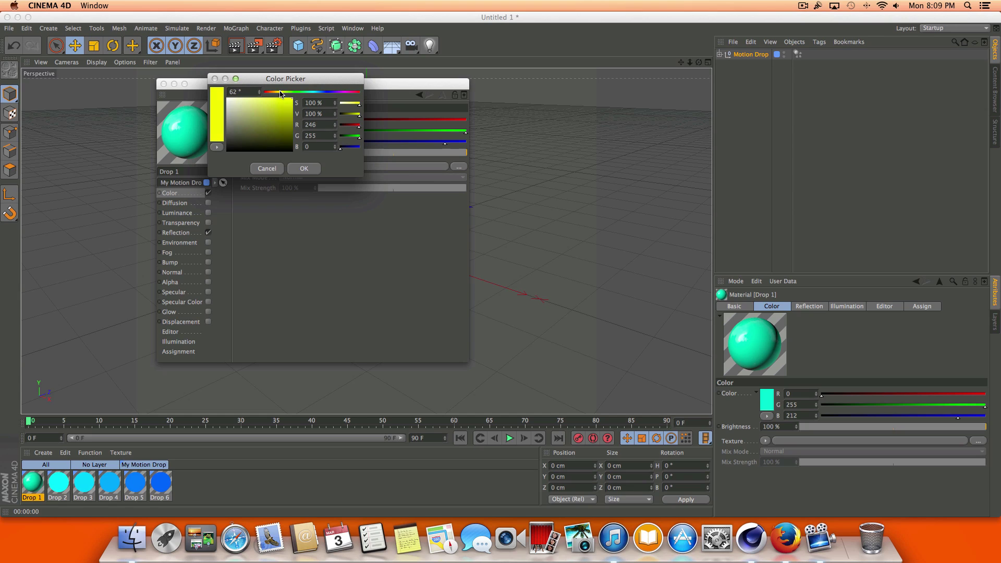
left_click(306, 170)
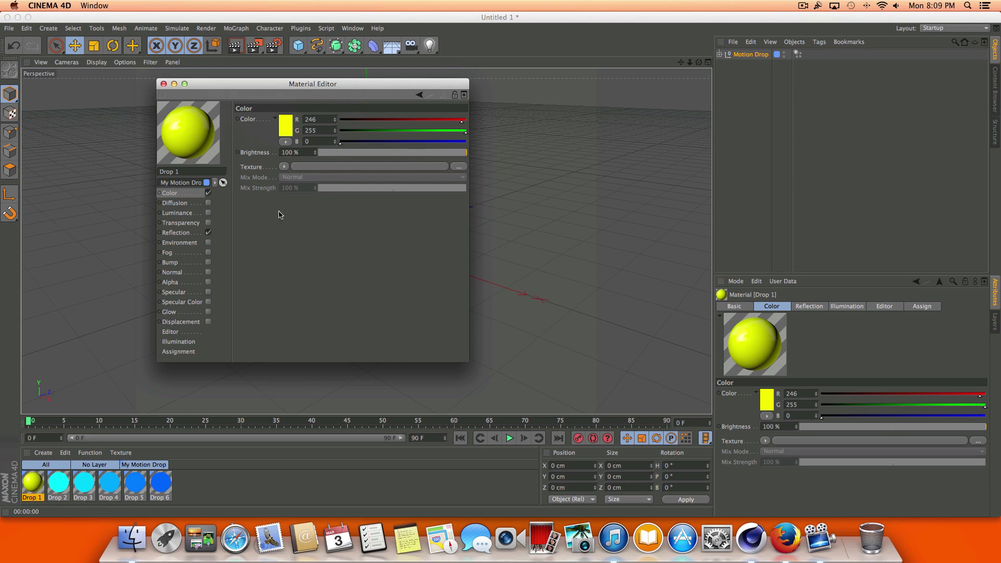
left_click(176, 233)
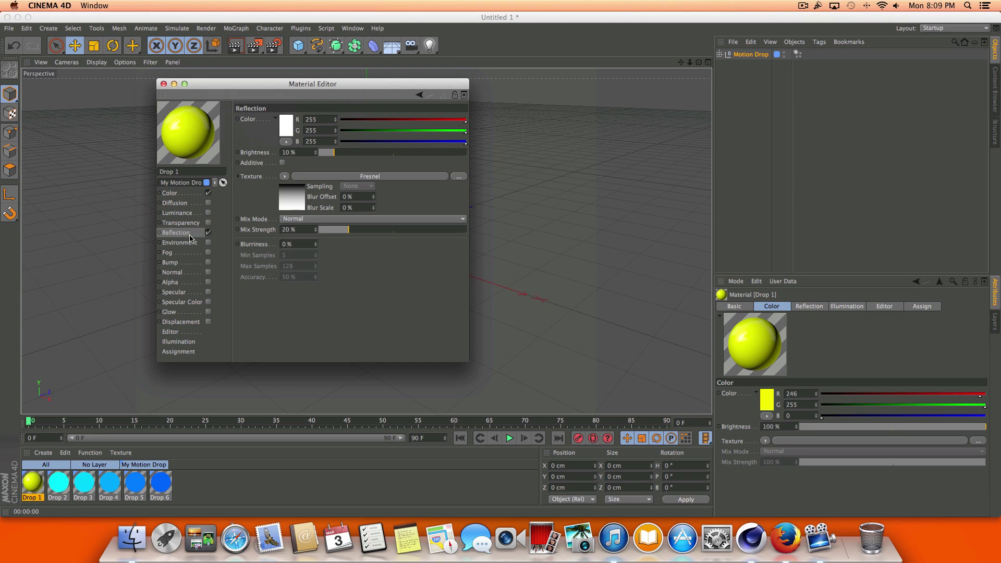
left_click(164, 84)
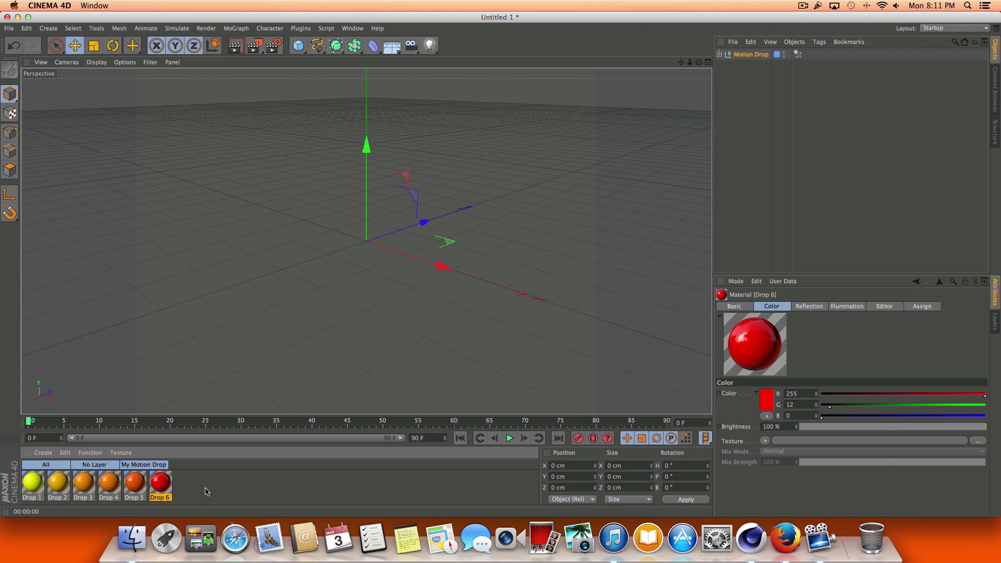
Review the colors of the drop materials one after another, from Drop 1 to Drop 6
left_click(32, 485)
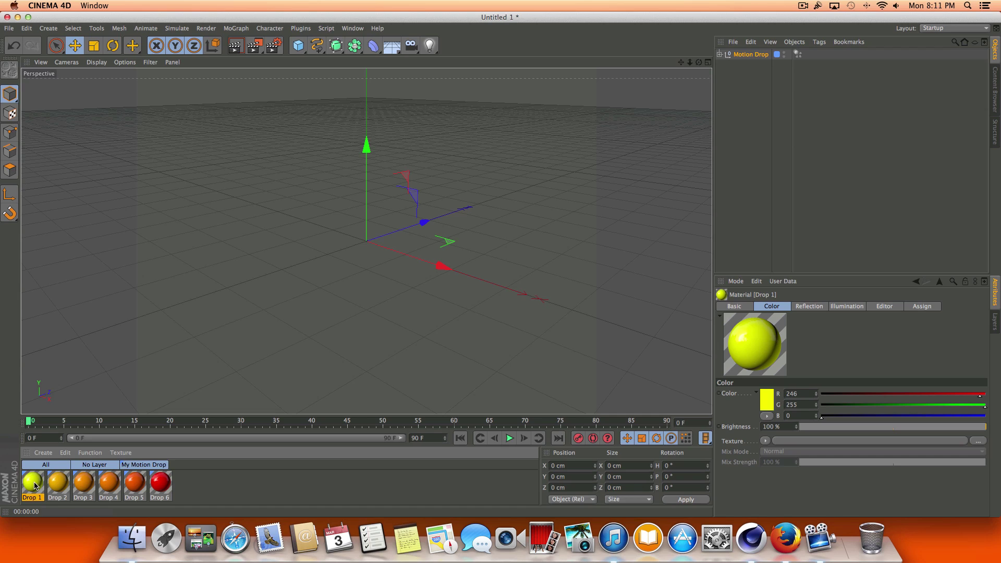
left_click(59, 485)
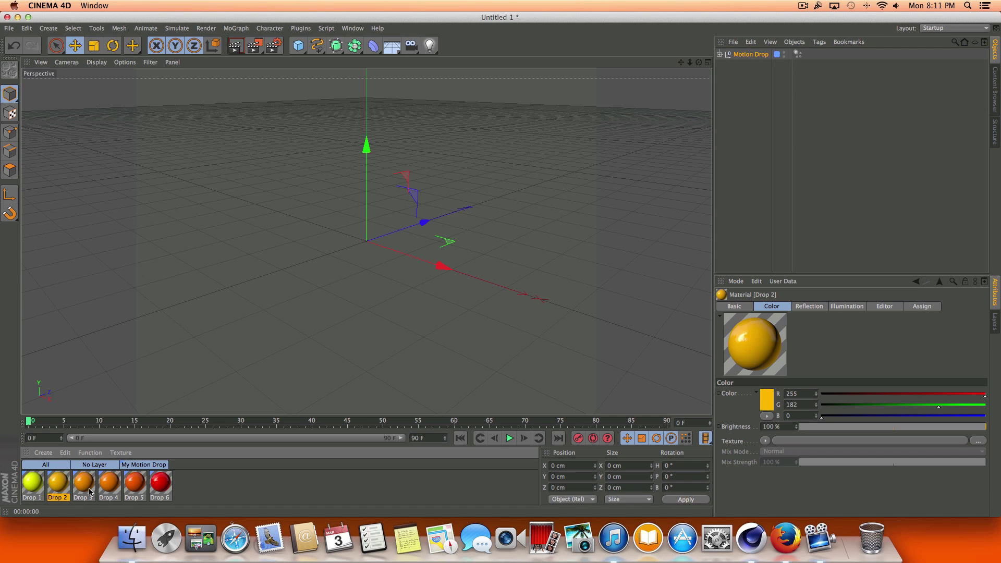
left_click(92, 484)
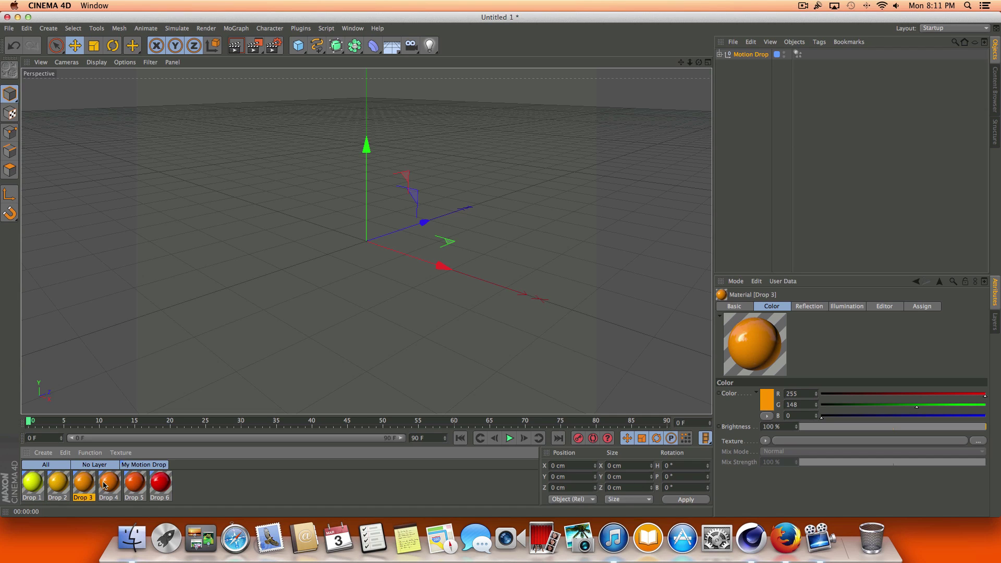
left_click(135, 483)
left_click(156, 492)
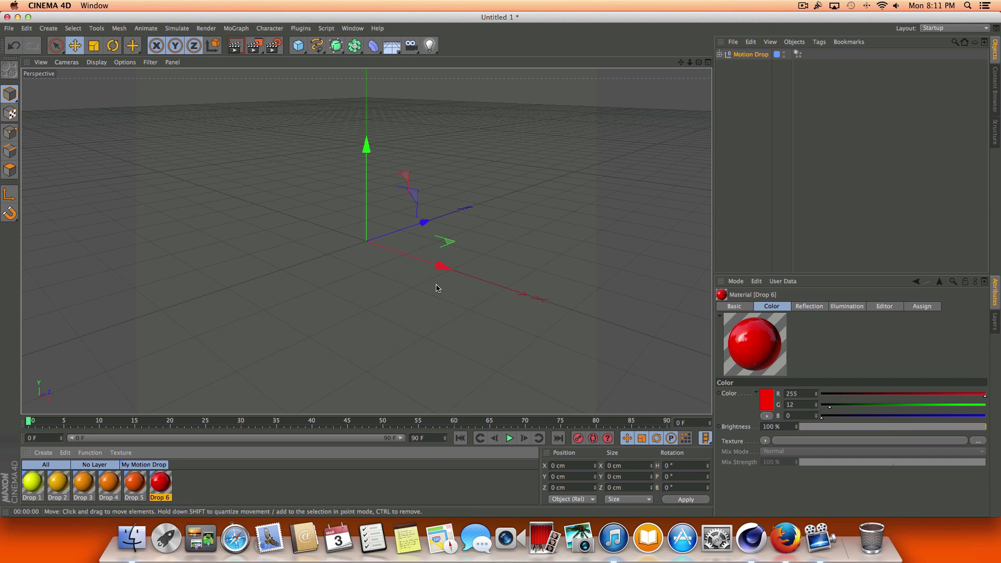
Play the animation to about frame 67, render that frame in the viewport, and return to the first frame
left_click(510, 439)
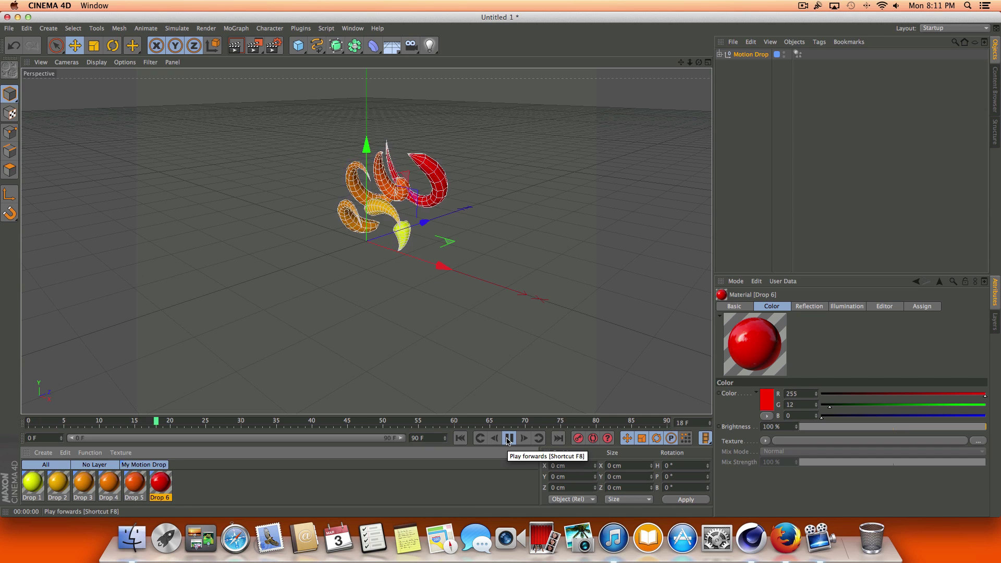
left_click(510, 439)
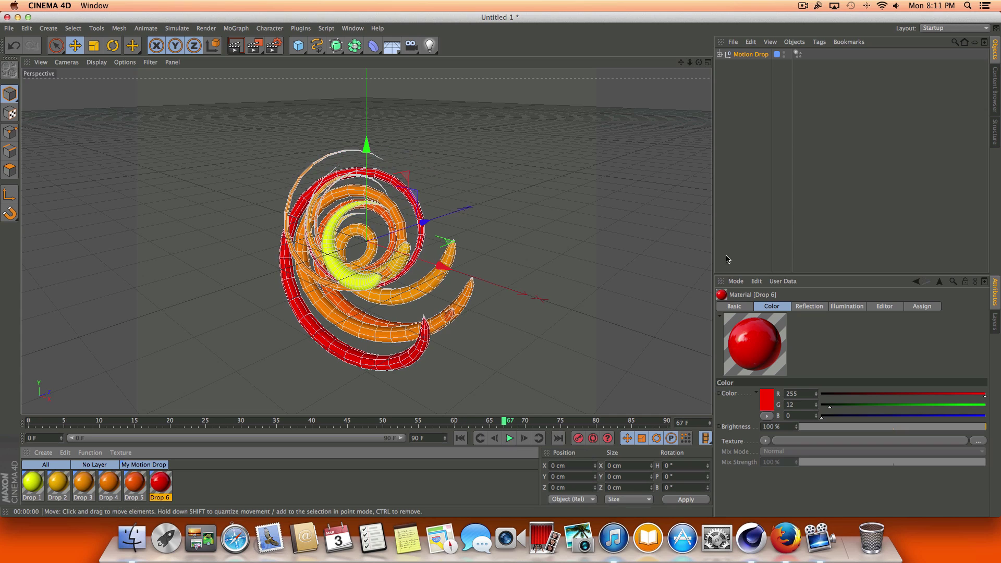
key("super+r")
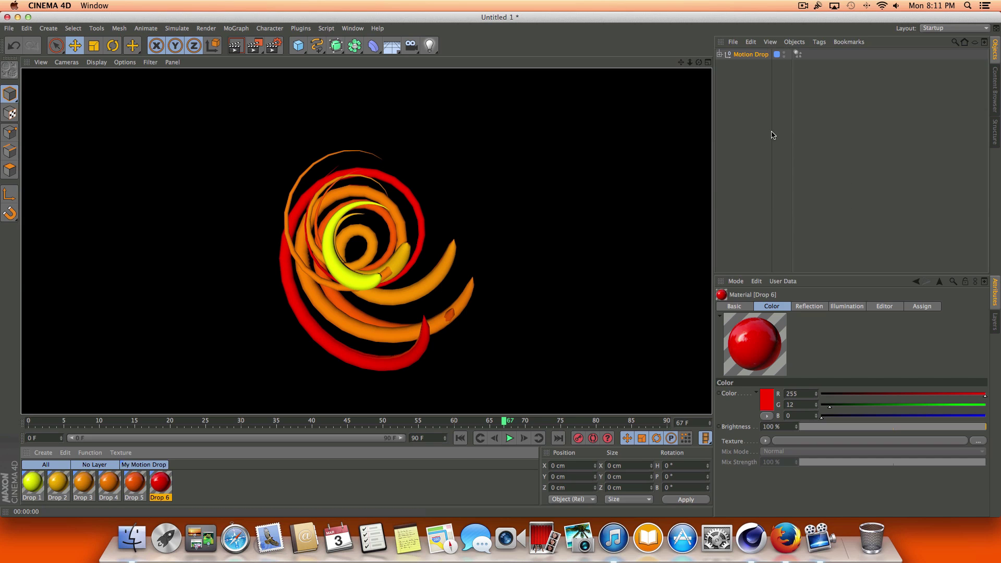
left_click(577, 283)
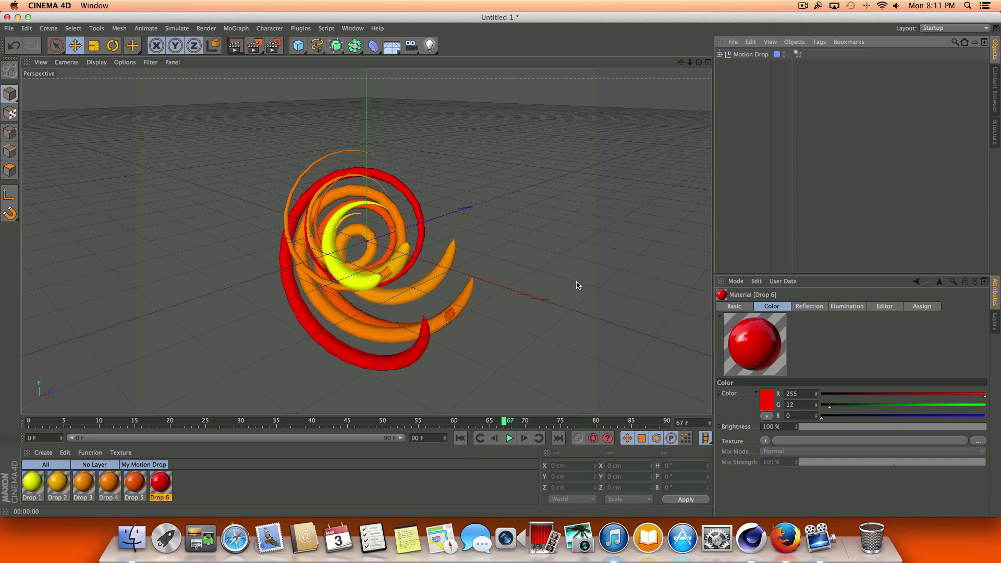
left_click(461, 438)
Examine the Motion Drop's generator, mesh, object, dynamics and render settings, ending with its Follow Path options
left_click(752, 54)
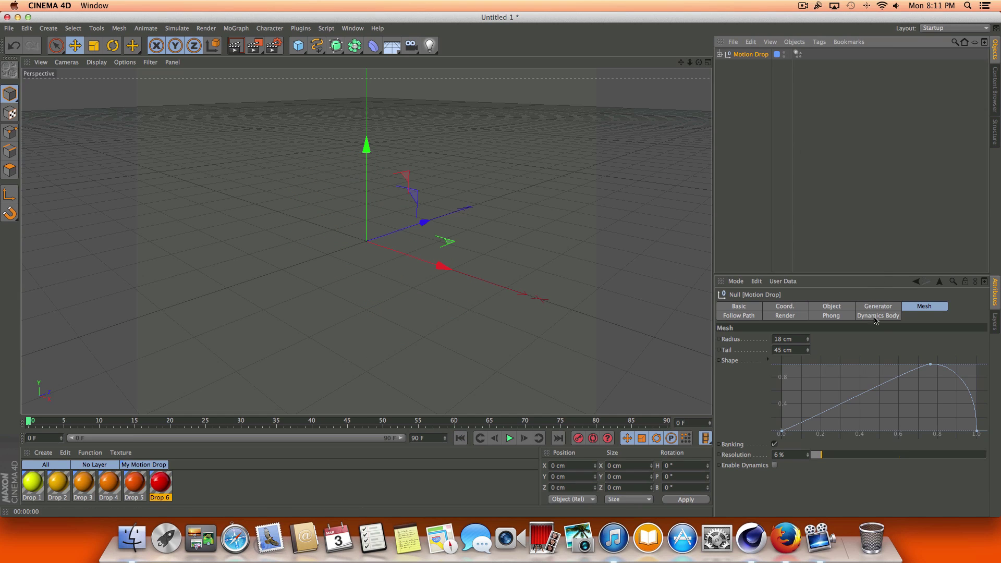
left_click(896, 305)
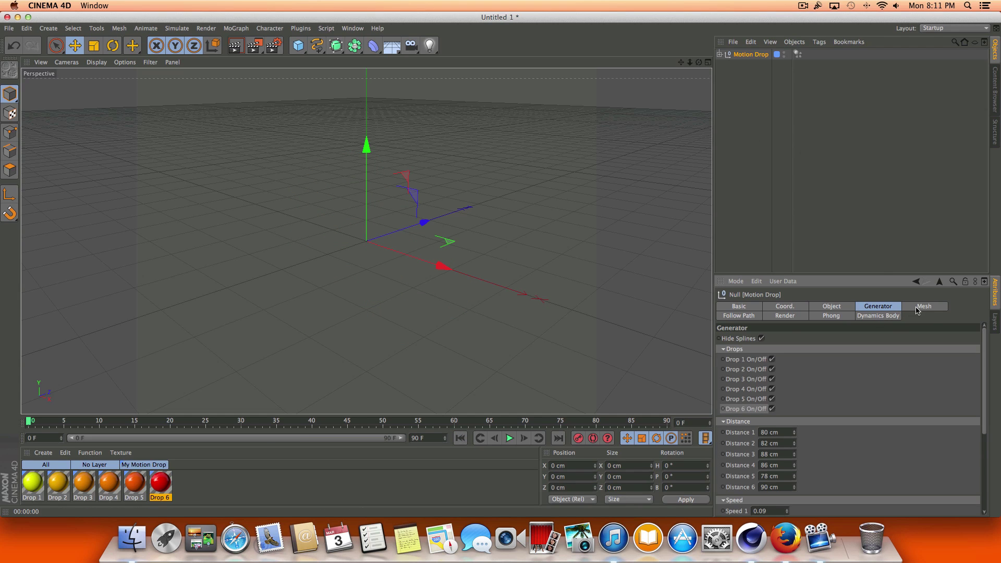
left_click(917, 310)
left_click(820, 308)
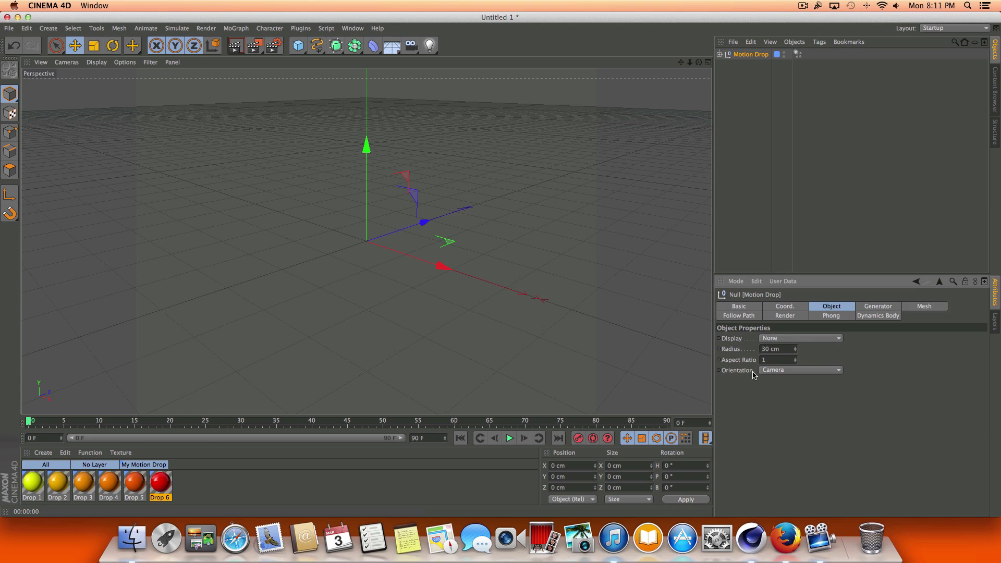
left_click(866, 316)
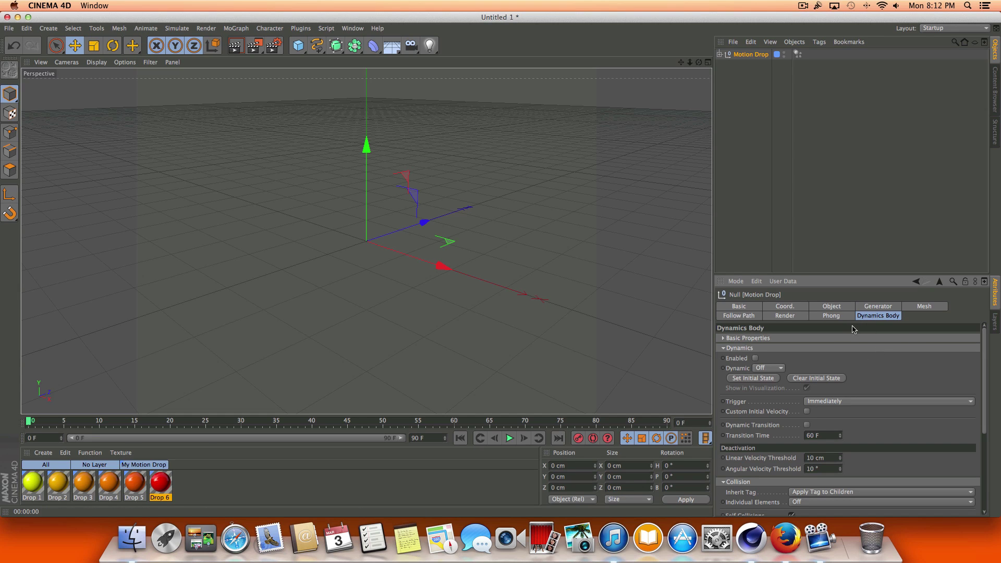
left_click(784, 316)
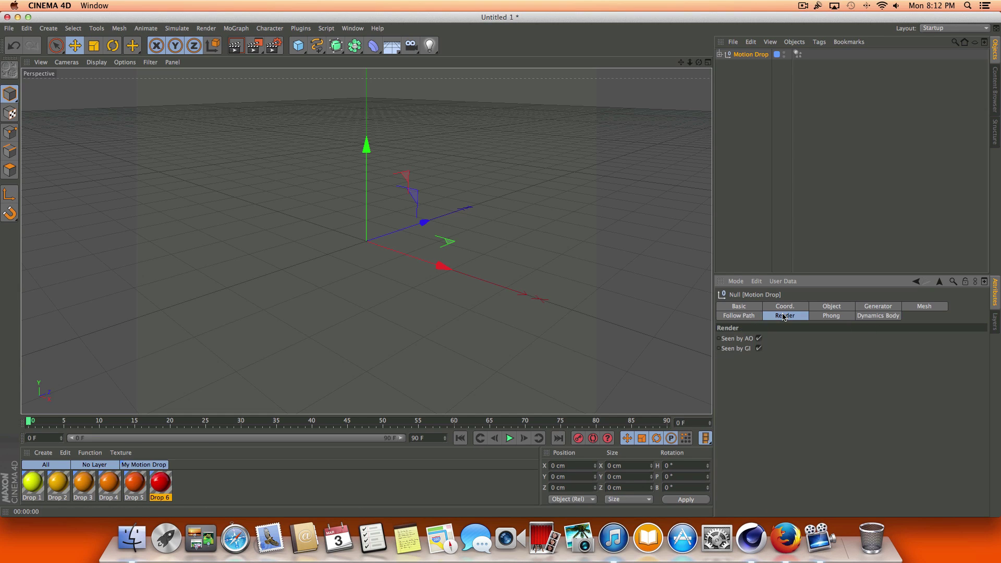
left_click(797, 307)
left_click(746, 318)
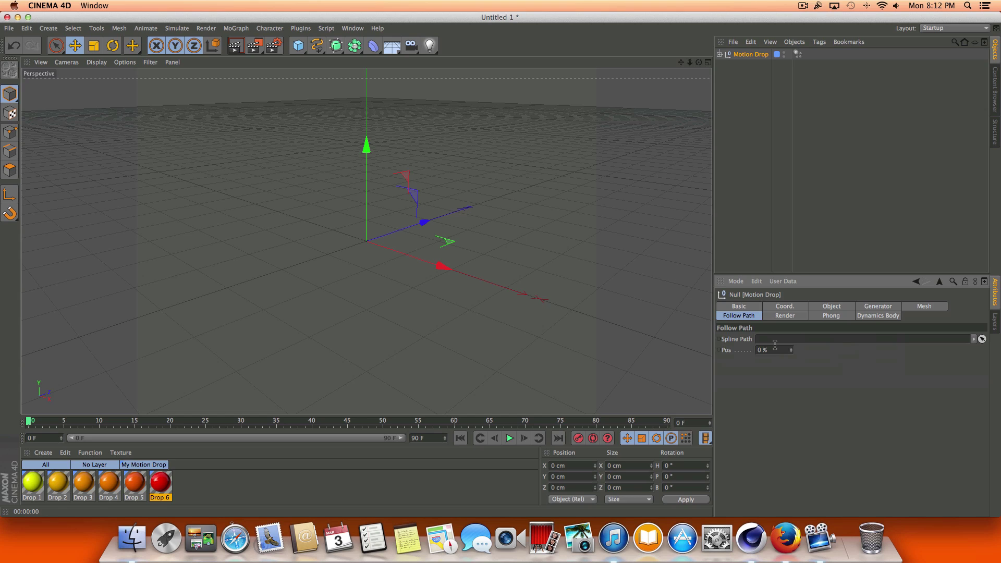
Draw an open, wavy five-point Bezier spline in the Top view, from about X 436 cm to about X -745 cm
left_click(708, 63)
left_click(708, 62)
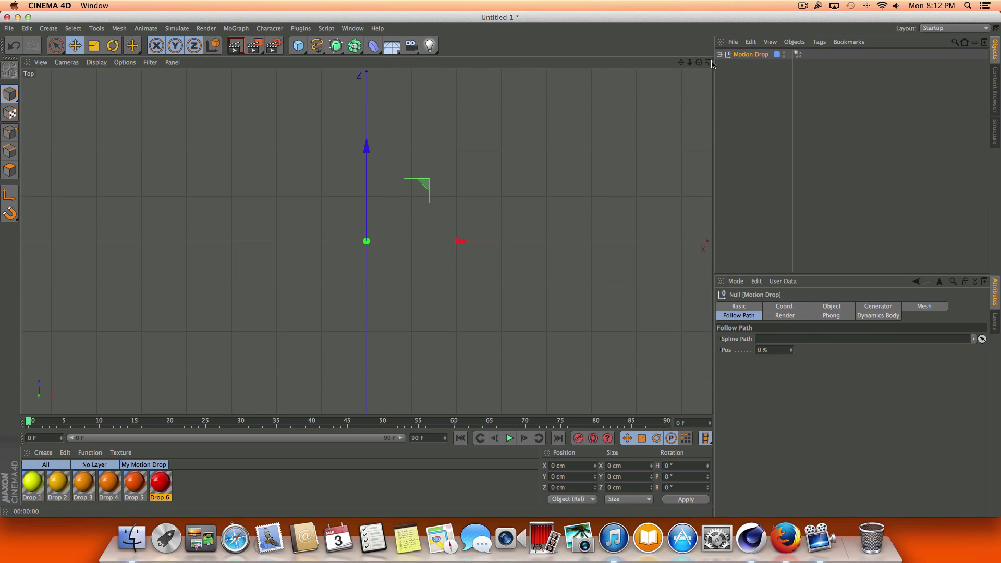
left_click_drag(315, 50, 401, 60)
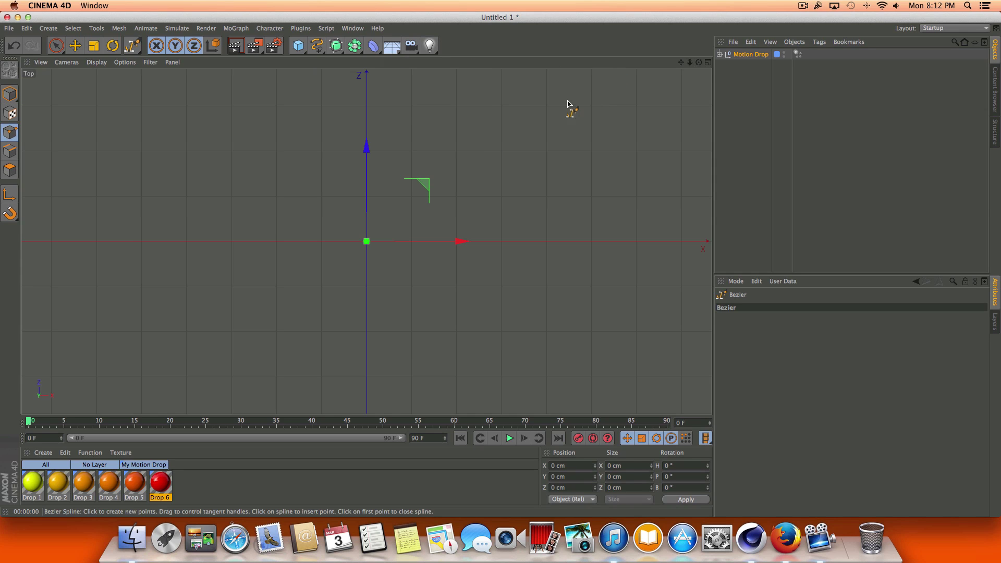
scroll(570, 256, "down", 1)
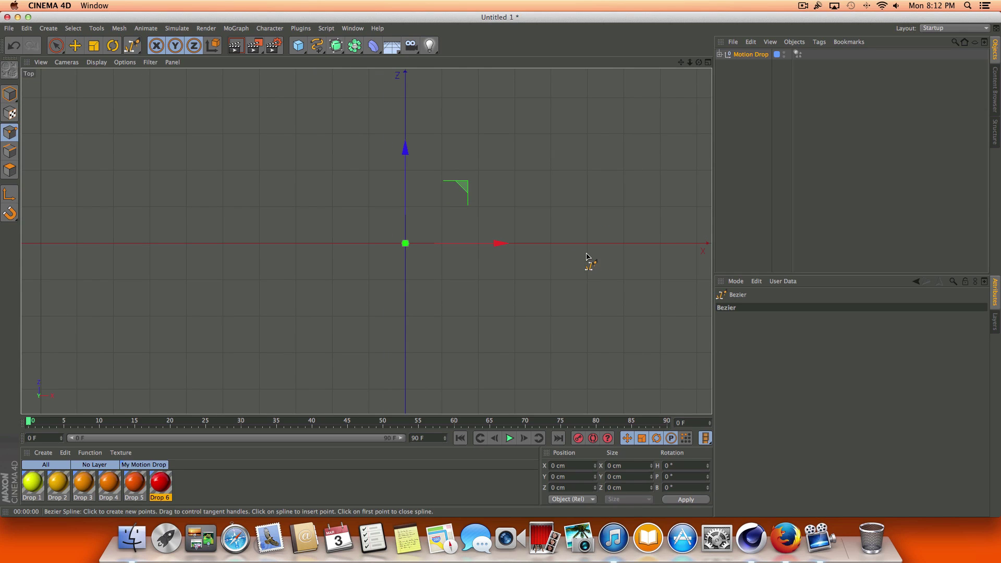
left_click(563, 247)
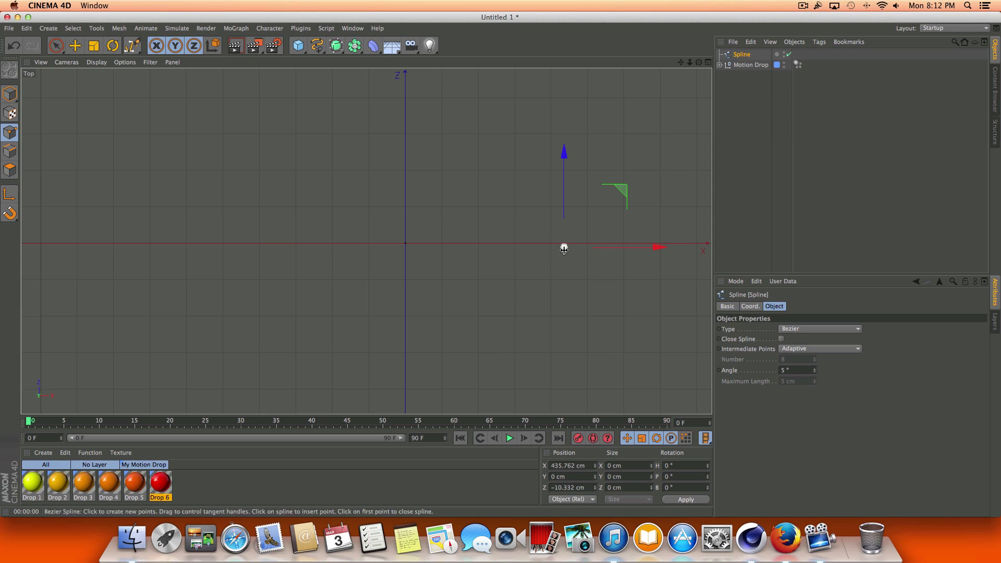
left_click_drag(479, 189, 427, 190)
left_click_drag(375, 276, 334, 274)
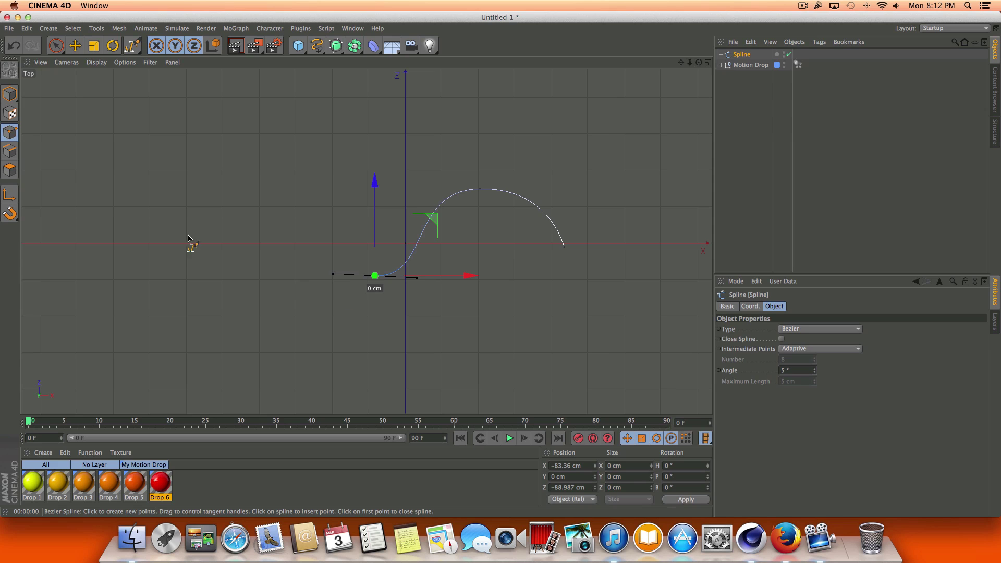
left_click_drag(224, 181, 151, 204)
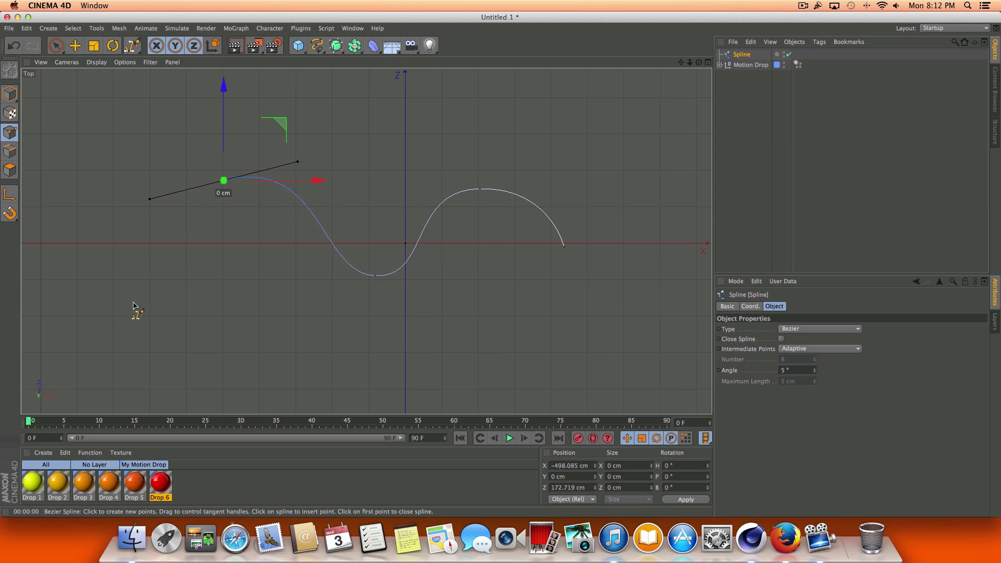
left_click_drag(134, 289, 84, 281)
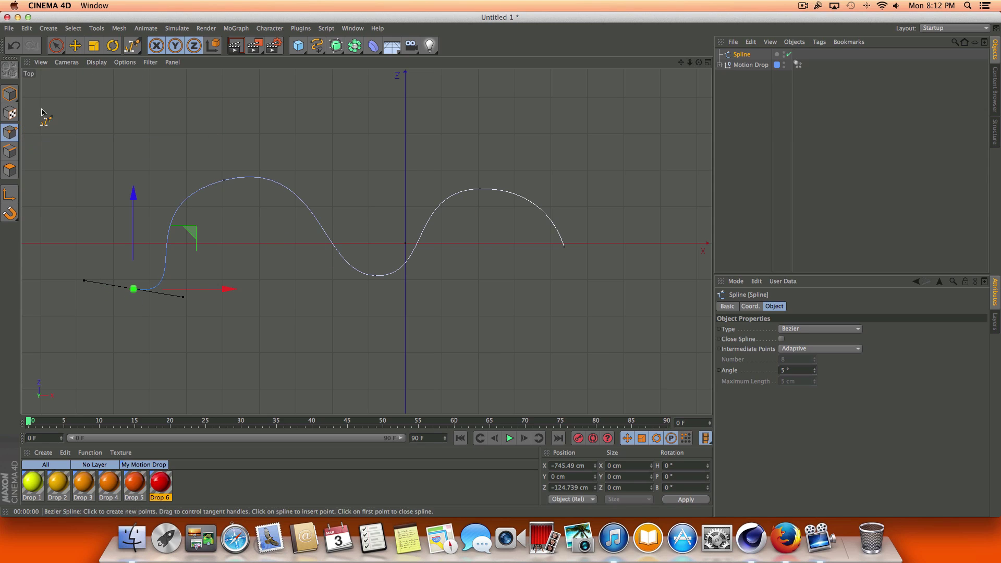
Move the spline's last point farther out along negative X and lower the neighboring peak point to about Z 116 cm
left_click(76, 46)
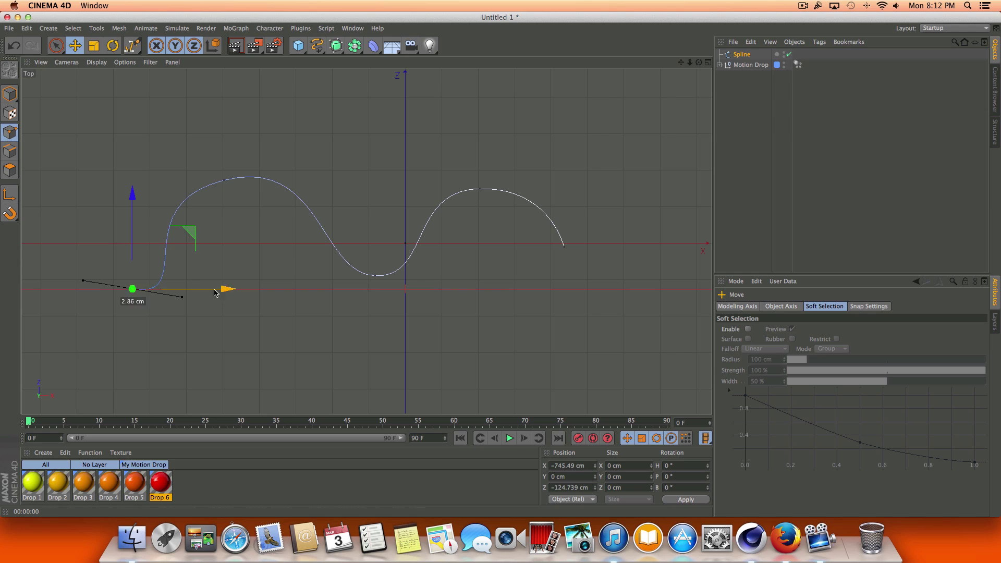
mouse_move(219, 289)
left_mouse_down()
mouse_move(185, 286)
mouse_move(204, 289)
left_mouse_up()
left_click(224, 180)
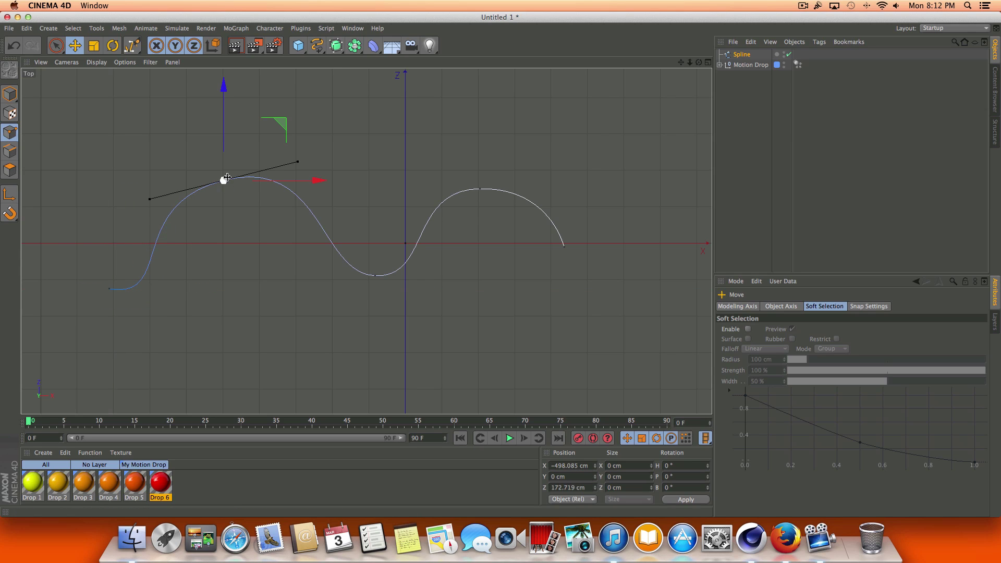
left_click_drag(224, 180, 224, 201)
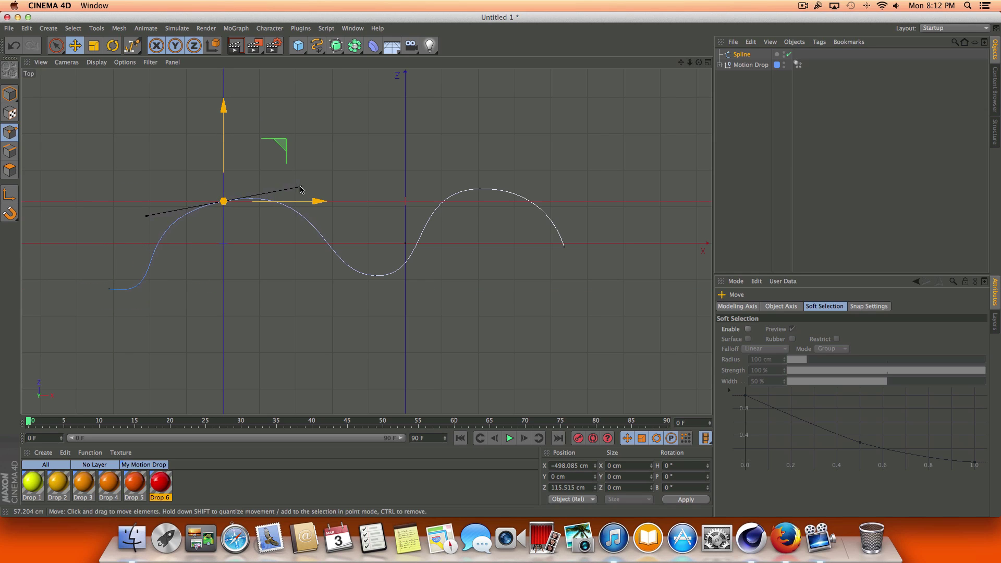
Move the spline's negative-X peak to about X -422 cm and its first point to about X 520 cm, Z -86 cm, shifting the other peak toward positive X
left_click_drag(313, 205, 340, 206)
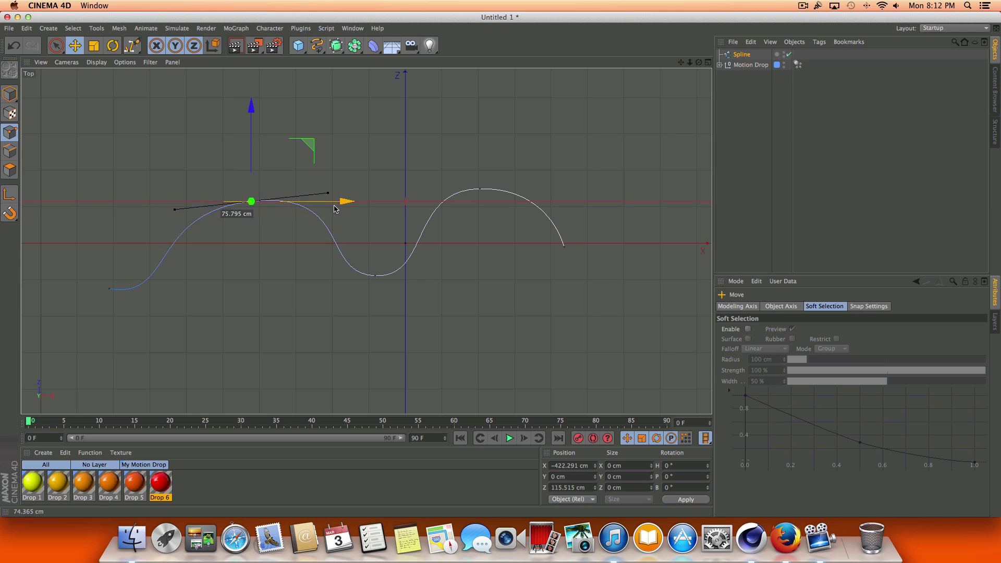
left_click(564, 245)
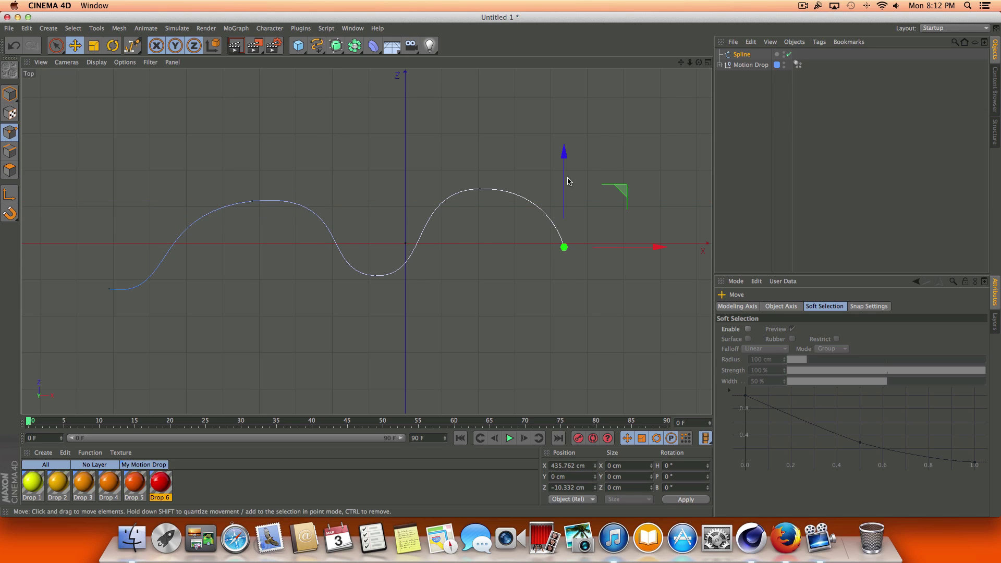
left_click_drag(564, 246, 564, 274)
left_click_drag(644, 278, 653, 278)
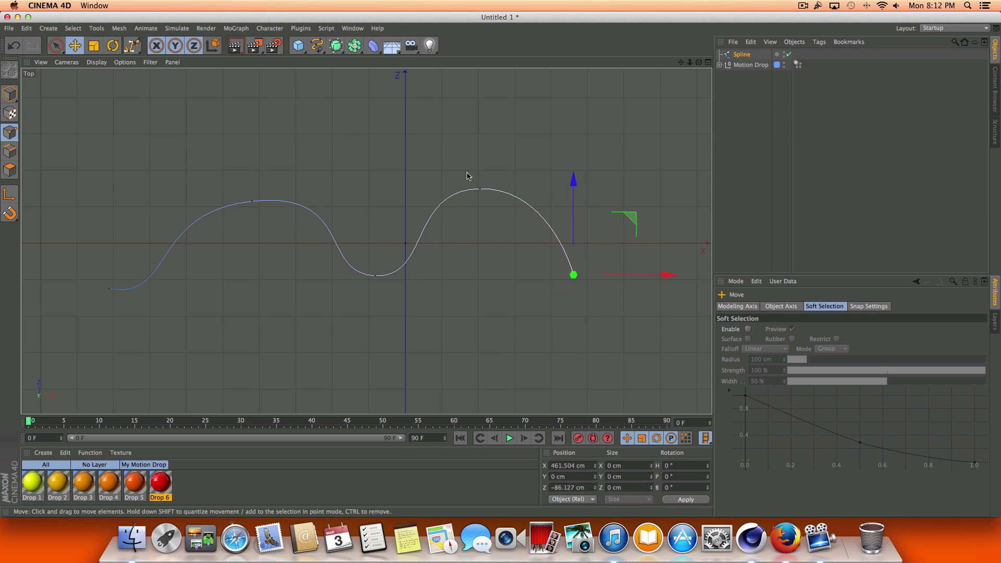
left_click(480, 190)
left_click_drag(547, 190, 579, 190)
left_click(575, 275)
left_click_drag(641, 284, 663, 284)
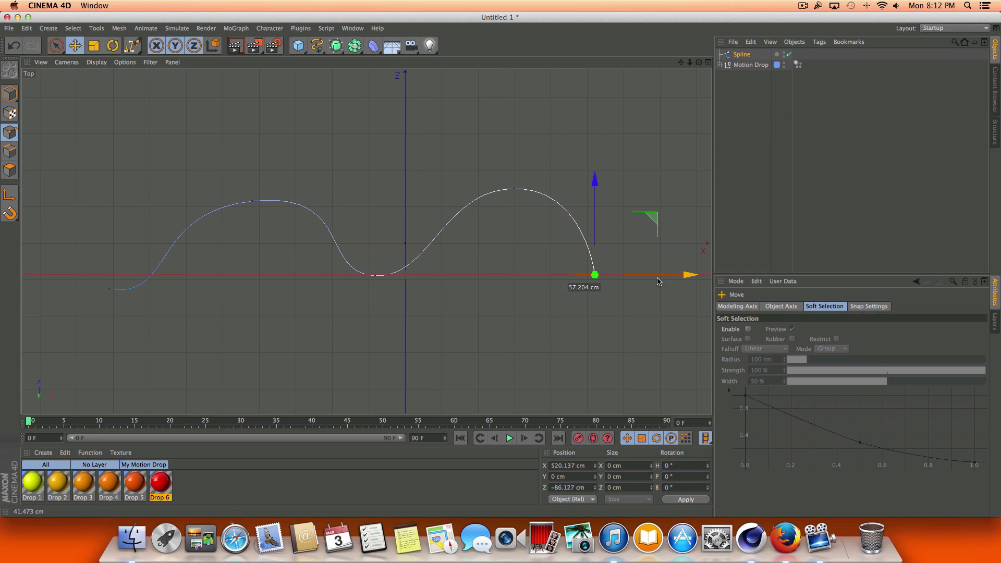
Move the spline's last point slightly back inward along positive X
left_click(107, 289)
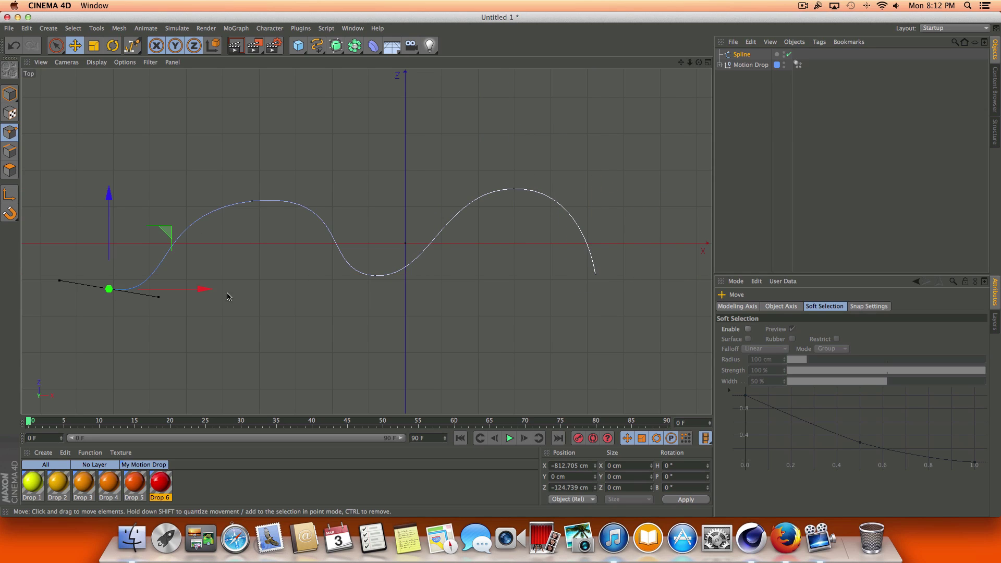
left_click_drag(204, 288, 227, 287)
left_click(134, 209)
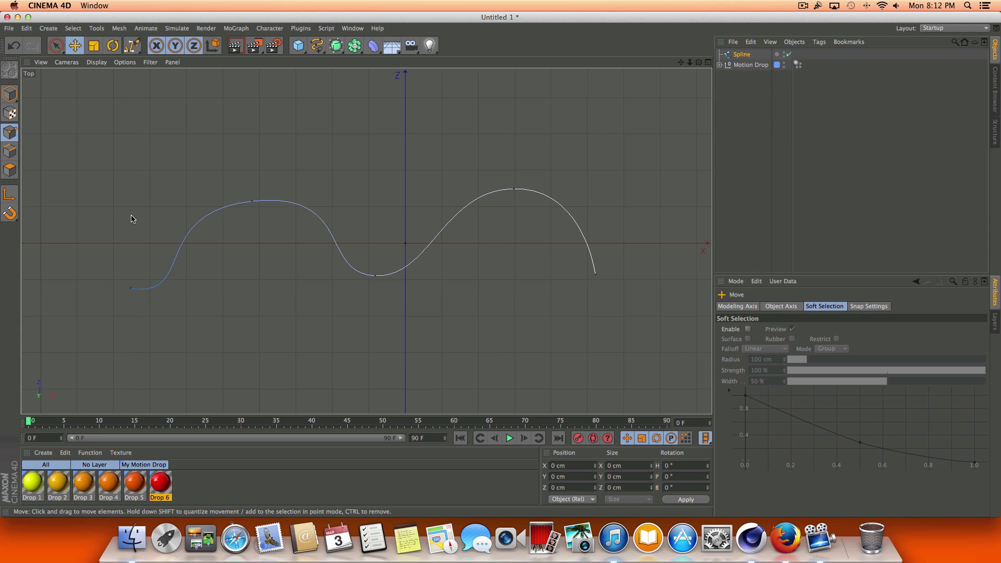
left_click_drag(129, 286, 139, 279)
left_click(130, 285)
Assign the drawn spline as the Motion Drop's Spline Path in its Follow Path options
left_click(708, 62)
left_click(362, 62)
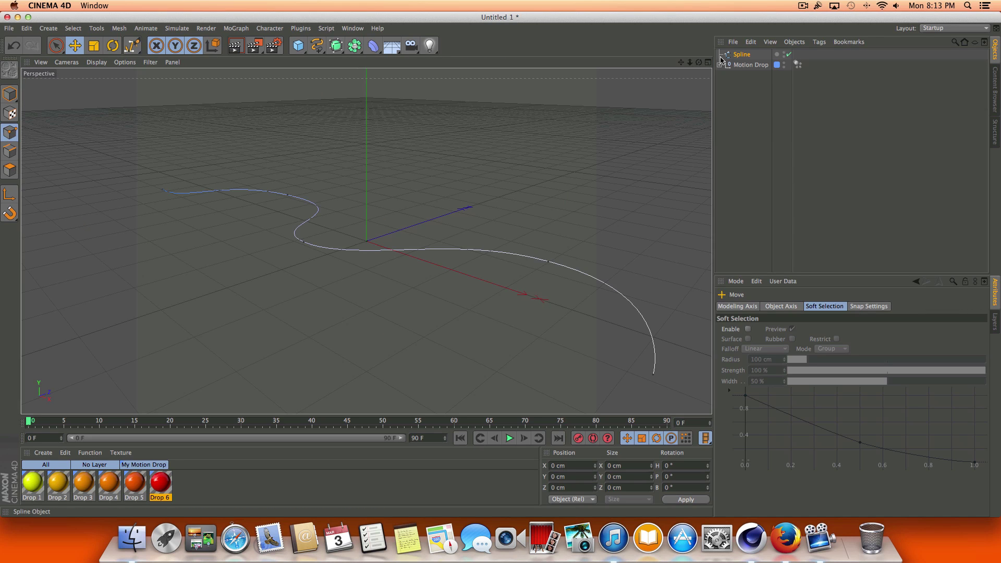
left_click_drag(699, 62, 364, 239)
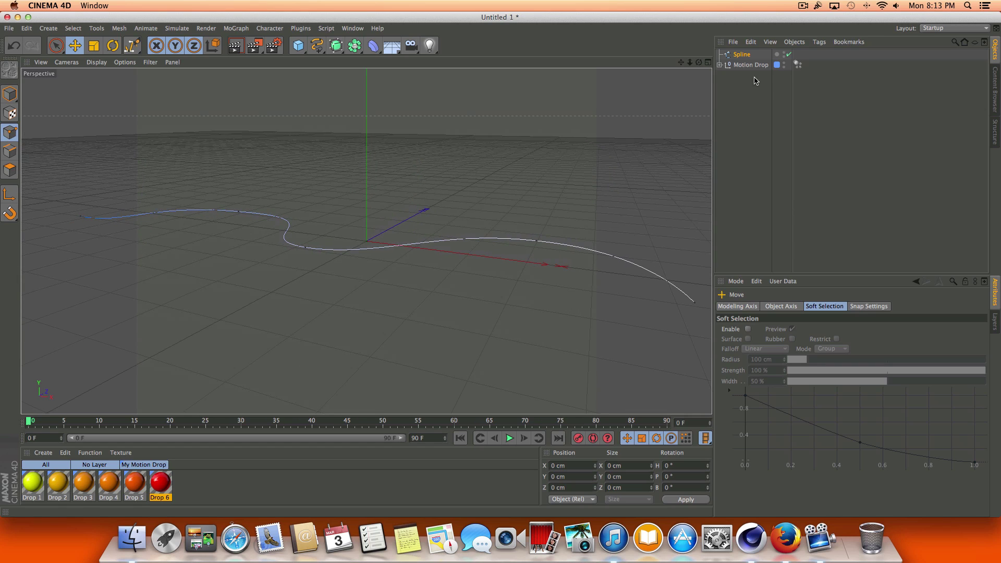
left_click(742, 65)
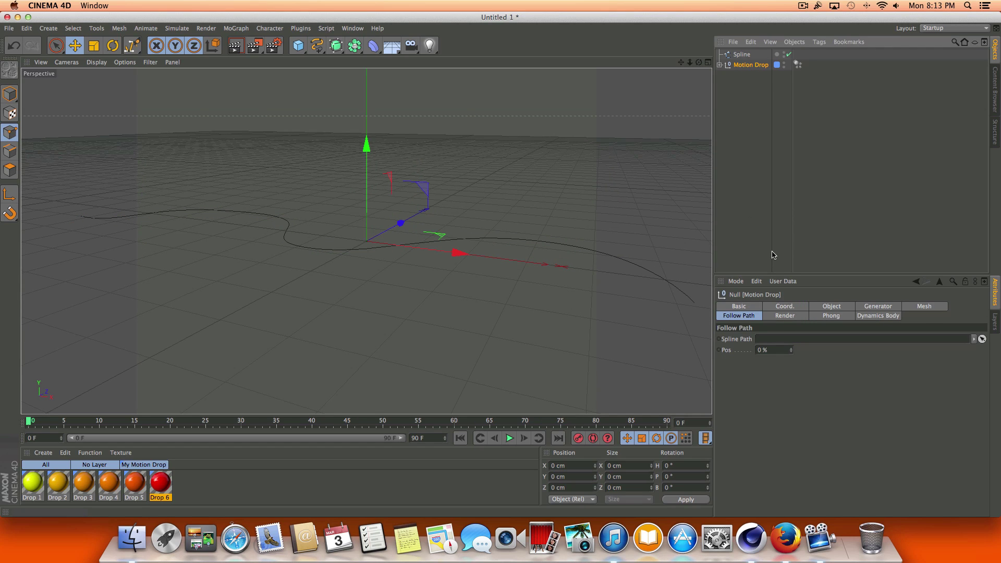
left_click_drag(742, 54, 780, 340)
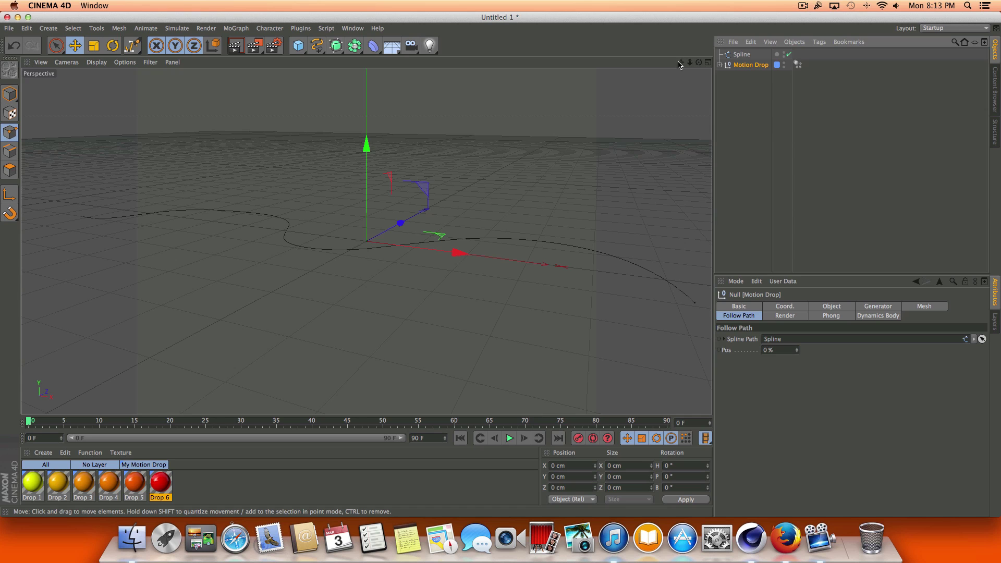
Play the animation to about frame 56 from a view looking along the spline, and return to the first frame
left_click_drag(682, 62, 363, 241)
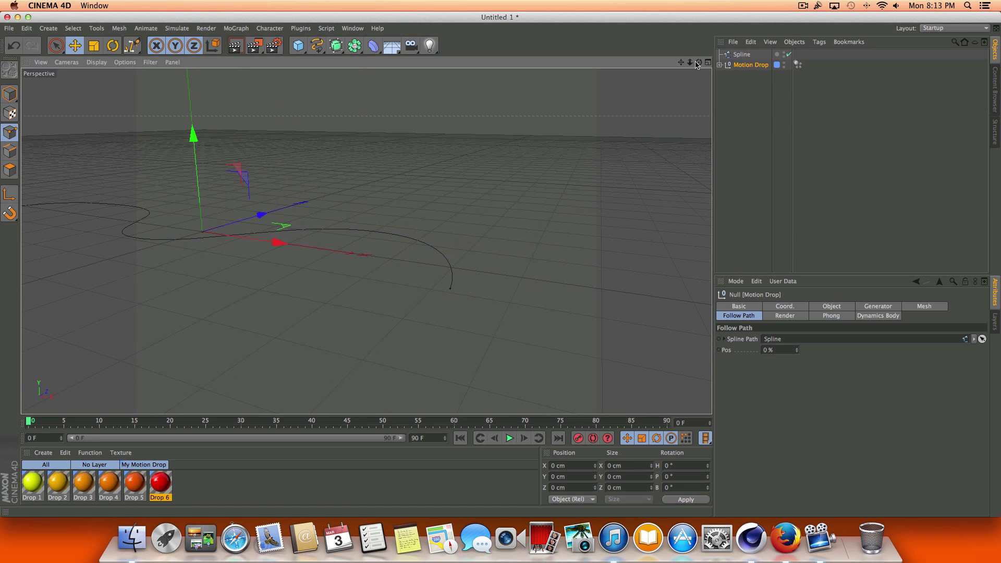
left_click_drag(699, 62, 372, 301)
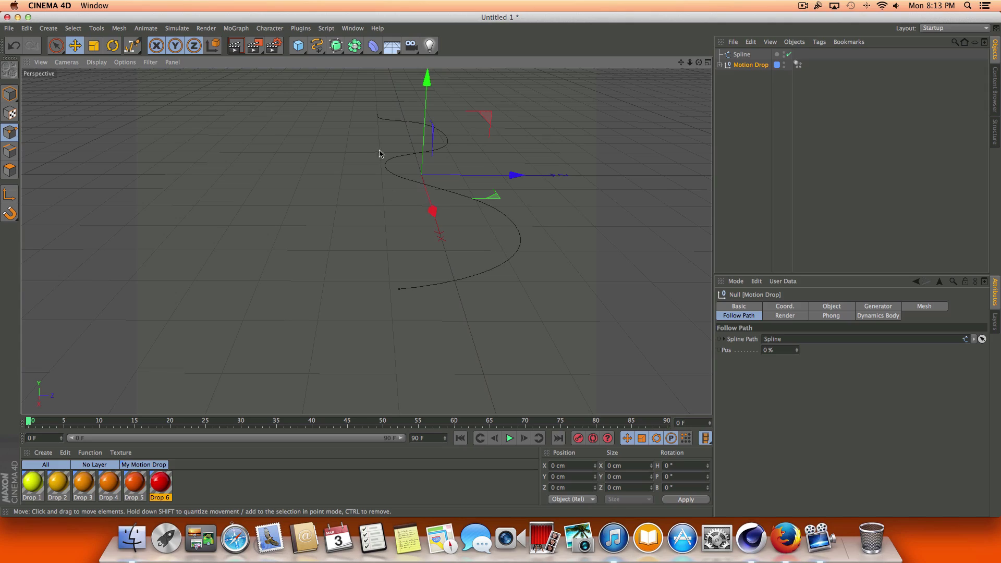
left_click(509, 438)
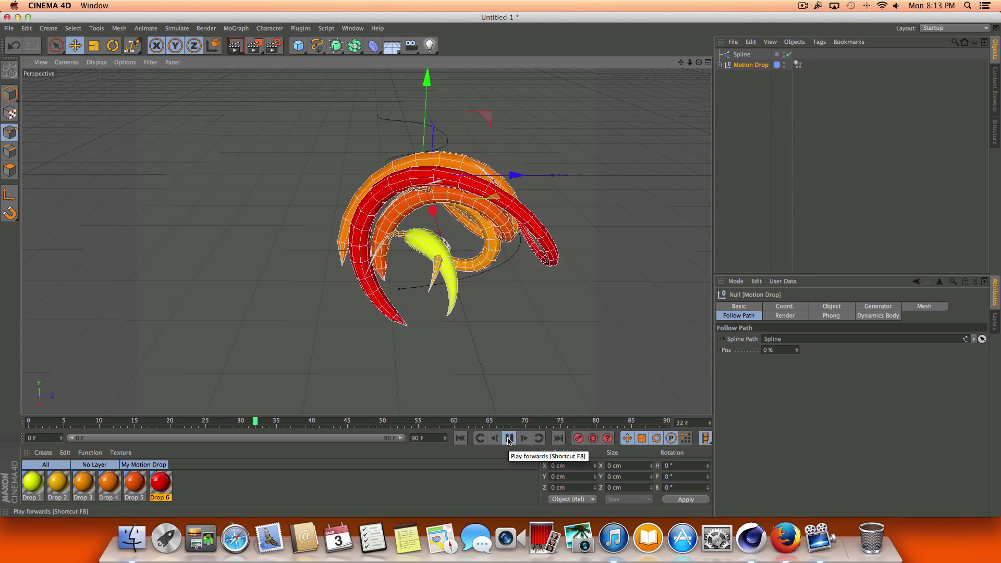
left_click(509, 441)
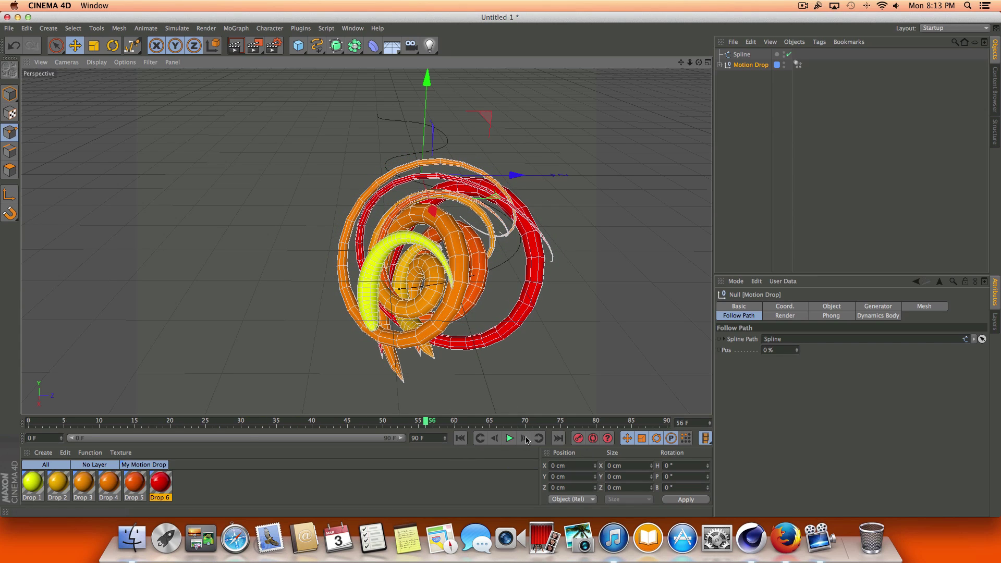
left_click(509, 439)
left_click(460, 438)
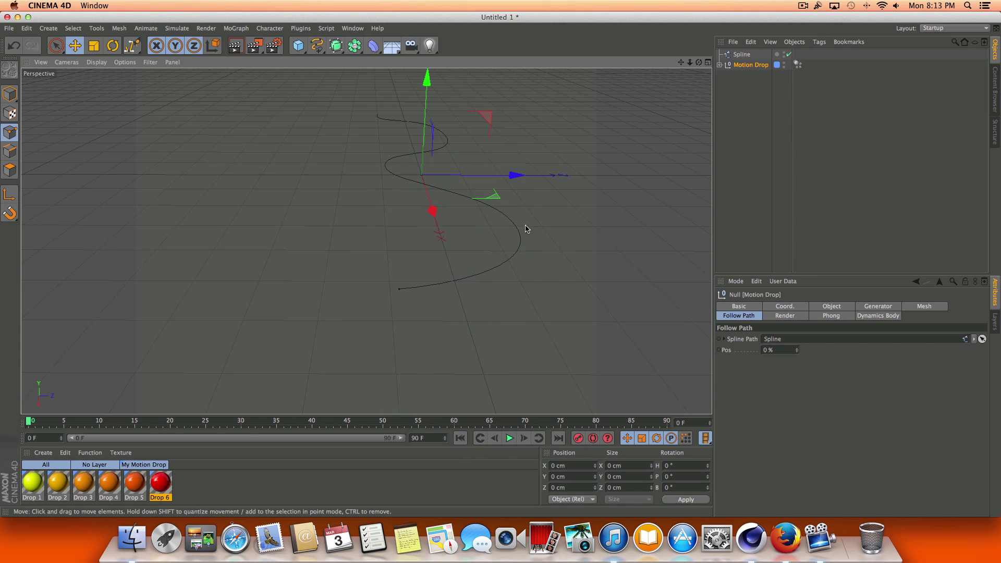
In the Top view, move the spline's first point to about X 701 cm and the adjacent peak to about X 388 cm
left_click_drag(700, 63, 324, 196)
left_click(707, 62)
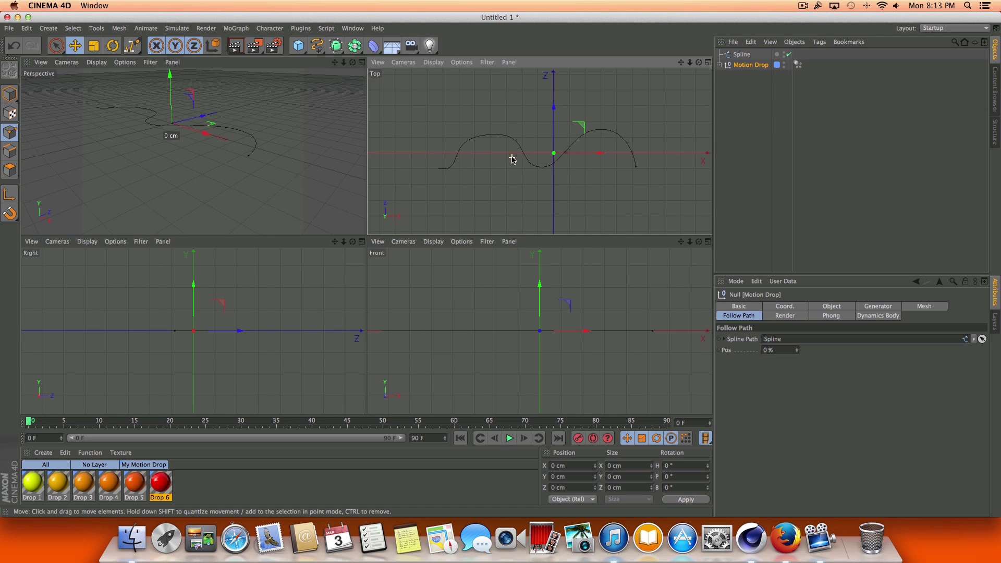
left_click(708, 62)
left_click(741, 54)
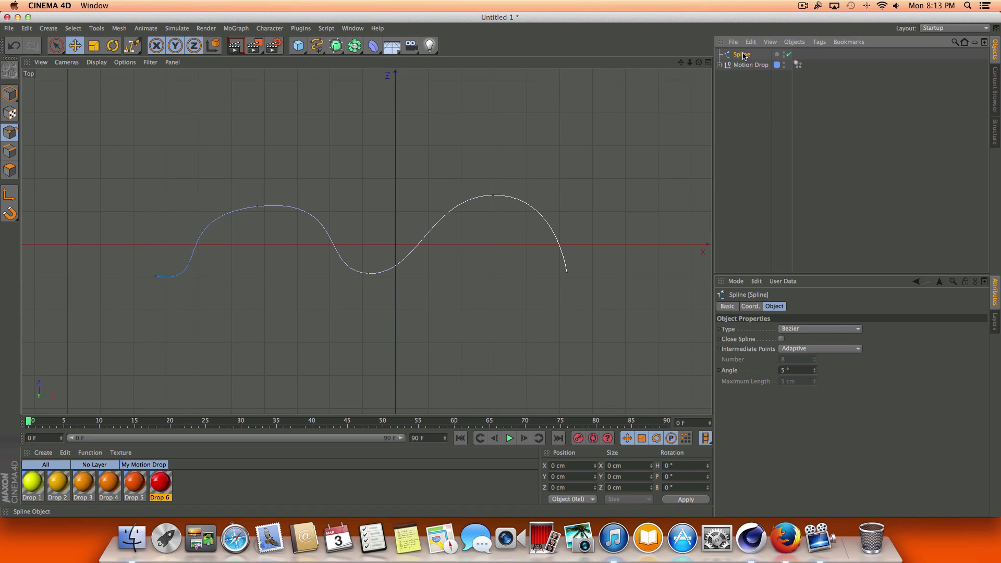
left_click(568, 273)
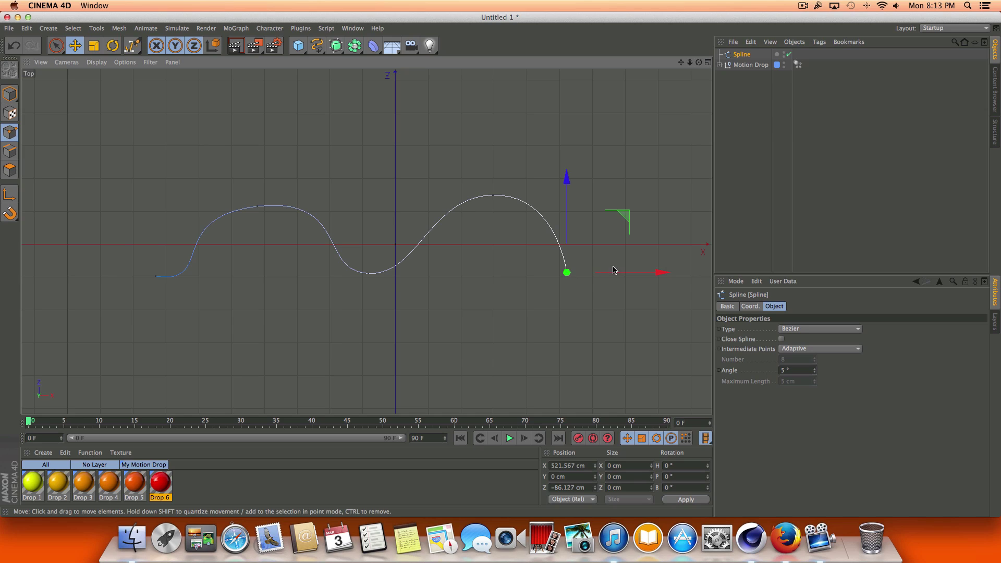
left_click_drag(614, 270, 676, 271)
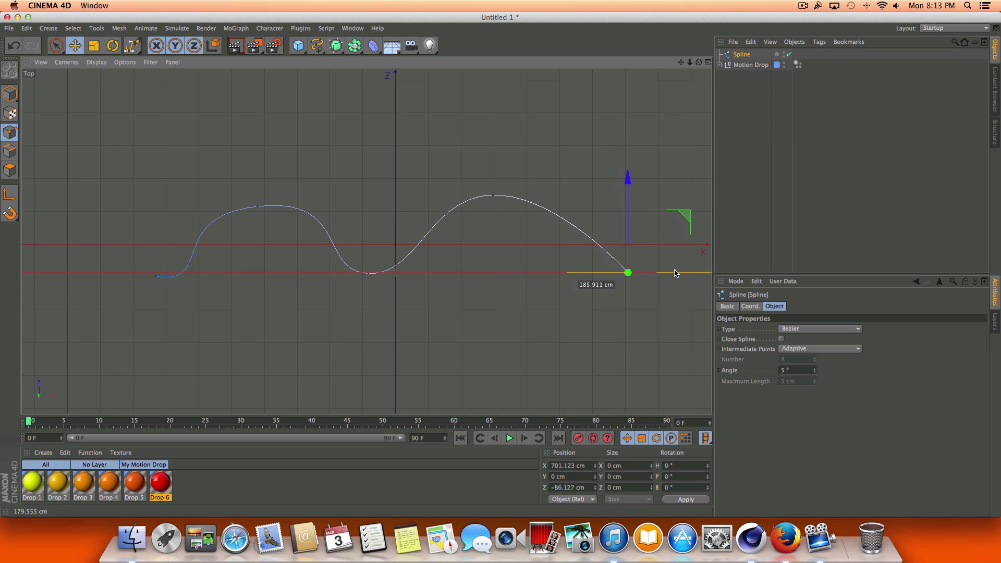
left_click(495, 194)
mouse_move(561, 201)
left_mouse_down()
mouse_move(606, 198)
mouse_move(555, 205)
left_mouse_up()
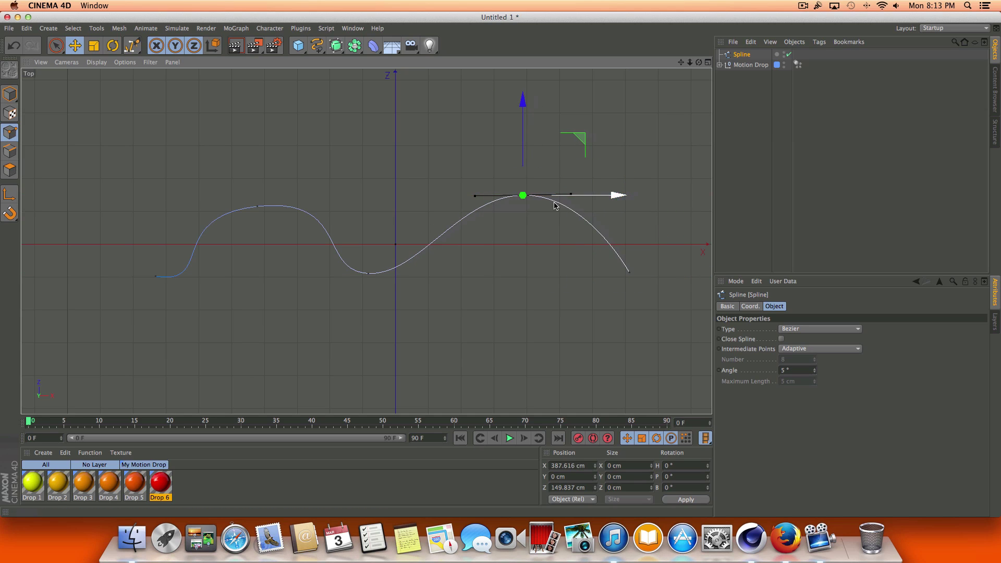
Move the spline's trough to about X -18 cm, Z -164 cm, raise the positive-X peak to about Z 220 cm, and spread the negative-X points outward
left_click(368, 273)
left_click_drag(441, 275, 463, 274)
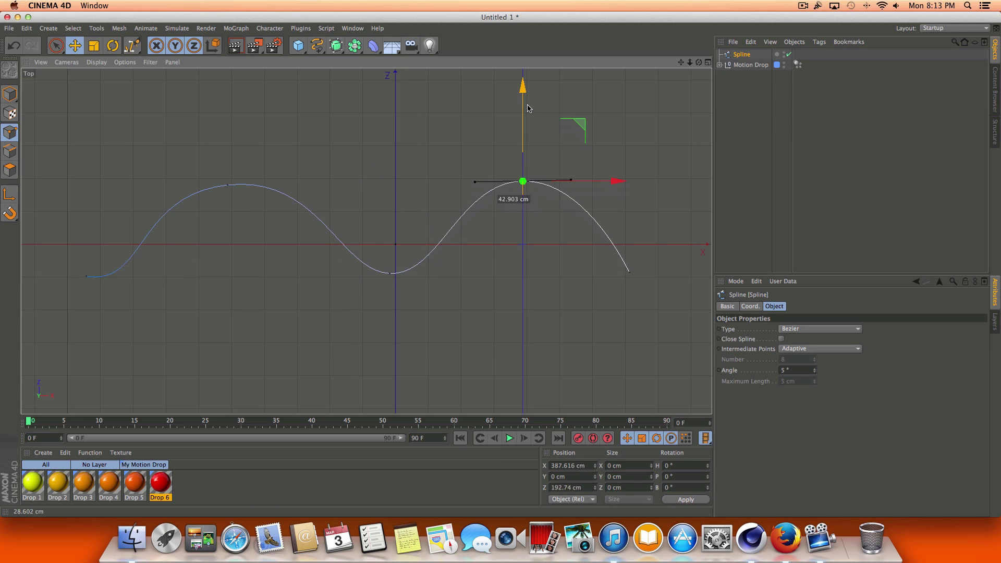
left_click_drag(513, 196, 514, 186)
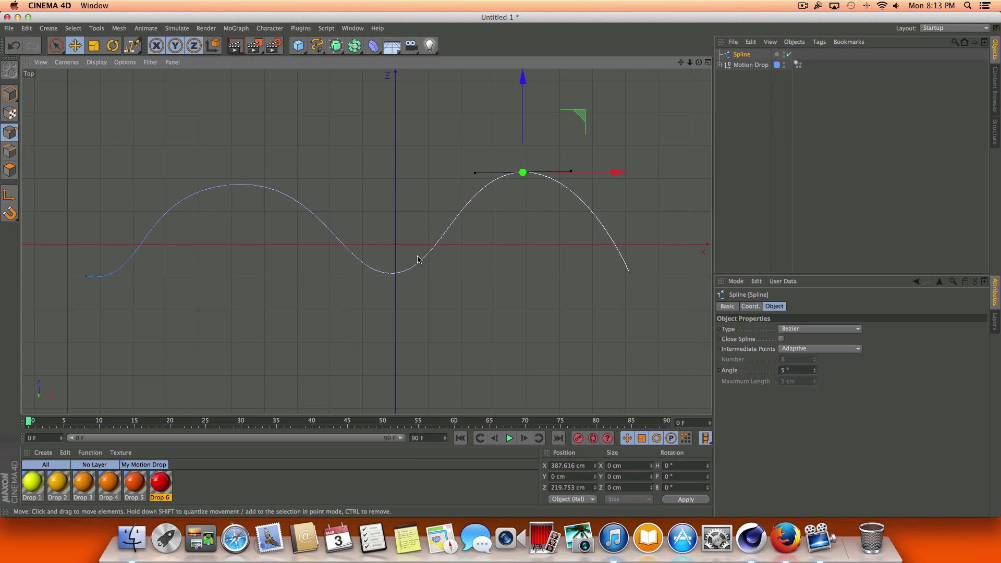
left_click(391, 272)
left_click_drag(389, 208, 390, 232)
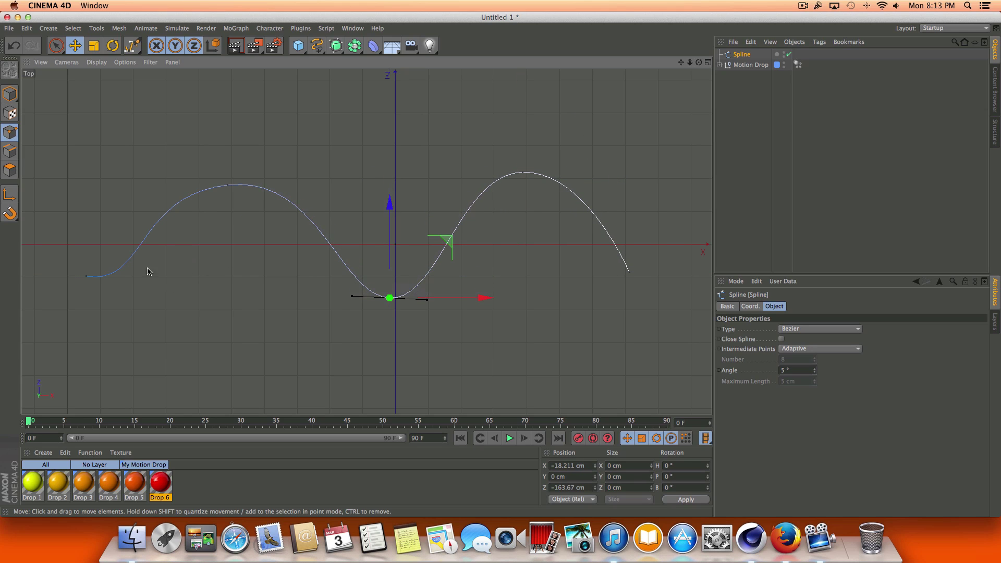
Move the spline's last point farther out along negative X and its first point to about X 762 cm
left_click(87, 277)
left_click_drag(181, 276, 168, 276)
left_click(630, 273)
left_click_drag(660, 272, 678, 274)
With the Motion Drop selected in the Perspective view, set the animation's end to frame 400 and extend the preview range to frame 400
left_click(708, 62)
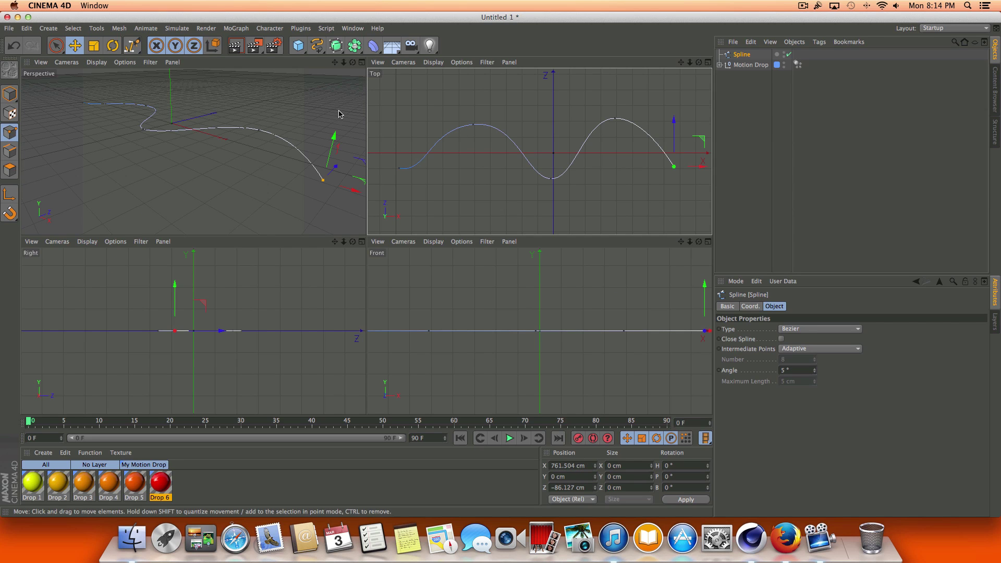
left_click(362, 63)
left_click_drag(699, 63, 678, 74)
left_click(750, 65)
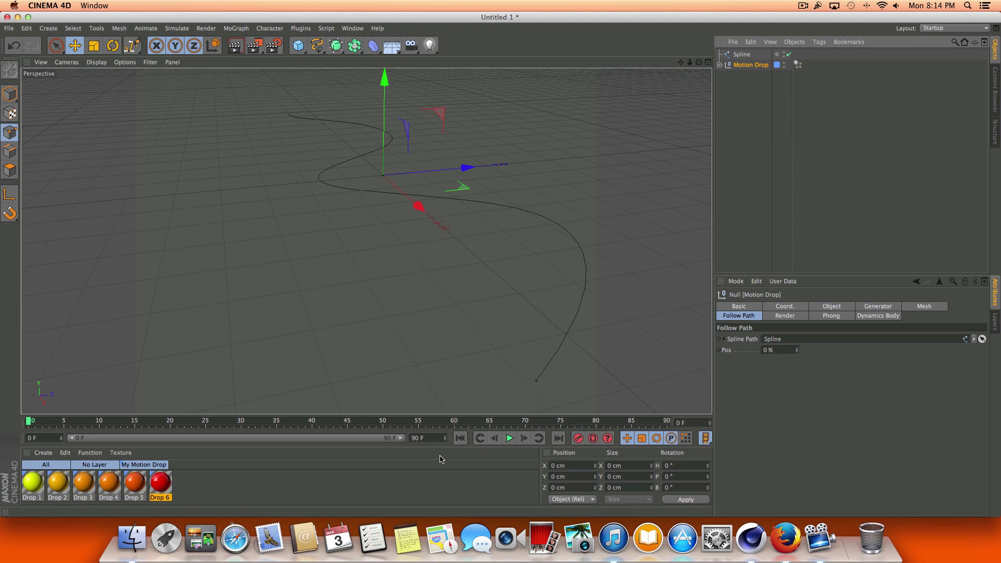
left_click(431, 437)
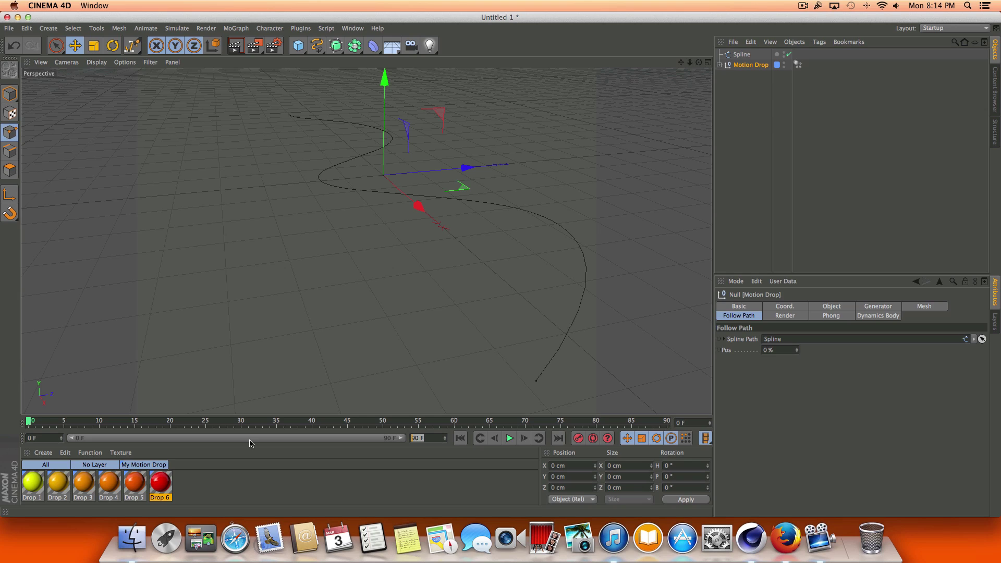
type("400")
key("Return")
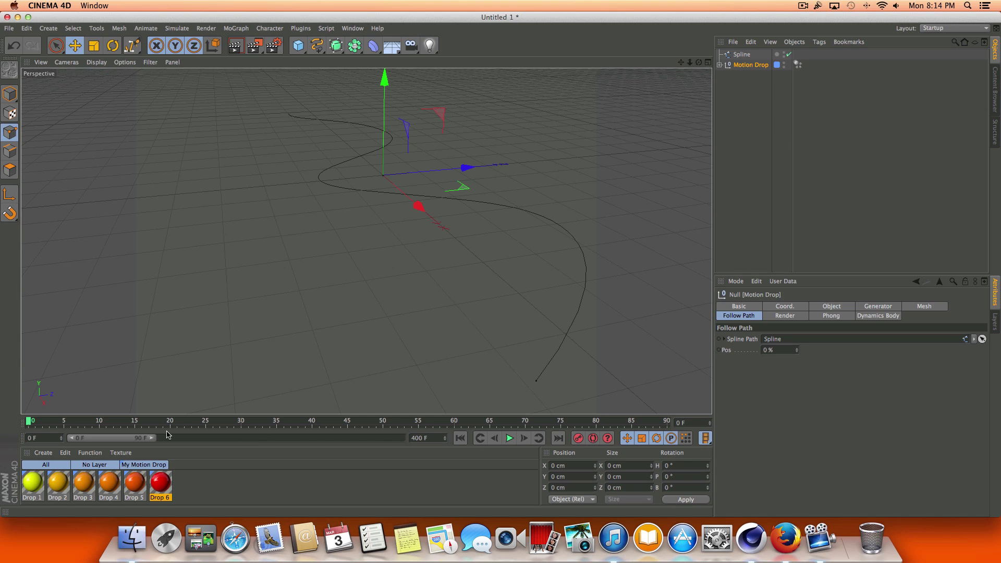
left_click_drag(167, 434, 404, 438)
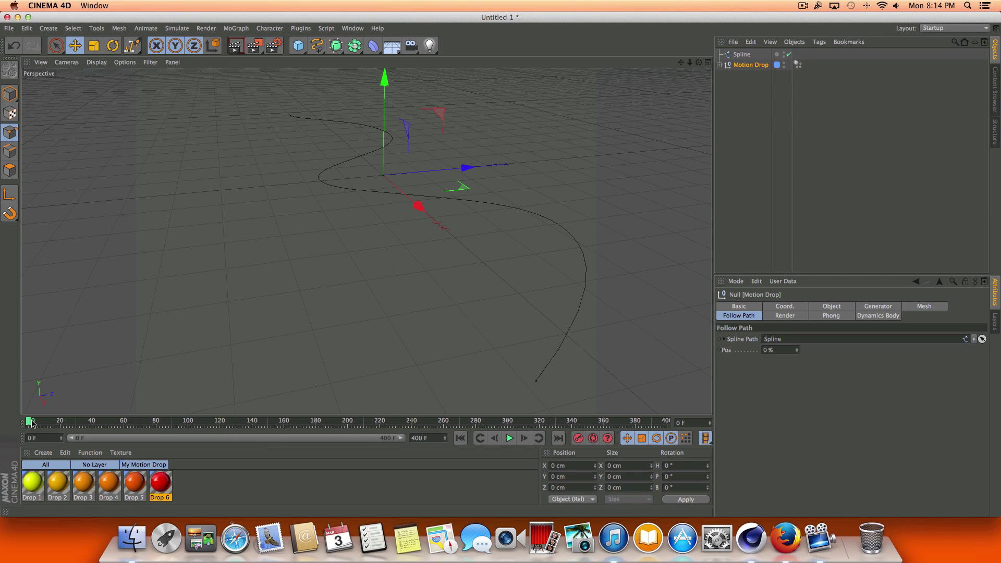
Keyframe the Motion Drop's Follow Path Pos at 0% on frame 0 and 100% on frame 300
left_click(721, 351)
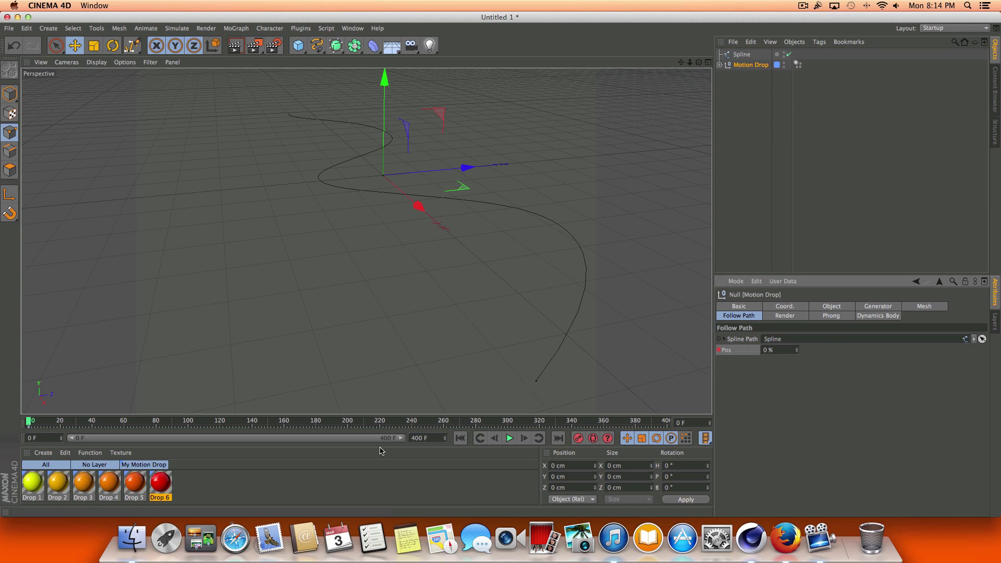
left_click(510, 423)
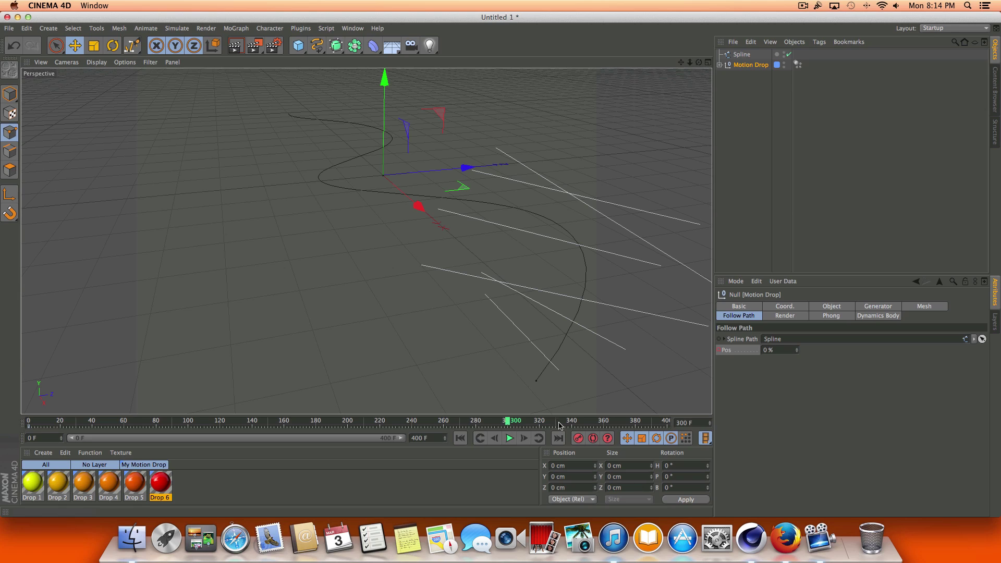
left_click(792, 350)
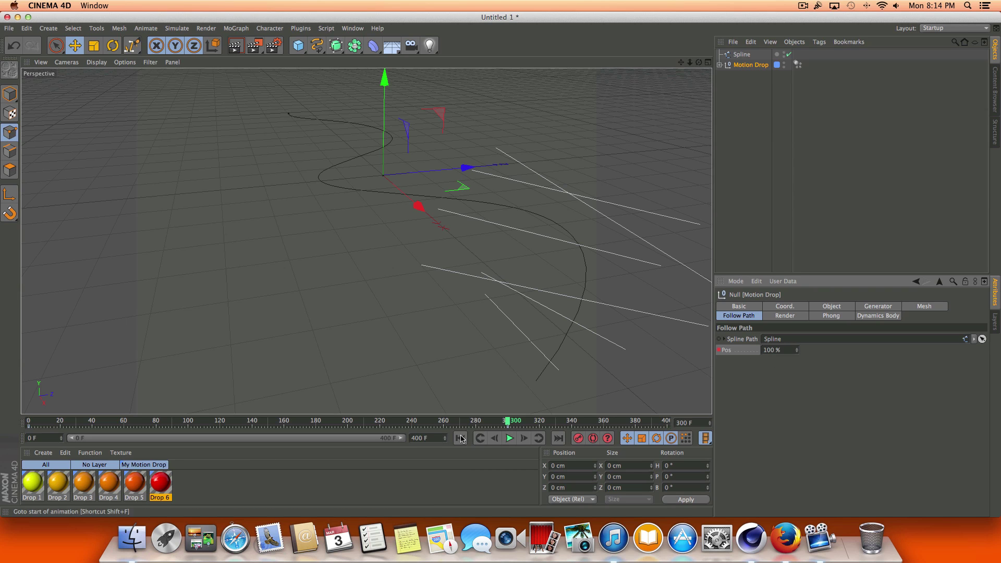
Play the drops' animation along the spline past frame 300, and replay it from the first frame while viewing it from a lower angle
left_click(510, 439)
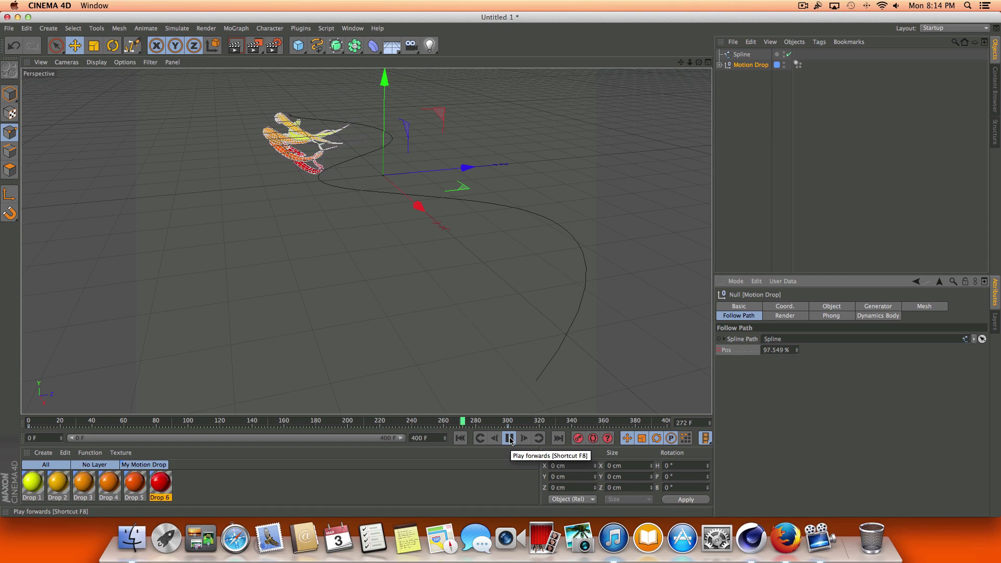
left_click(510, 438)
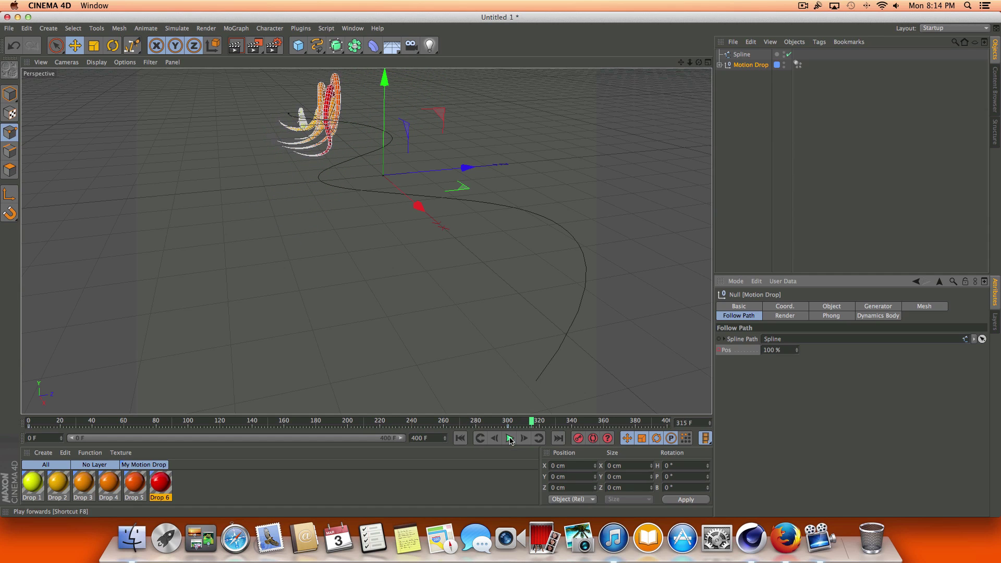
left_click(459, 442)
left_click(509, 440)
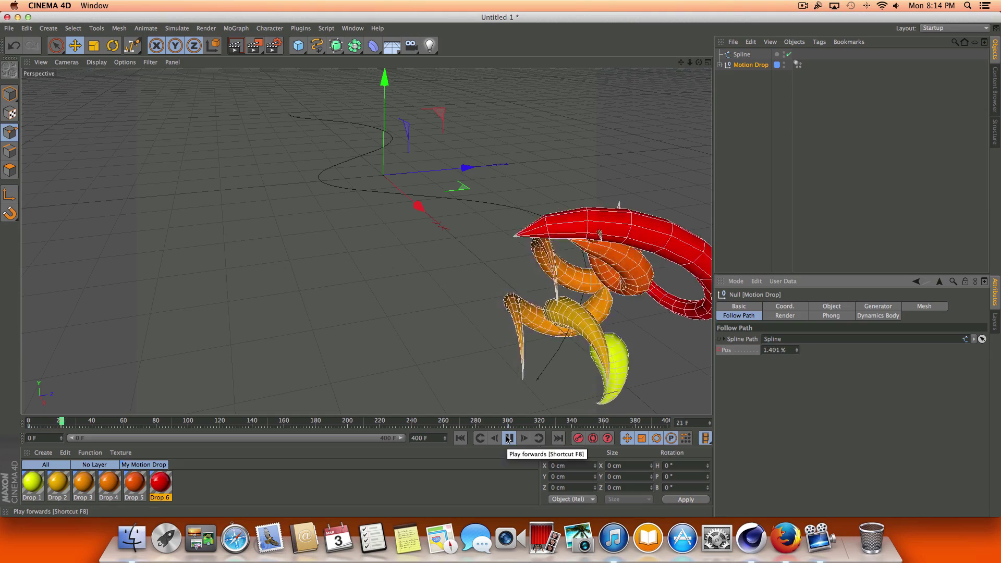
left_click_drag(697, 63, 674, 78)
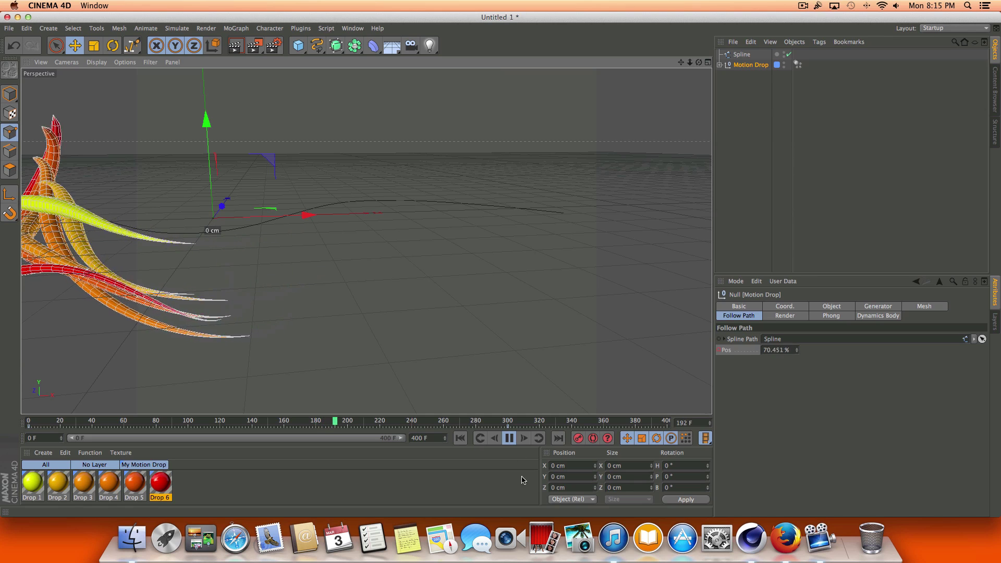
Set the Motion Drop's mesh Radius to 10 cm and play the animation from frame 0 to check the thinner drops
left_click(355, 421)
left_click_drag(354, 422, 208, 421)
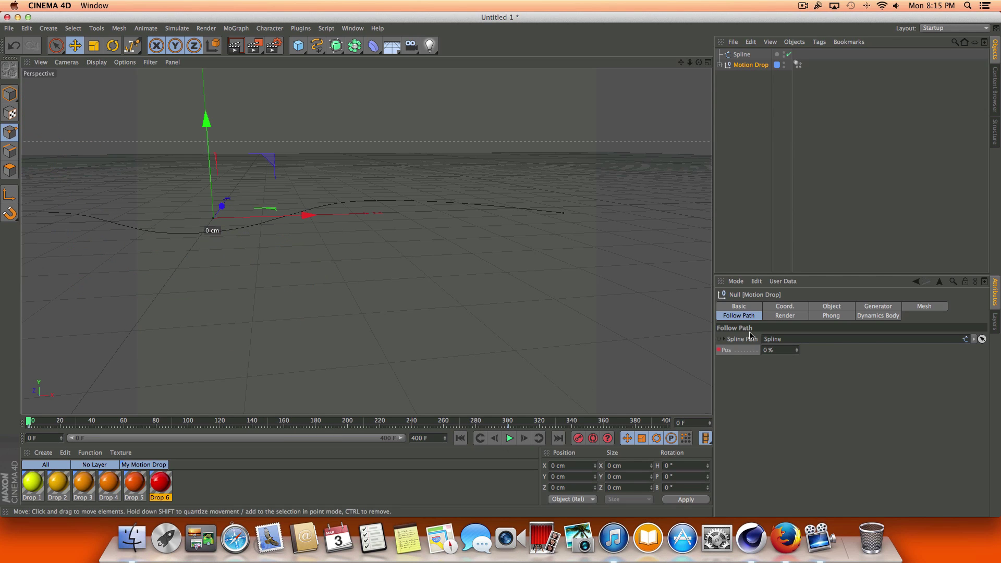
left_click(832, 307)
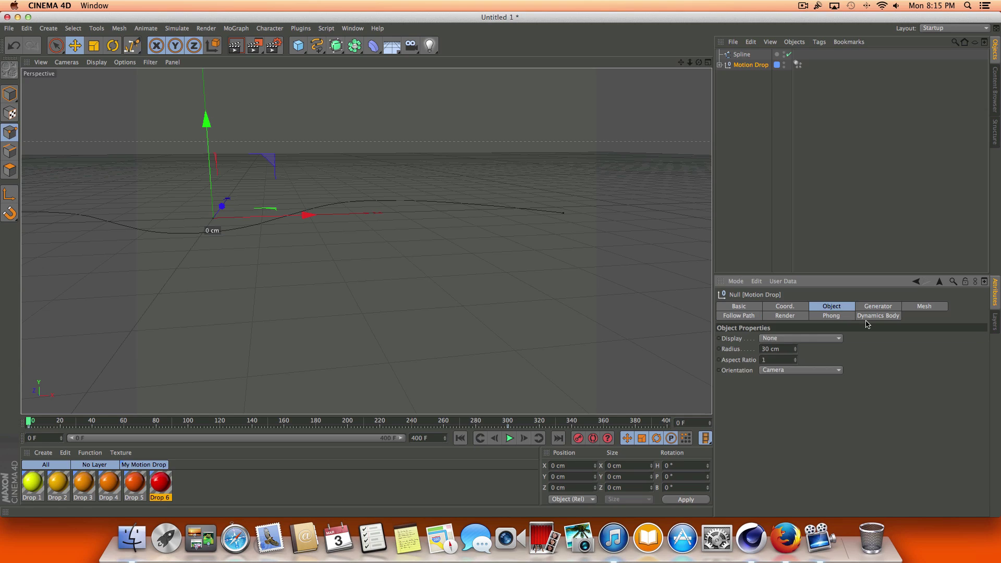
left_click(755, 316)
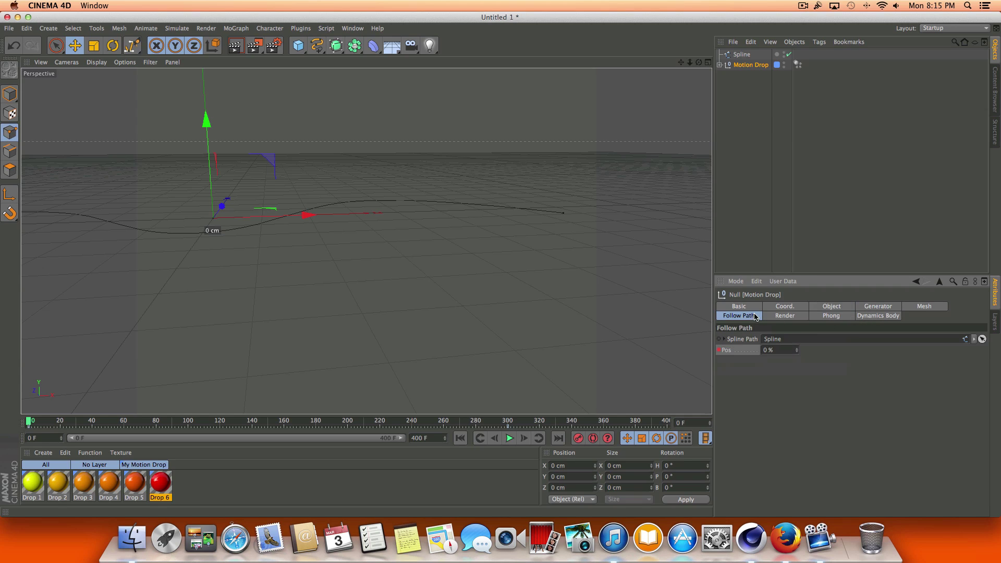
left_click(917, 310)
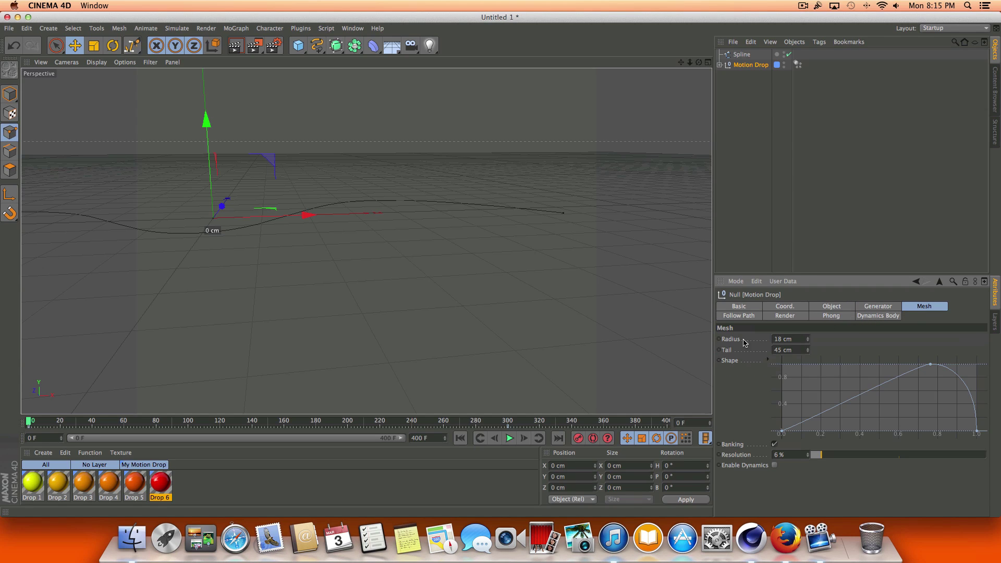
left_click(806, 339)
left_click(508, 438)
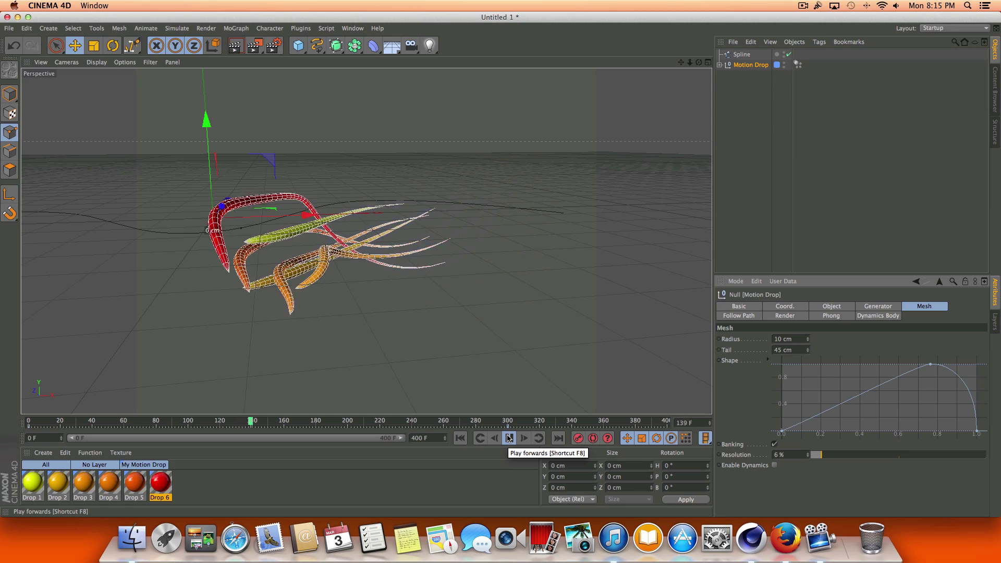
left_click(507, 438)
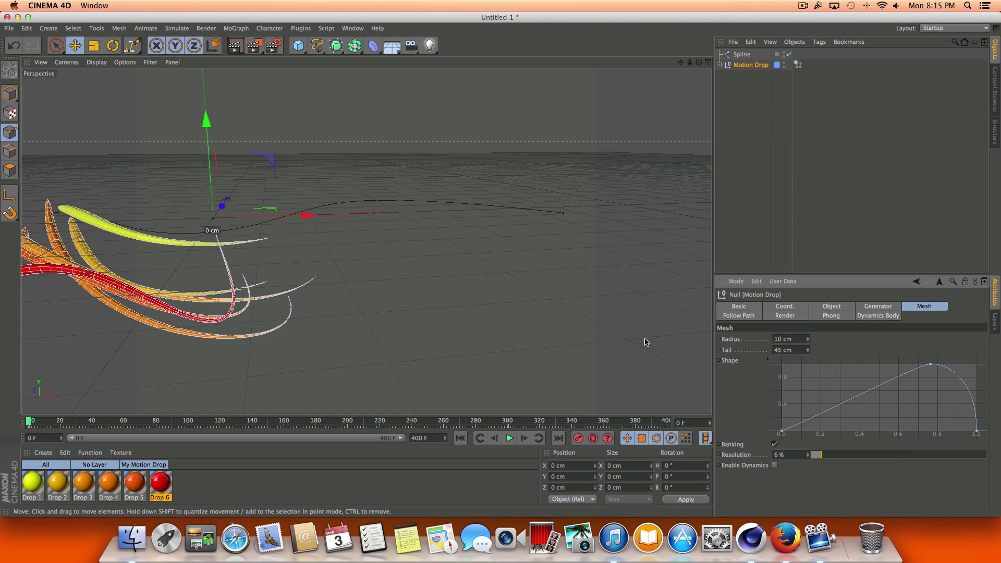
Add a Camera to the scene, look through it, and frame the starting end of the spline
left_click_drag(699, 63, 366, 242)
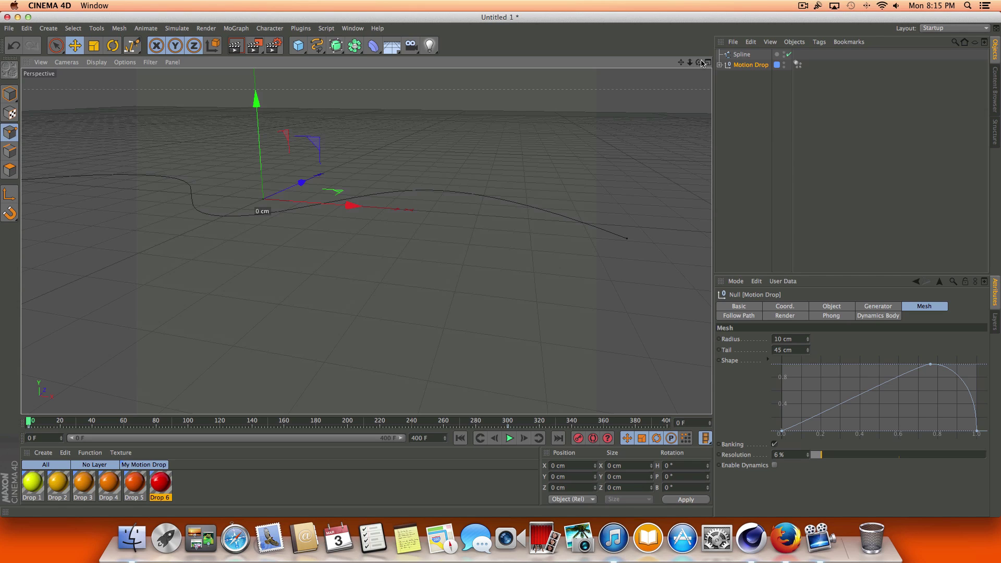
left_click(415, 48)
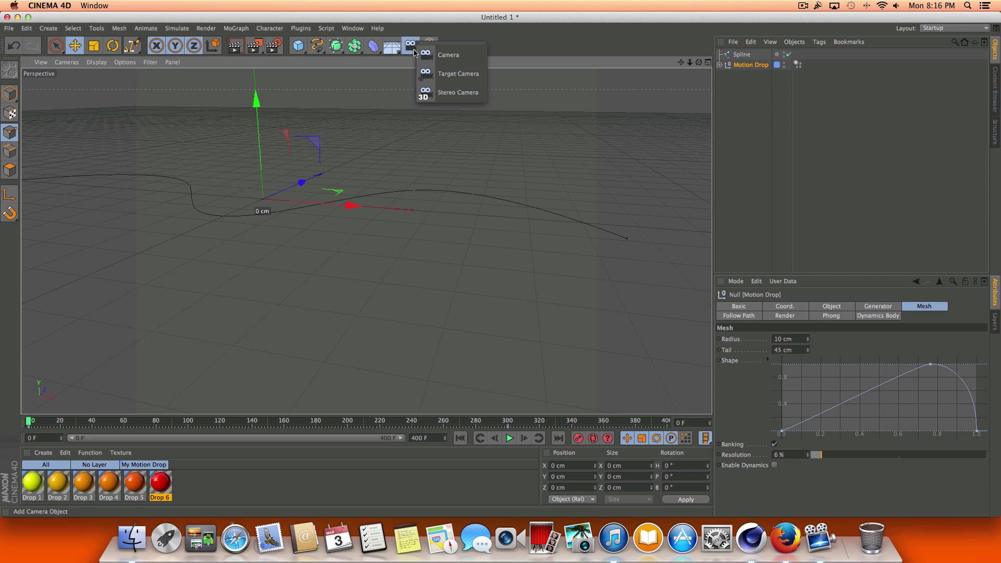
left_click(447, 56)
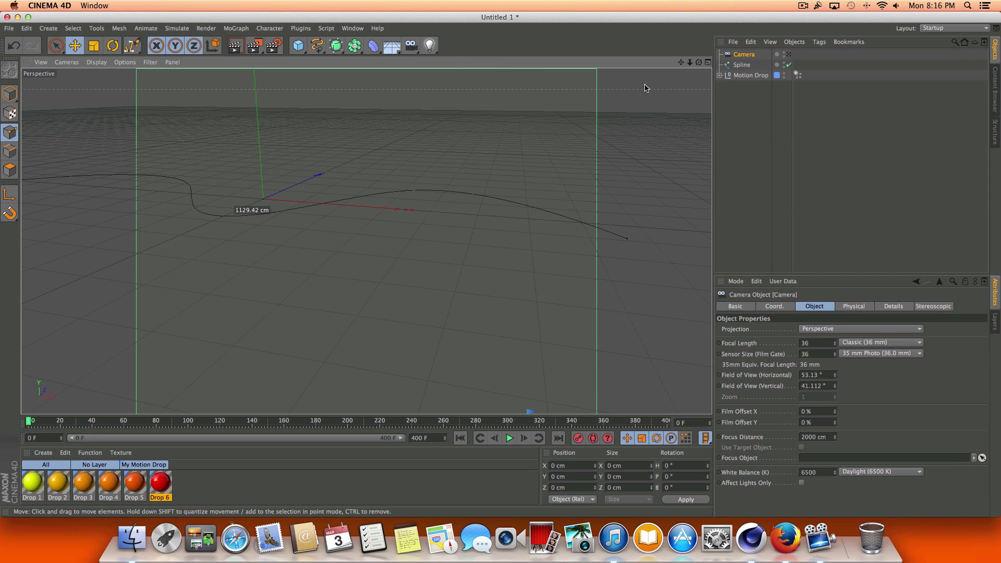
left_click(789, 54)
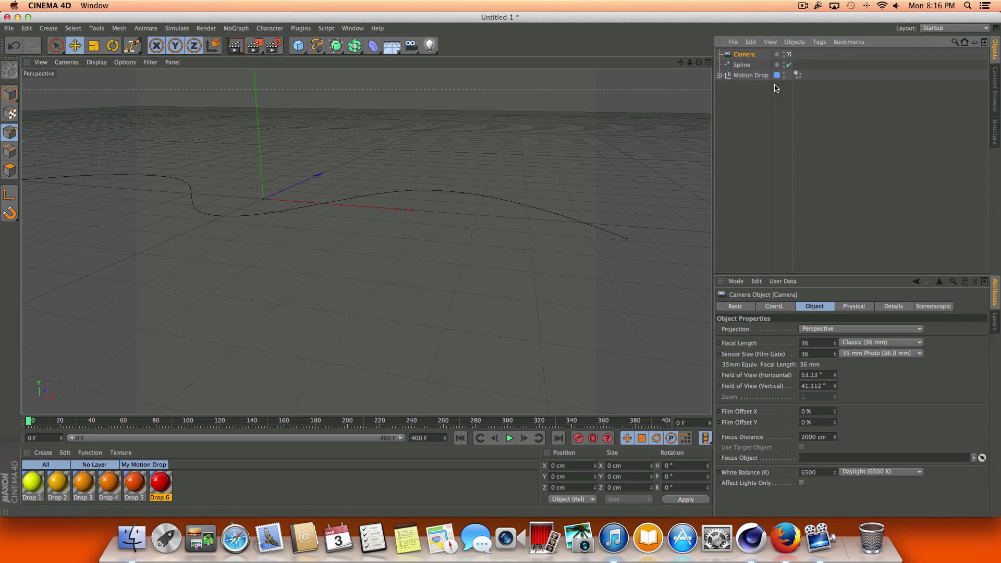
left_click_drag(700, 63, 364, 236)
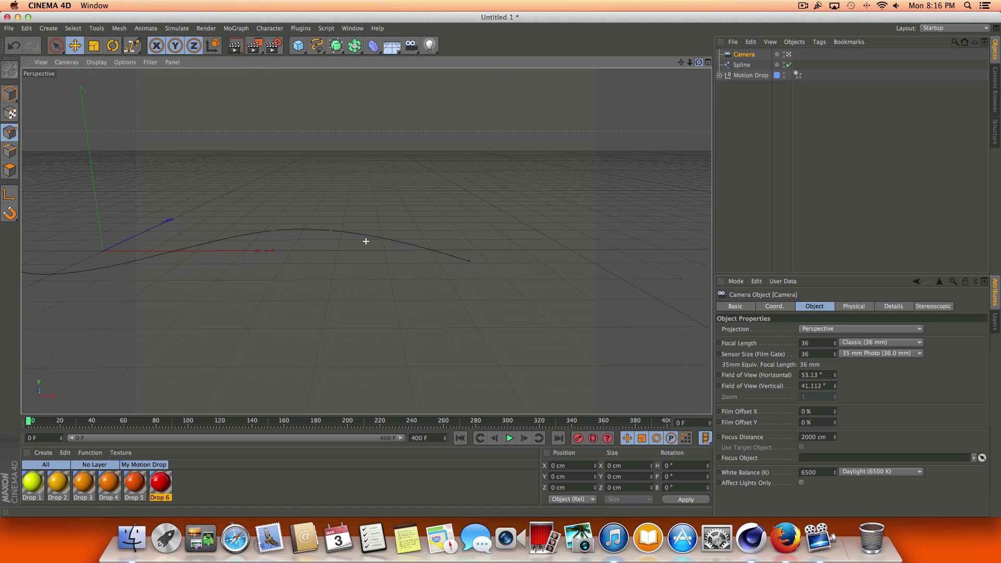
Reframe the camera on the drops at frames 47 and 127, recording a camera keyframe at each
left_click(510, 439)
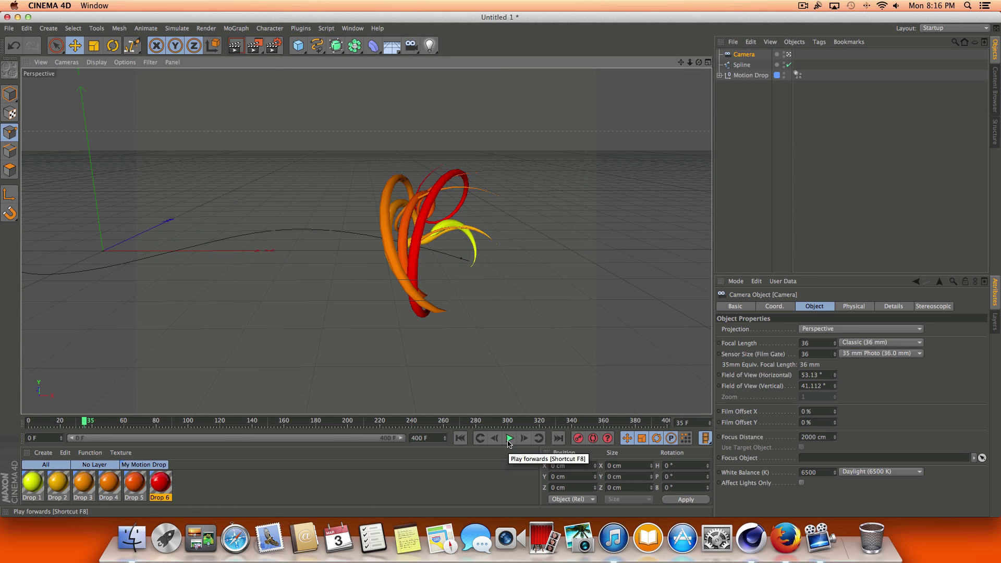
left_click(510, 440)
left_click_drag(685, 63, 364, 239)
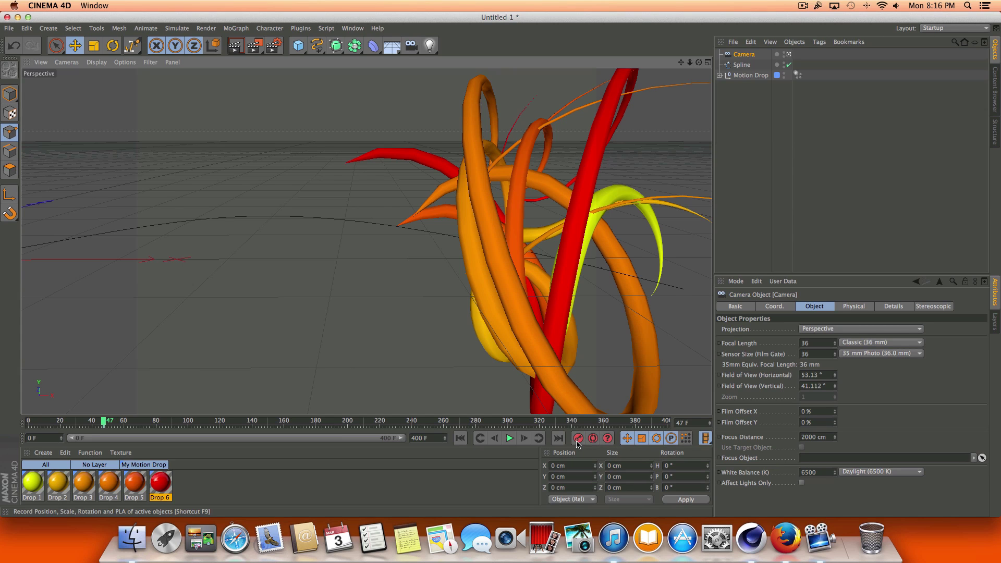
left_click(508, 439)
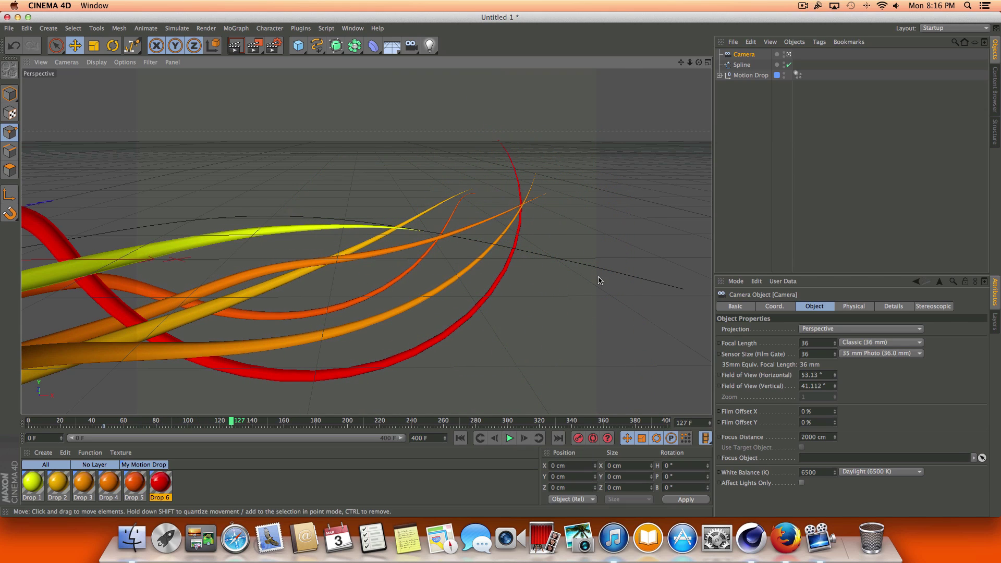
left_click_drag(700, 63, 592, 462)
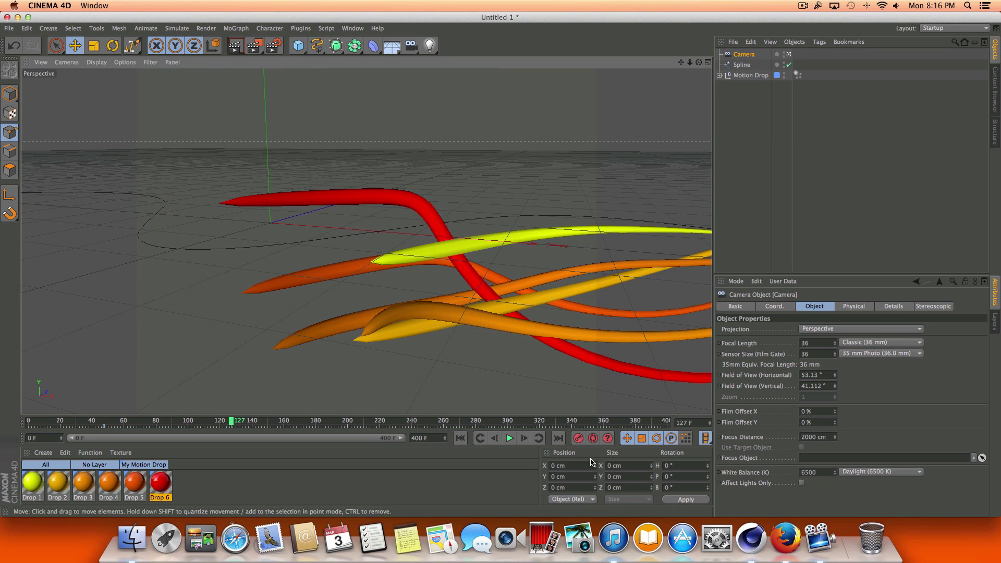
Replay the camera move from frame 0, then orbit the camera to frame the drops at frame 161 and keyframe it
left_click_drag(232, 421, 2, 411)
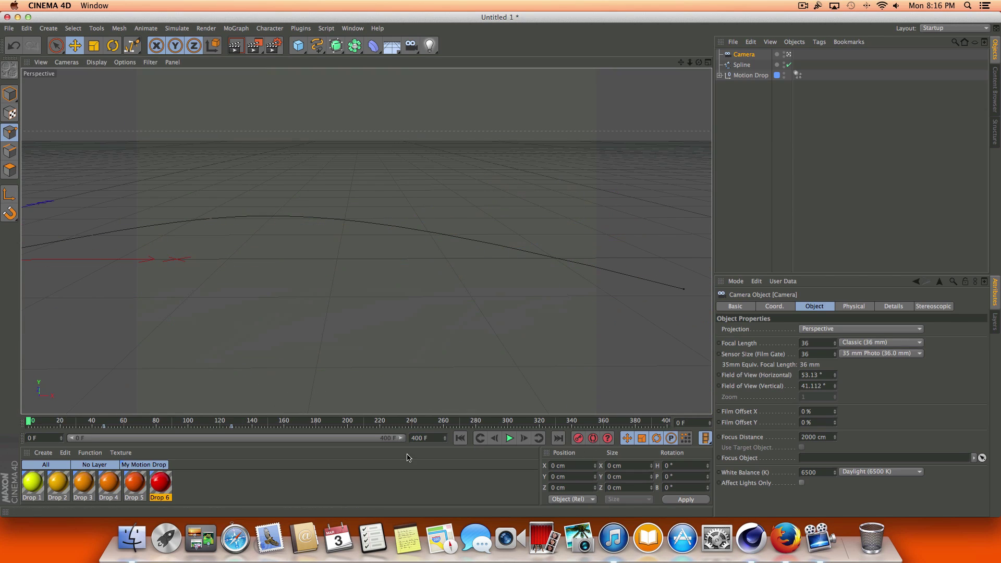
left_click(510, 439)
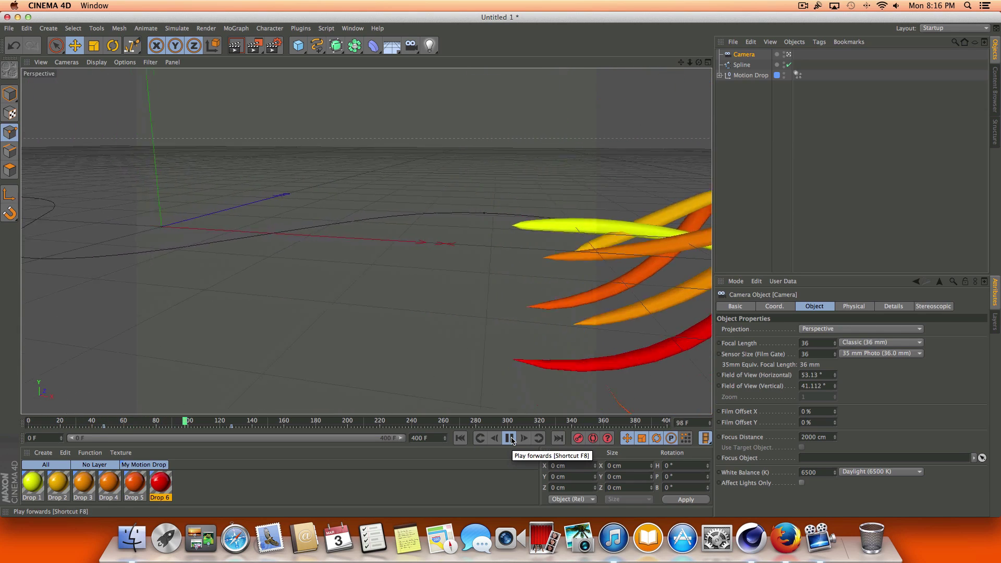
left_click(511, 439)
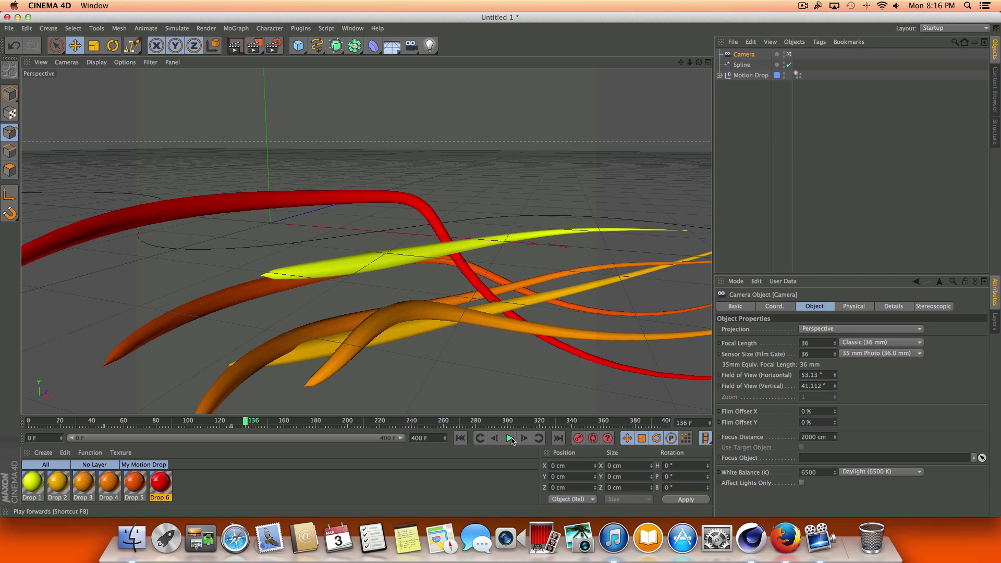
left_click(511, 440)
left_click(512, 441)
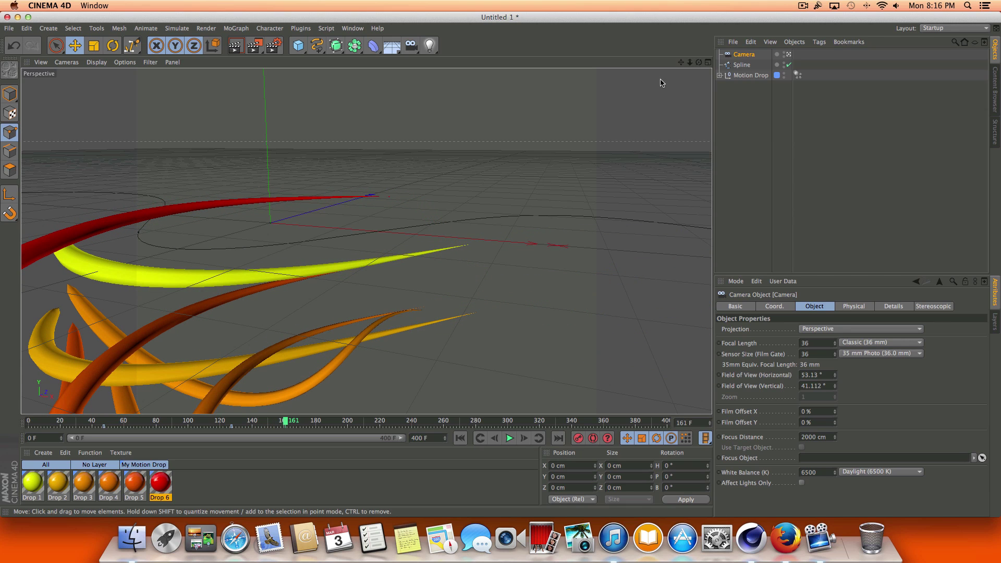
left_click_drag(699, 62, 366, 241)
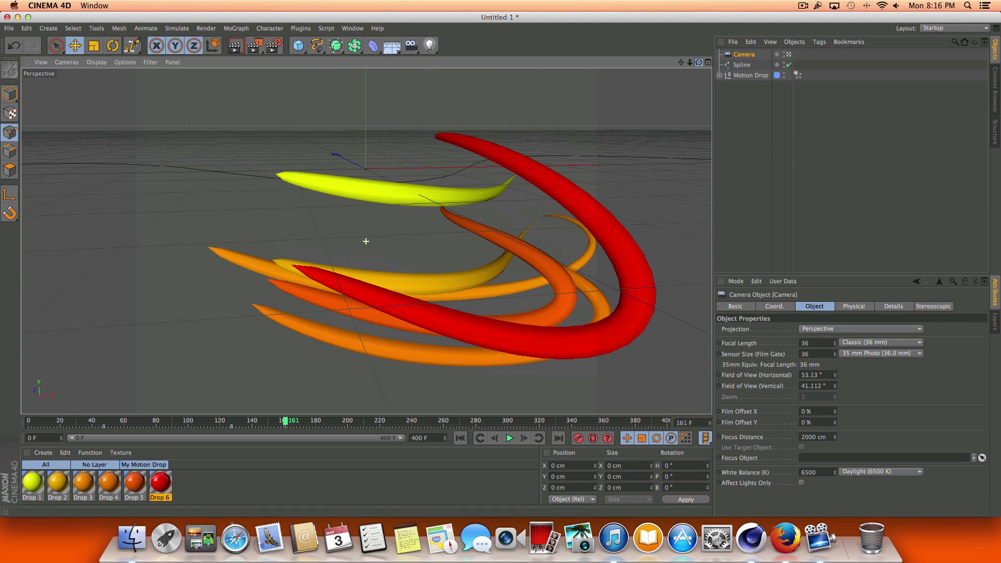
left_click_drag(500, 264, 597, 218)
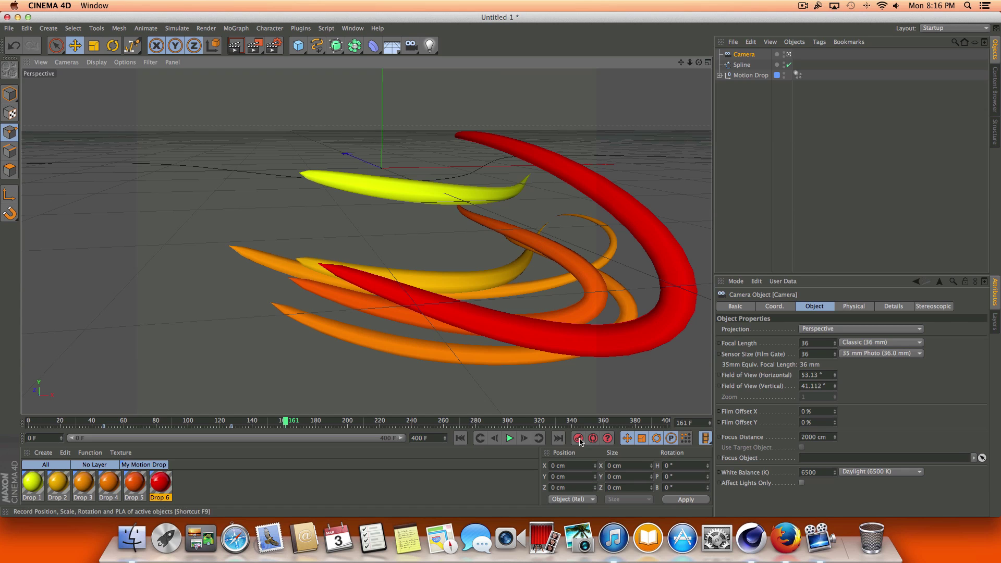
Advance the animation to frame 193, move the camera to frame the drops' leading ends, and record a keyframe
left_click(492, 441)
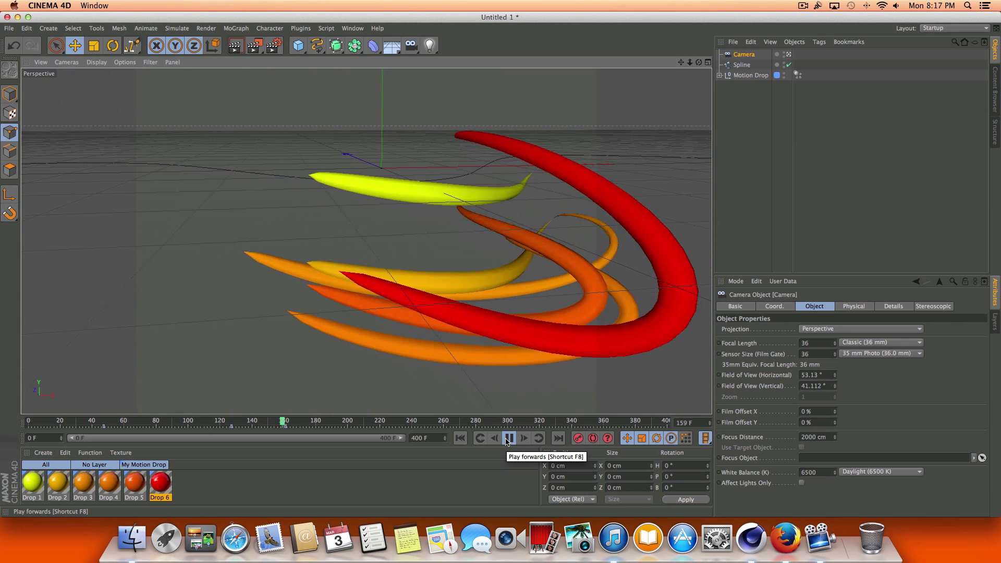
left_click(507, 440)
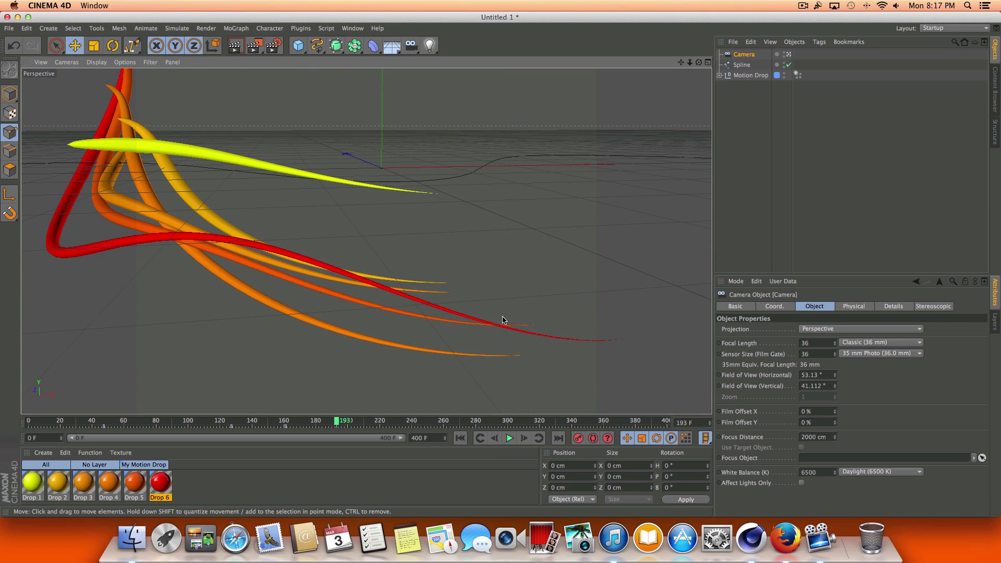
left_click_drag(683, 64, 682, 87)
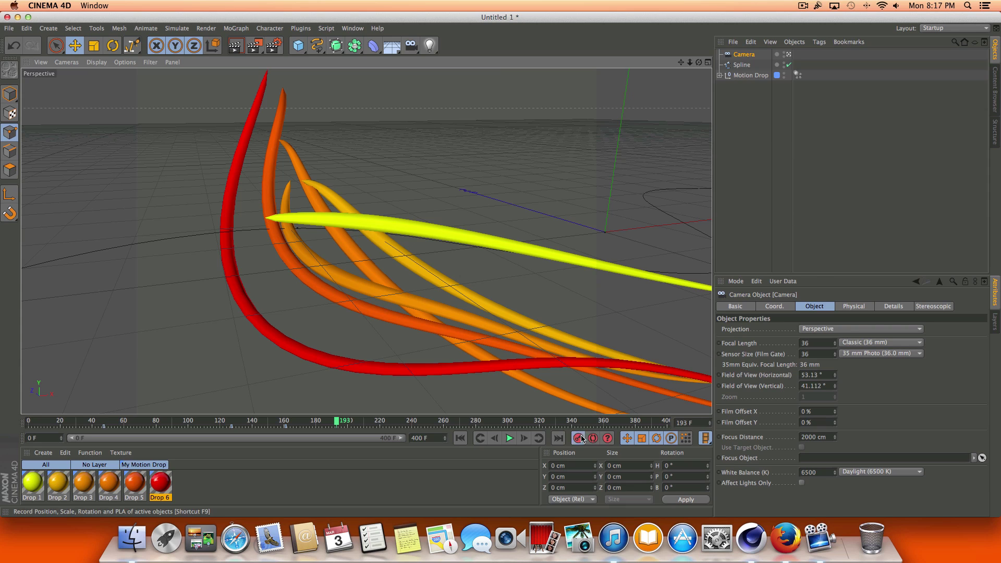
Replay from the first frame to frame 220, turn the camera to follow the drops, and record a keyframe there
left_click(460, 438)
left_click(510, 438)
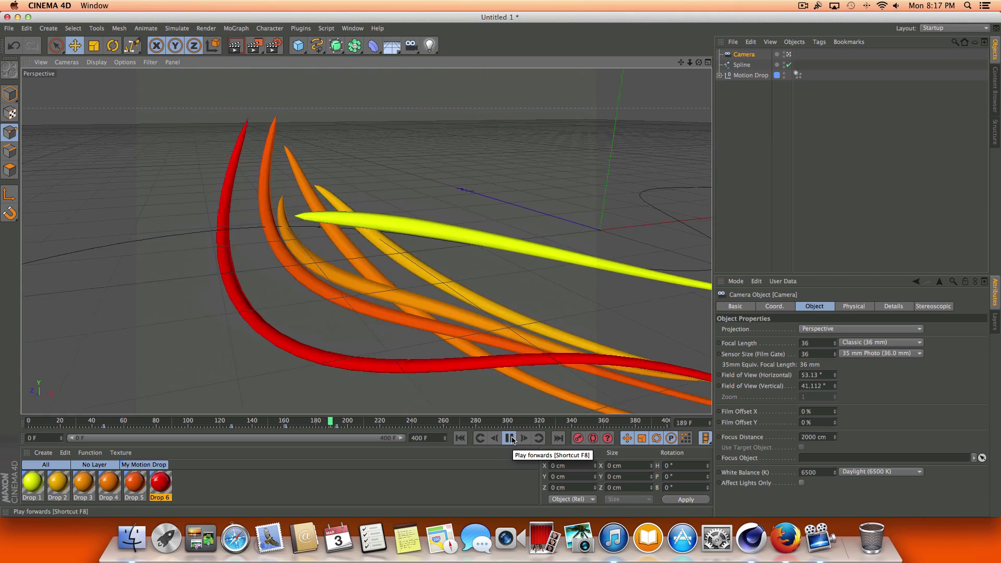
left_click(511, 439)
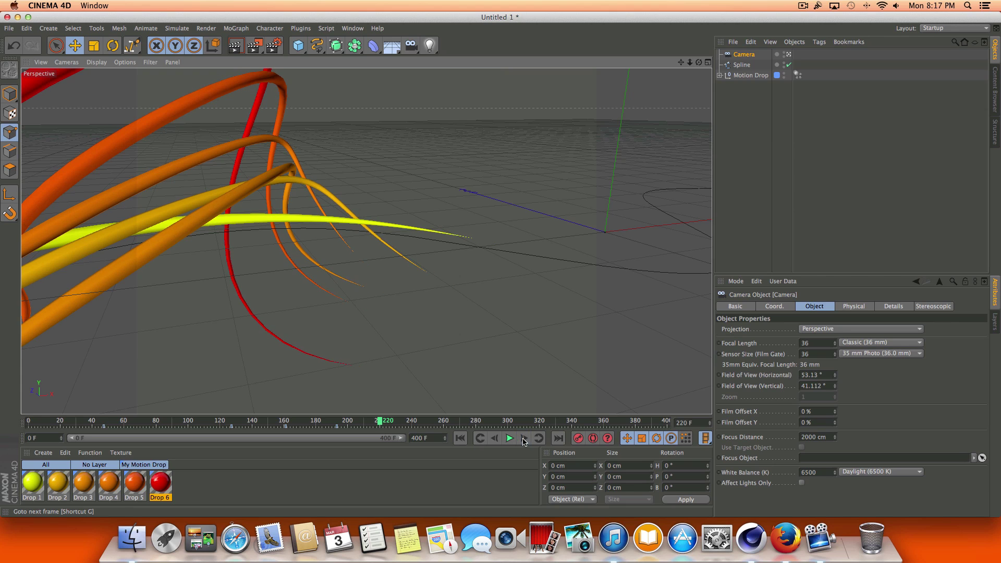
left_click_drag(699, 63, 735, 62)
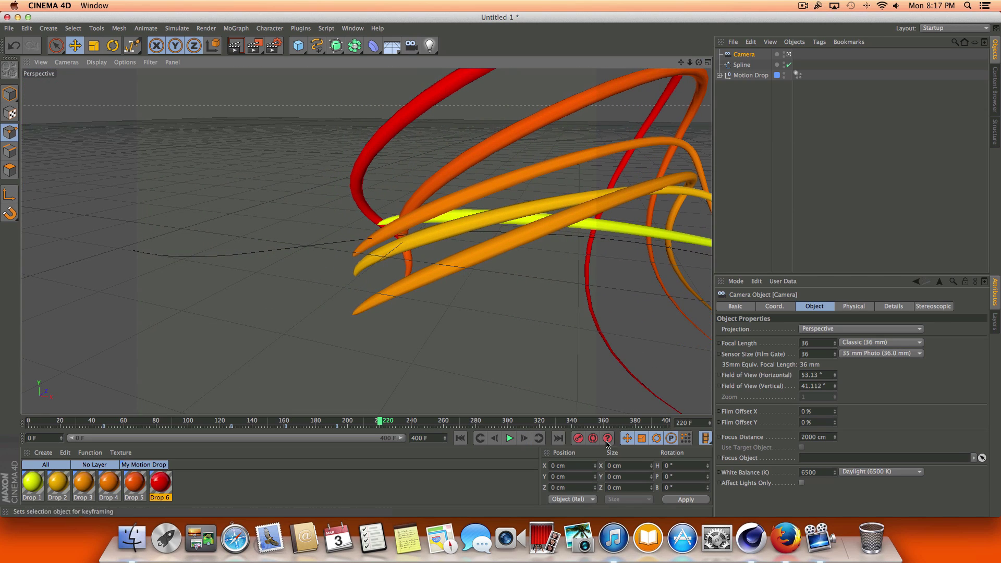
Preview the camera animation from frame 0 and shorten the animation's end to frame 260
left_click_drag(379, 421, 28, 420)
left_click(510, 440)
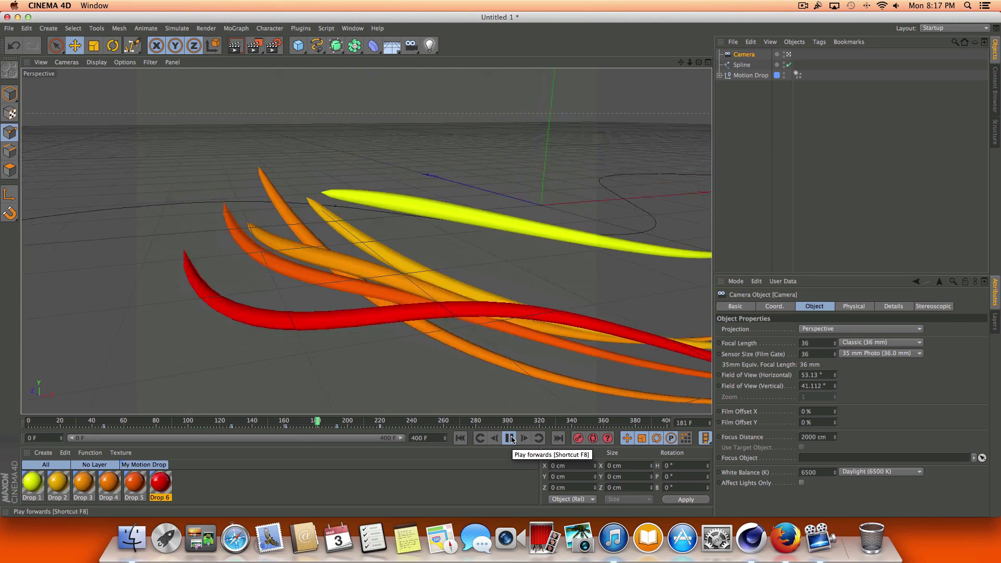
left_click(510, 439)
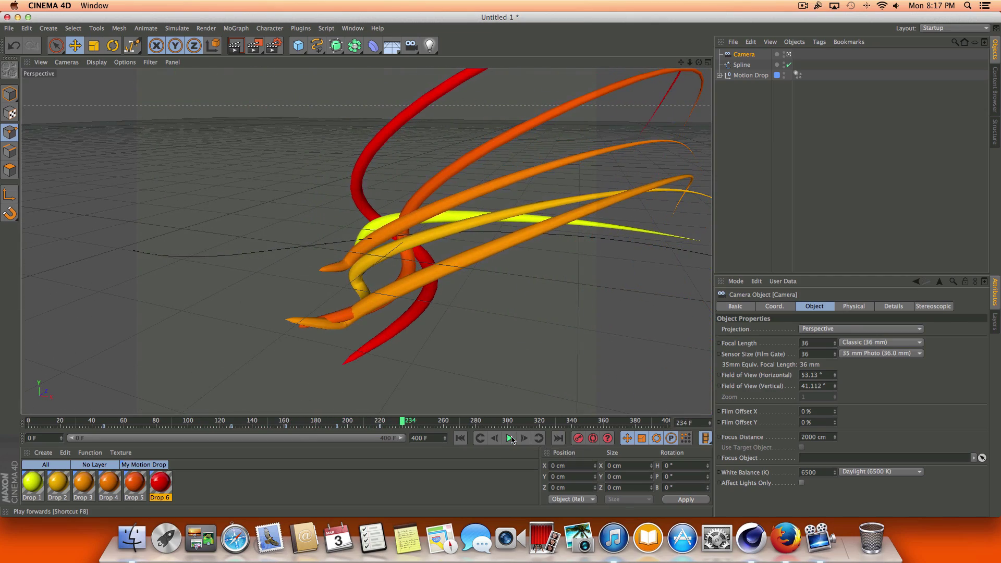
left_click(510, 439)
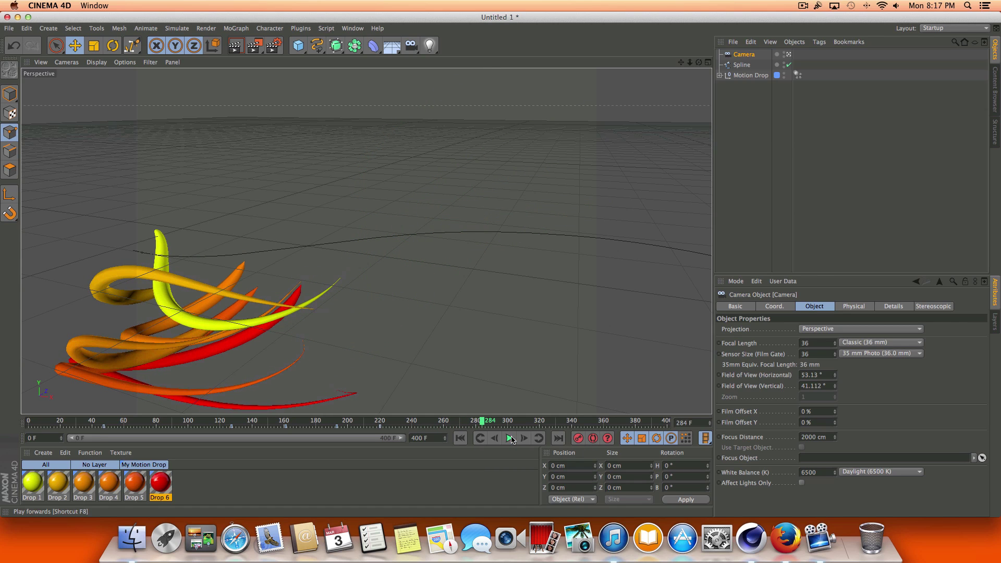
left_click_drag(485, 423, 443, 420)
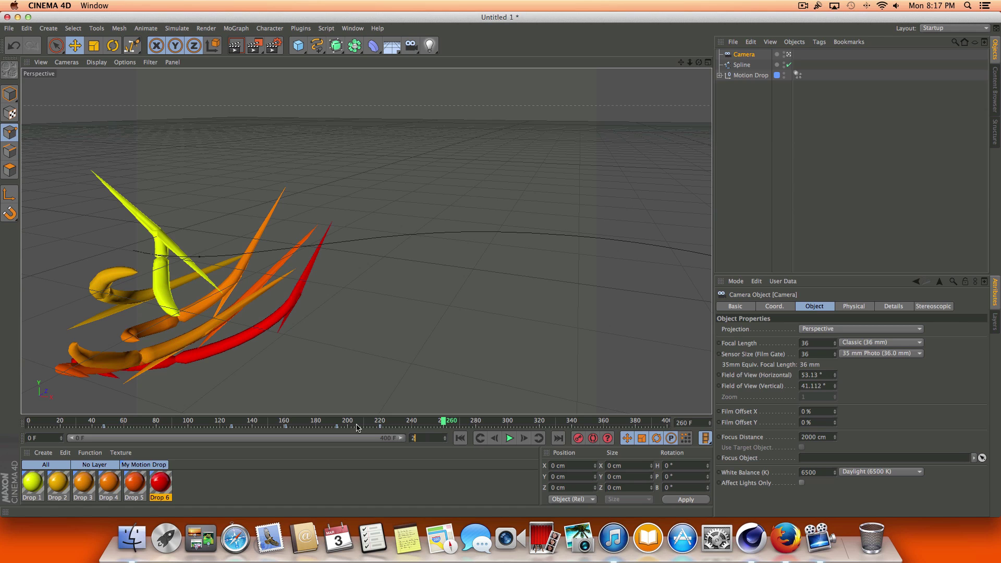
key("Return")
Play the shortened animation from the first frame through the camera, and return to frame 0
left_click(461, 439)
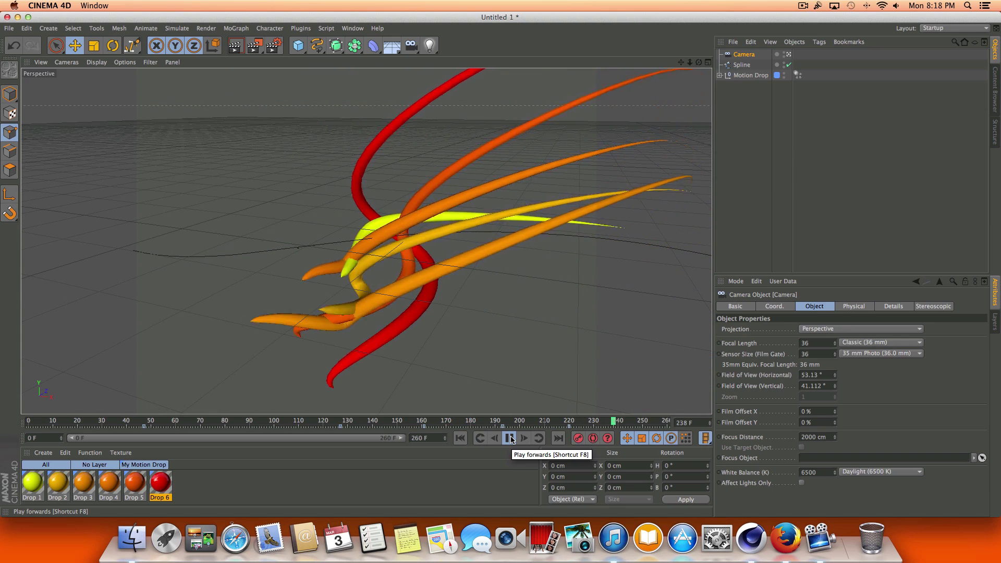
left_click(511, 440)
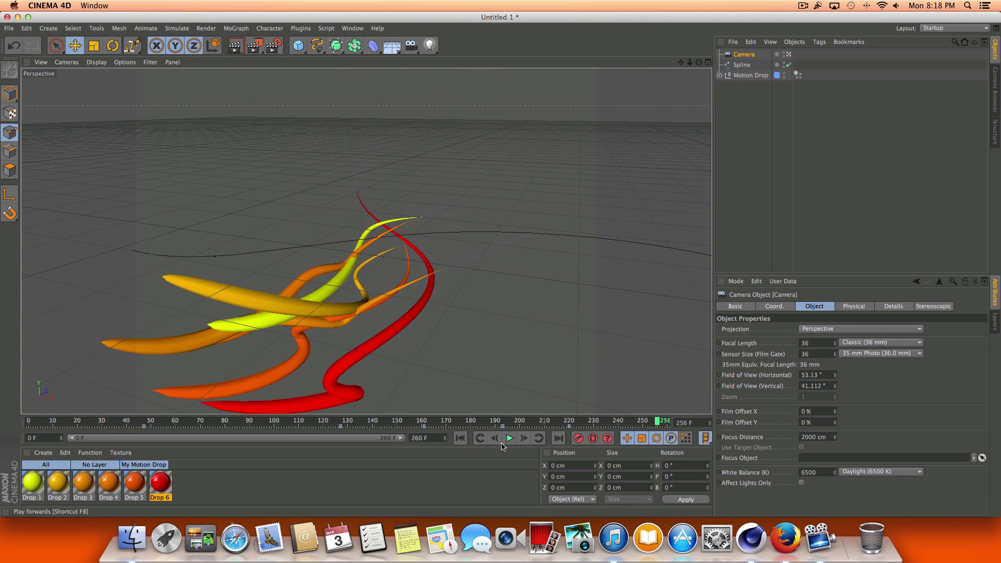
left_click(460, 438)
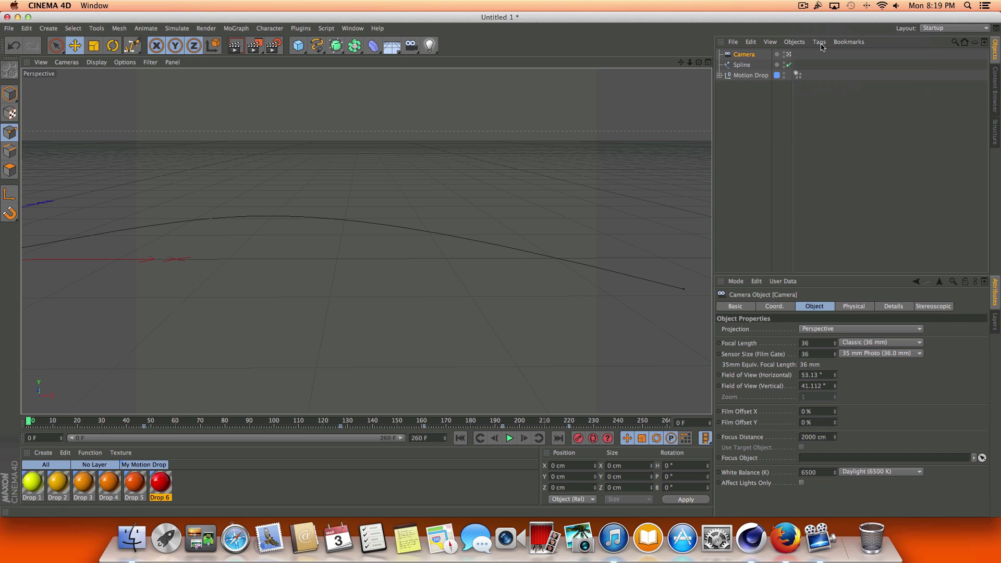
Add an area light with soft shadow maps and turn on its ambient illumination
left_click(433, 51)
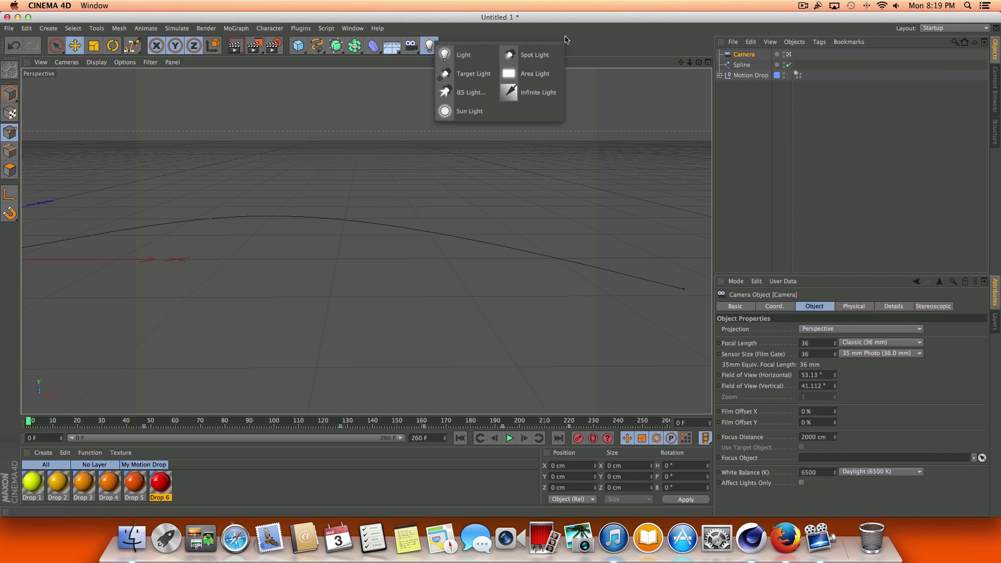
left_click(550, 70)
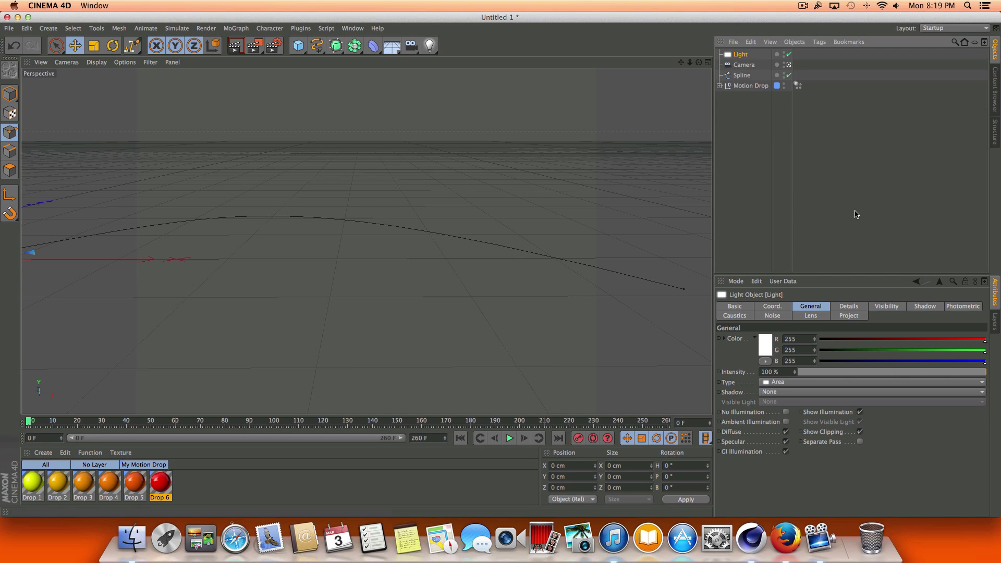
left_click(778, 393)
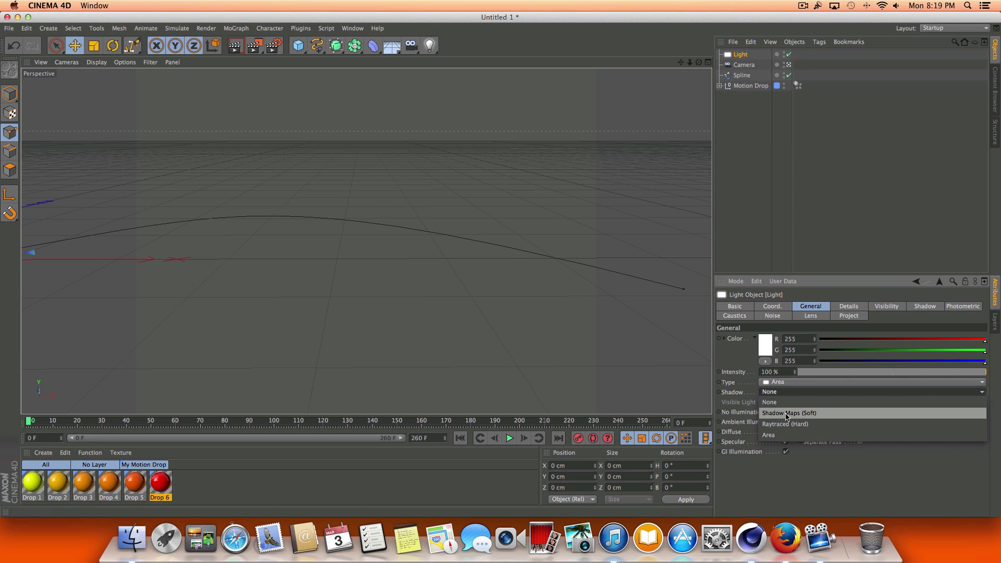
left_click(787, 414)
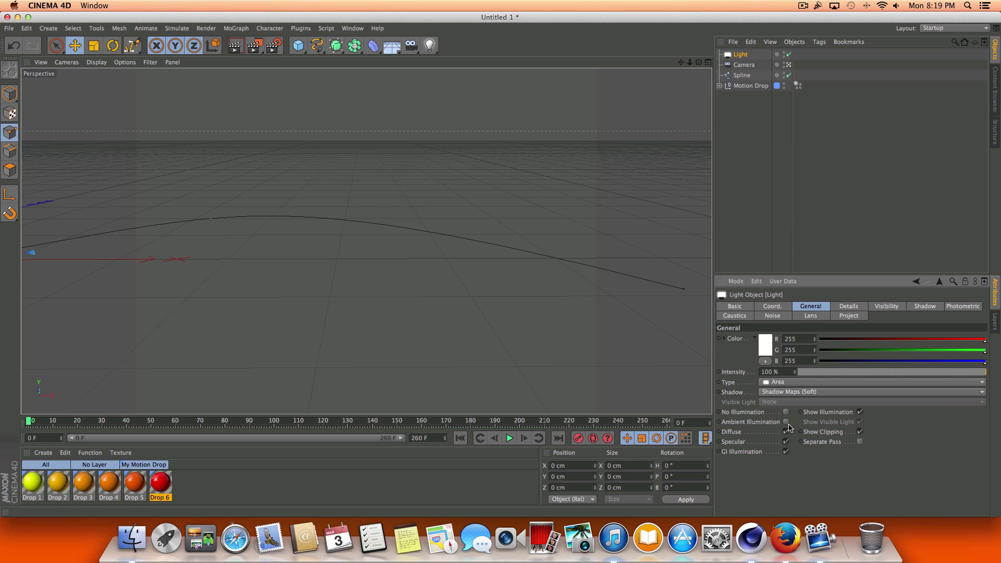
left_click(786, 423)
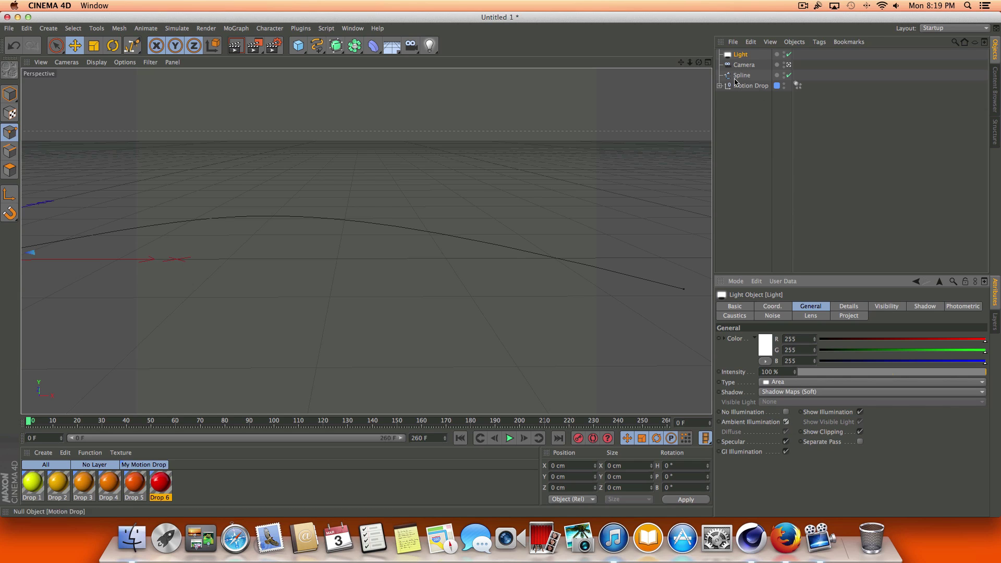
In the four-view layout, move the light back along Z level with the camera and along X just past it
left_click(709, 63)
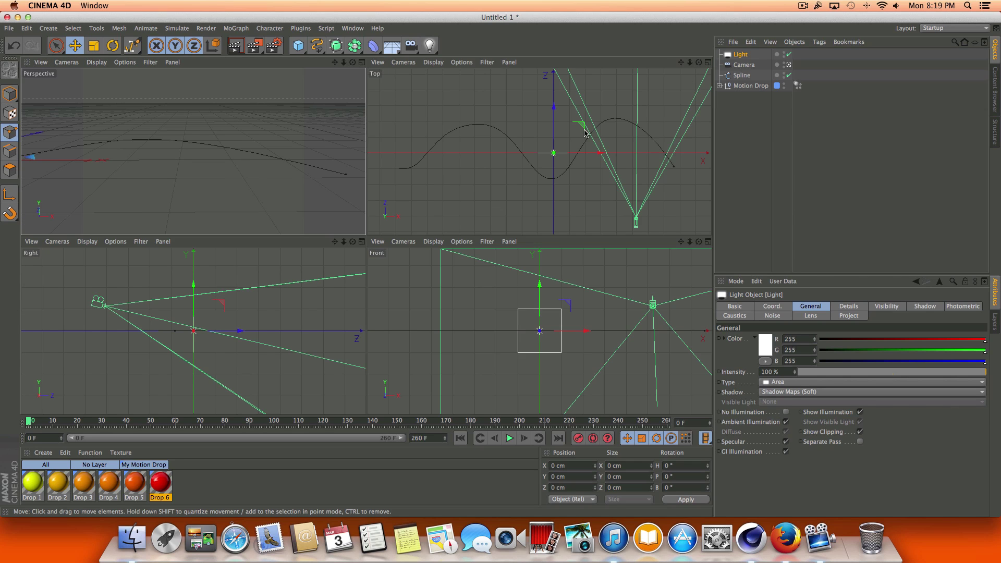
left_click(554, 114)
left_click_drag(554, 114, 553, 183)
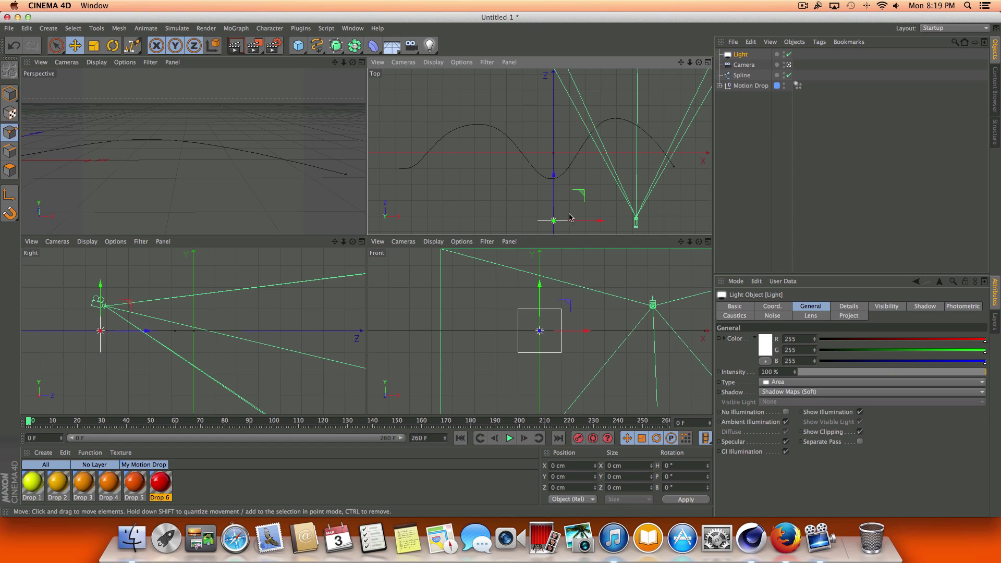
left_click_drag(572, 218, 684, 225)
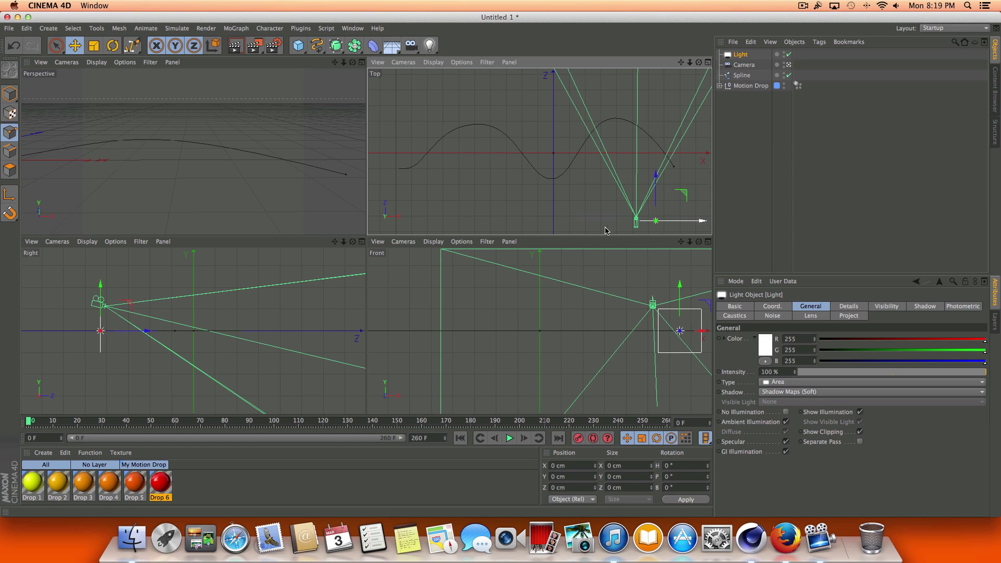
Play the animation to frame 123 and shift the area light slightly along negative X
left_click(509, 439)
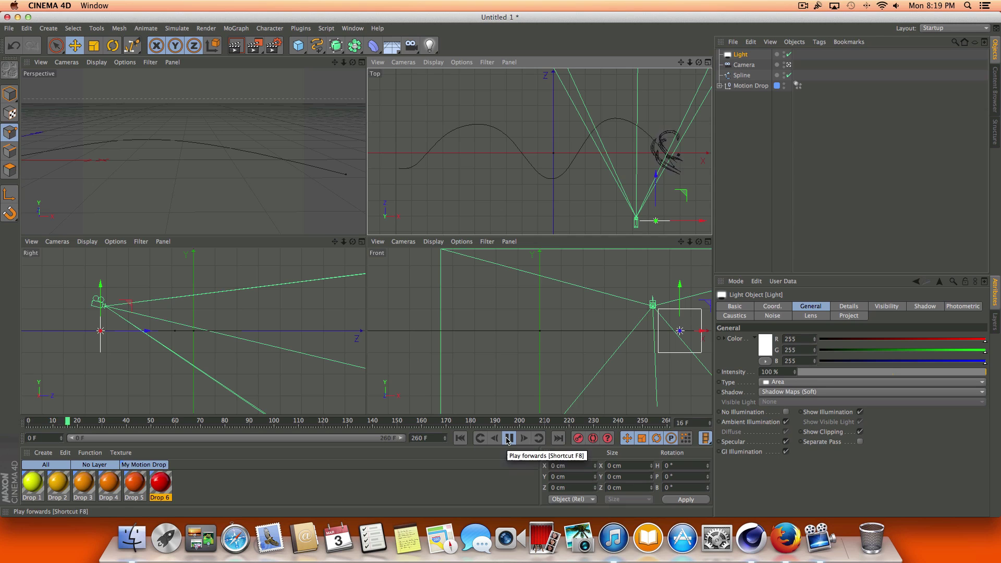
left_click(508, 438)
left_click(510, 438)
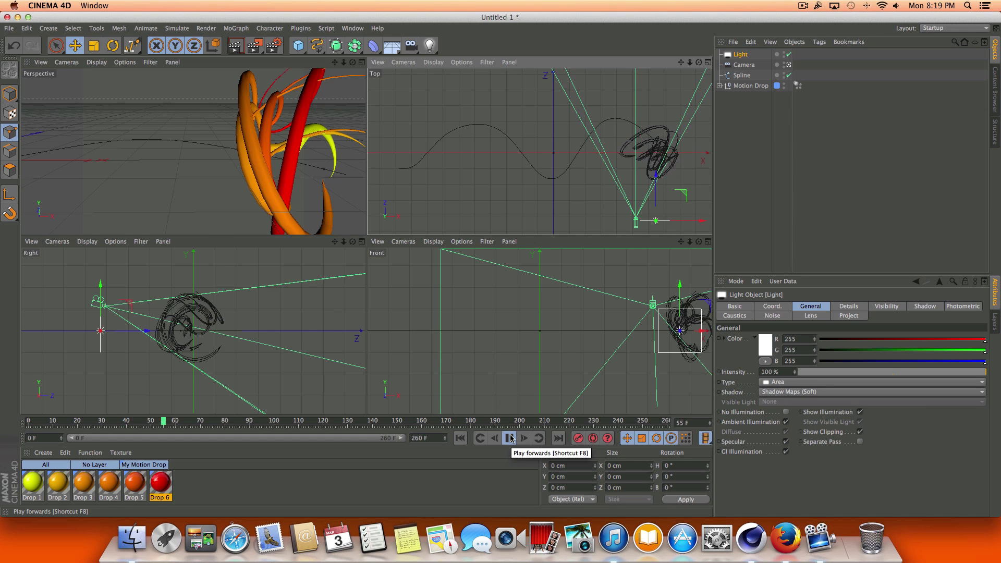
left_click(509, 438)
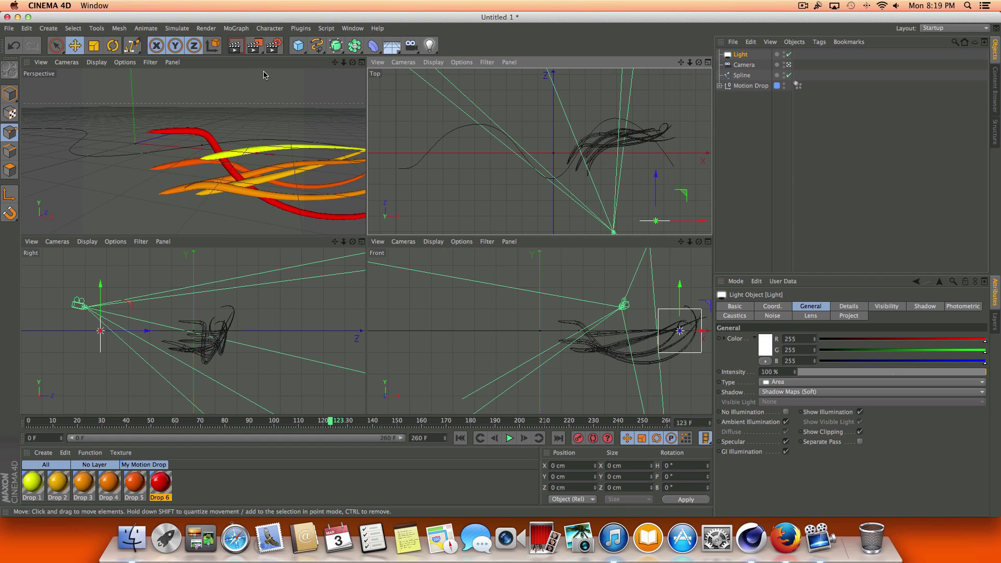
left_click_drag(673, 221, 658, 221)
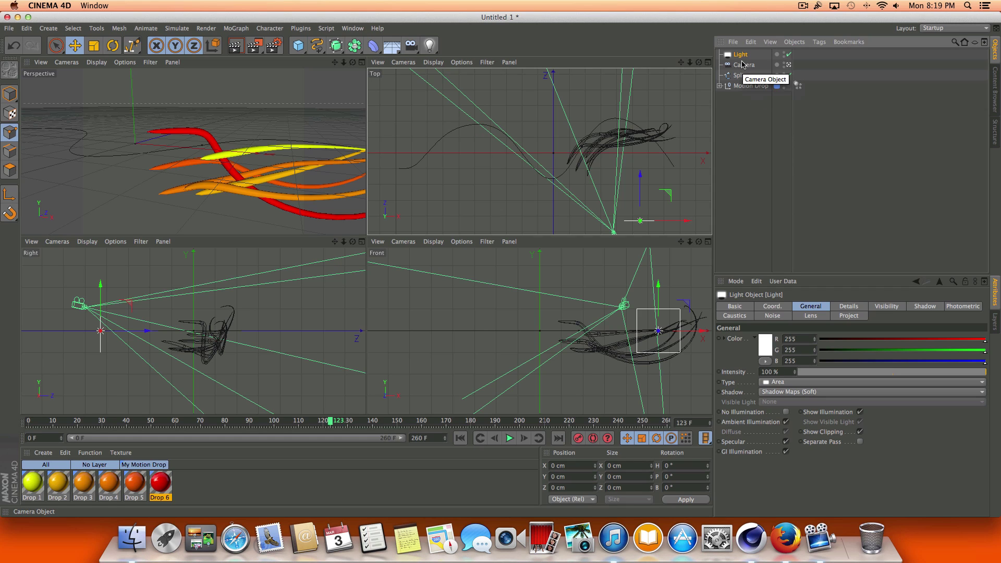
Duplicate the area light and move the copy along negative X to light the drops from the other side
key("super+c")
key("super+v")
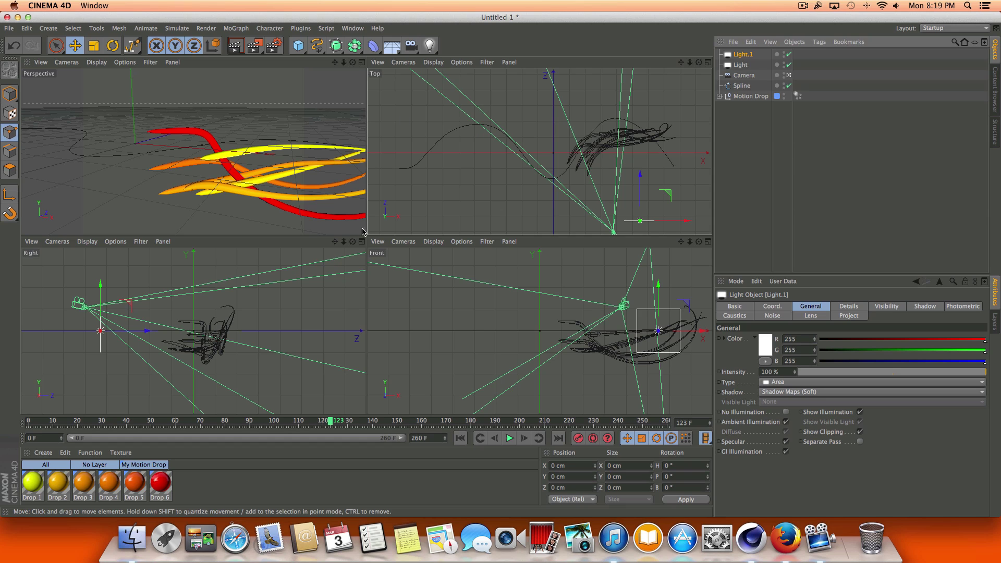
left_click_drag(684, 220, 548, 203)
Maximize the perspective view, play the lit animation from the first frame, and return to frame 0
left_click(362, 62)
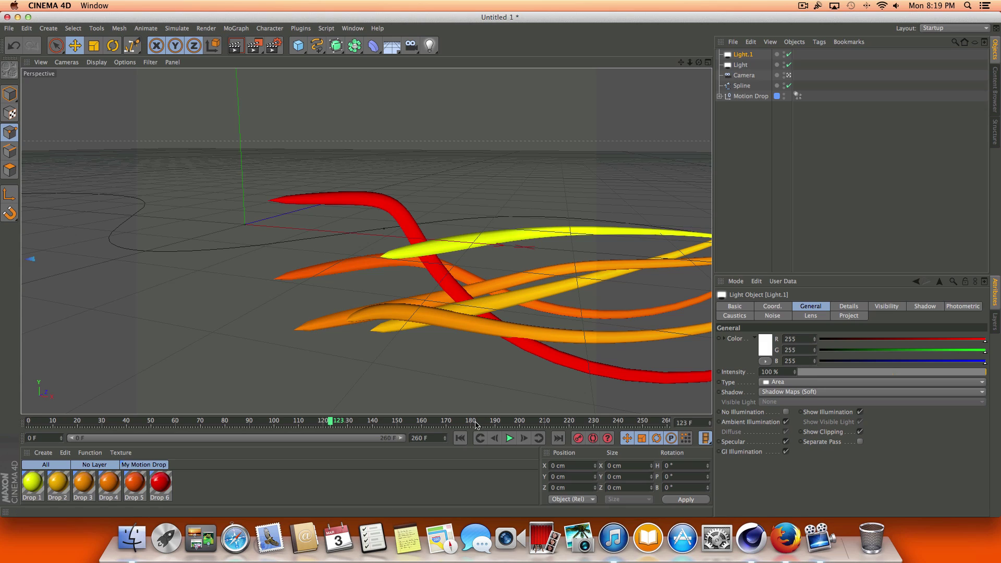
left_click(460, 439)
left_click(511, 440)
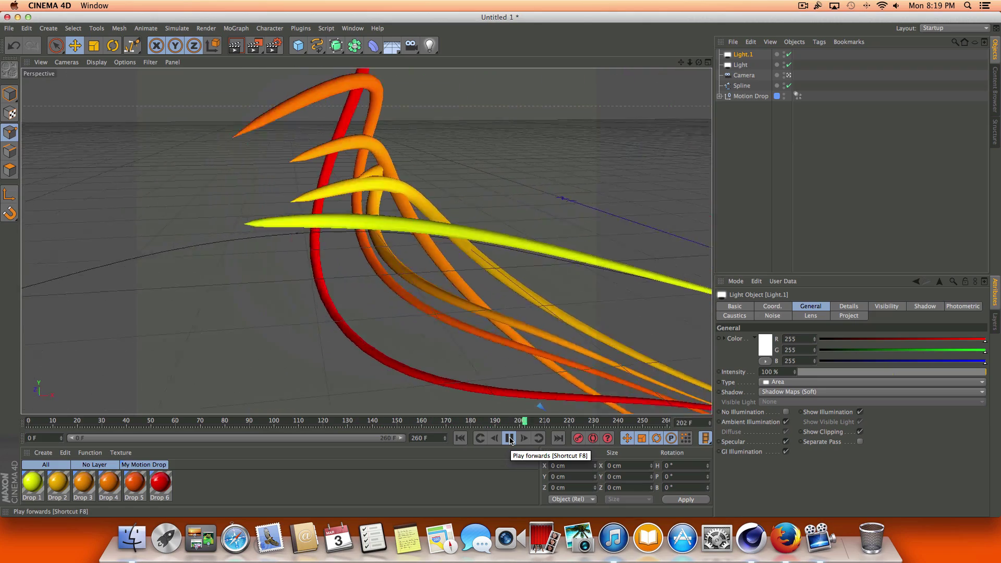
left_click(511, 441)
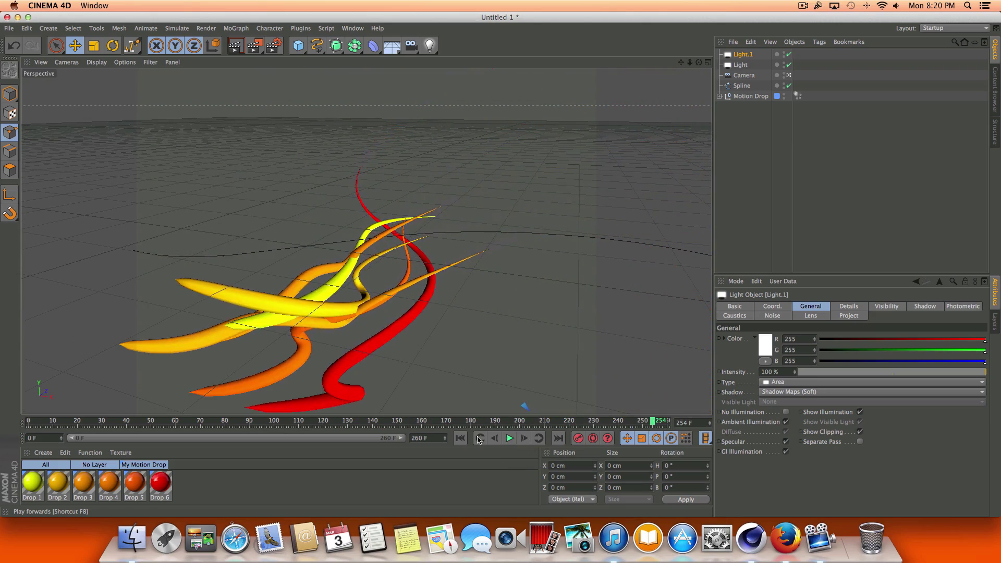
left_click(461, 439)
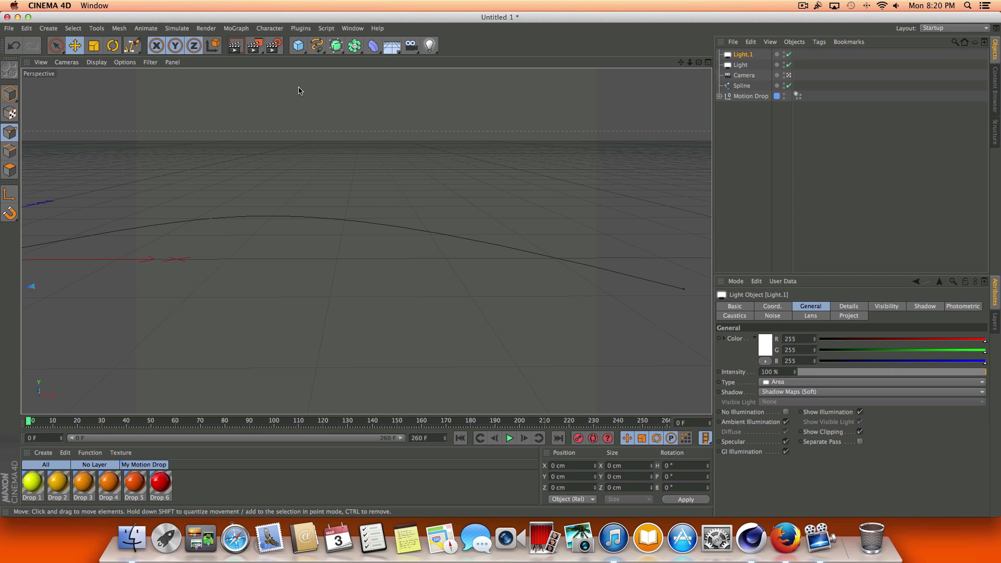
Configure the render output to cover all frames at 1280 x 720 pixels
left_click(271, 47)
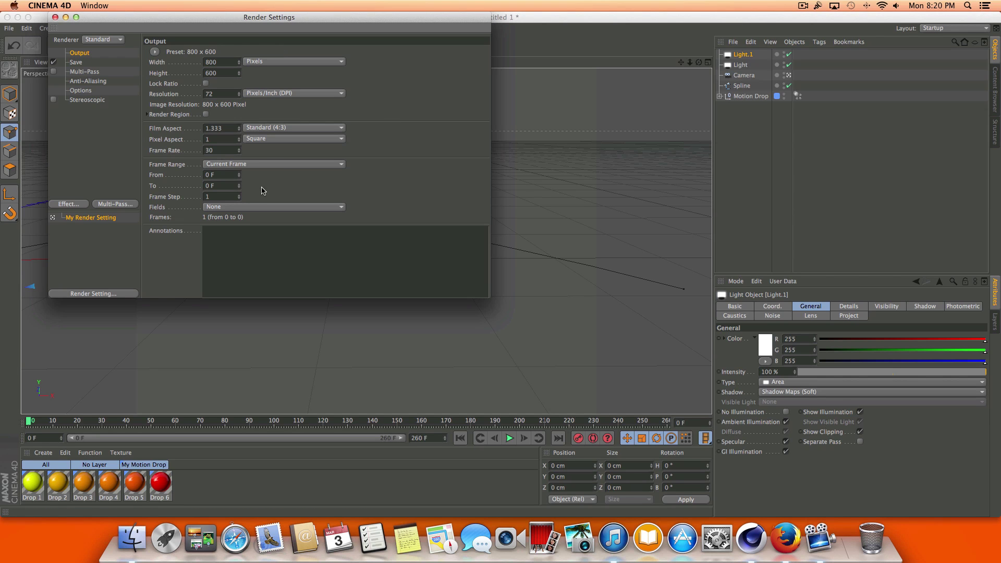
left_click(243, 164)
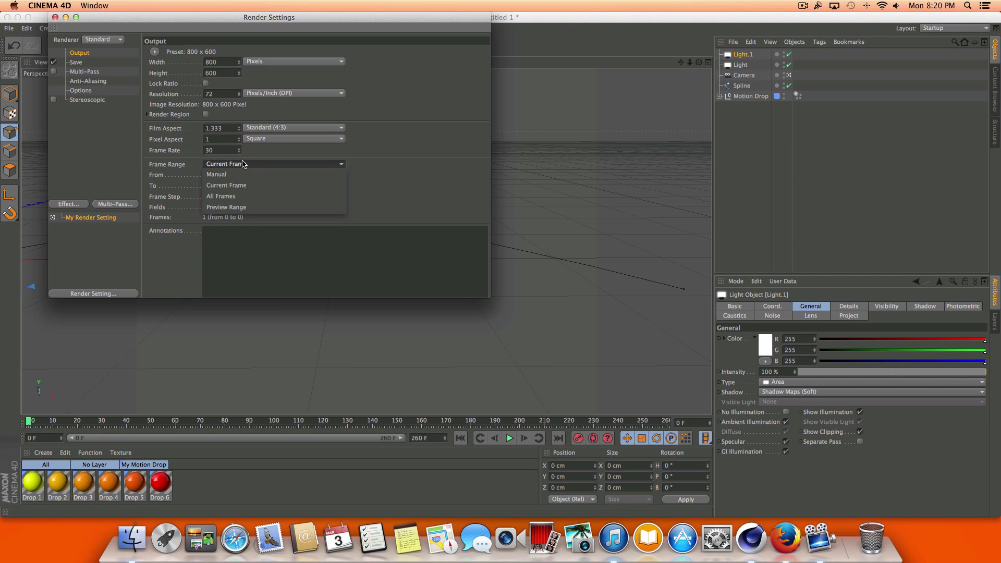
left_click(240, 196)
left_click(229, 64)
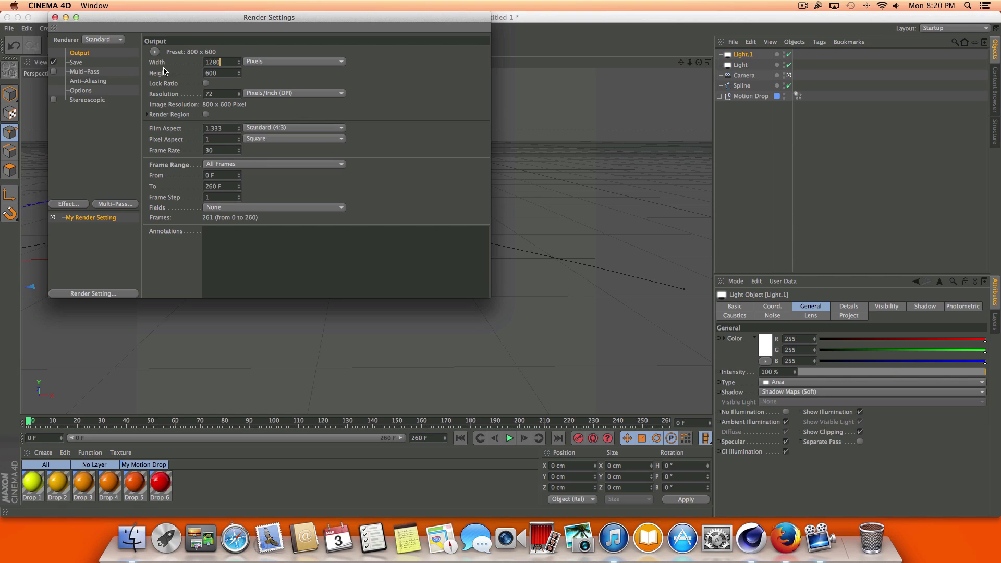
type("1280")
key("Return")
left_click(219, 73)
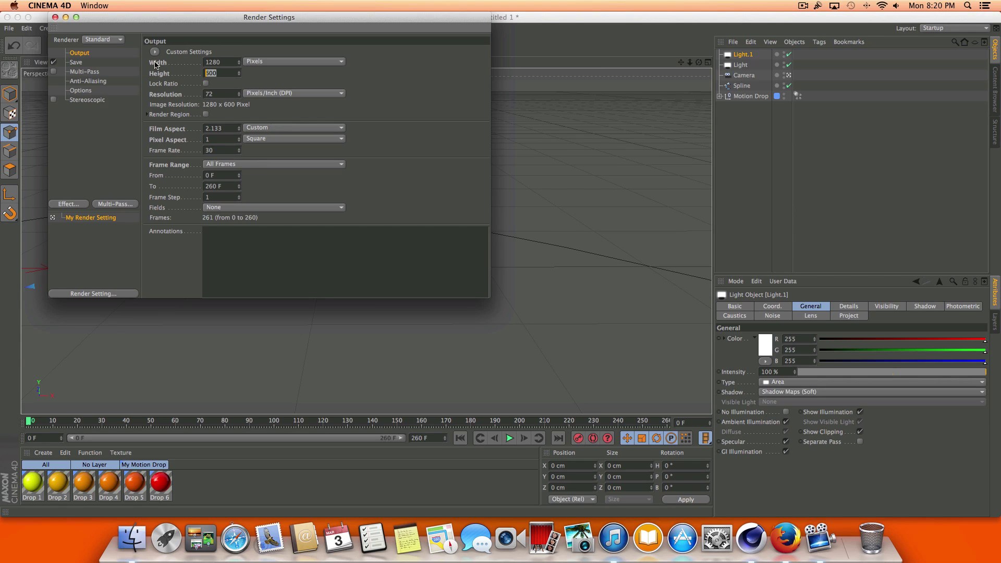
type("720")
key("Return")
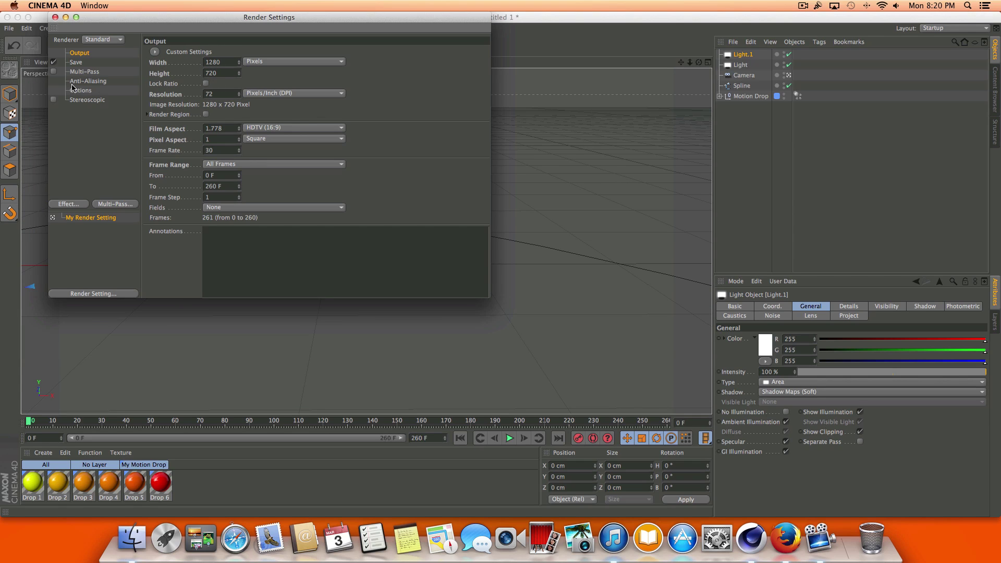
Add the Ambient Occlusion and Global Illumination effects to the render settings
left_click(68, 205)
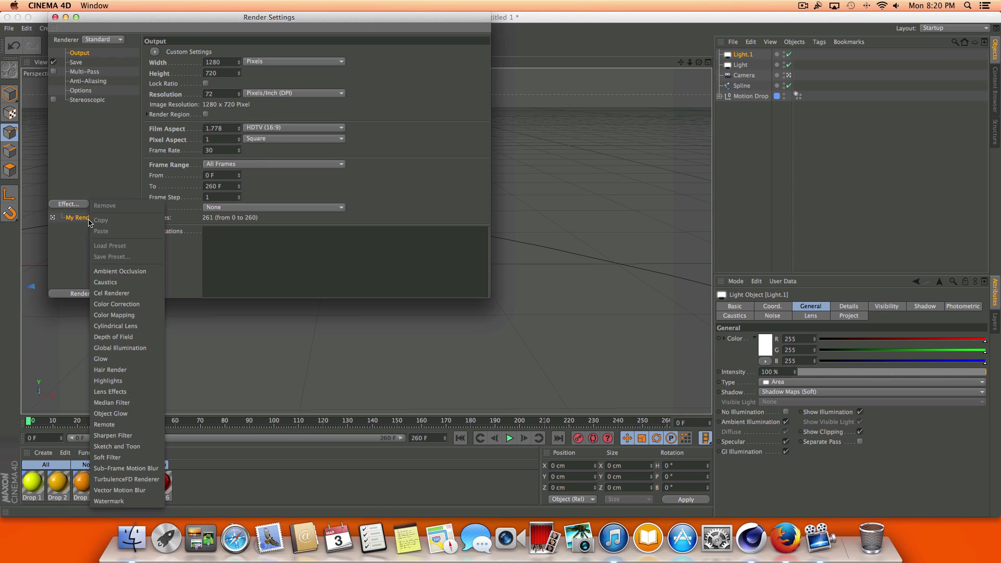
left_click(130, 271)
left_click(76, 204)
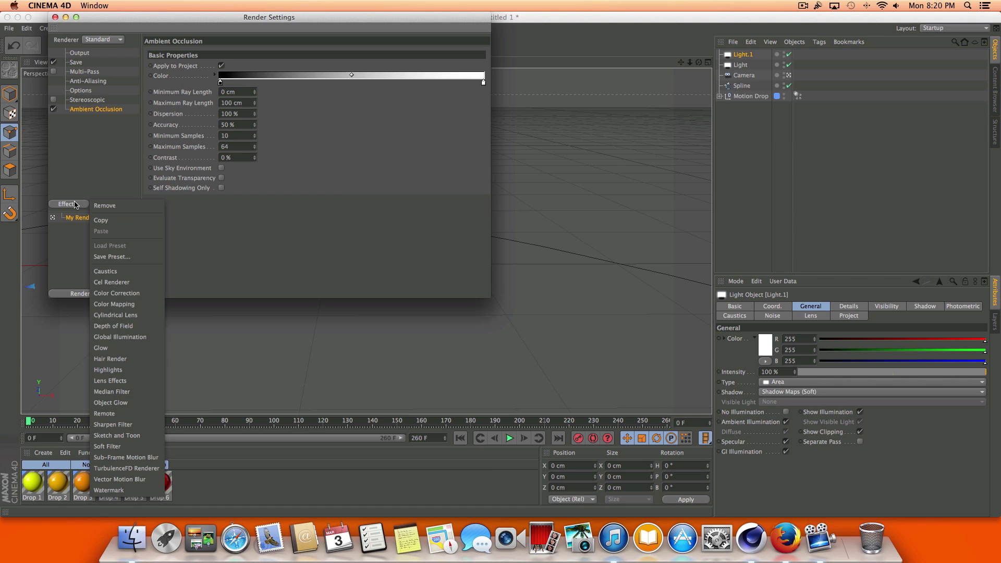
left_click(142, 338)
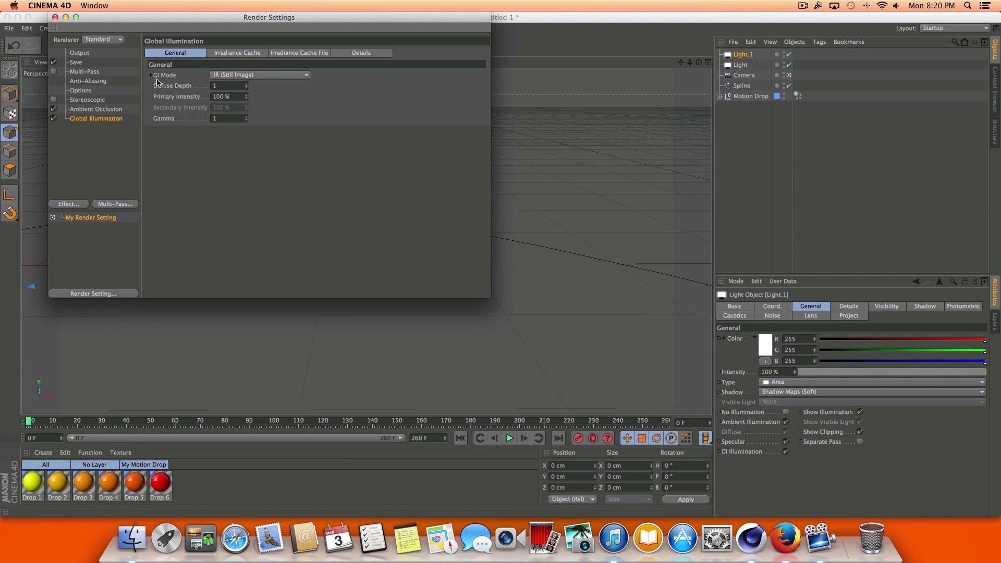
Set the Global Illumination irradiance cache's stochastic samples and record density to Low
left_click(225, 54)
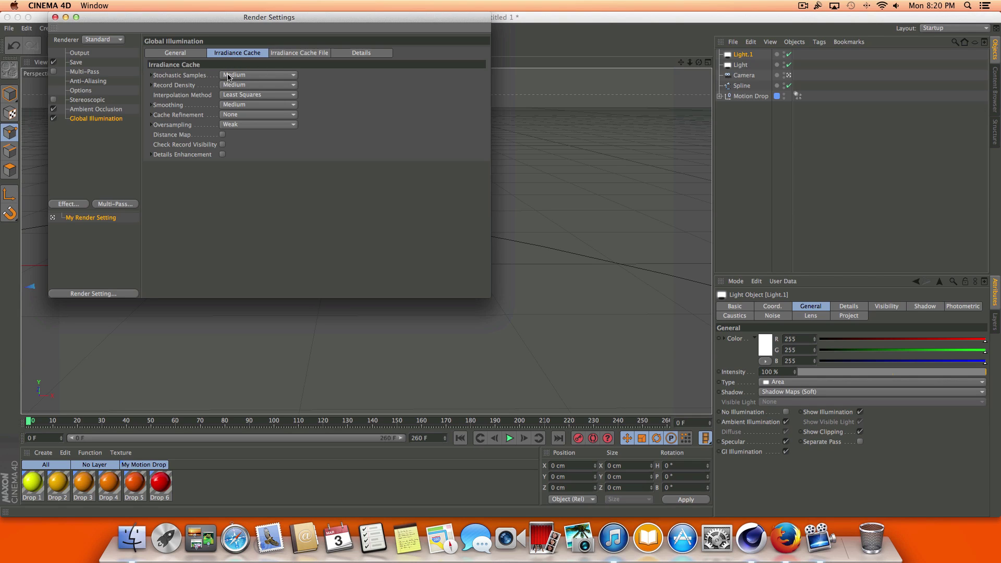
left_click(228, 77)
left_click(245, 106)
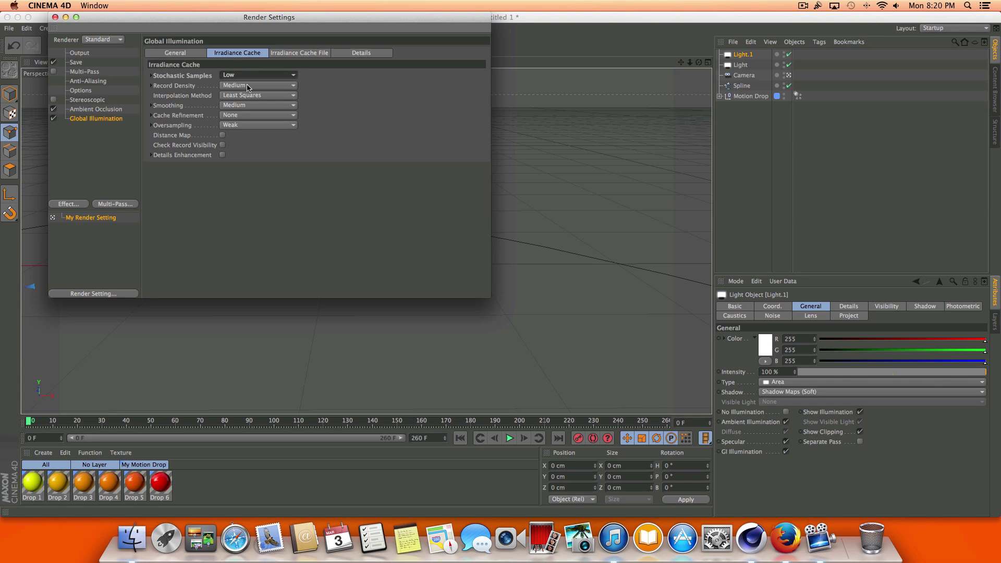
left_click(247, 86)
left_click(247, 119)
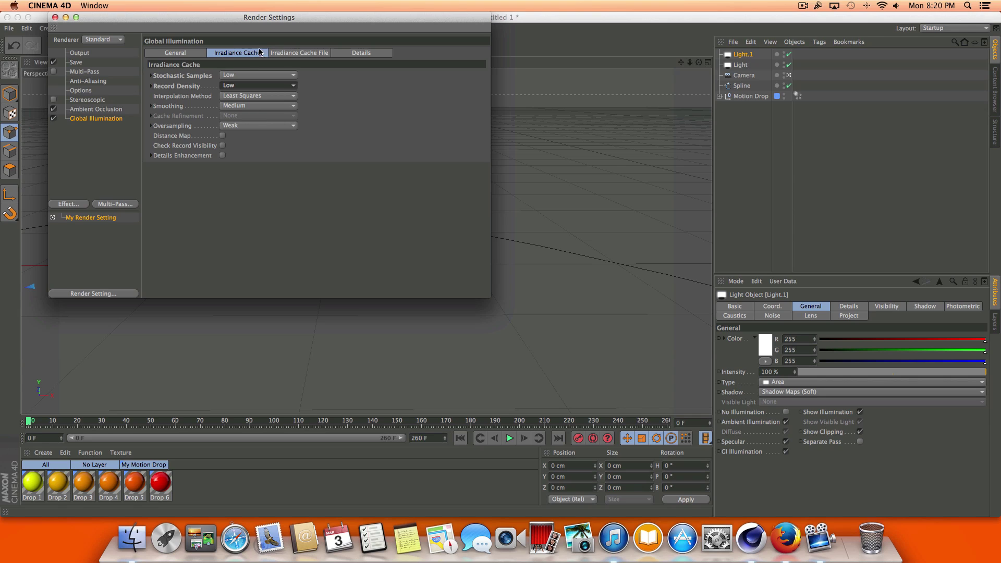
Set the render's save format to QuickTime Movie and enable the alpha channel
left_click(89, 82)
left_click(79, 63)
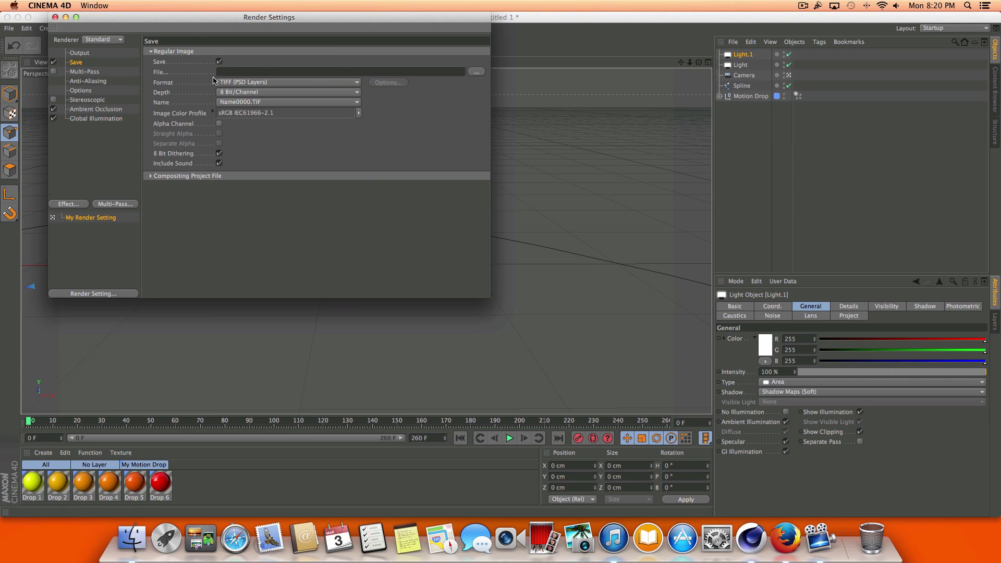
left_click(233, 82)
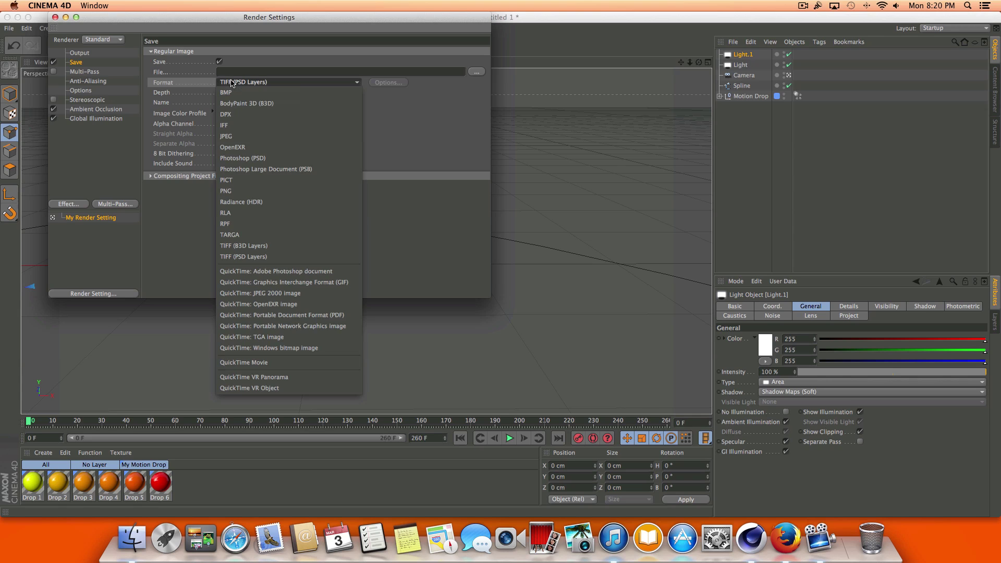
left_click(291, 362)
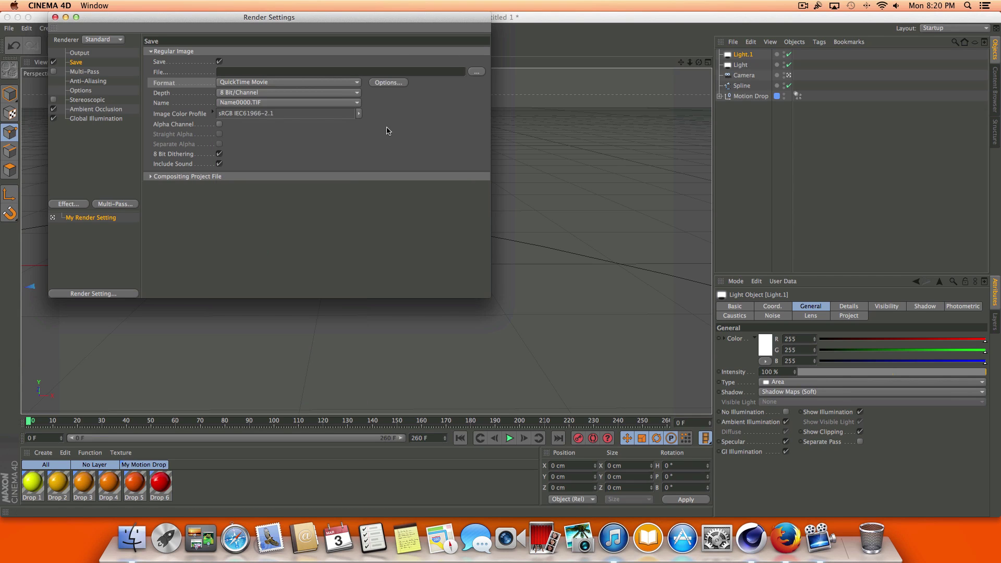
left_click(219, 124)
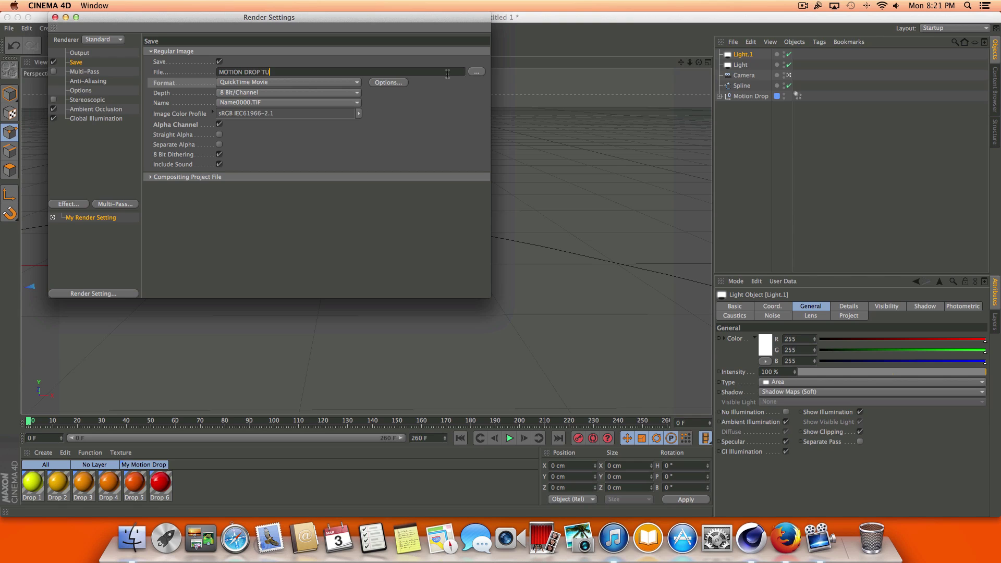
Name the render file MOTION DROP TUT, save it to the Desktop, and return to the output settings
left_click(470, 73)
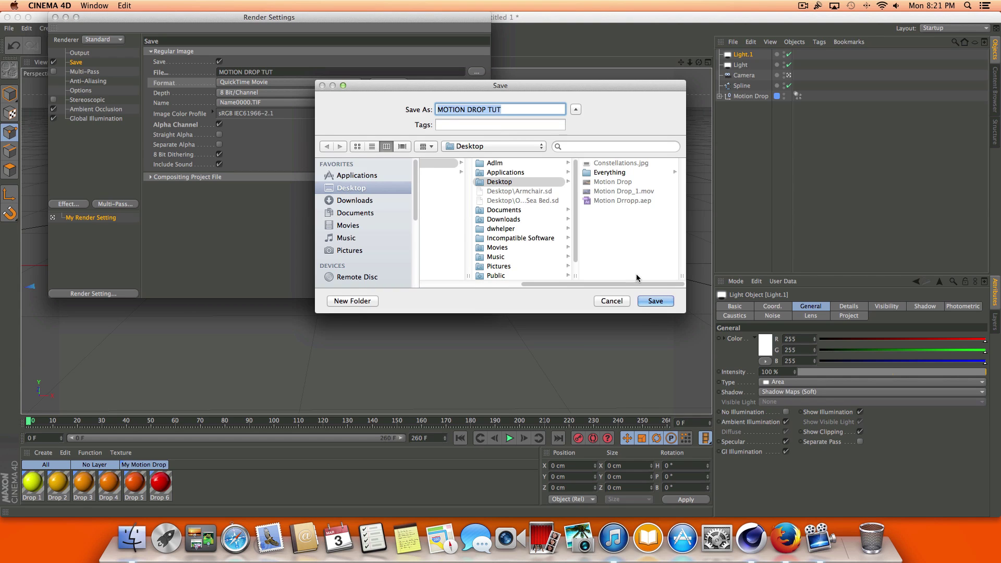
left_click(655, 301)
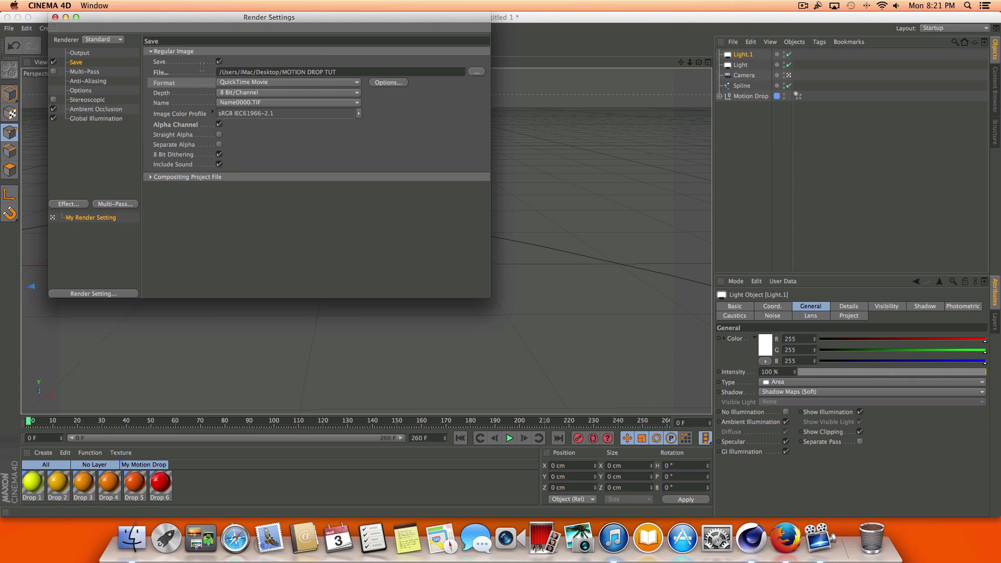
left_click(80, 53)
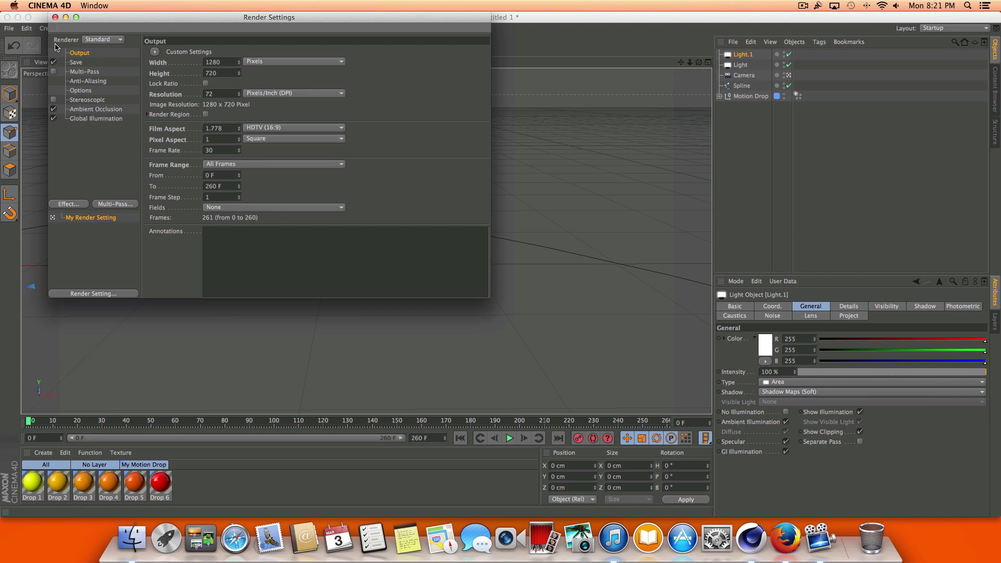
Close the render settings, play the animation to frame 117 and render a preview of the view
left_click(89, 81)
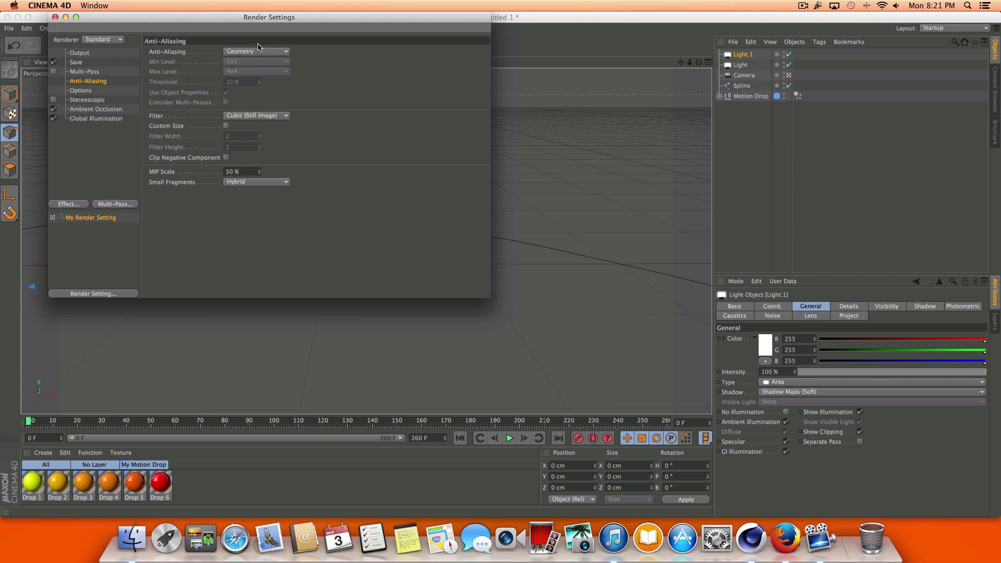
left_click(55, 17)
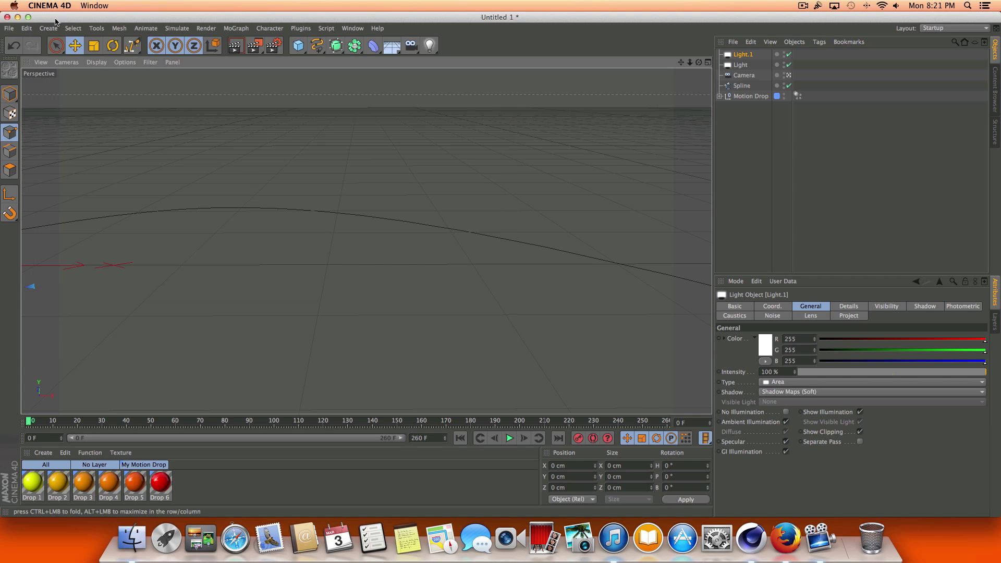
left_click(510, 438)
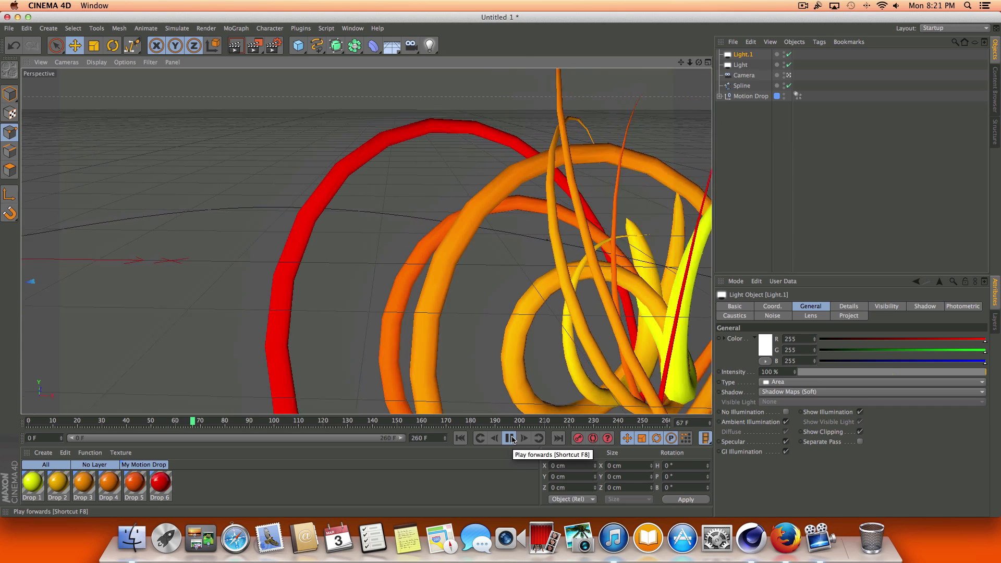
left_click(510, 439)
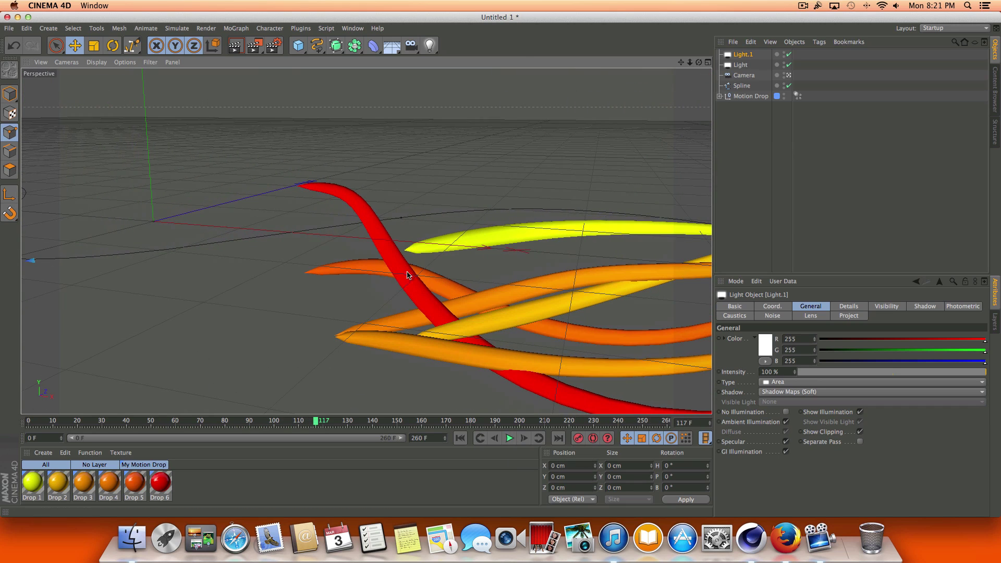
left_click(243, 53)
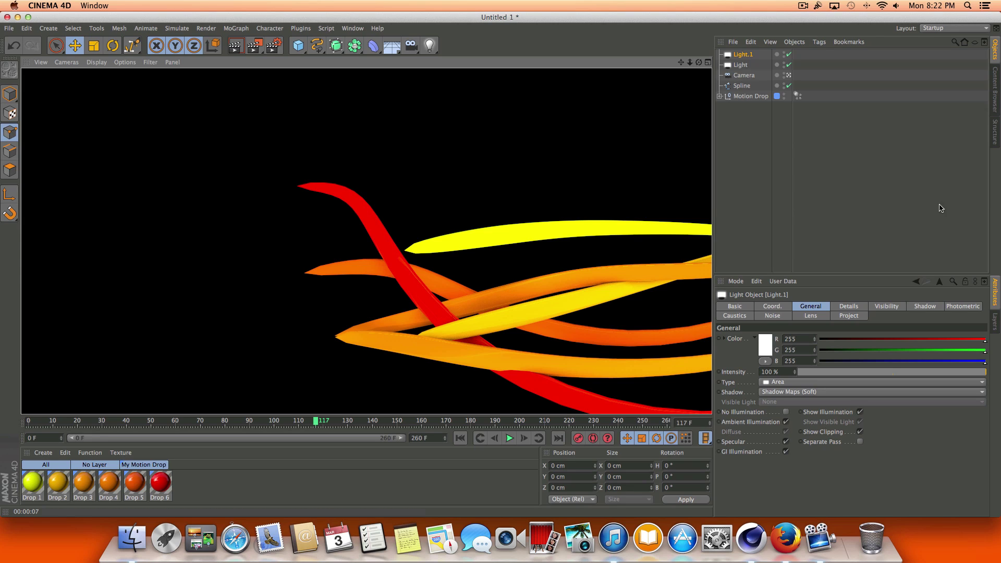
Play the animation on to frames 168 and 209 and render a preview of the view at each
left_click(511, 439)
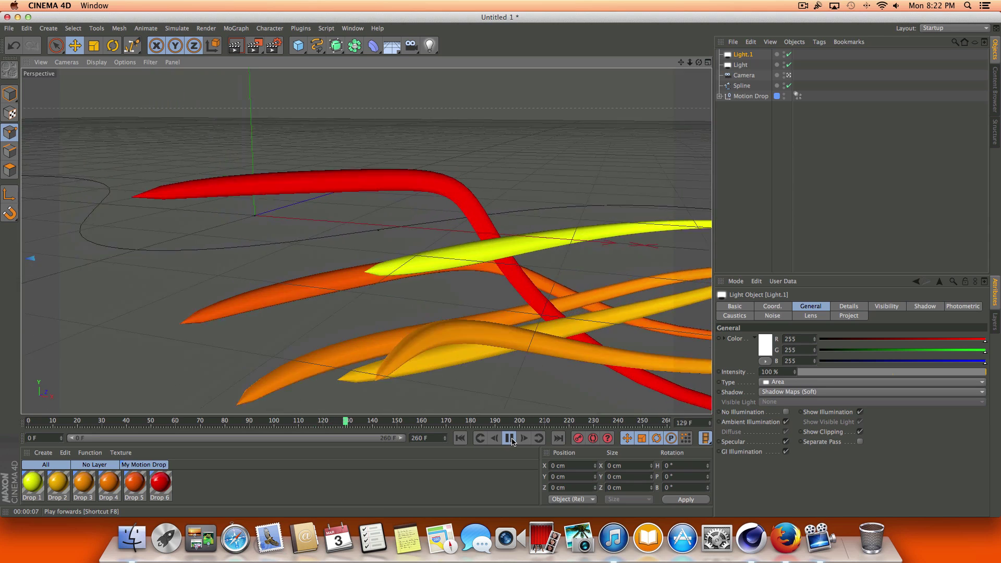
left_click(511, 438)
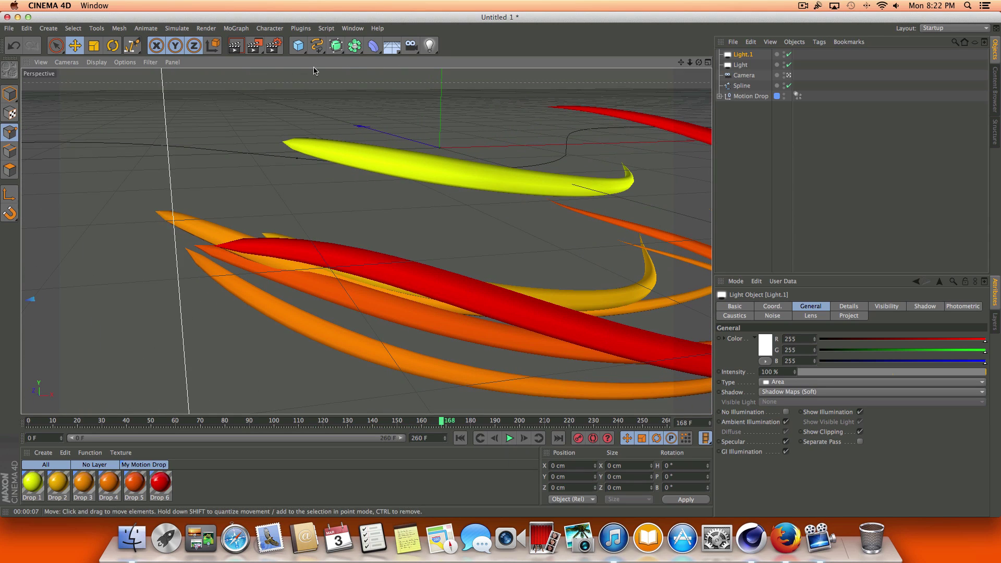
left_click(235, 48)
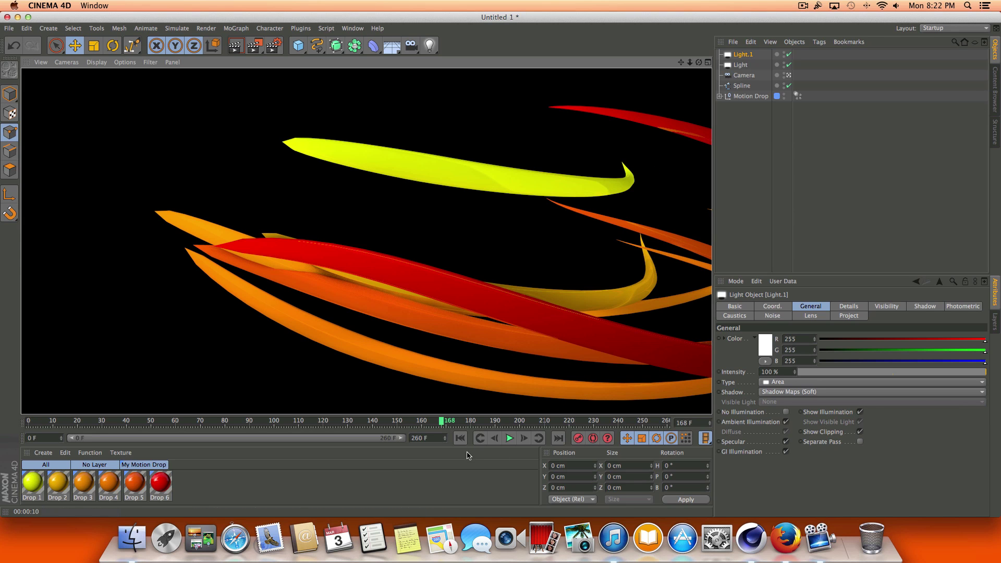
left_click(510, 438)
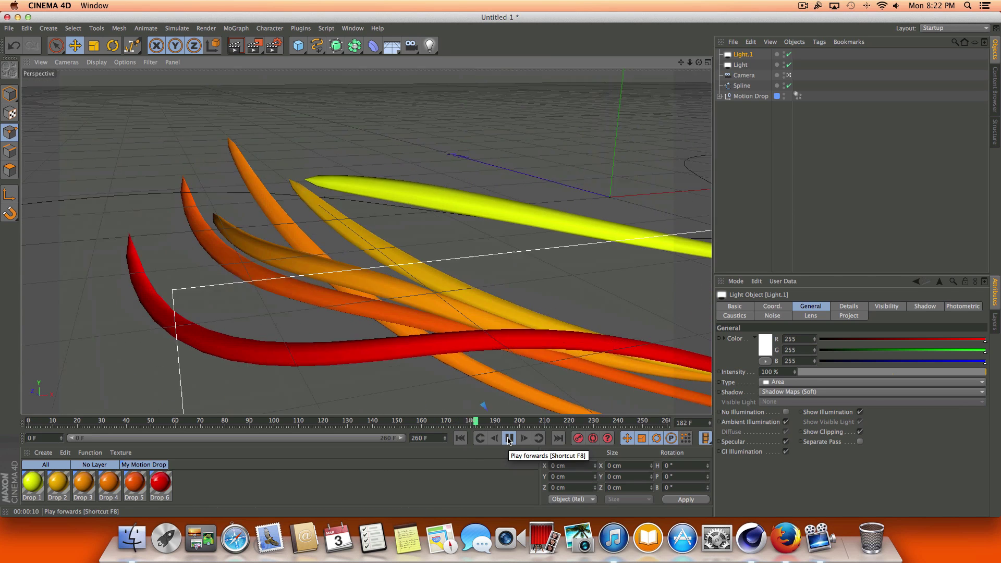
left_click(509, 439)
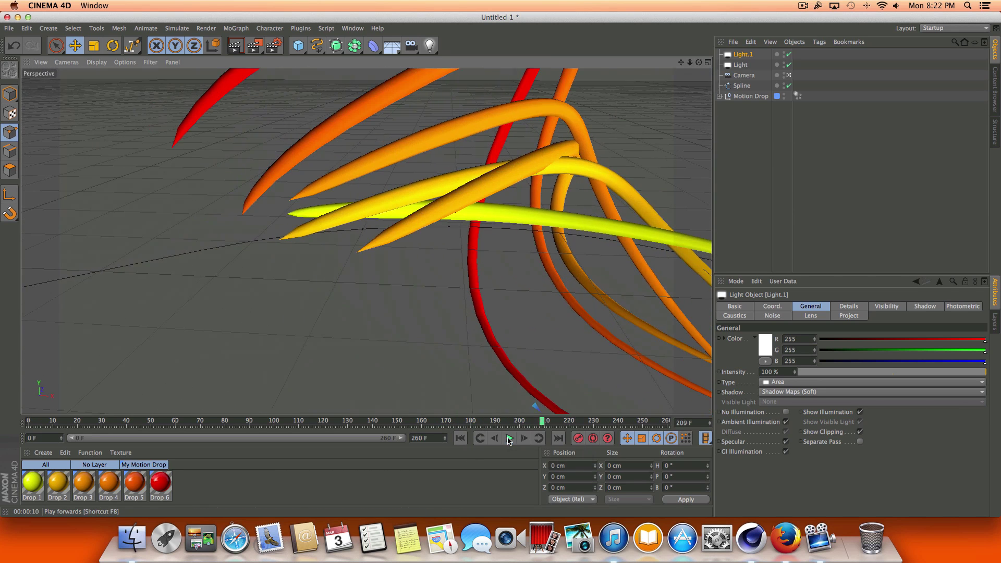
left_click(240, 53)
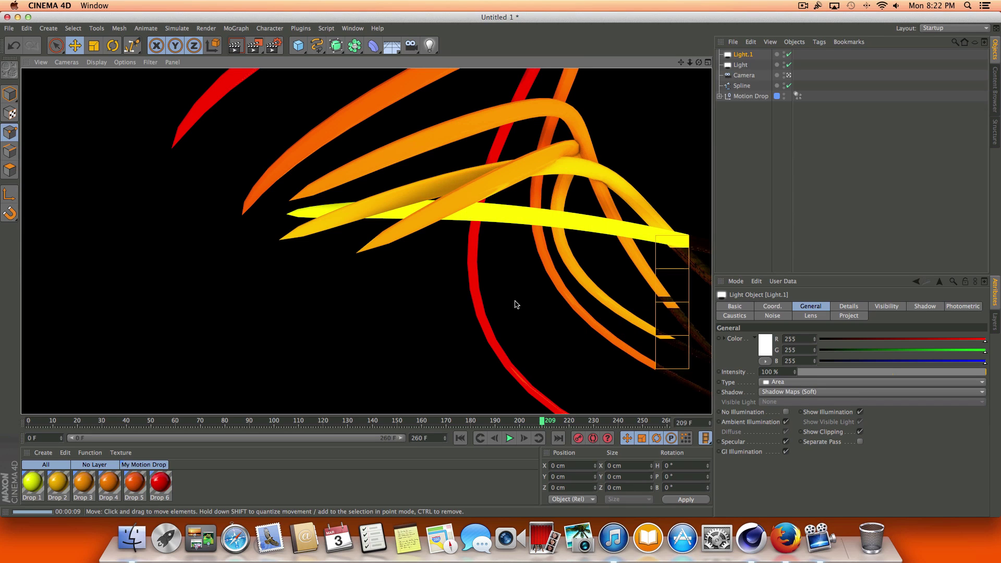
Rewind the animation to frame 0 and set the Motion Drop object's mesh resolution to 100%
left_click(508, 439)
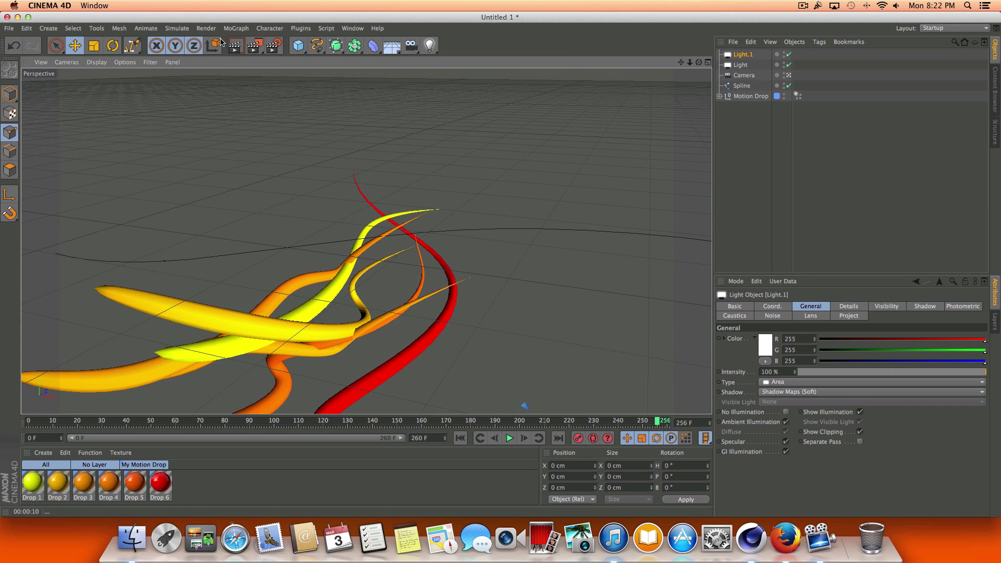
left_click(460, 438)
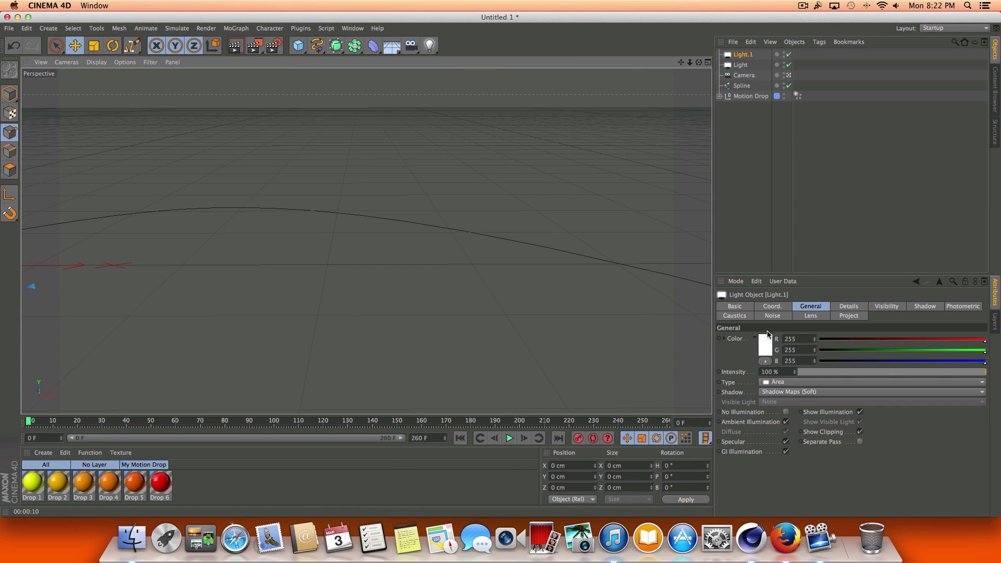
left_click(748, 97)
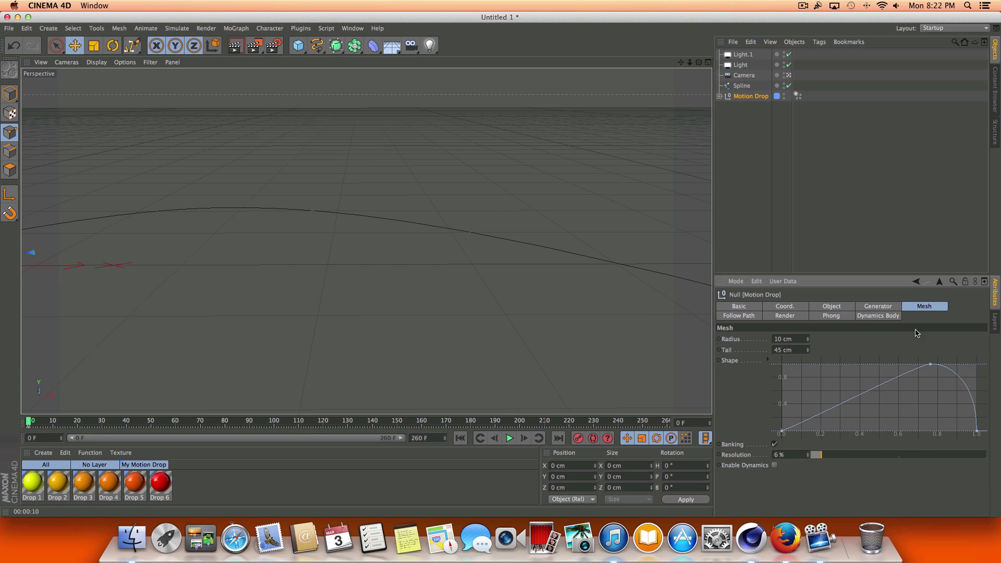
left_click_drag(826, 457, 985, 456)
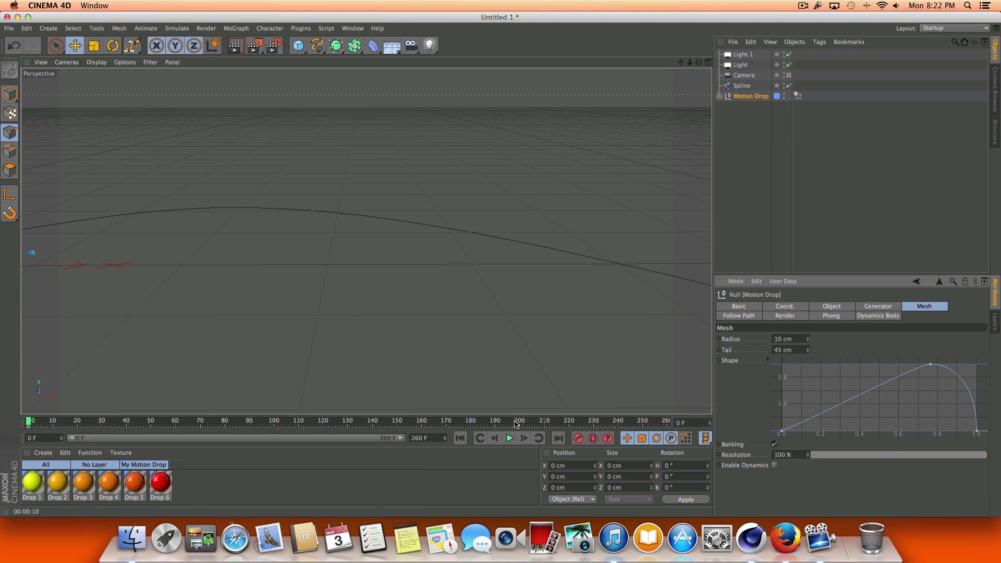
Play the animation to frame 121 and render a preview of the smoother drops in the view
left_click(511, 438)
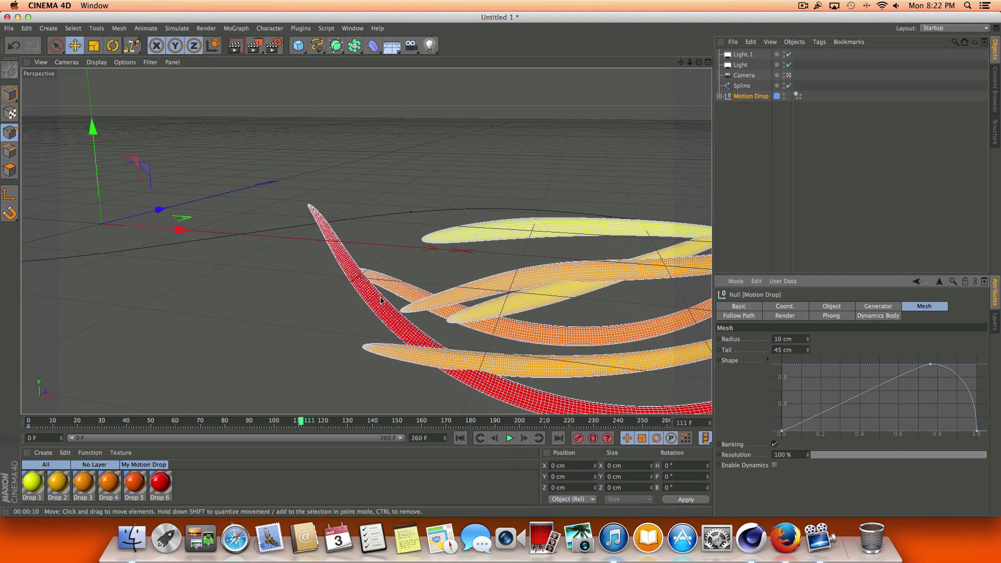
left_click(511, 440)
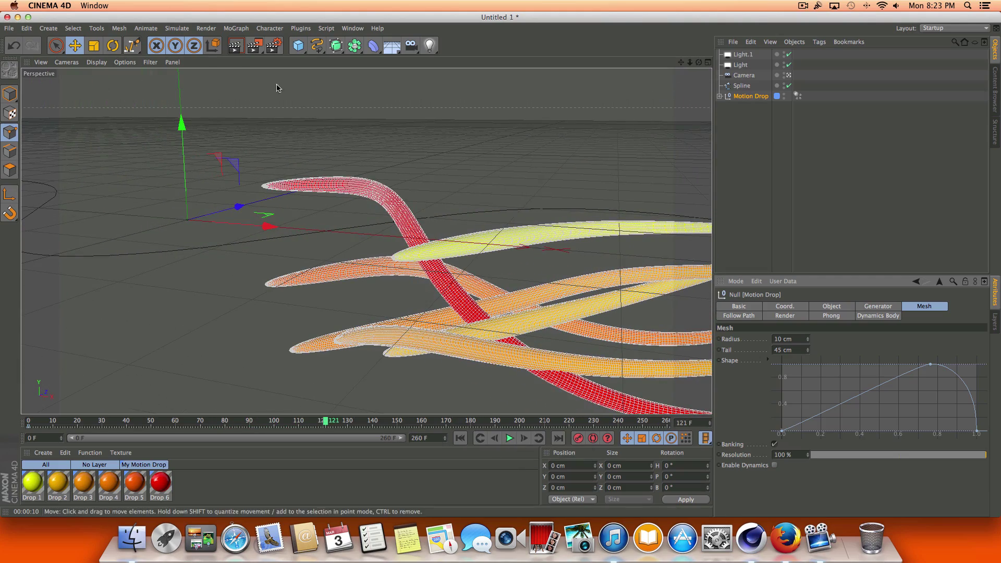
key("super+r")
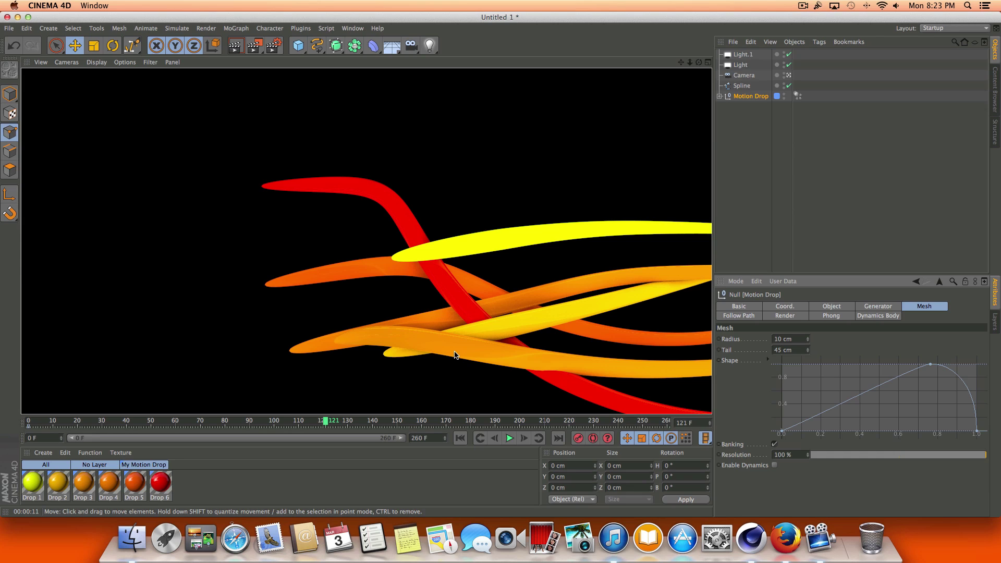
Return to frame 0 and set the render's anti-aliasing to Best with a minimum level of 2x2 and maximum level of 4x4
left_click(460, 439)
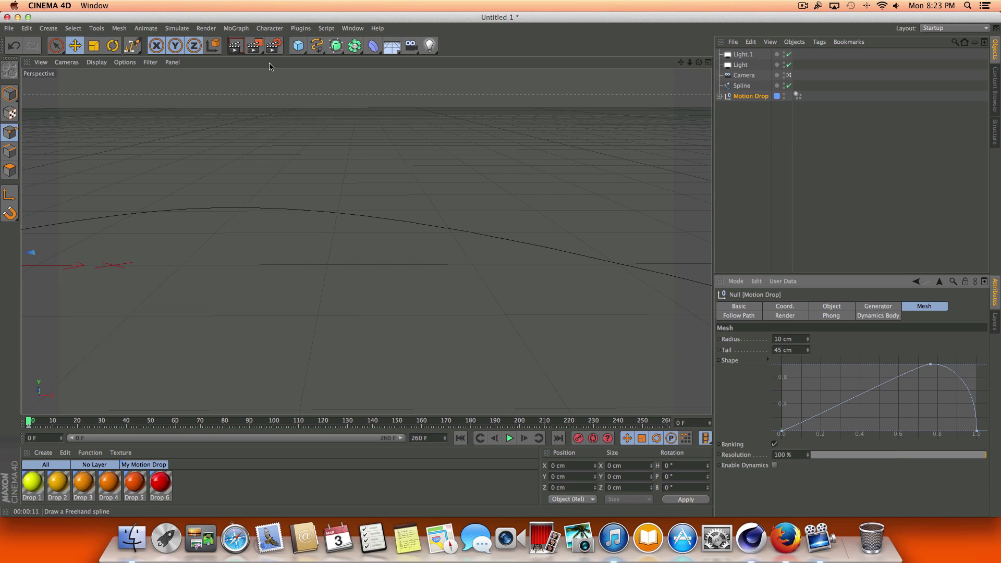
left_click(274, 46)
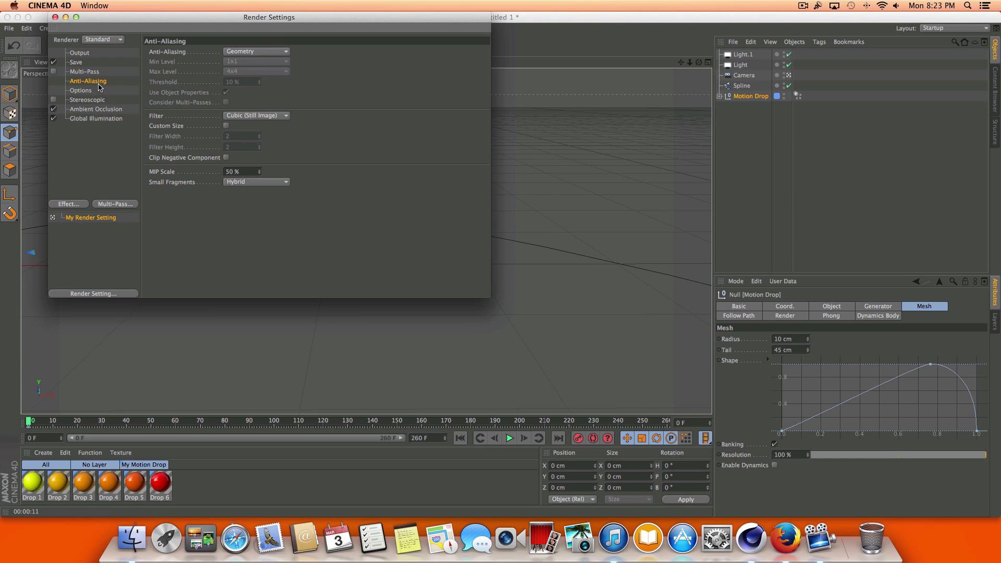
left_click(244, 52)
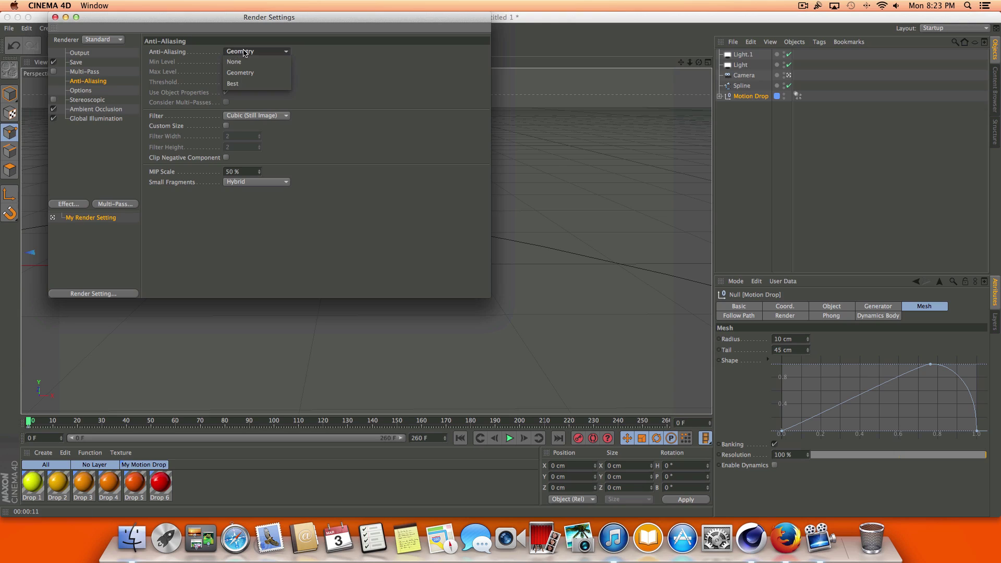
left_click(245, 84)
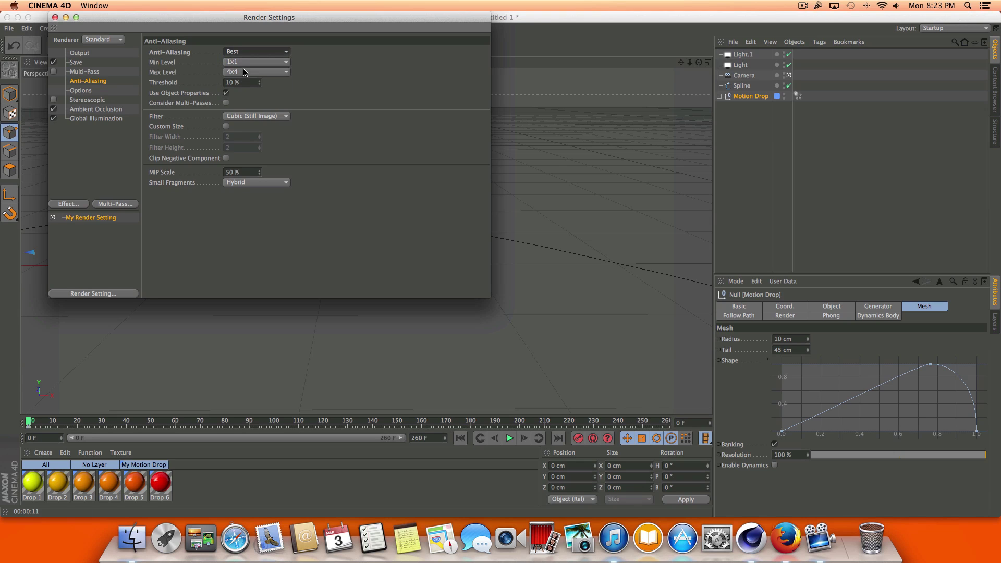
left_click(244, 62)
left_click(245, 73)
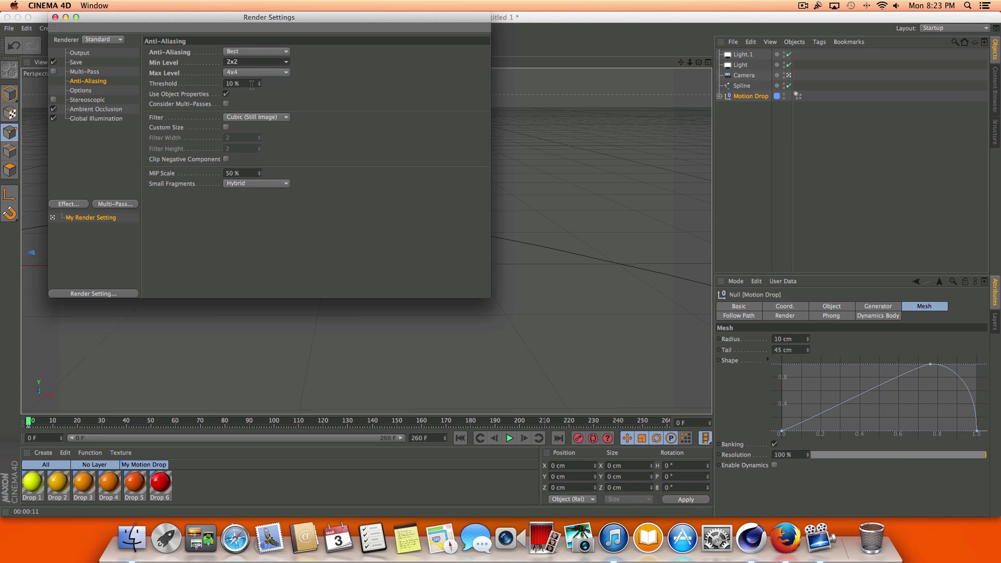
left_click(241, 73)
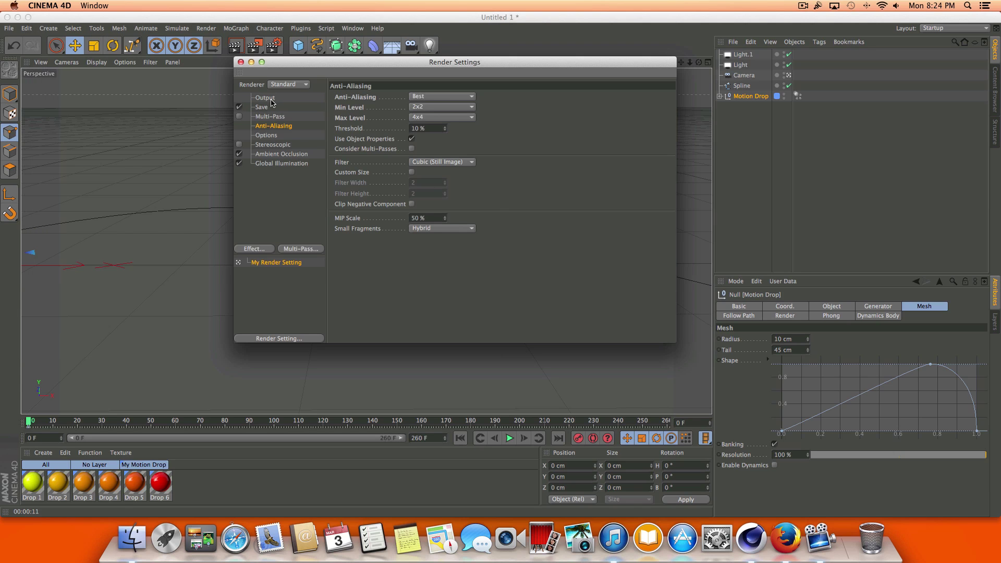
Review the render's output and save settings, then close the render settings
left_click(271, 98)
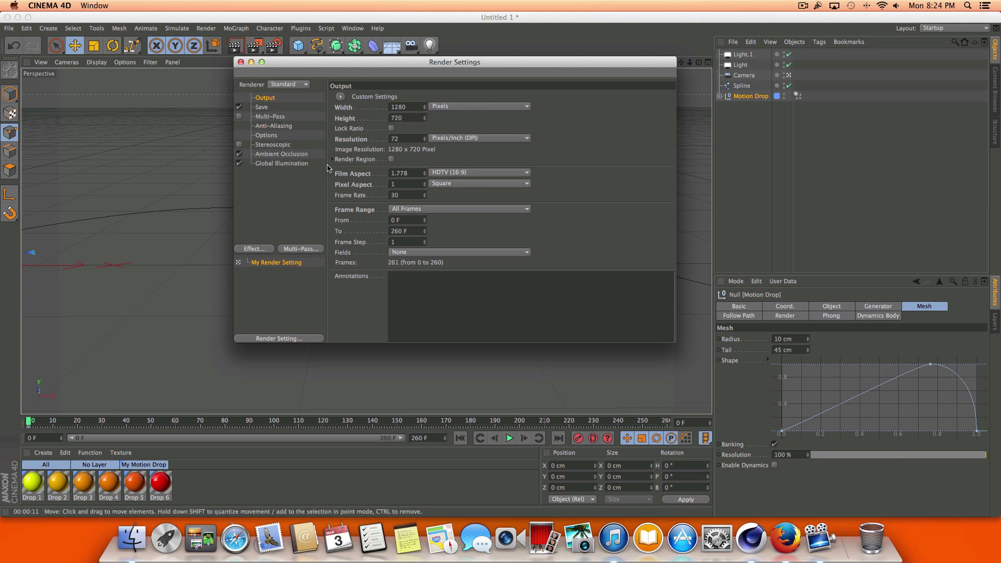
left_click(266, 116)
left_click(261, 108)
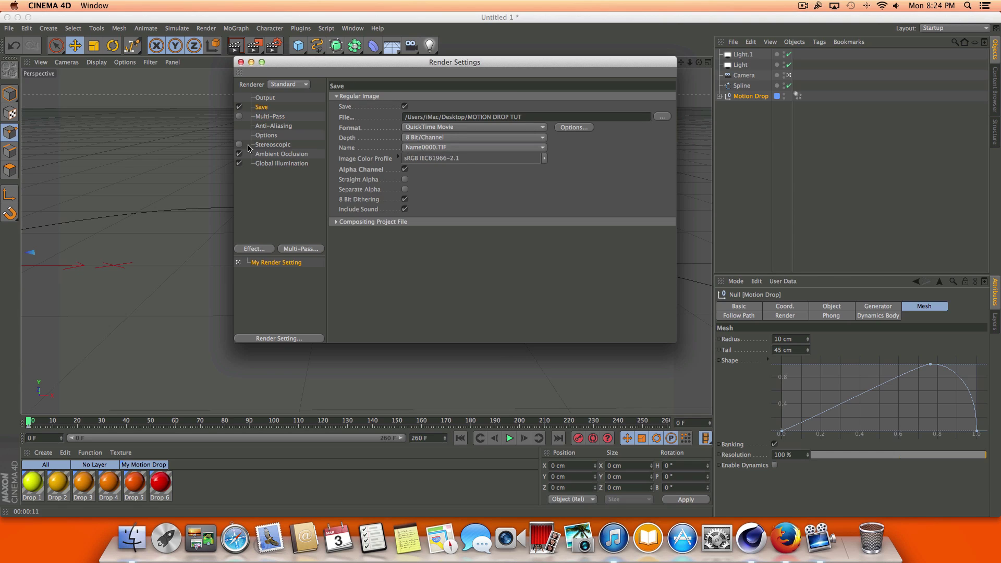
left_click(269, 172)
left_click(240, 62)
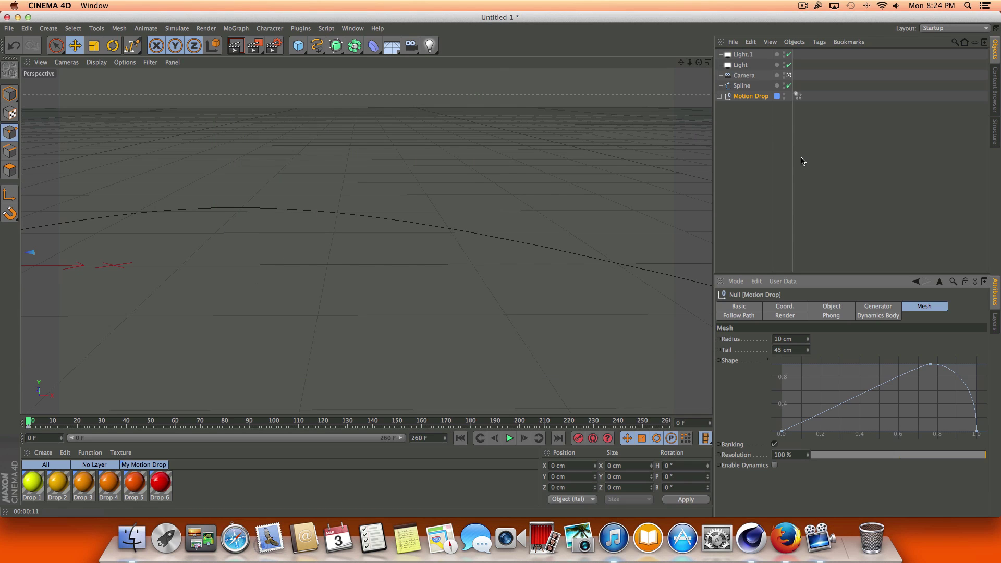
Start rendering the full animation in the Picture Viewer, then close the viewer and stop the render
left_click(741, 86)
left_click(741, 65)
left_click(743, 55)
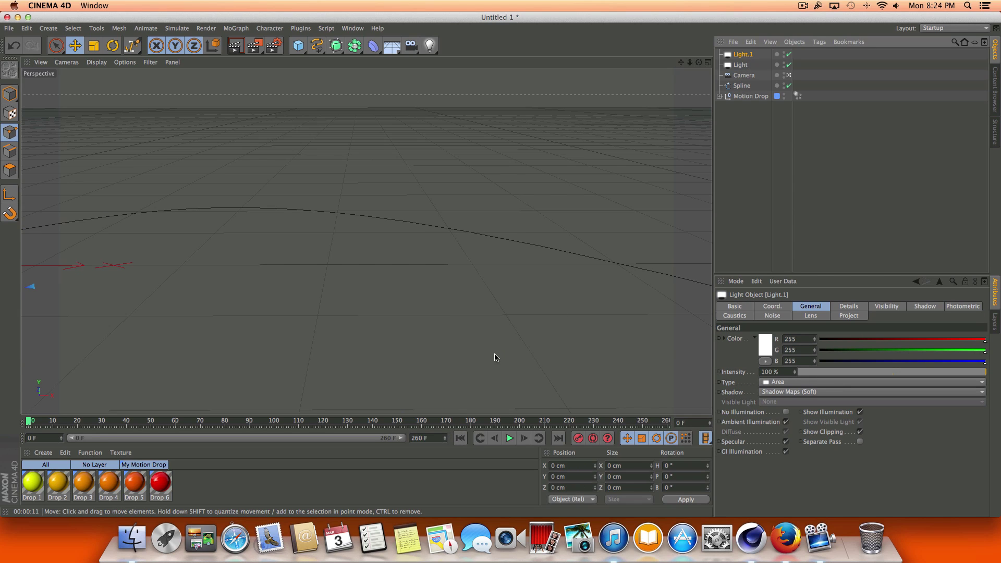
left_click(255, 45)
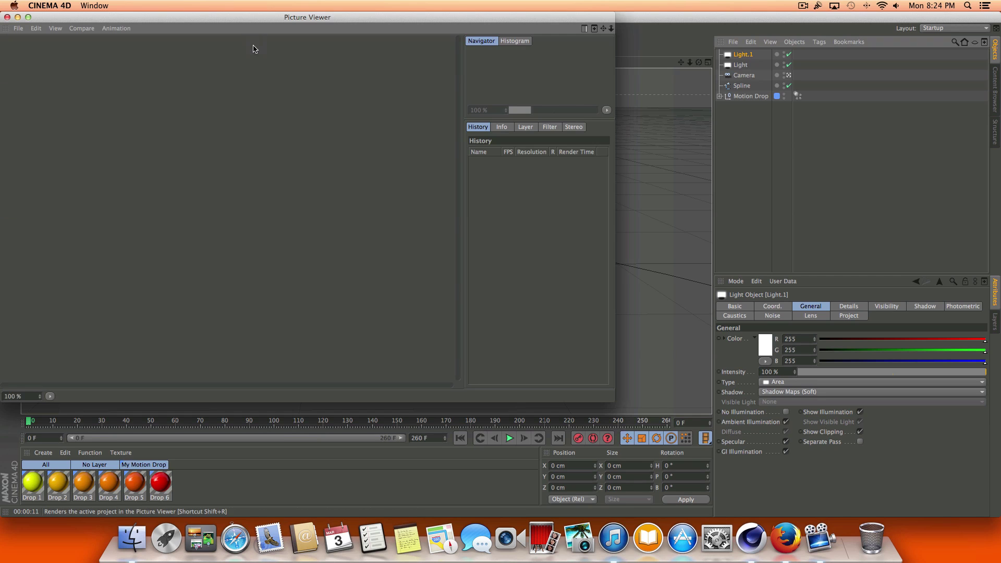
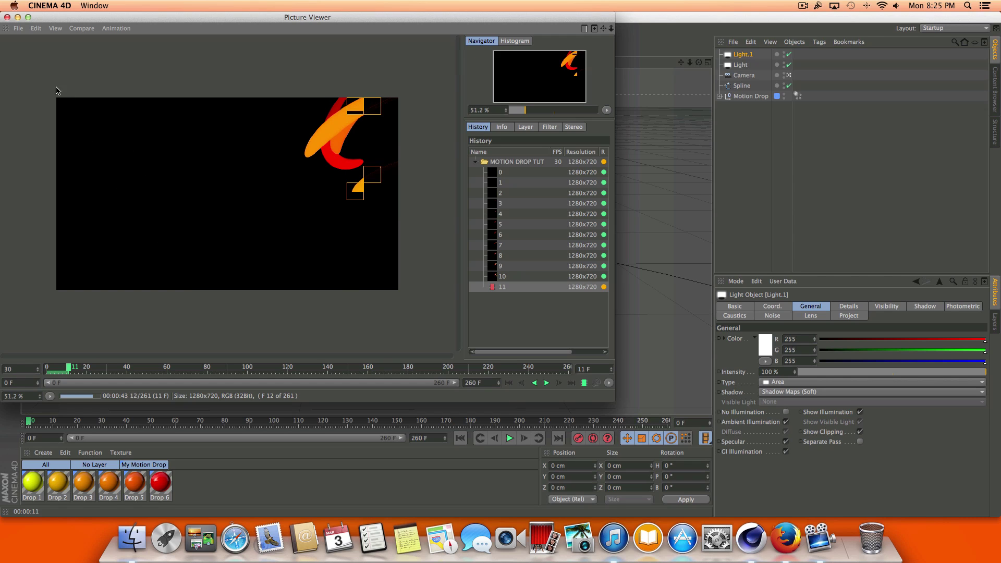
left_click(7, 17)
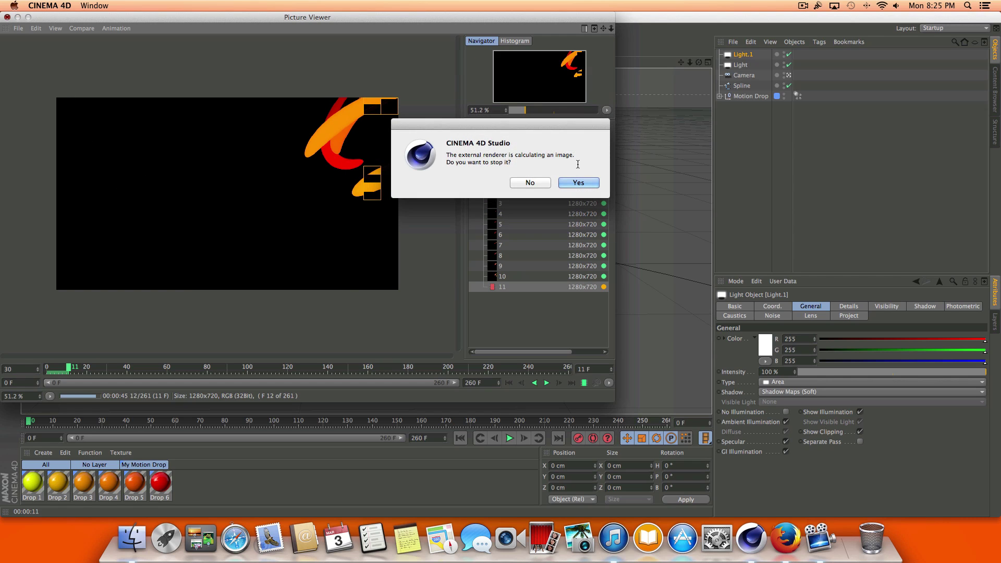
left_click(583, 184)
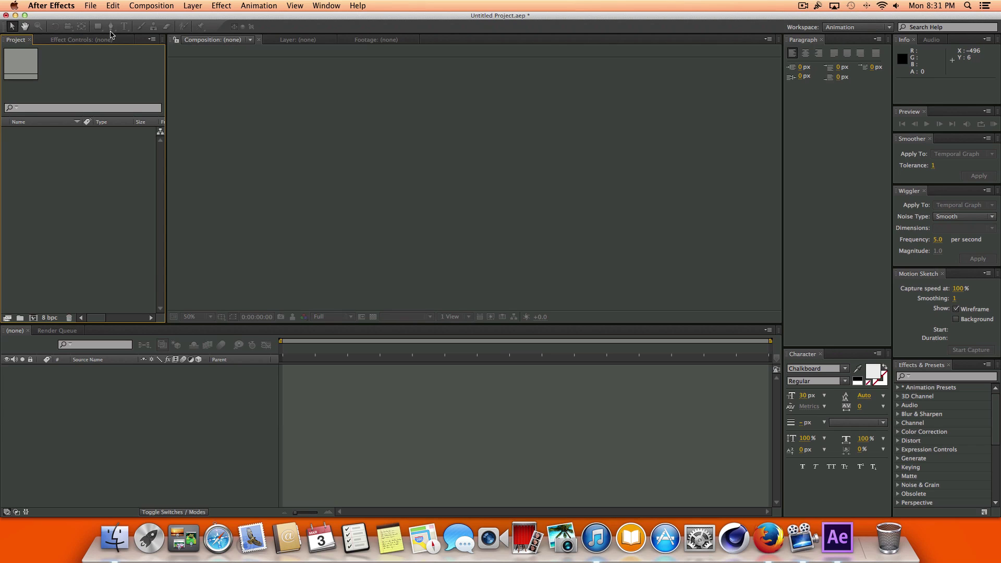
Import the Motion Drop QuickTime movie from the Desktop as footage, interpreting its alpha as Straight - Unmatted
left_click(91, 5)
mouse_move(183, 130)
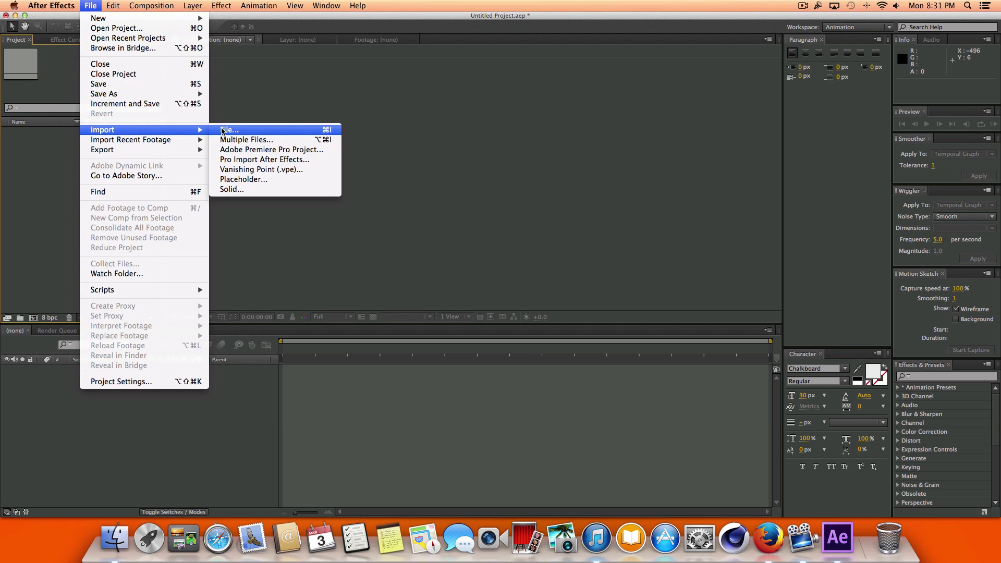
left_click(228, 130)
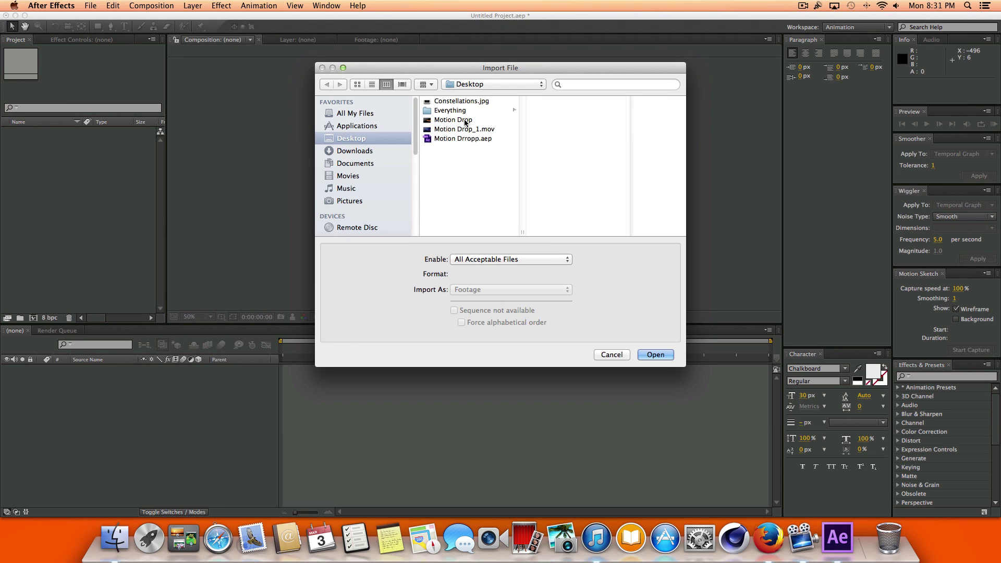
left_click(462, 120)
left_click_drag(539, 69, 458, 86)
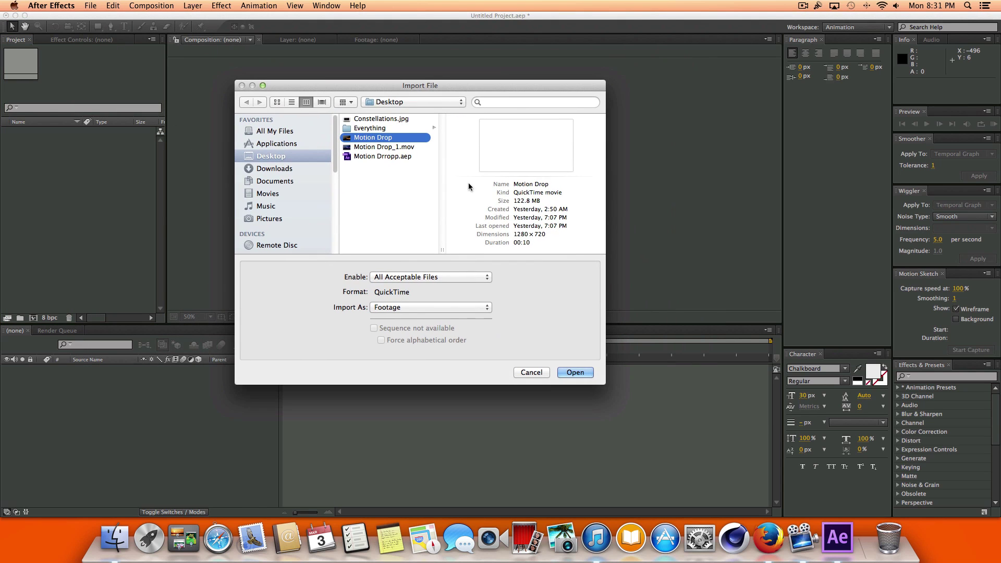
left_click(559, 373)
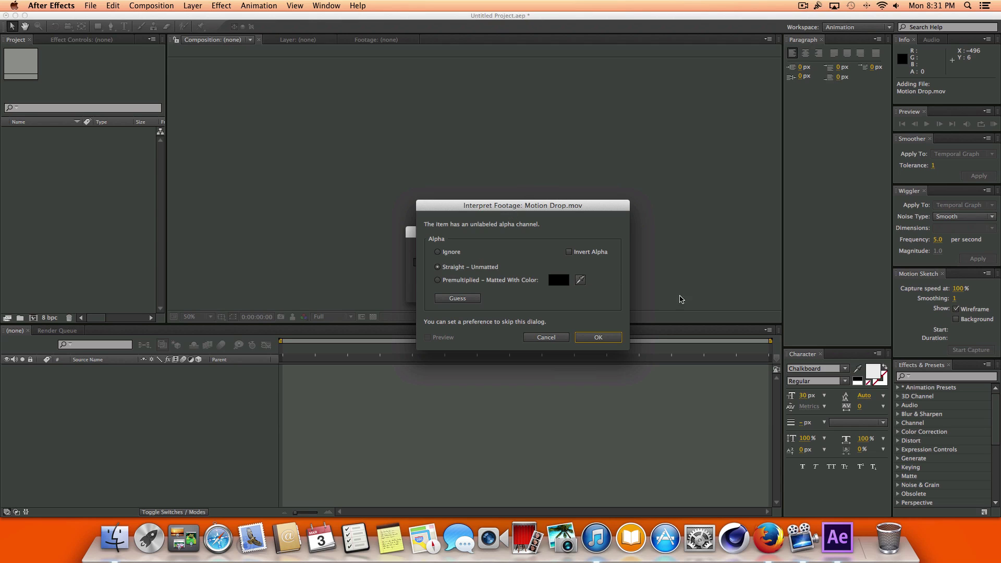
left_click(614, 337)
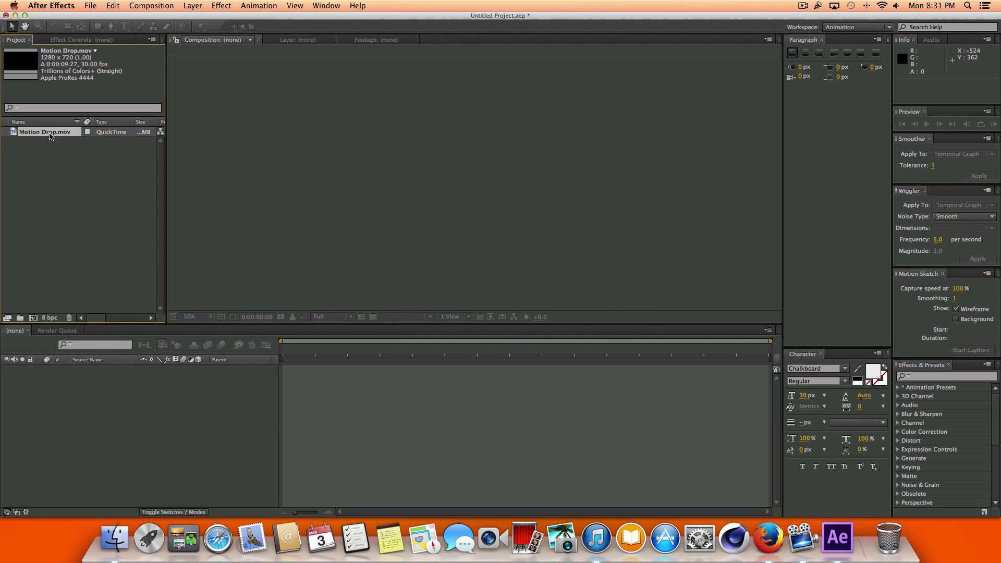
Create a new composition from Motion Drop.mov and scrub the timeline, ending at 0:00:00:00
left_click_drag(49, 136, 33, 318)
mouse_move(284, 350)
left_mouse_down()
mouse_move(493, 349)
mouse_move(469, 338)
mouse_move(271, 344)
left_mouse_up()
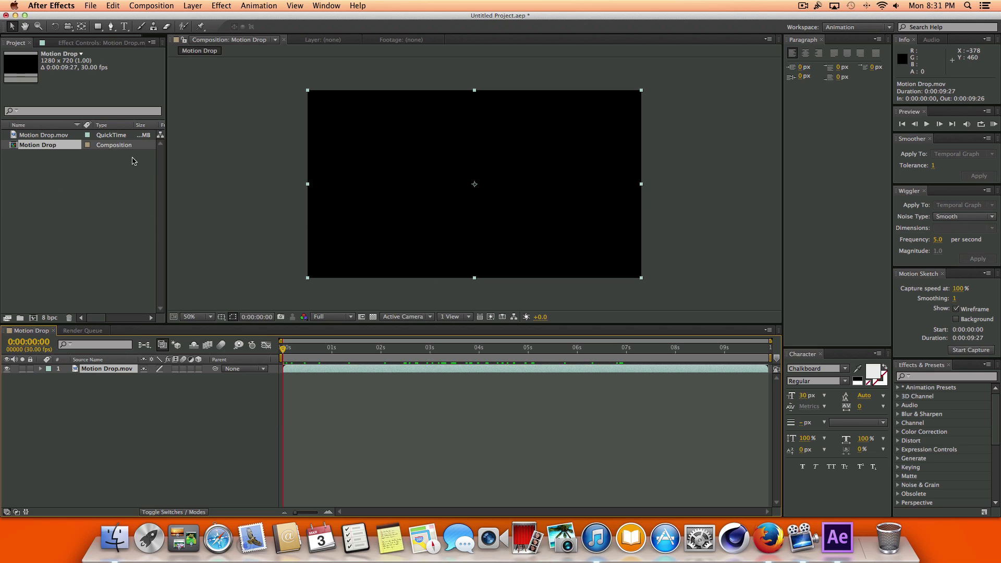
mouse_move(285, 352)
left_mouse_down()
mouse_move(414, 348)
mouse_move(283, 349)
left_mouse_up()
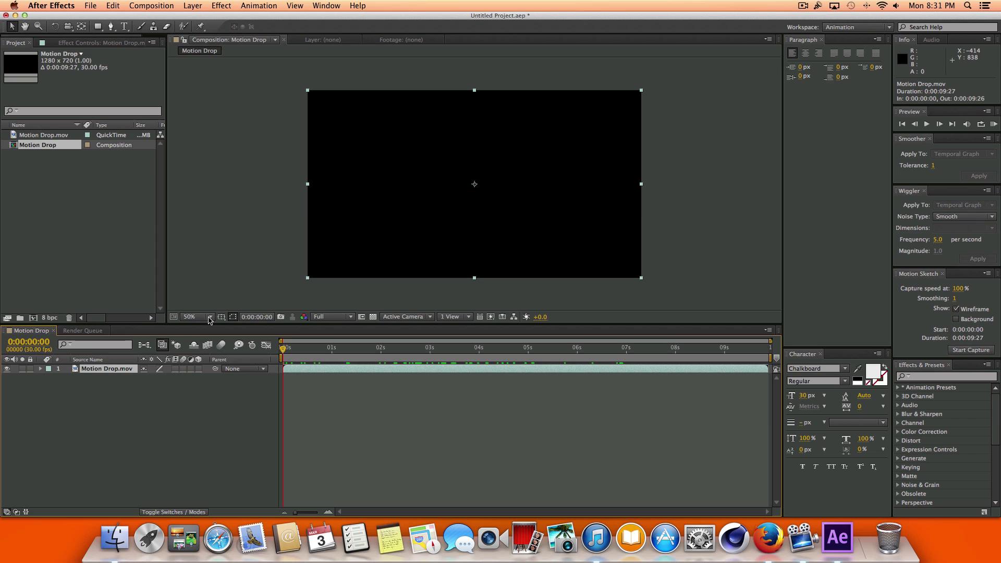
Add a black solid layer to the composition and place it beneath the Motion Drop.mov layer
left_click(221, 6)
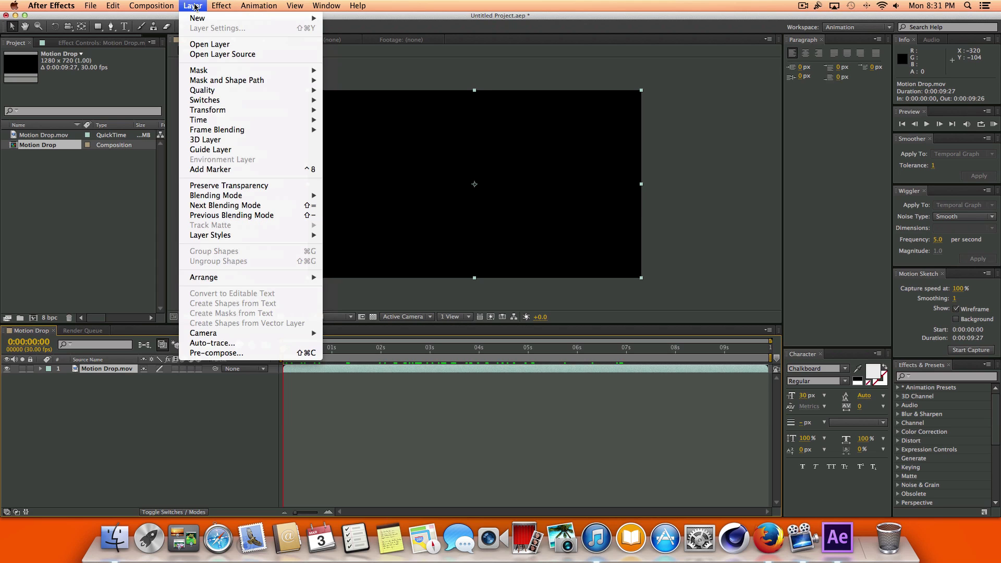
mouse_move(217, 19)
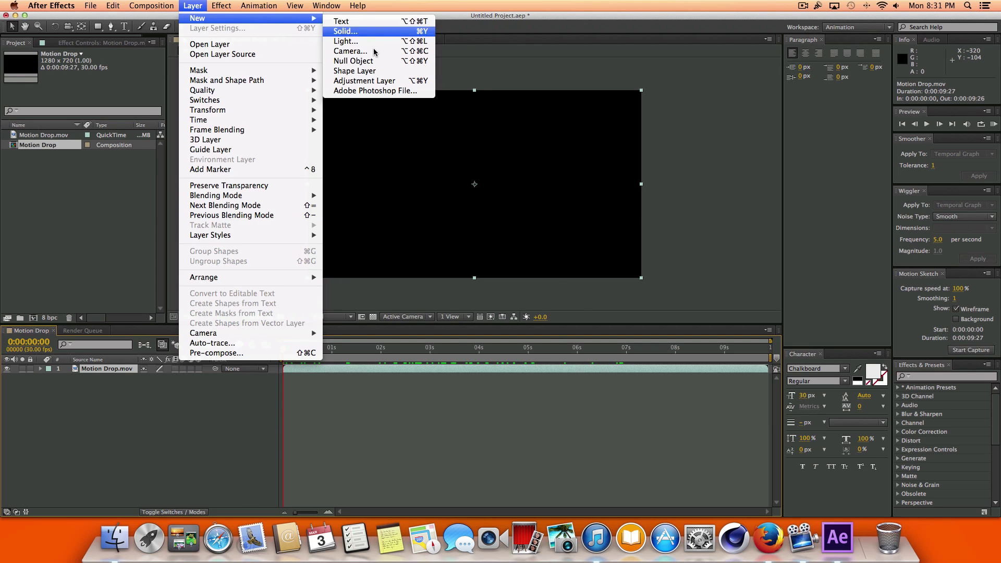
left_click(355, 31)
left_click(516, 375)
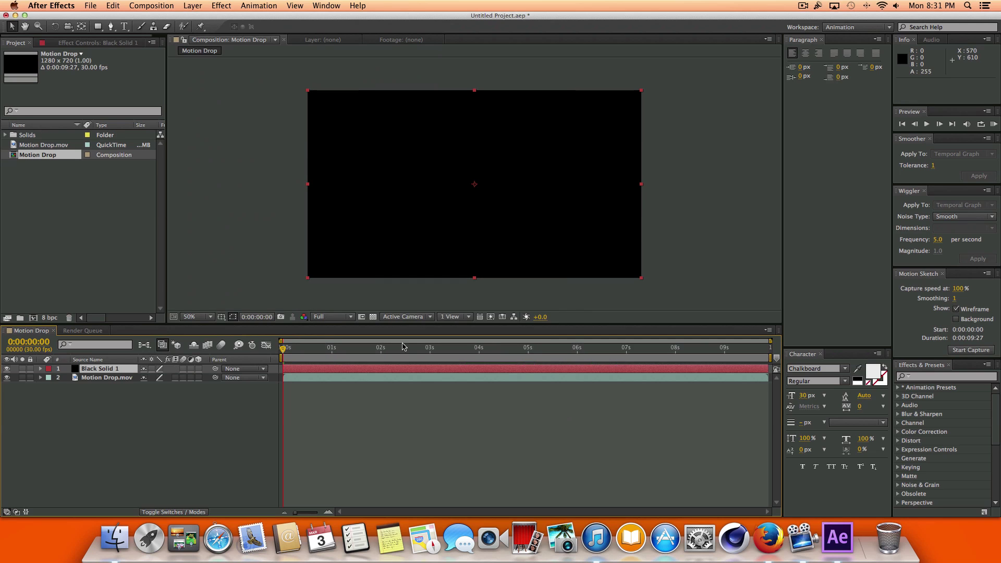
left_click_drag(97, 372, 101, 385)
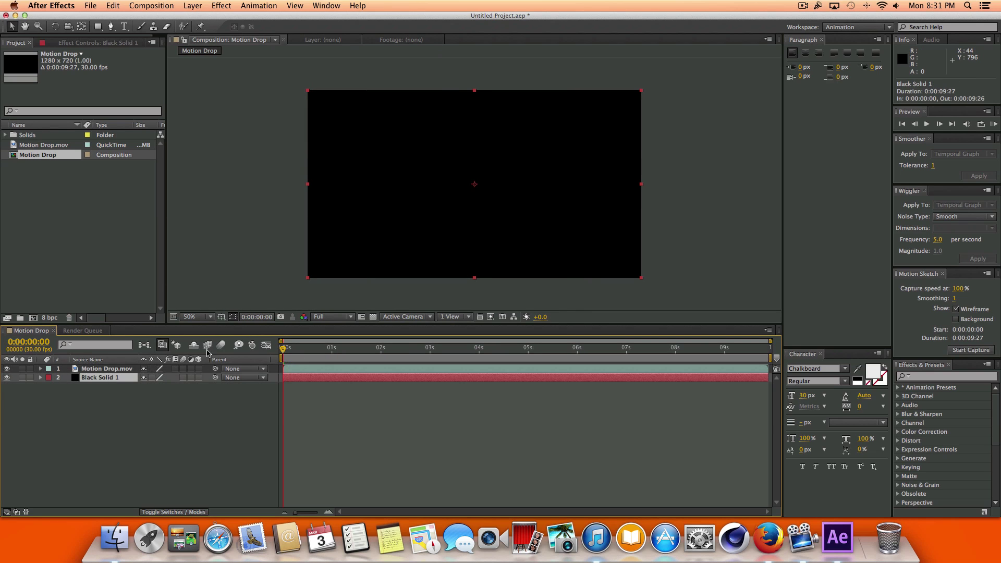
Apply the Generate > Ramp effect to the black solid and move the current time to 0:00:02:22
left_click(223, 5)
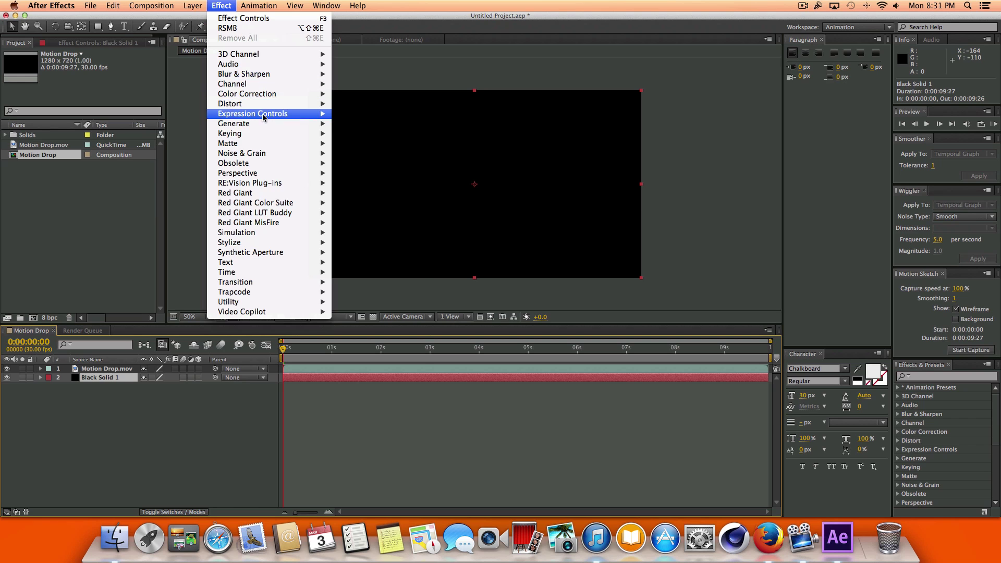
mouse_move(266, 124)
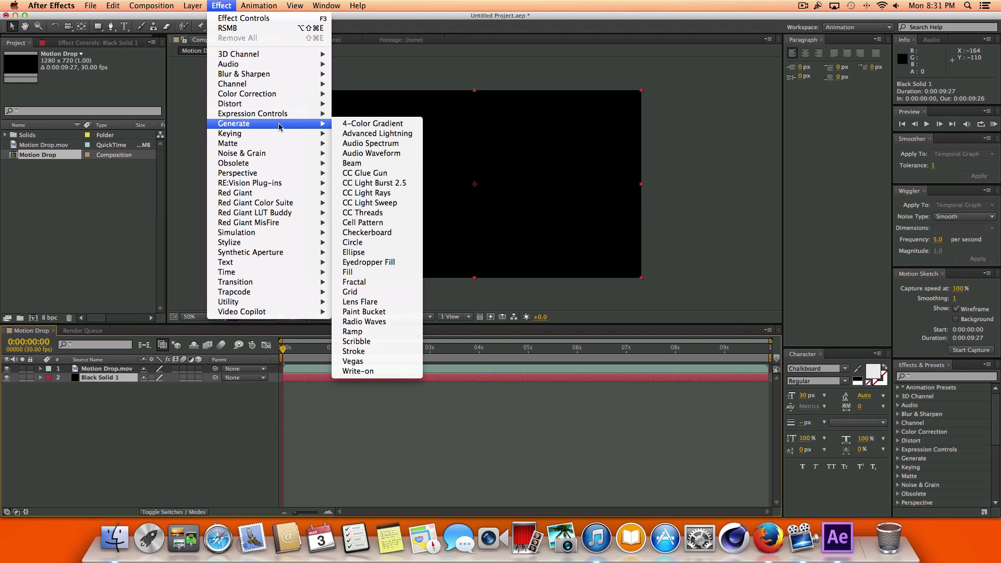
left_click(375, 333)
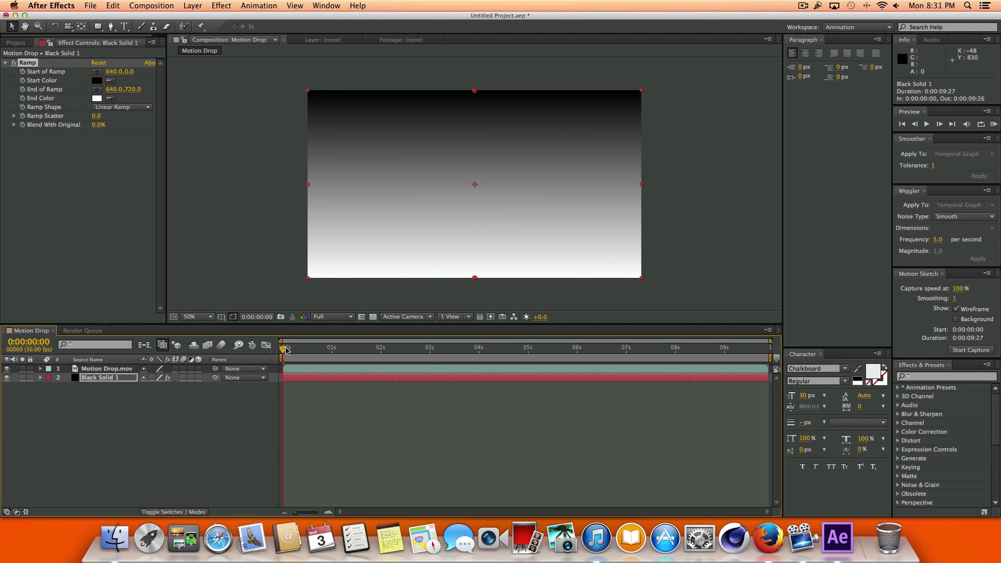
left_click_drag(285, 350, 417, 348)
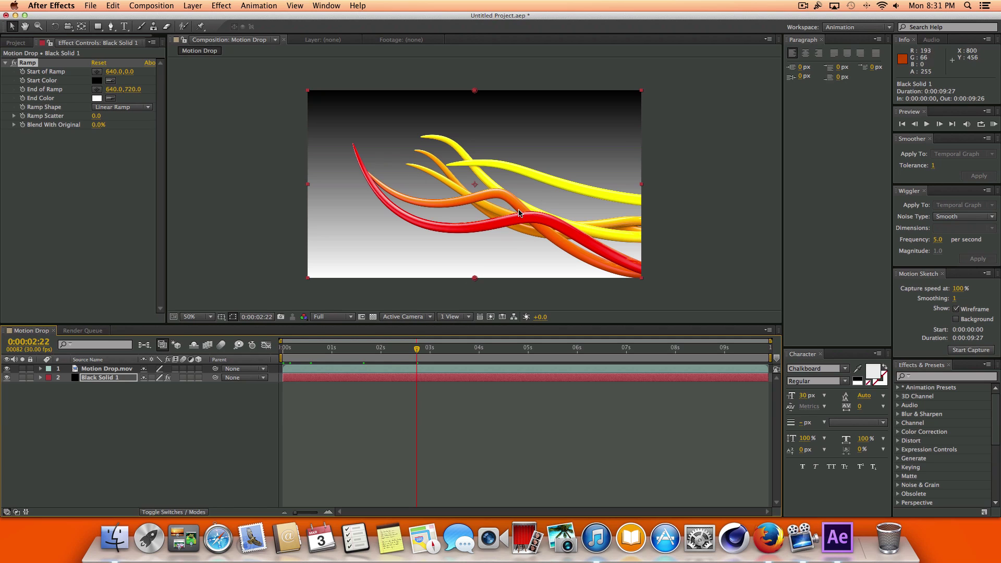
Set the Ramp's start color to dark blue, hex 003F7A
left_click(96, 81)
left_click(485, 360)
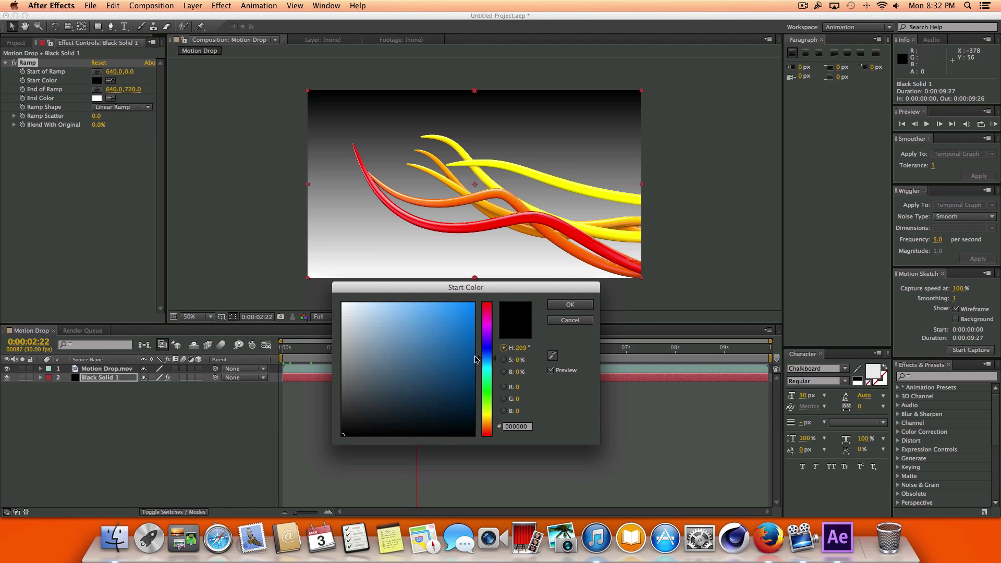
mouse_move(474, 359)
left_mouse_down()
mouse_move(487, 384)
mouse_move(492, 372)
left_mouse_up()
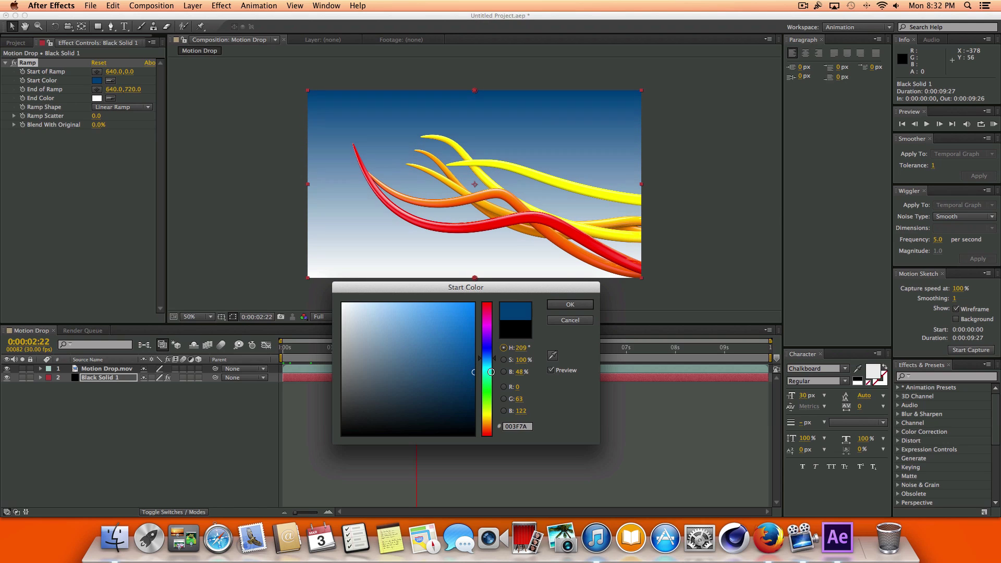
left_click(583, 305)
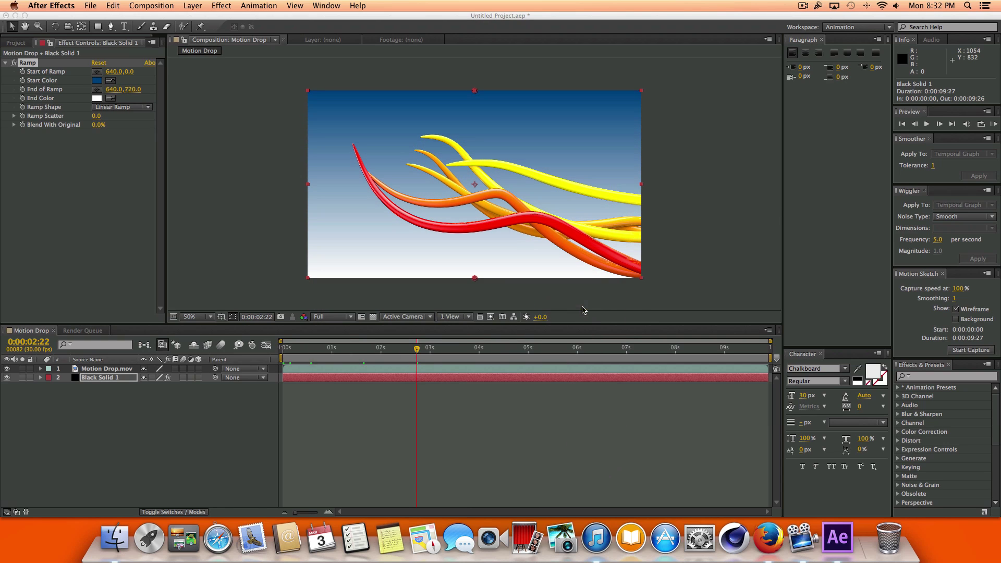
Set the Ramp's end color to navy blue, hex 080072
left_click(96, 99)
left_click(481, 344)
left_click(477, 369)
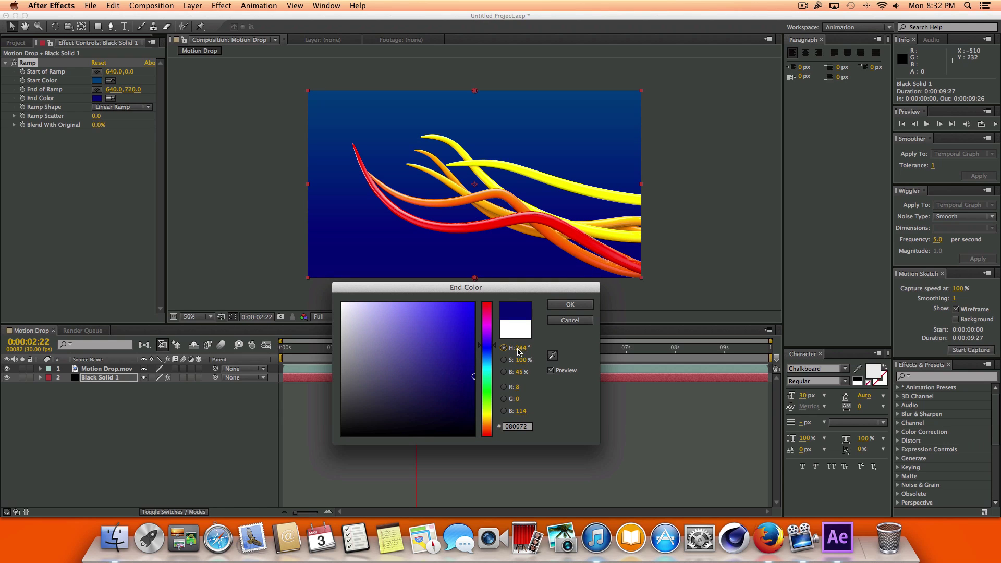
left_click(571, 305)
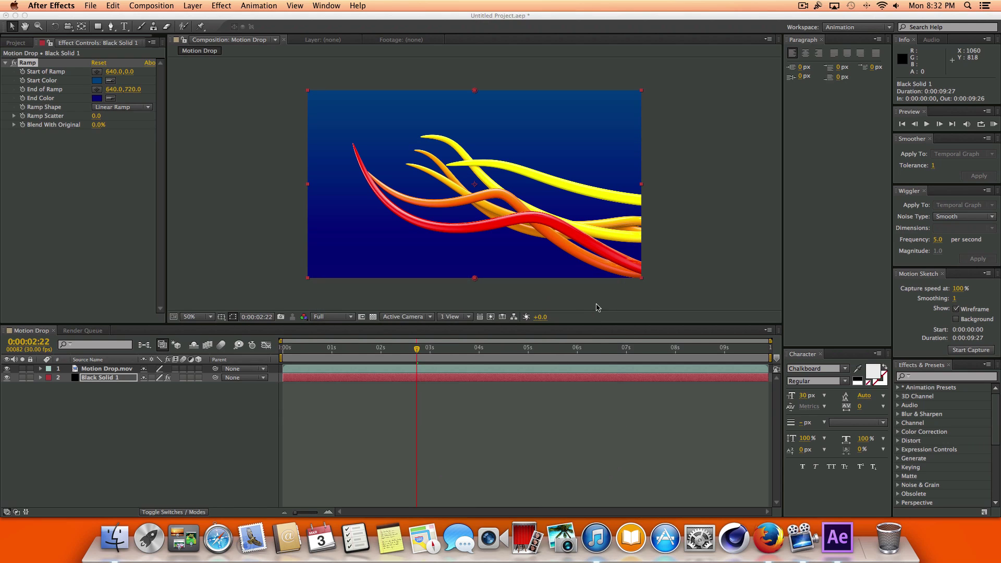
Change the ramp shape to Radial Ramp and darken its colors, using 003567 for the start and a deeper navy for the end
left_click(122, 107)
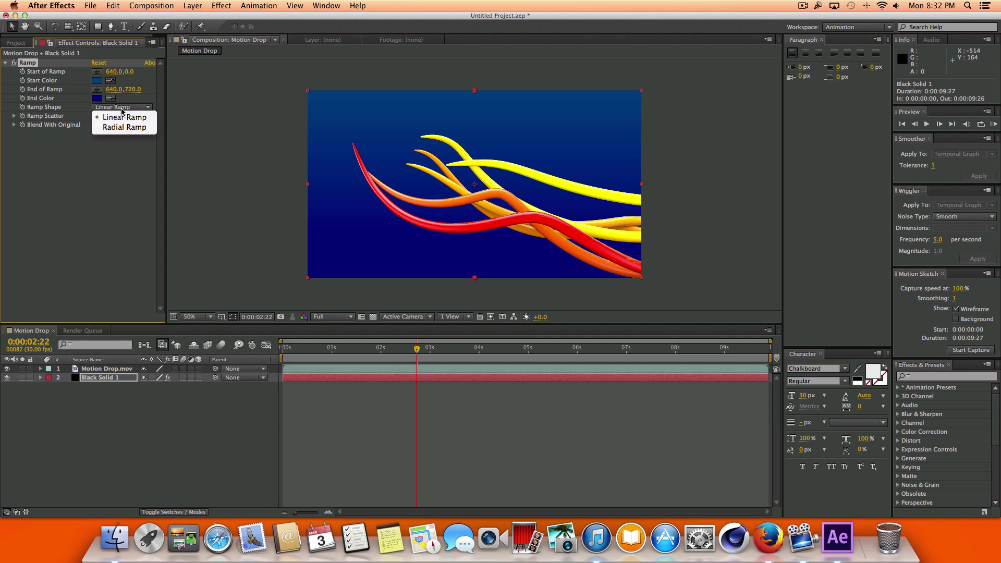
left_click(123, 127)
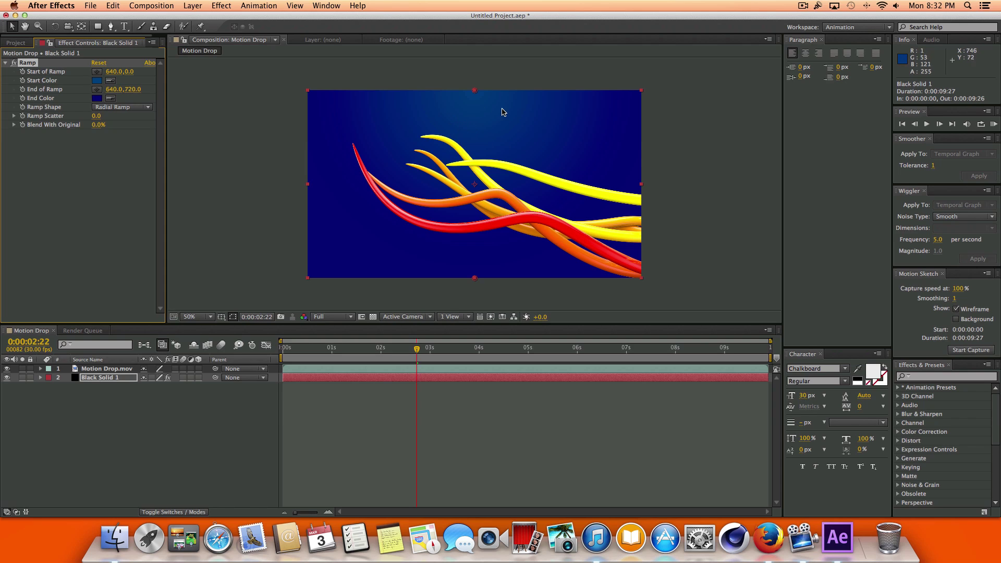
left_click(97, 80)
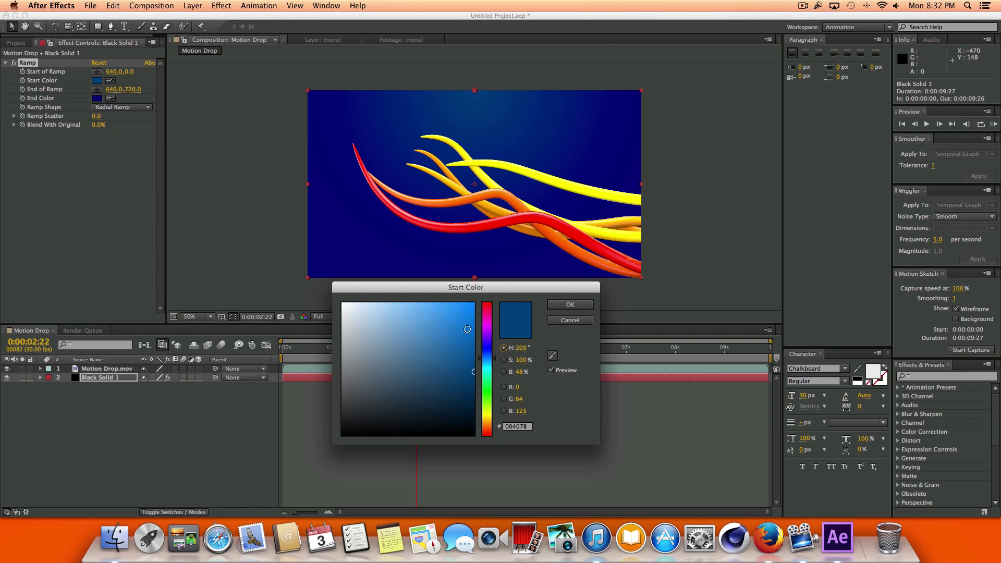
left_click_drag(472, 376, 475, 380)
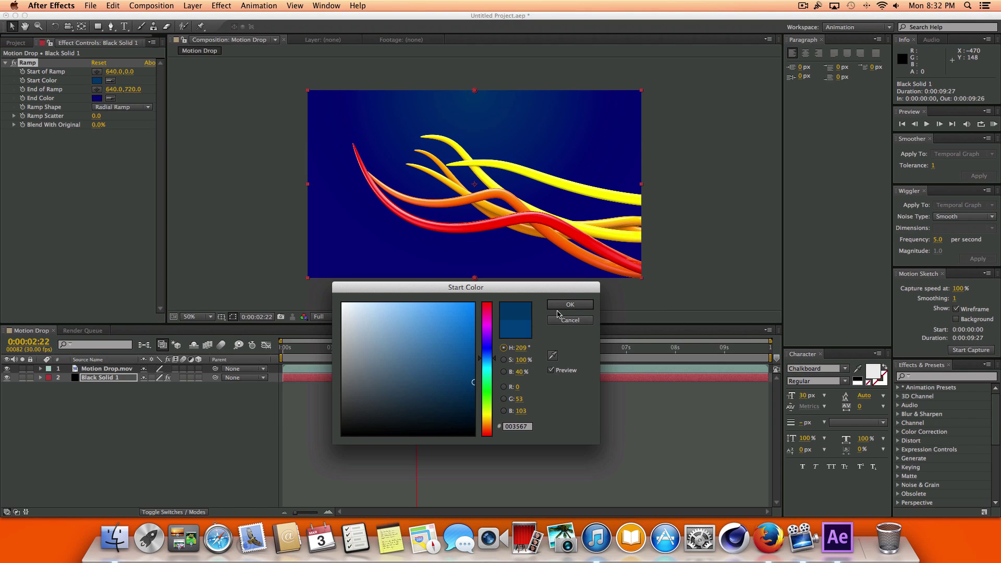
left_click(559, 305)
left_click(98, 99)
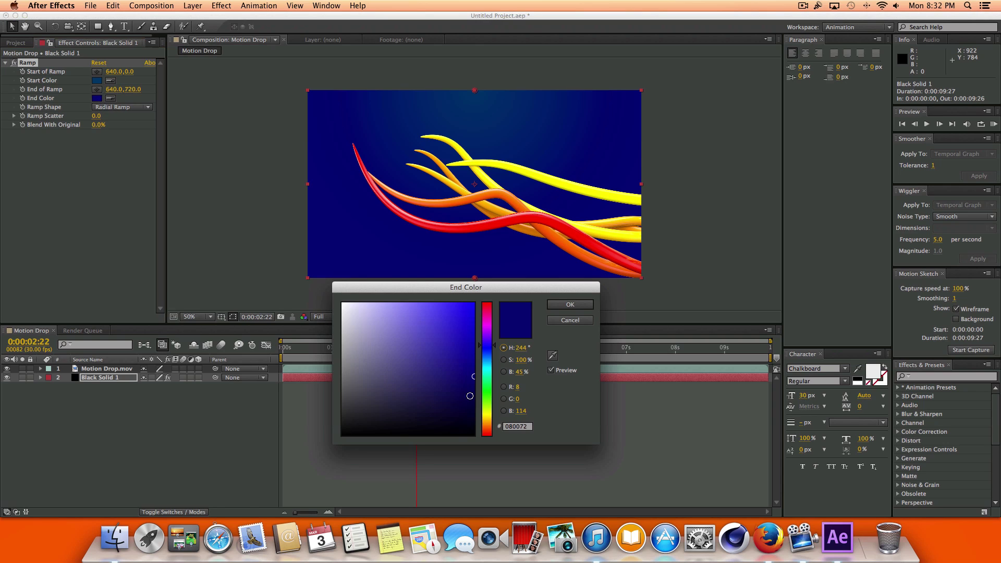
left_click(556, 305)
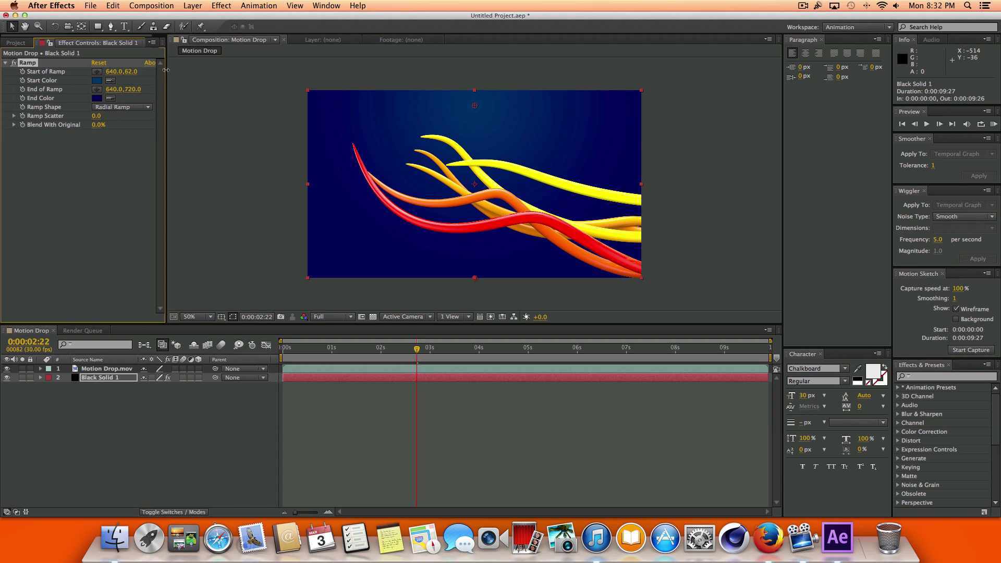
Set the Start of Ramp to 640.0, 26.0, move to 0:00:03:05, and select the black solid layer
left_click_drag(166, 70, 172, 67)
left_click_drag(418, 349, 438, 345)
left_click(86, 369)
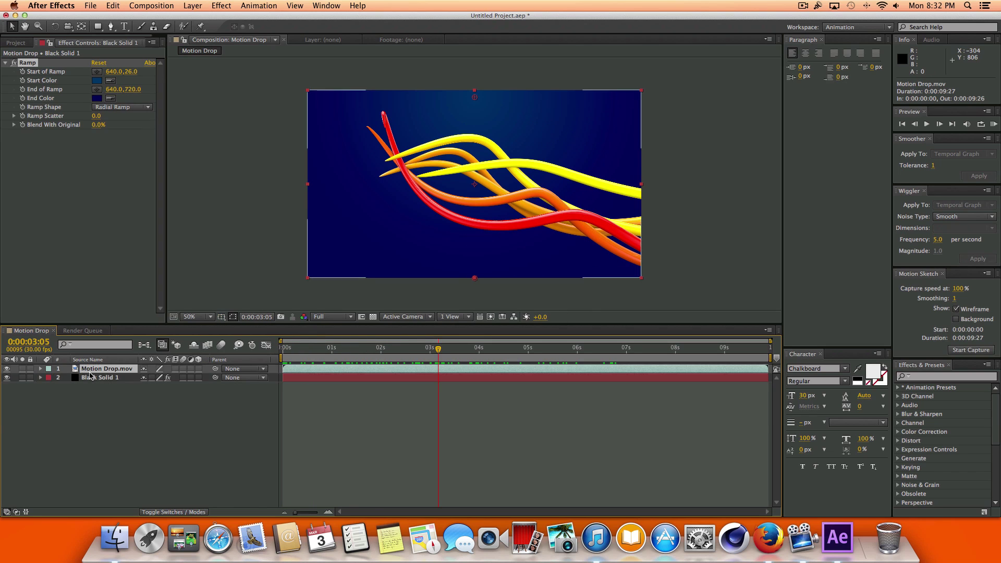
left_click(90, 378)
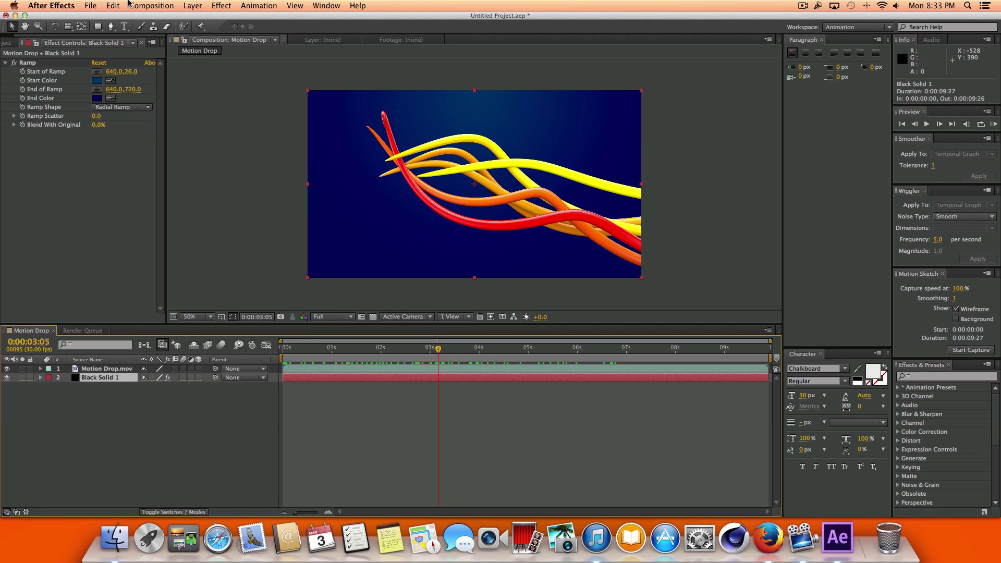
Import Constellations.jpg from the Desktop and place it between the Motion Drop.mov and black solid layers
left_click(90, 5)
mouse_move(173, 130)
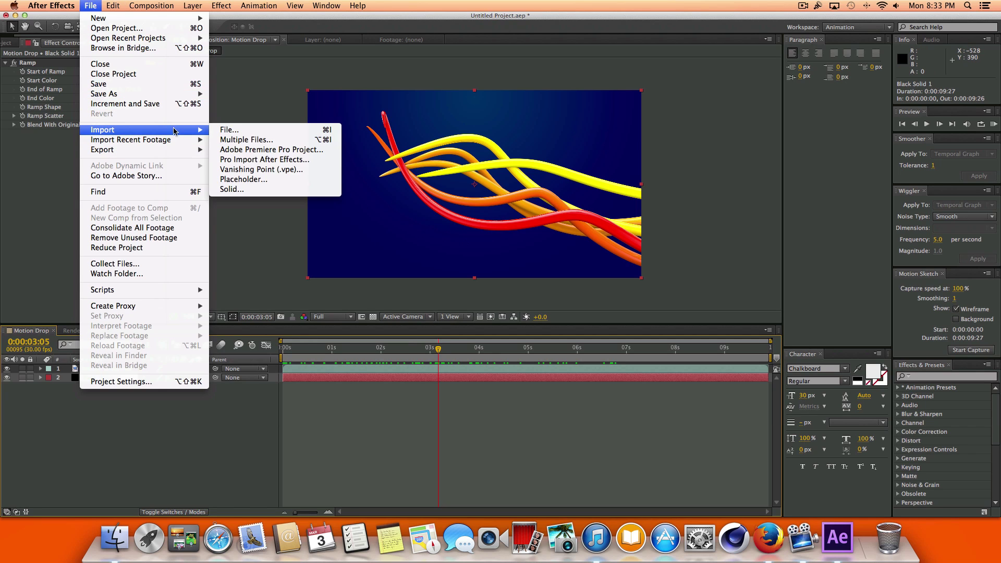
left_click(231, 129)
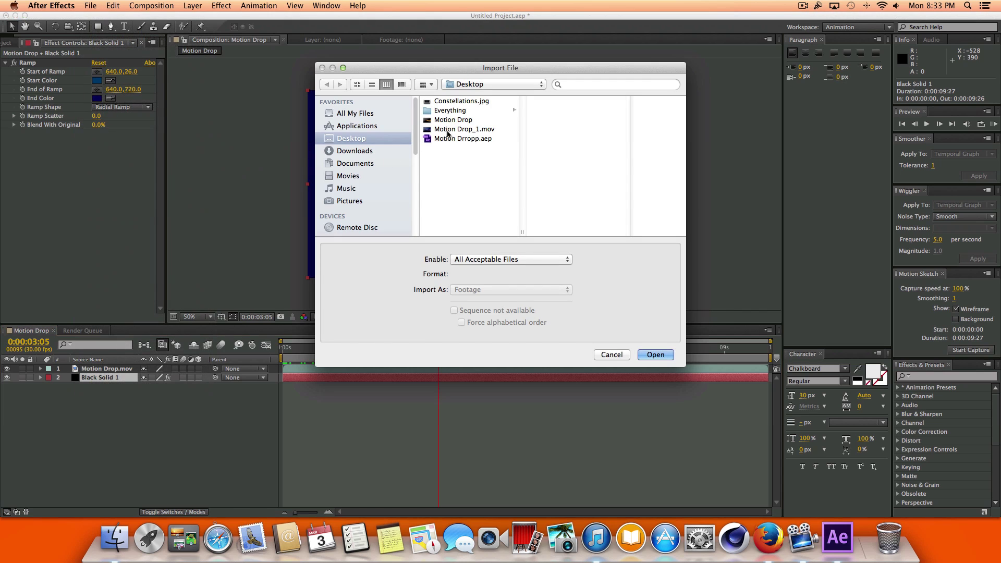
left_click(451, 102)
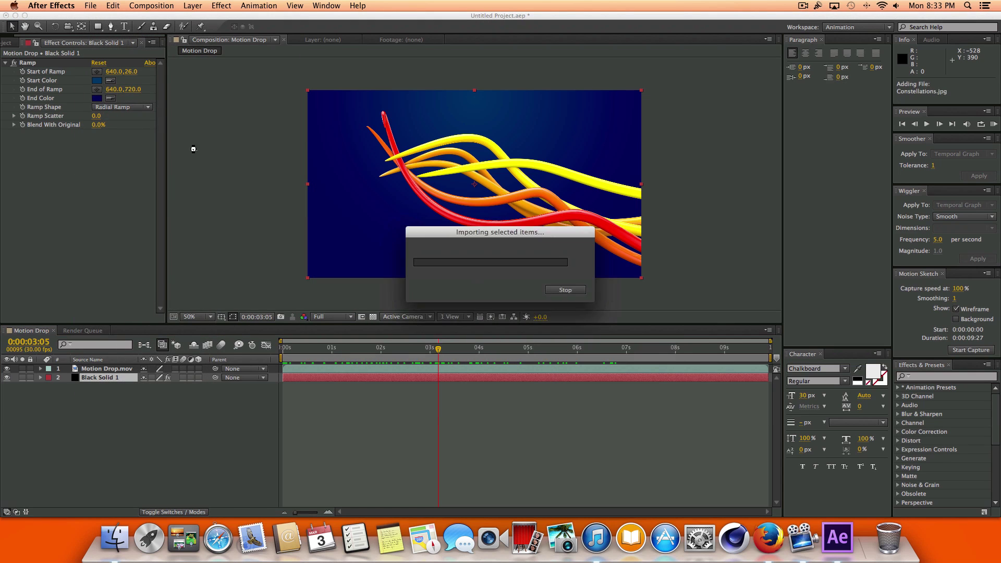
double_click(452, 103)
left_click_drag(50, 168, 104, 373)
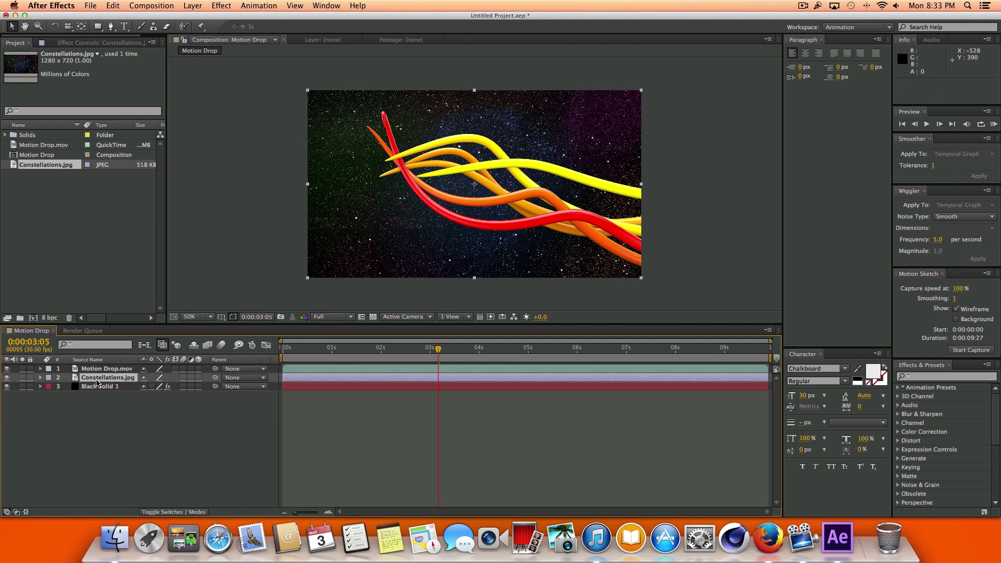
Reveal the Constellations.jpg layer's transform properties and lower its opacity to 14%
left_click(104, 369)
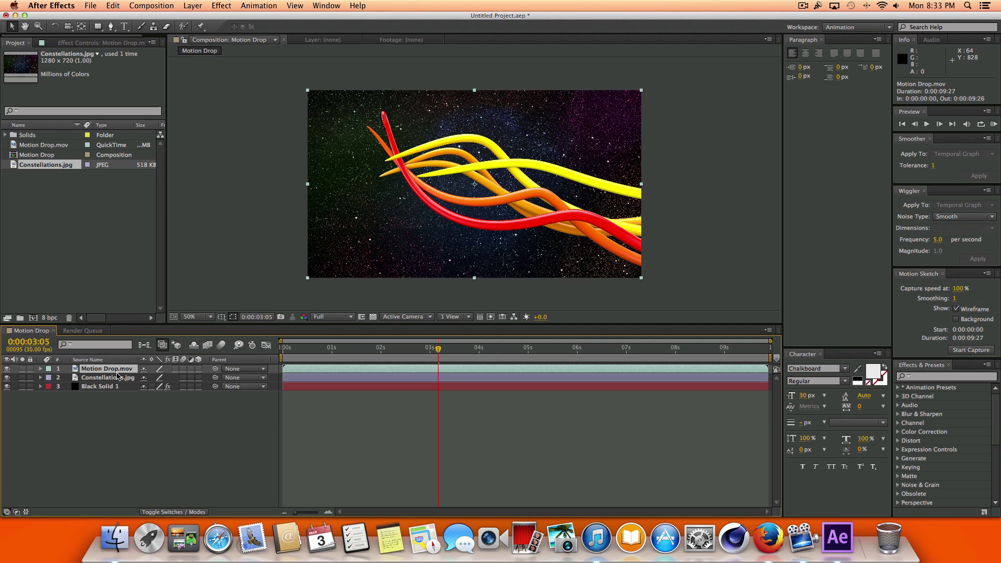
left_click(40, 377)
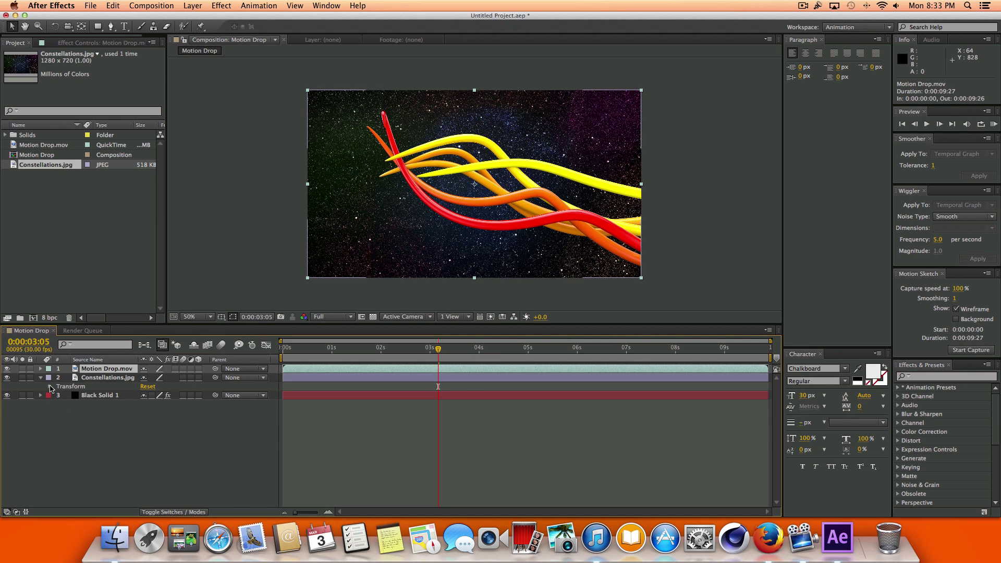
left_click(50, 387)
left_click_drag(149, 431, 143, 431)
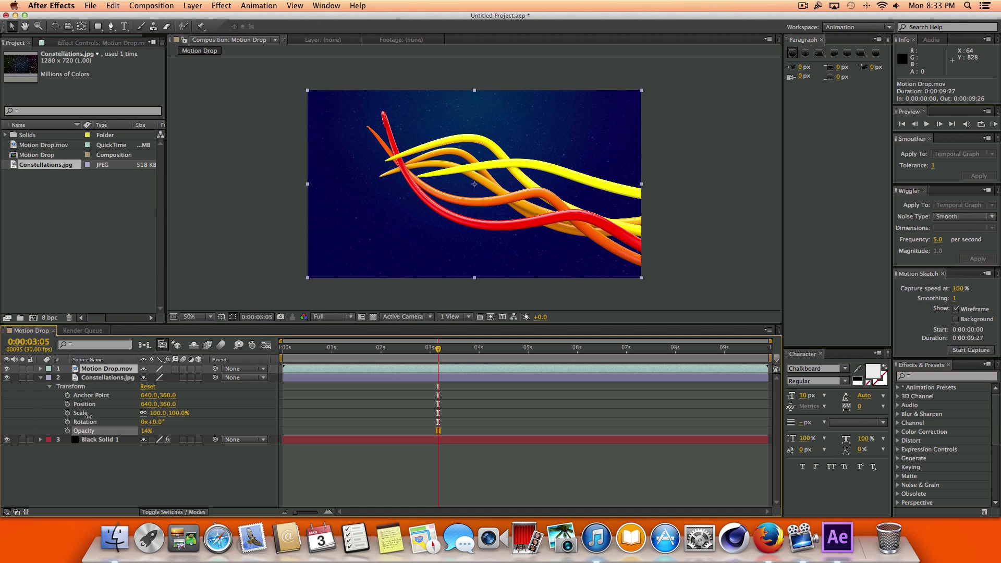
Lower the Constellations.jpg layer's opacity to 12%, return to 0:00:00:00, and collapse the layer's properties
left_click(386, 378)
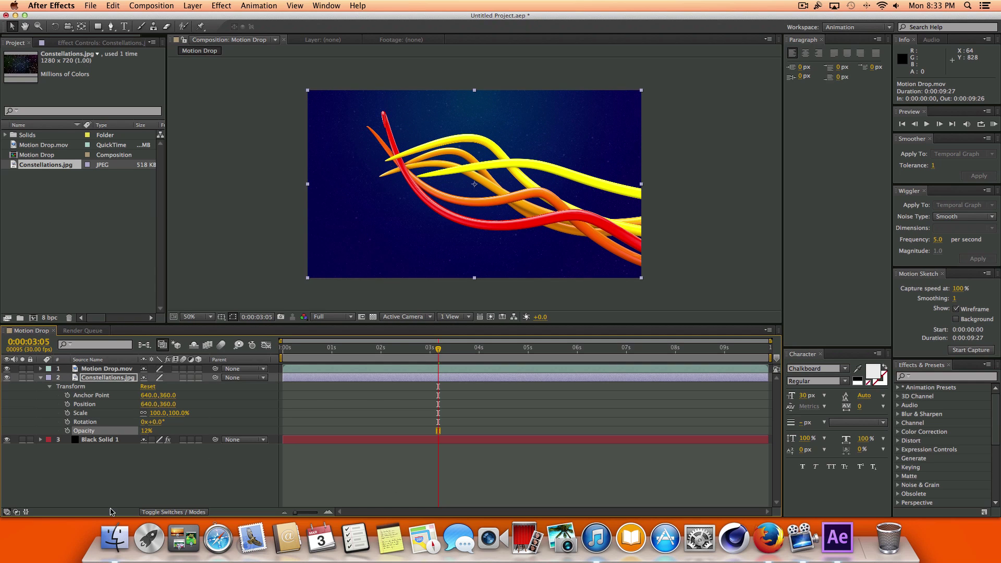
left_click_drag(433, 352, 114, 398)
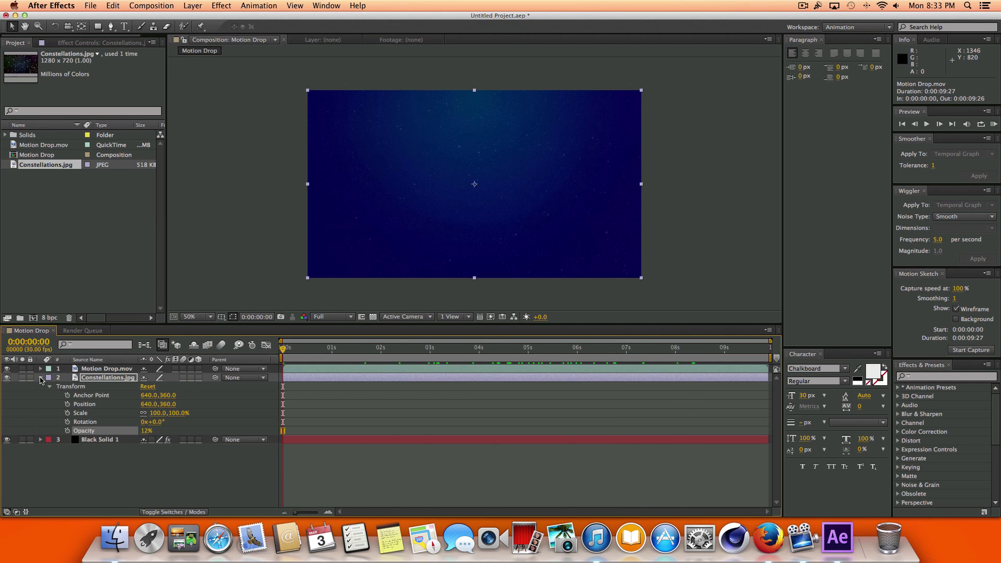
left_click(40, 377)
Move to 0:00:02:10 and apply the Trapcode Shine effect to the Motion Drop.mov layer
left_click(101, 369)
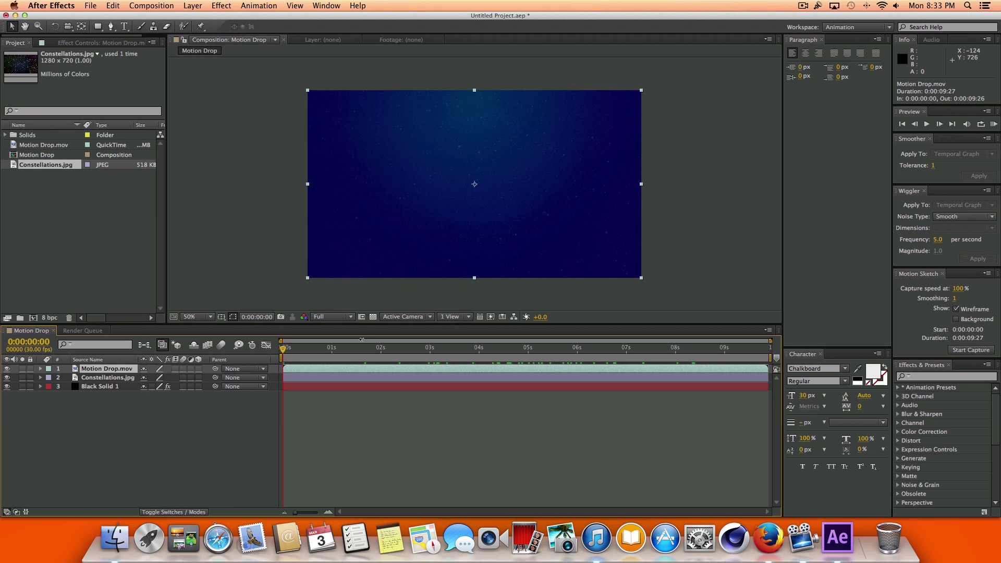
left_click_drag(280, 351, 397, 357)
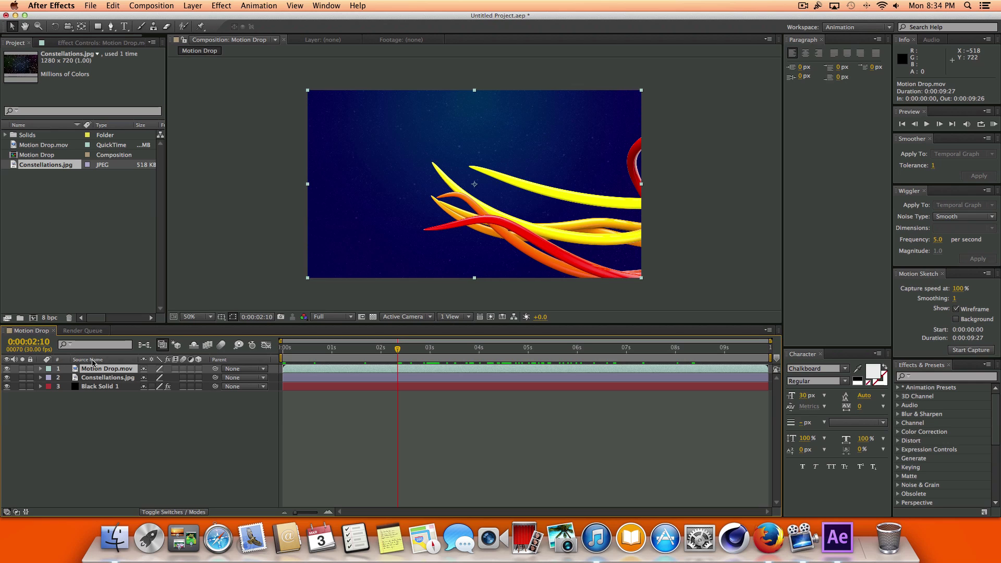
left_click(220, 6)
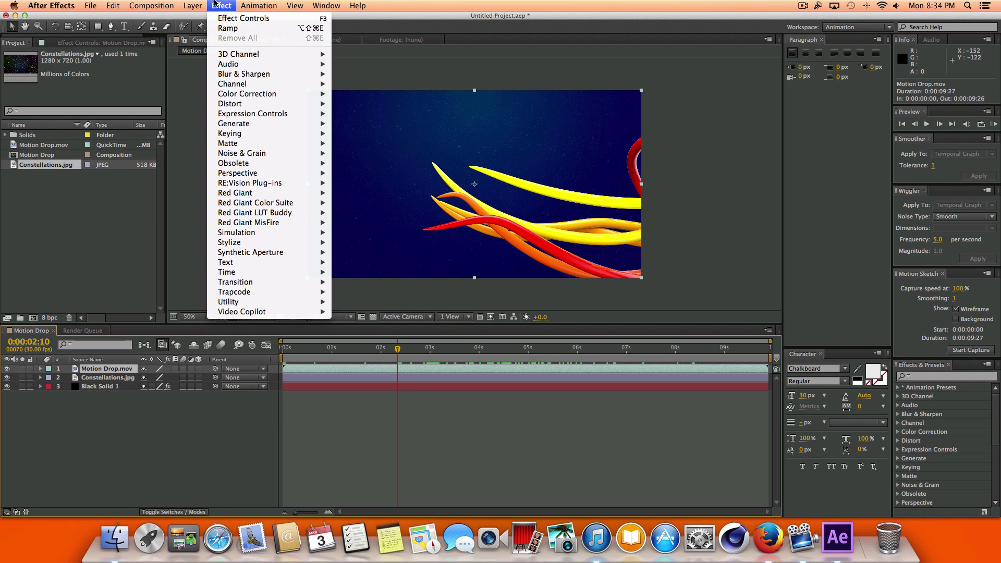
mouse_move(312, 294)
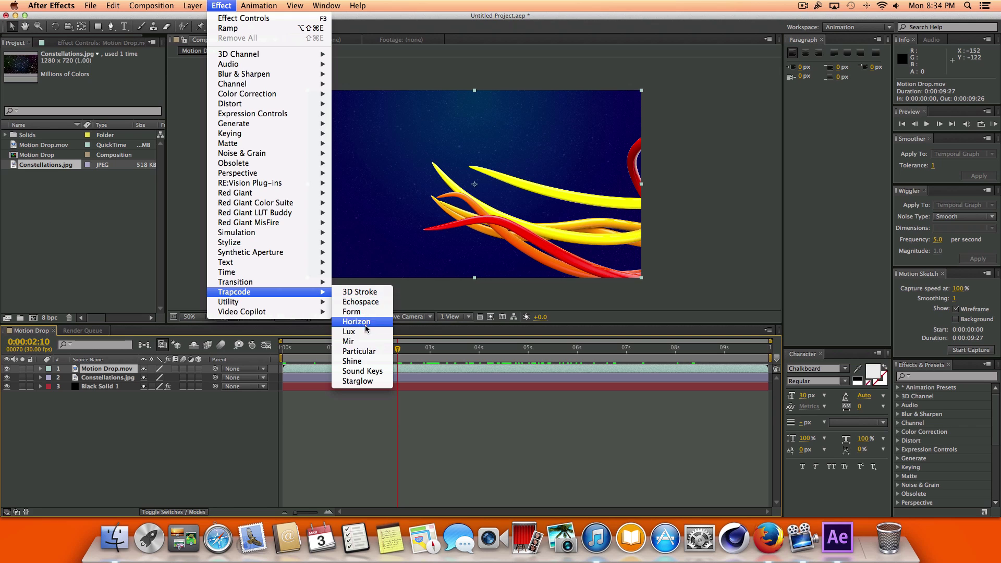
left_click(353, 361)
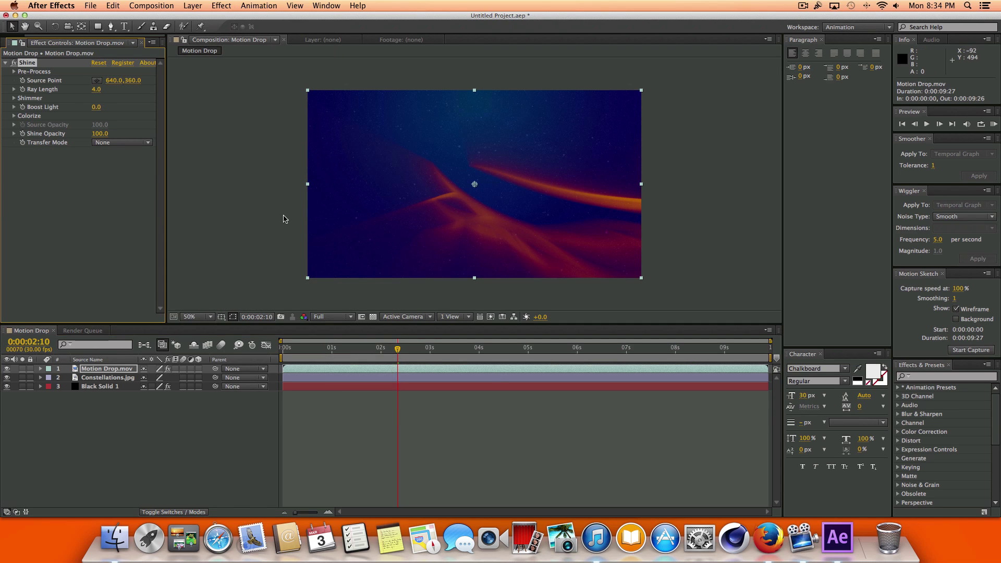
Reduce the Shine effect's Ray Length to 0.2
left_click(98, 90)
type("2")
key("Return")
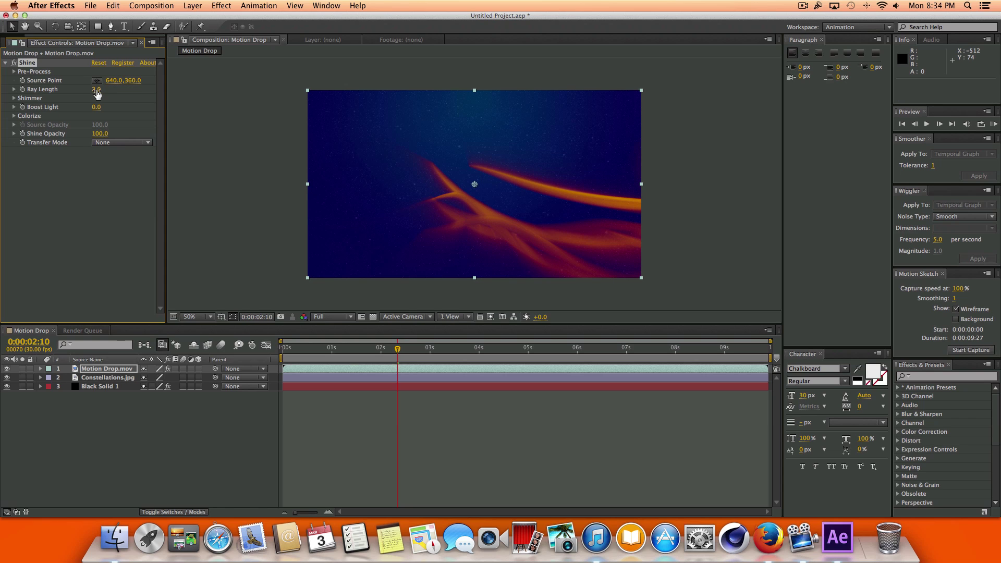
left_click_drag(95, 90, 83, 88)
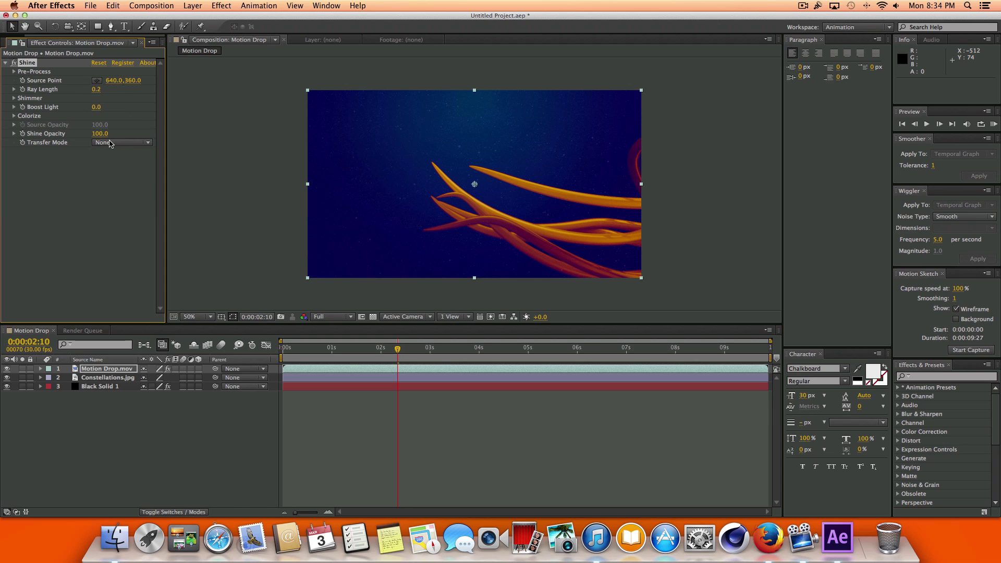
Set Shine's Colorize preset to Aura and check the strands at 0:00:04:06
left_click(14, 116)
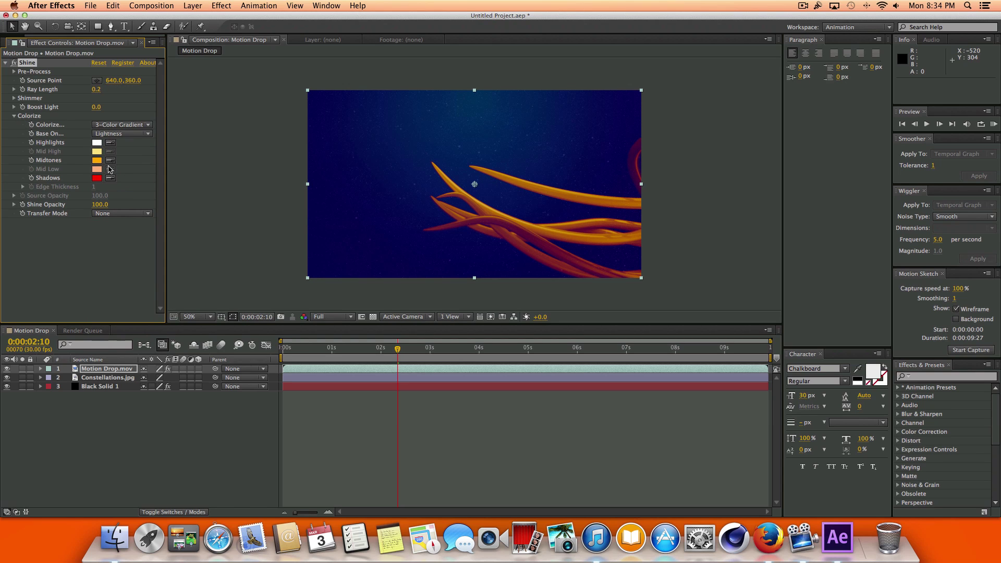
left_click(138, 125)
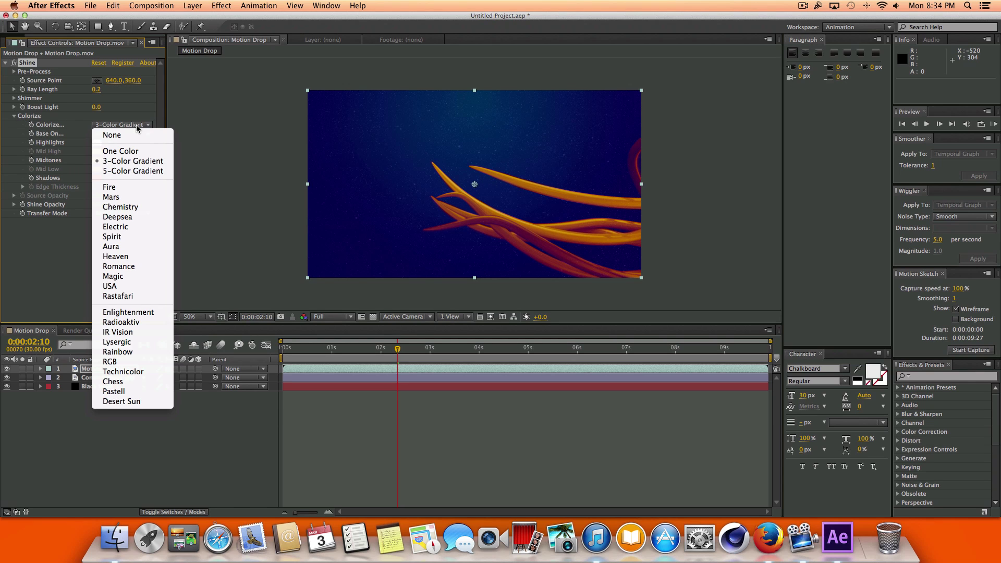
left_click(138, 128)
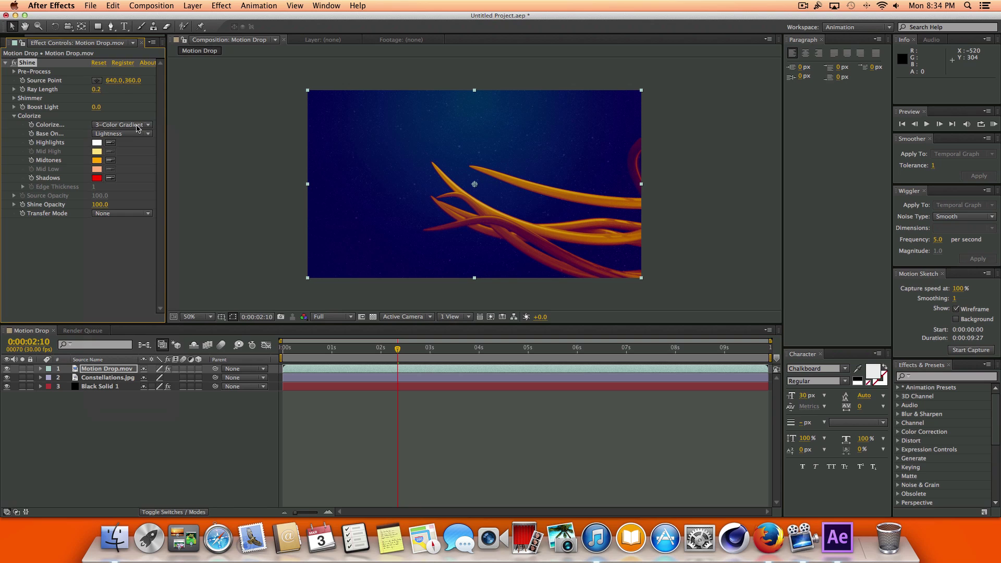
left_click(137, 126)
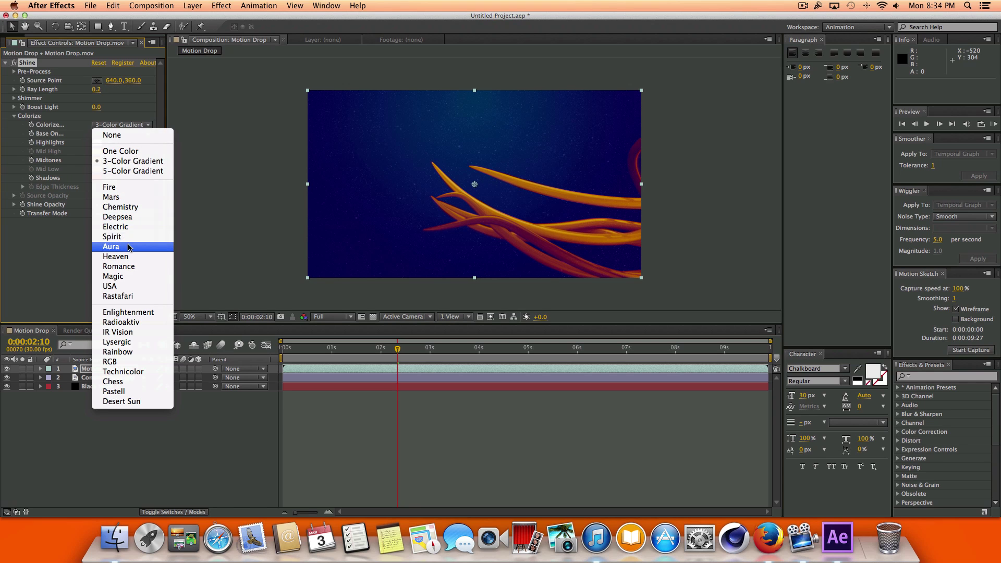
left_click(159, 246)
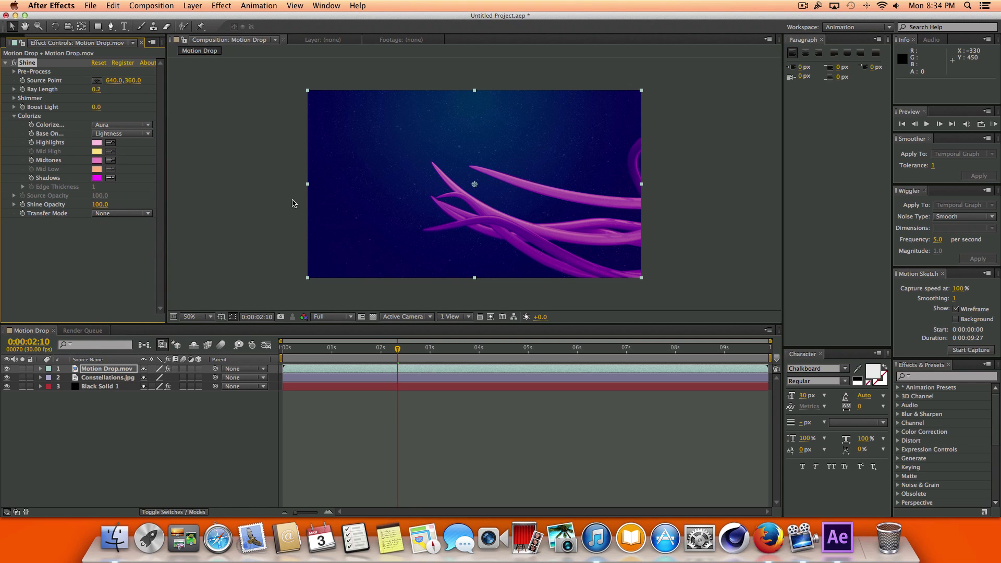
left_click_drag(396, 353, 489, 349)
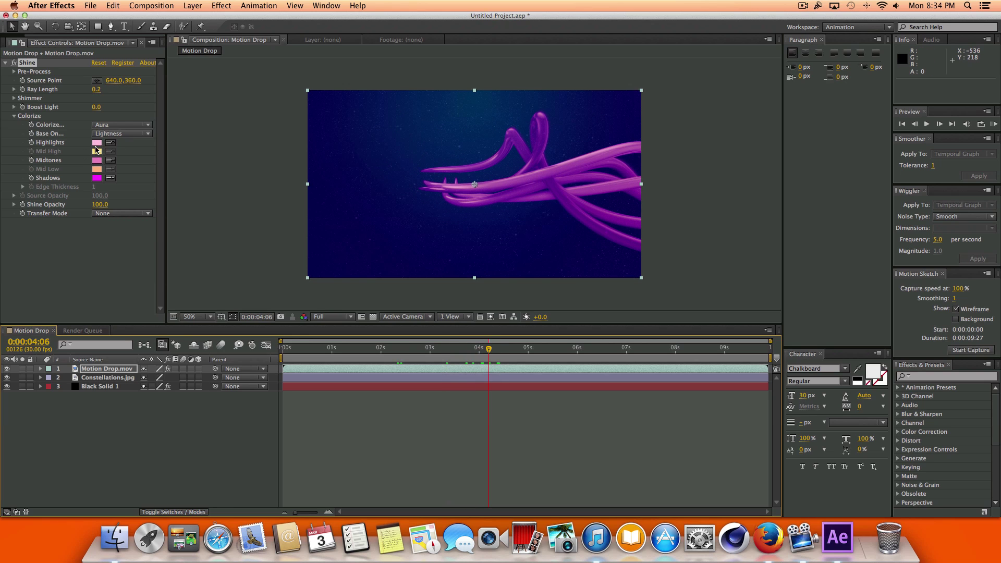
left_click(96, 179)
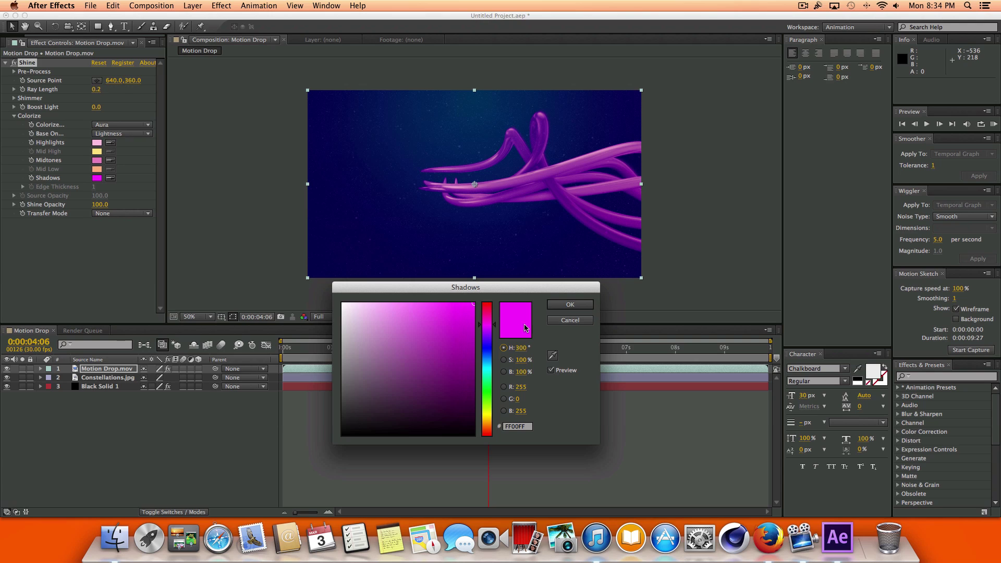
left_click(567, 305)
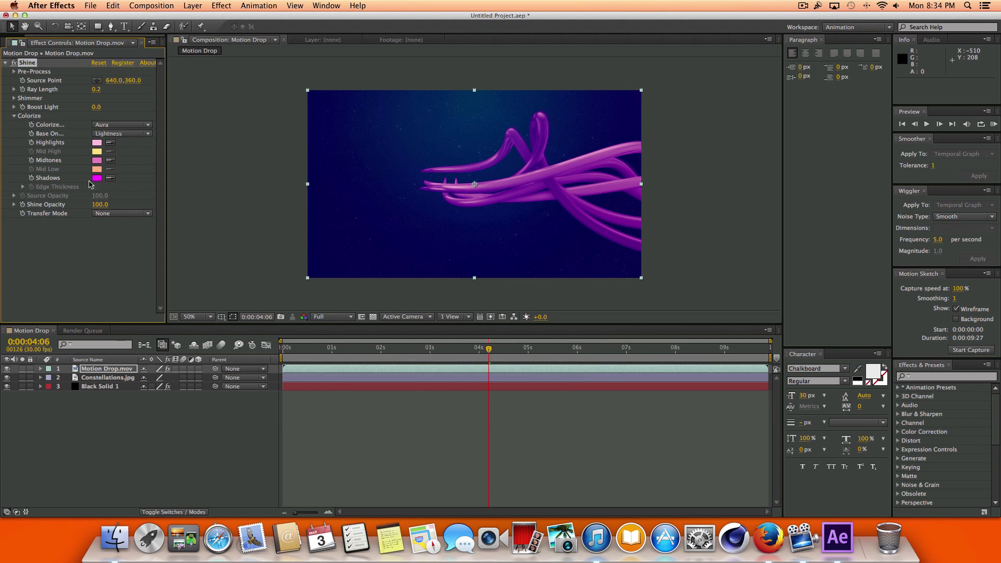
left_click_drag(100, 204, 94, 203)
left_click(133, 134)
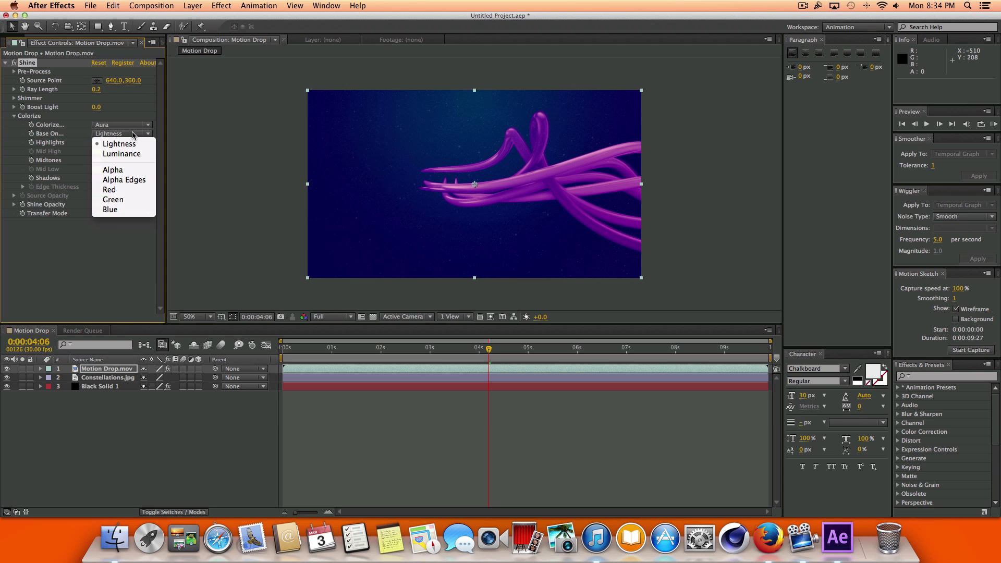
left_click(181, 126)
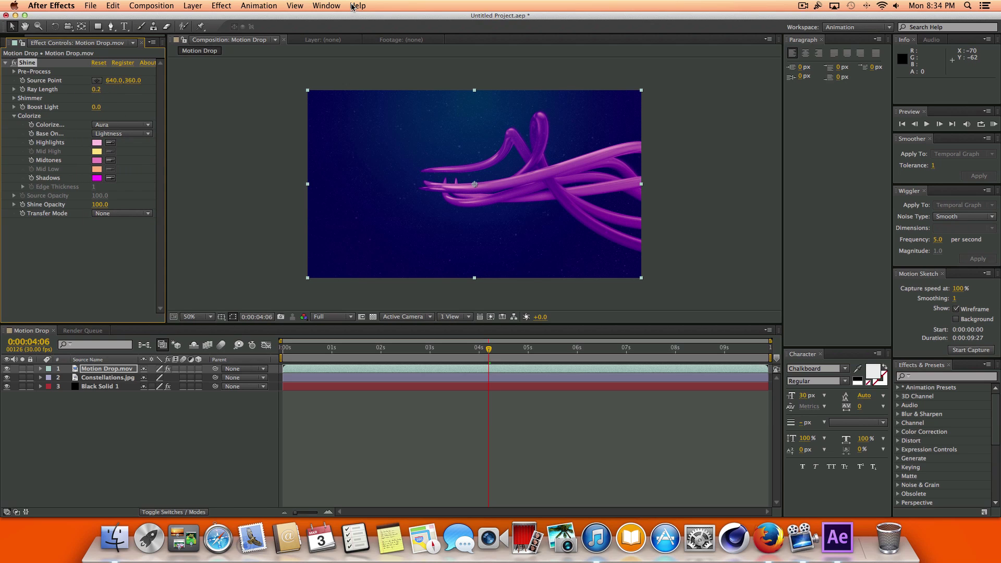
Apply the Trapcode Starglow effect to the Motion Drop.mov layer
left_click(224, 5)
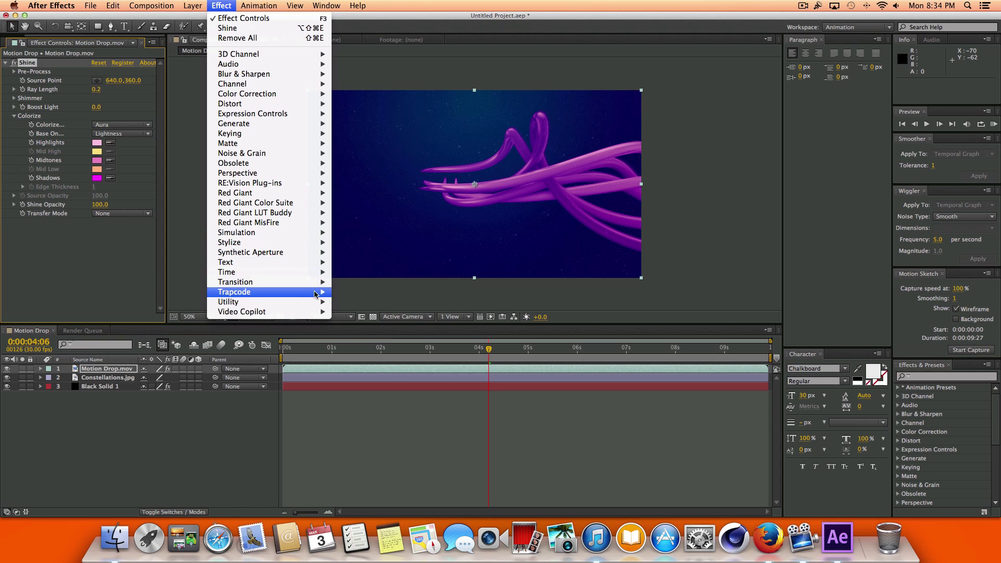
mouse_move(282, 292)
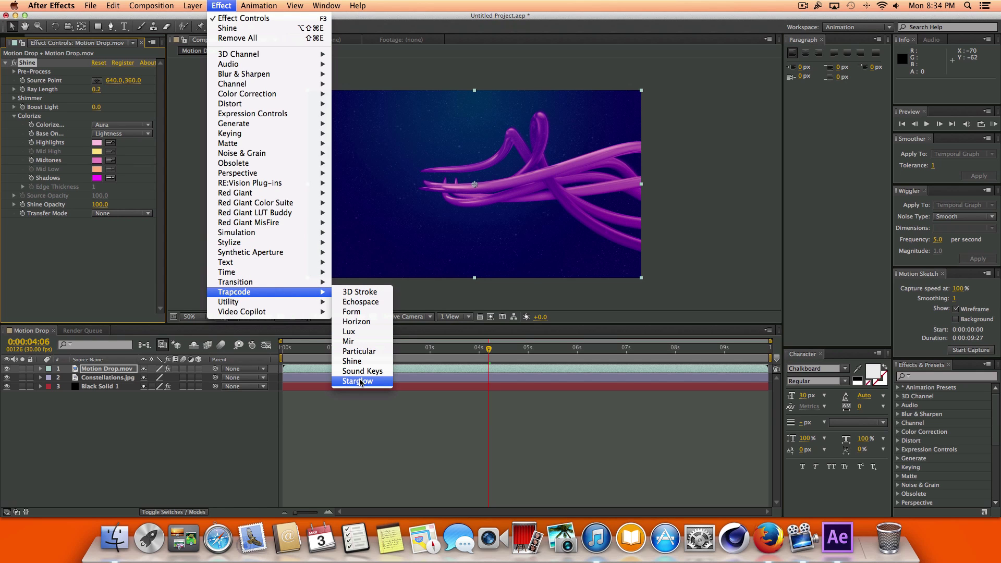
left_click(383, 381)
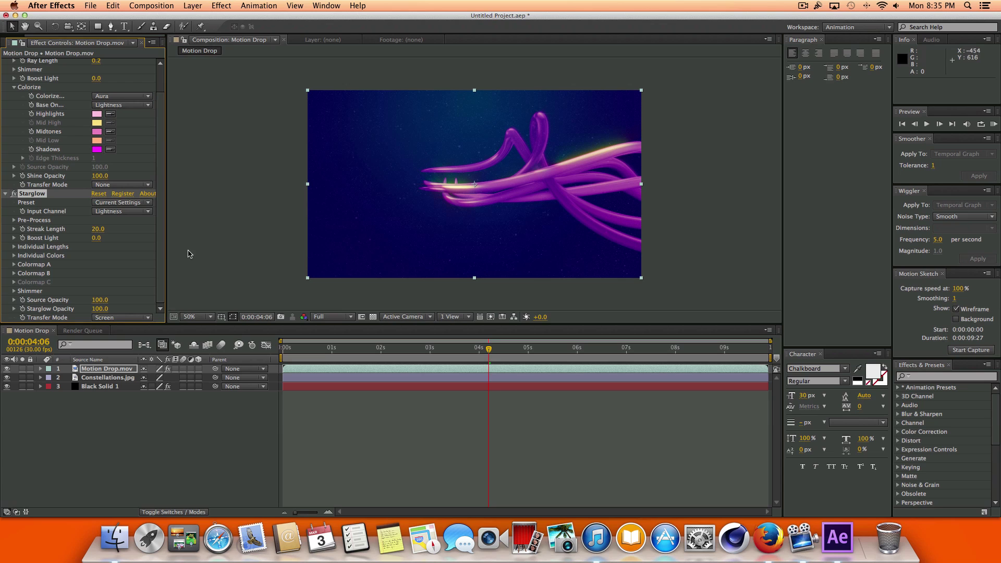
left_click(152, 254)
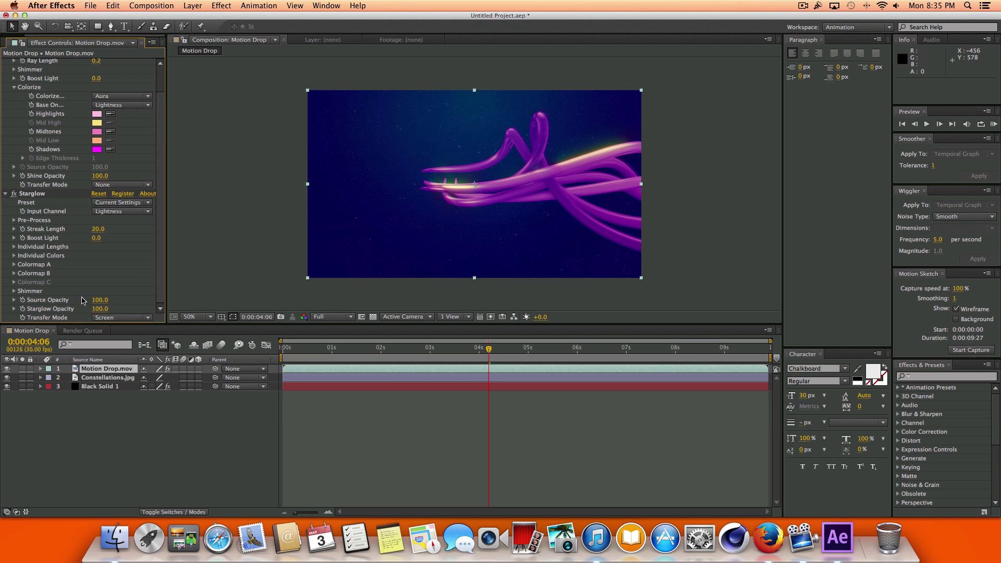
Reduce the Starglow effect's Streak Length to 3.0
left_click_drag(96, 232, 89, 230)
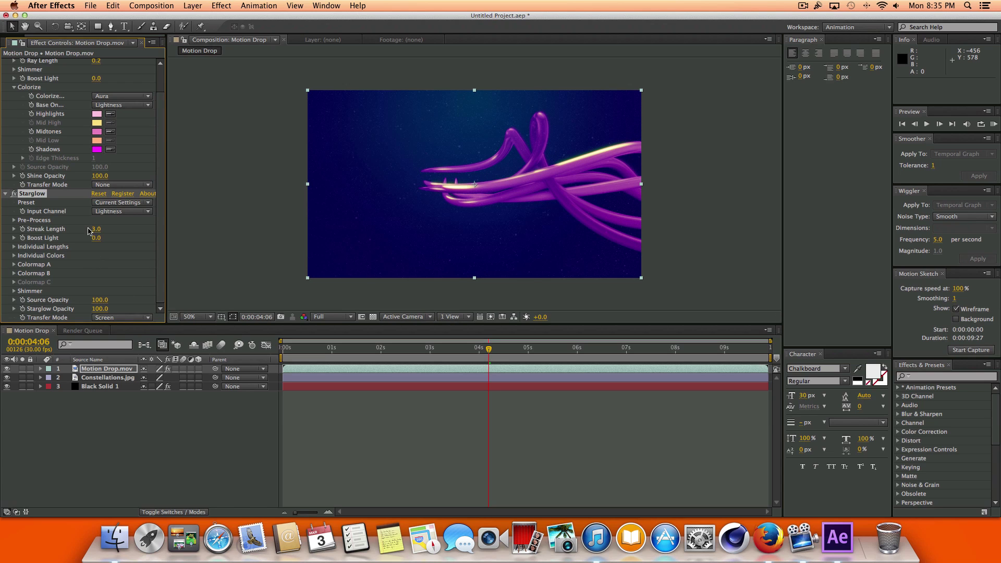
left_click(94, 229)
key("Return")
Set the presets of Starglow's Colormap A and Colormap B to Electric and check the glow at 0:00:05:24
left_click(14, 265)
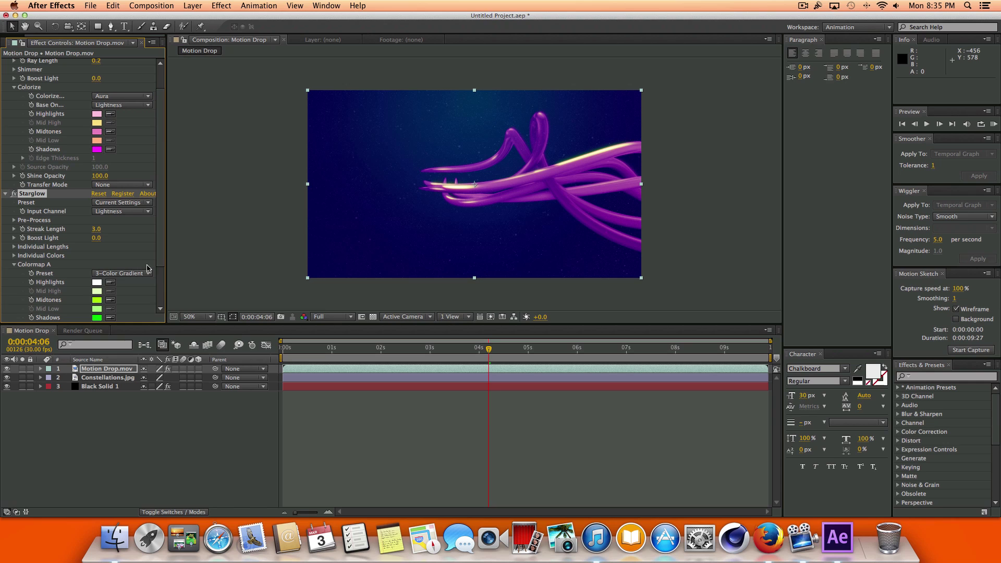
scroll(154, 256, "down", 3)
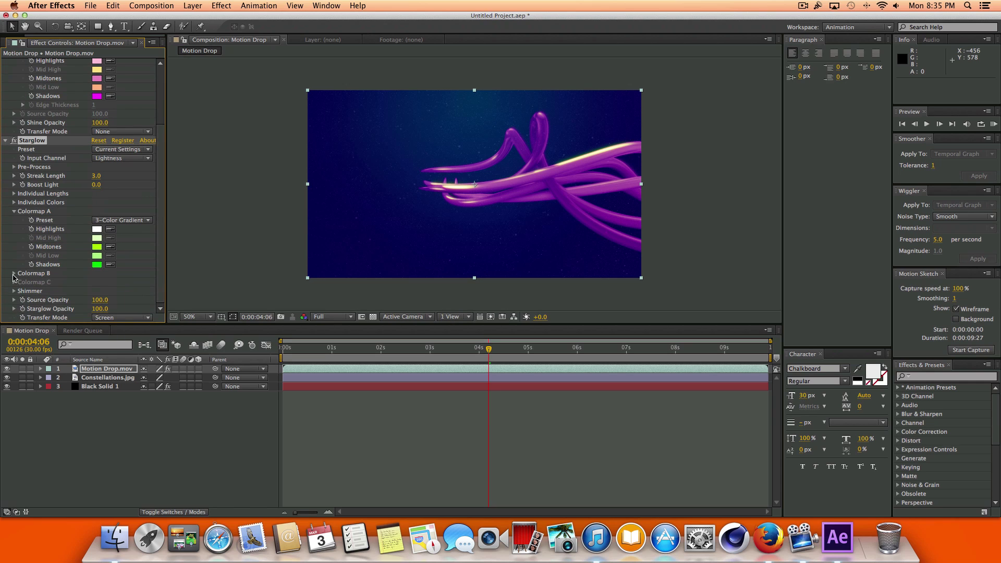
left_click(14, 274)
left_click(130, 211)
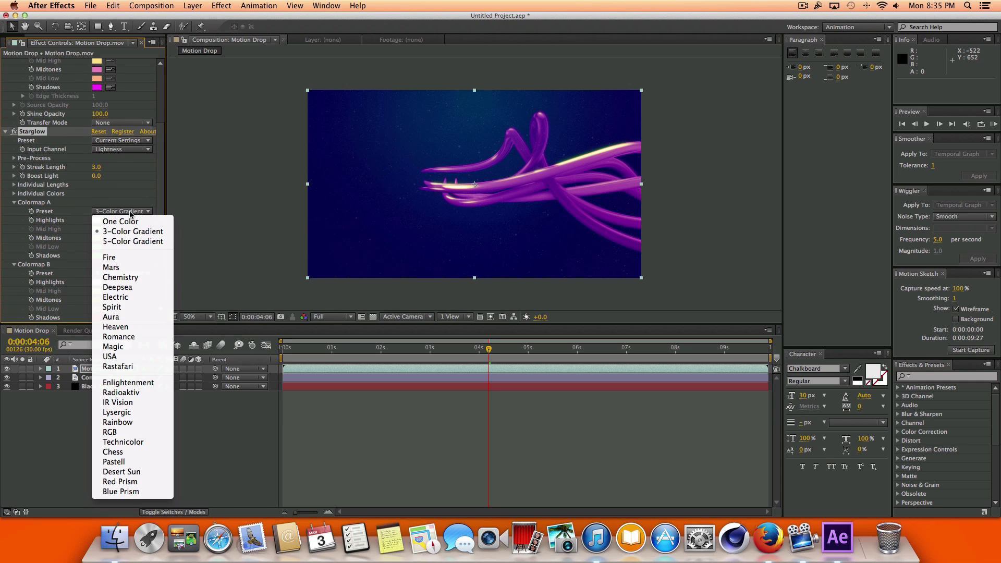
left_click(130, 211)
left_click(133, 211)
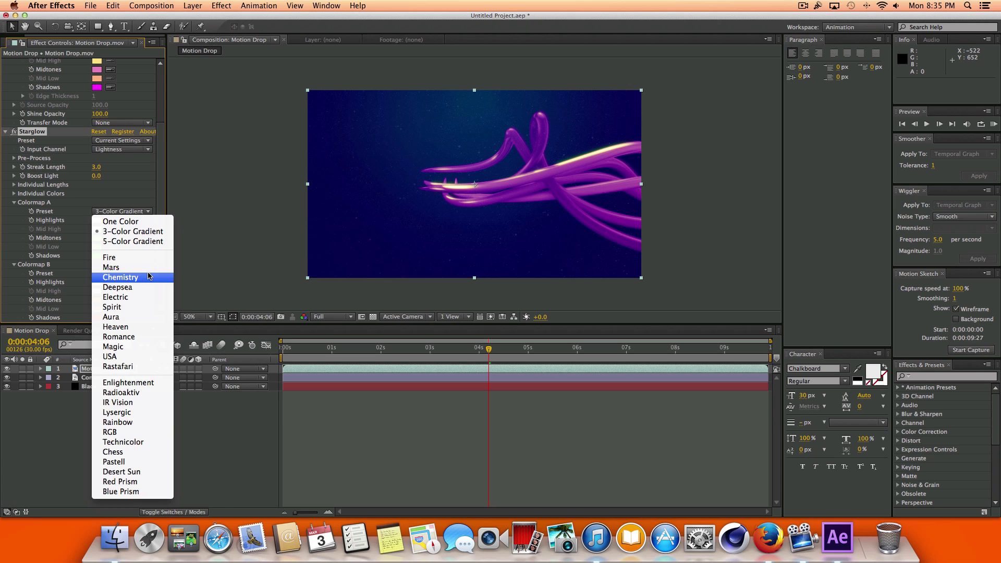
left_click(144, 297)
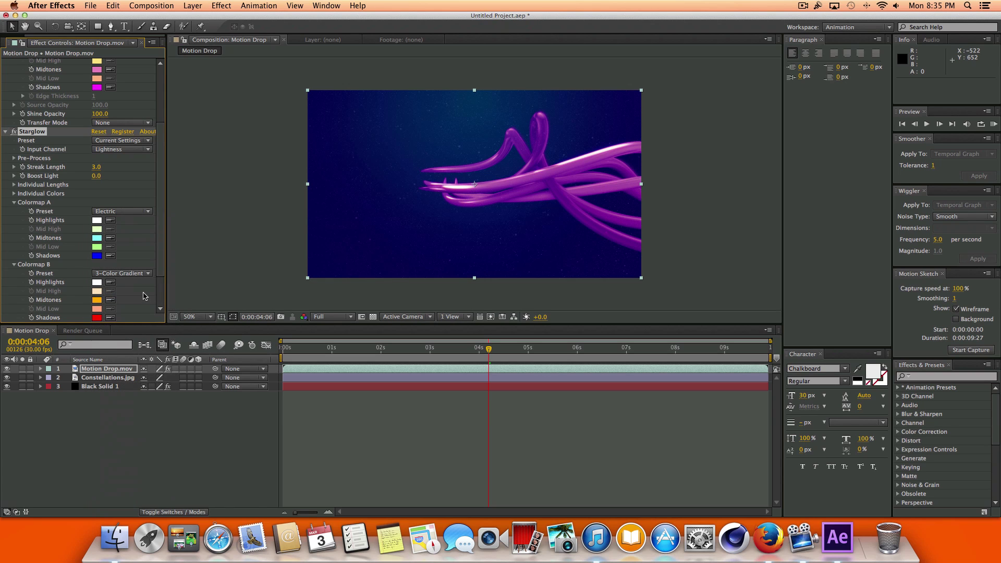
left_click(127, 274)
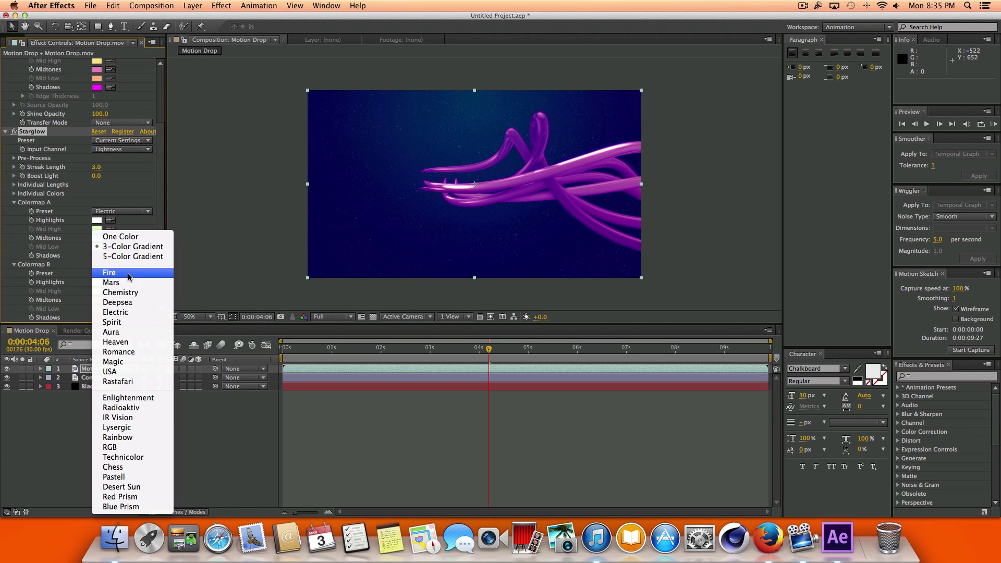
left_click(123, 315)
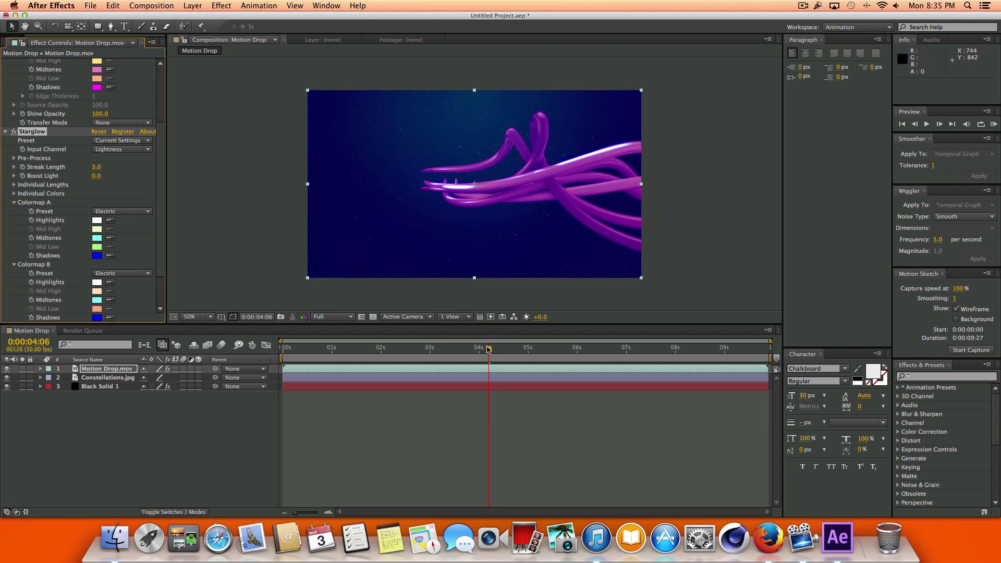
left_click_drag(489, 349, 567, 342)
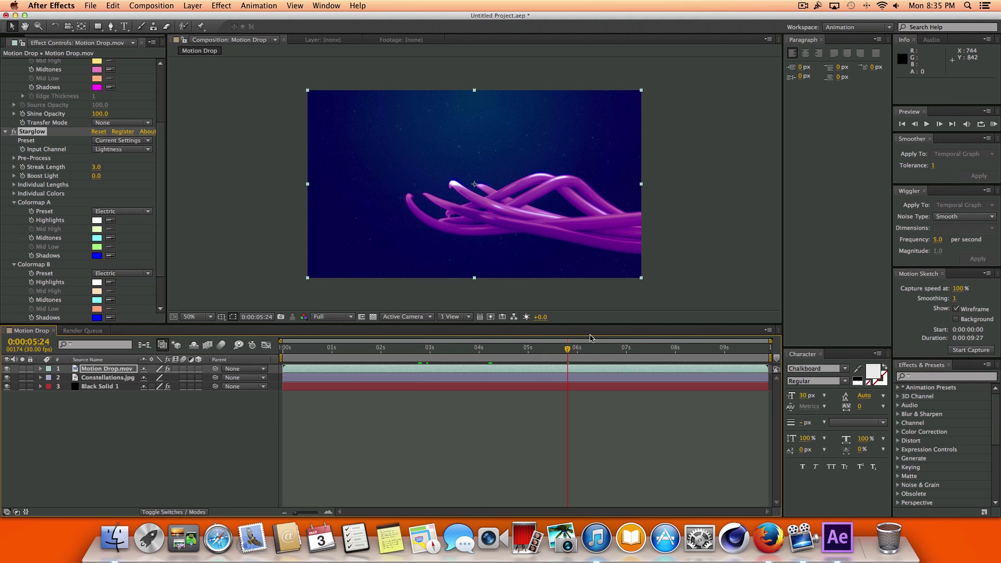
Try a lower Source Opacity for Starglow and restore it to 100
scroll(155, 256, "down", 3)
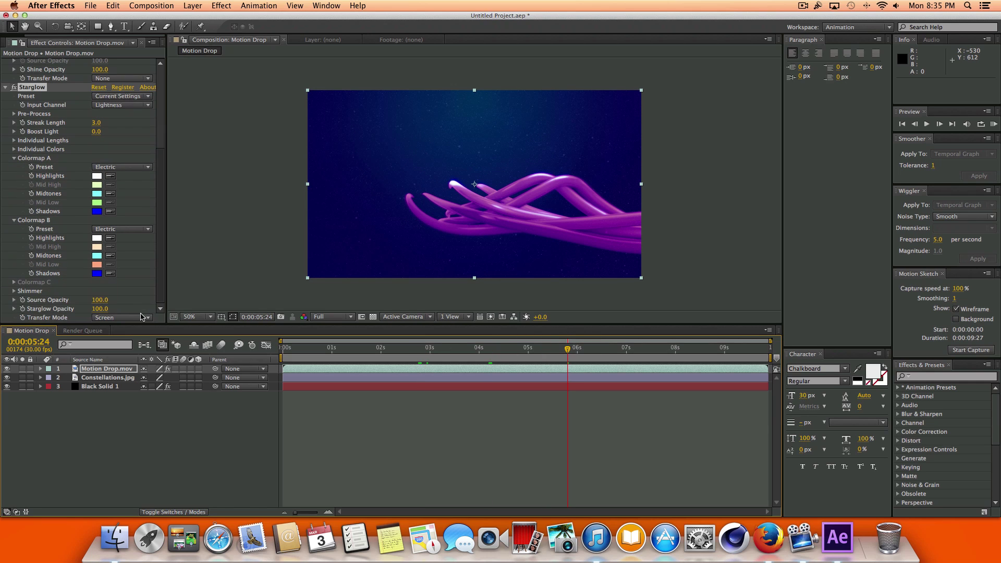
left_click_drag(110, 301, 88, 300)
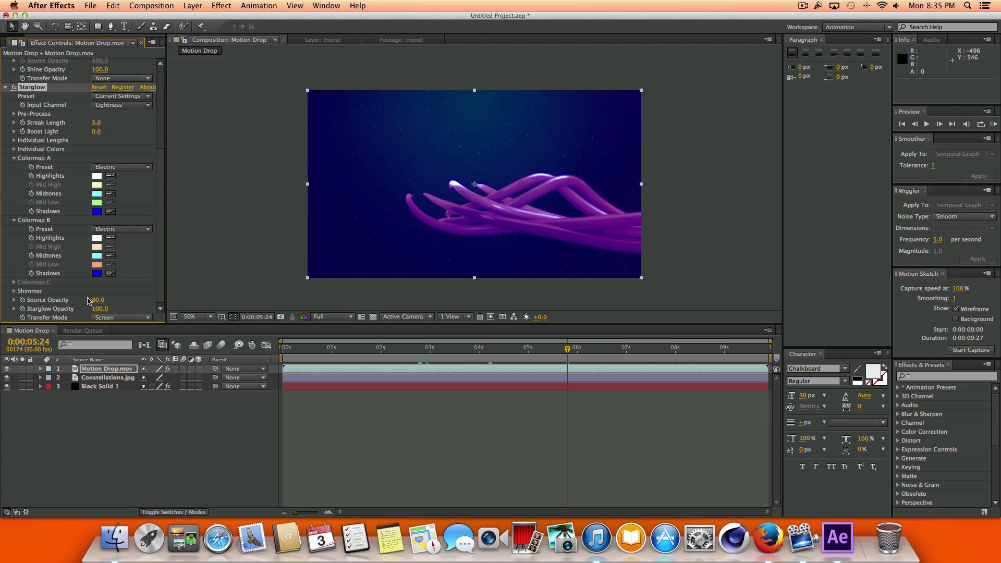
left_click_drag(149, 296, 154, 296)
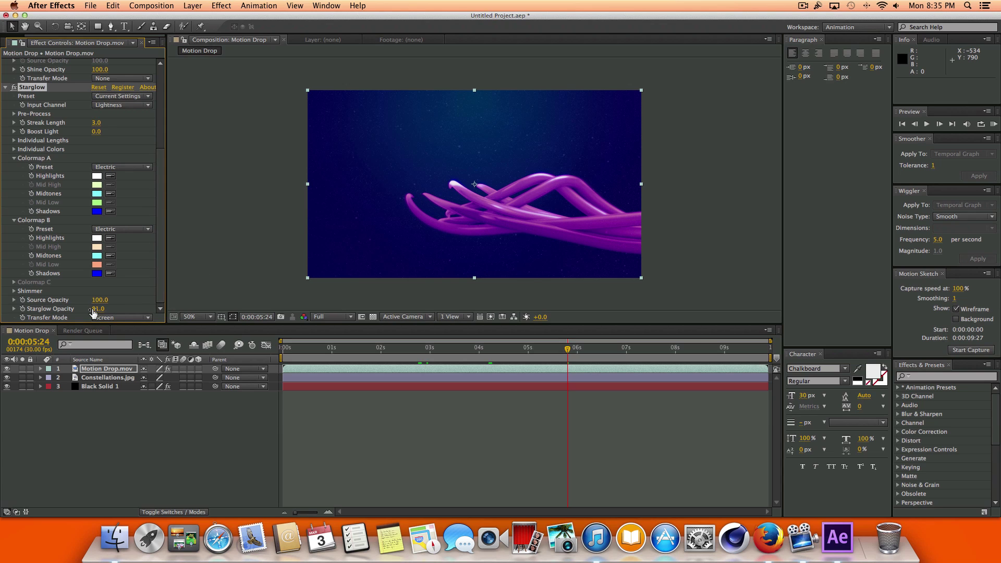
Try the Multiply transfer mode for Starglow and restore it to Screen
left_click(119, 317)
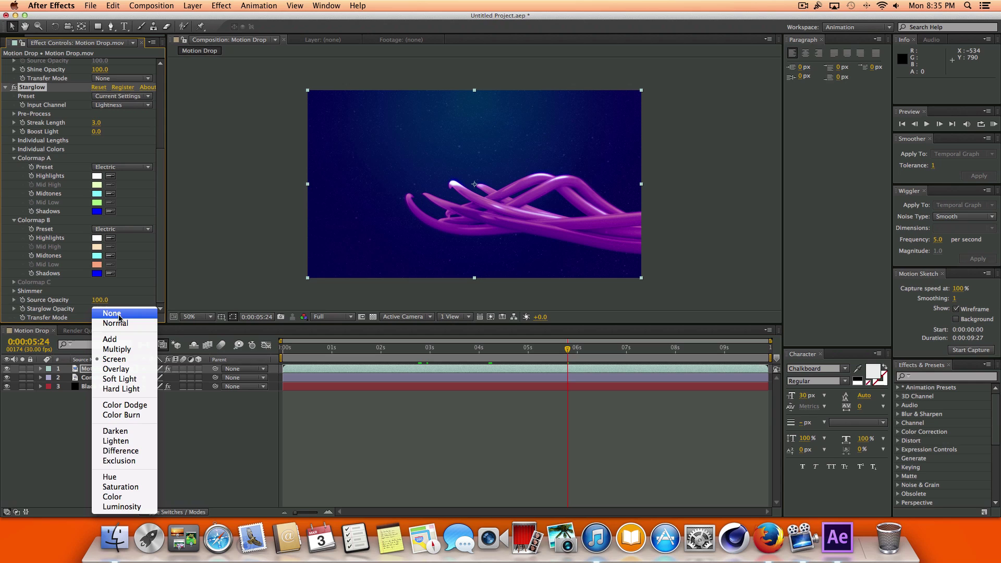
left_click(117, 349)
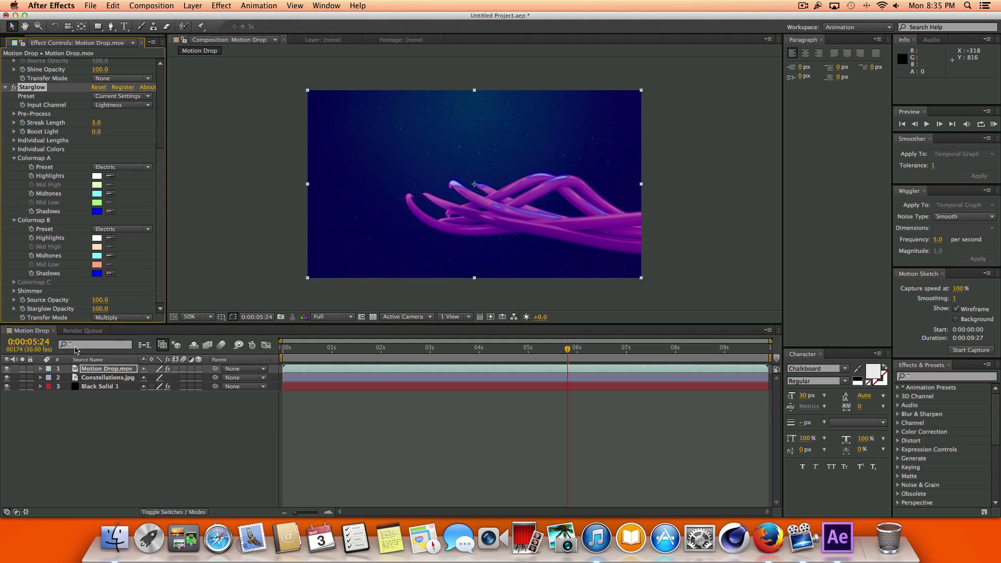
left_click(108, 318)
left_click(117, 359)
Apply the RE:Vision RSMB Pro motion blur effect to the Motion Drop.mov layer and set its Main_BG Blur Amt to 1.00
mouse_move(567, 349)
left_mouse_down()
mouse_move(260, 345)
mouse_move(419, 343)
left_mouse_up()
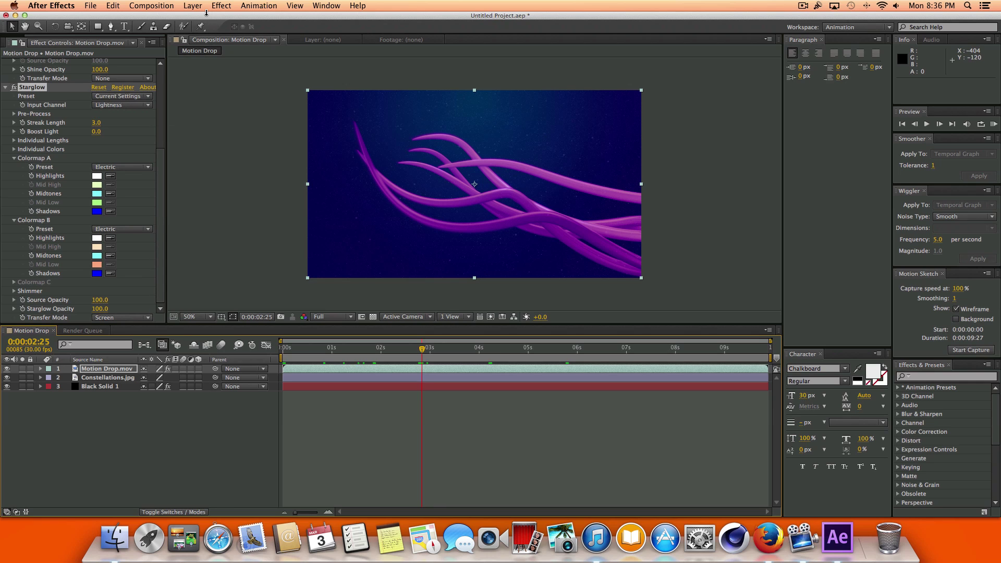
left_click(192, 6)
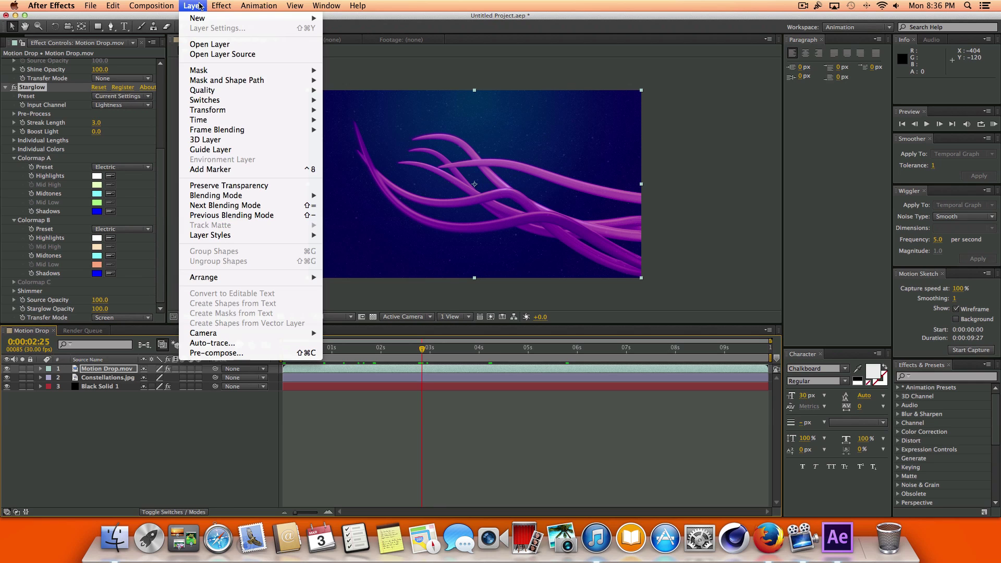
mouse_move(227, 3)
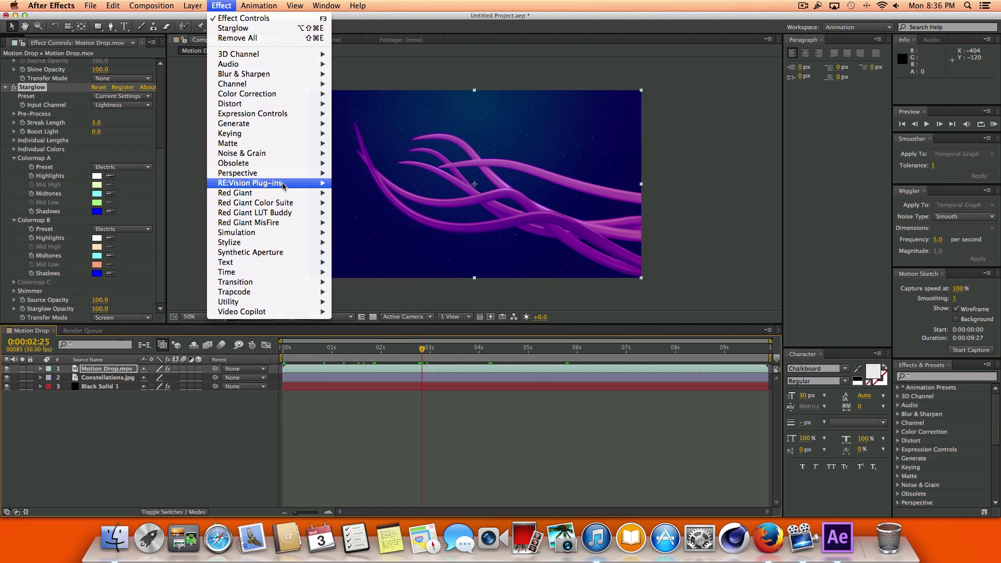
mouse_move(252, 186)
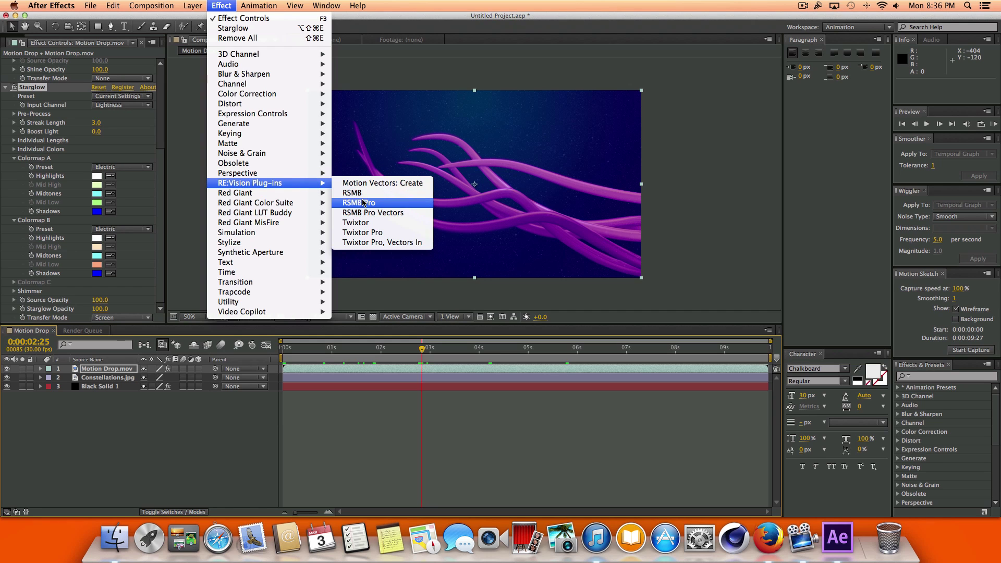
left_click(364, 203)
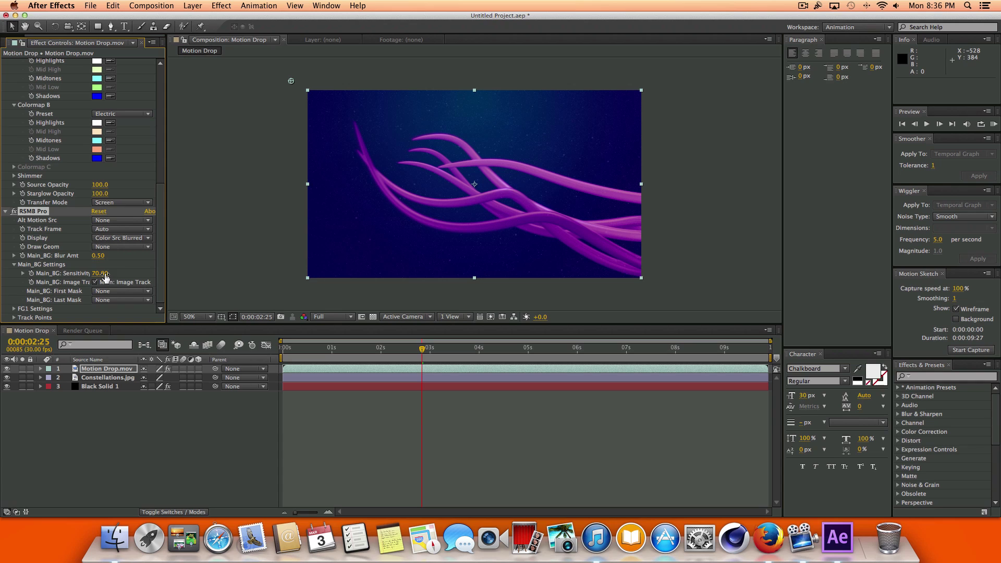
left_click(98, 256)
type("1")
key("Return")
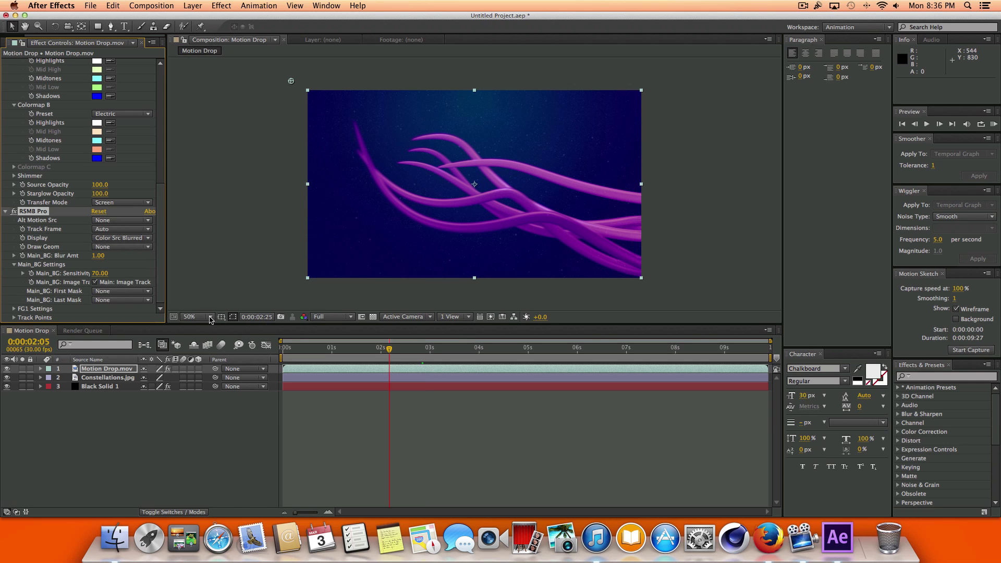
Preview the composition from its first frame and check the motion blur on the tentacles around 0:00:03:04
key("Home")
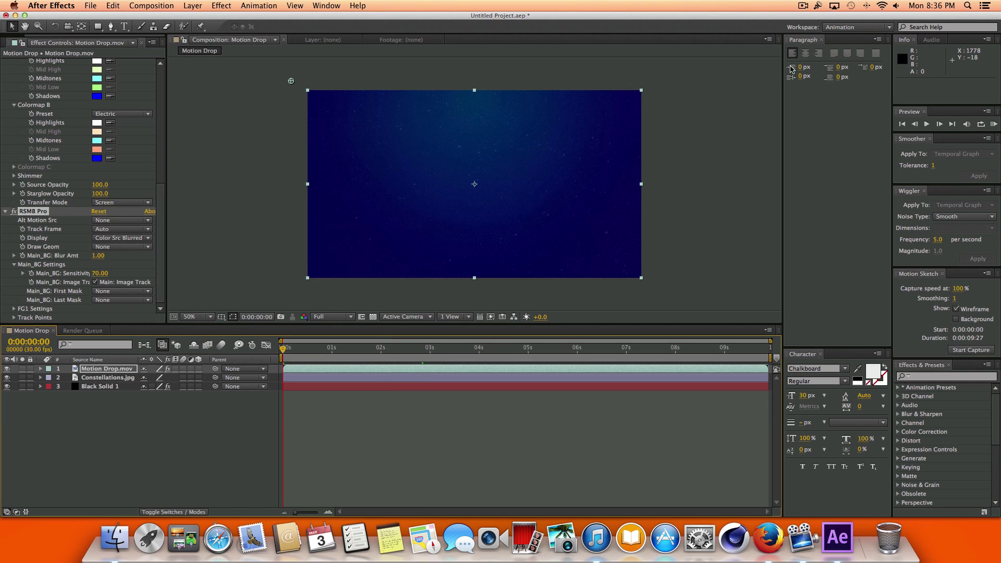
key("space")
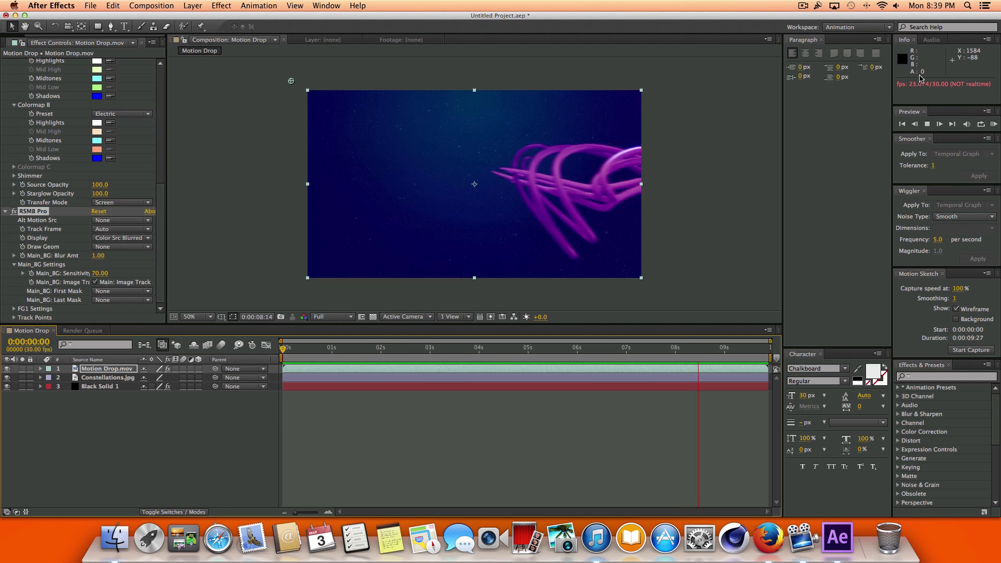
key("space")
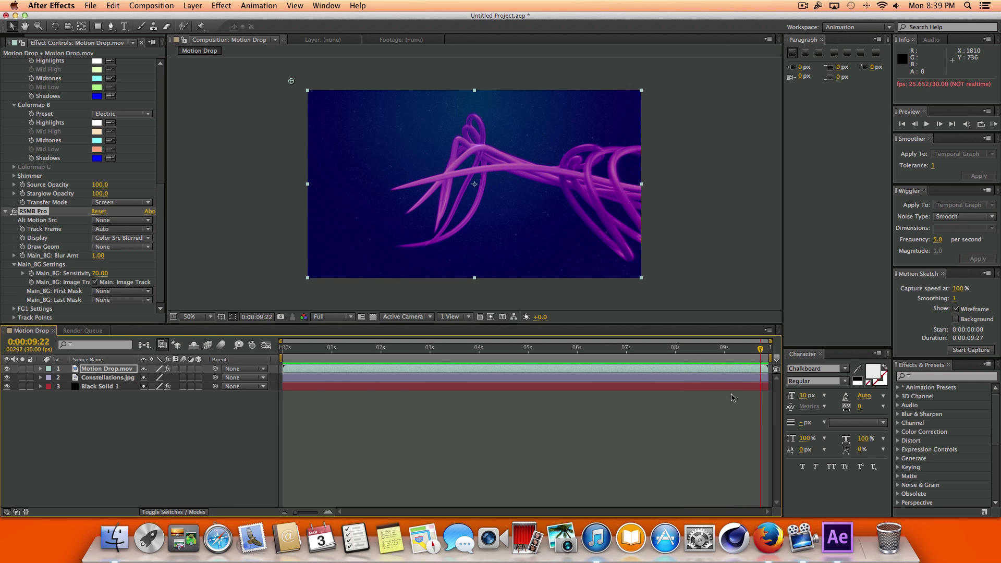
left_click_drag(761, 359, 441, 339)
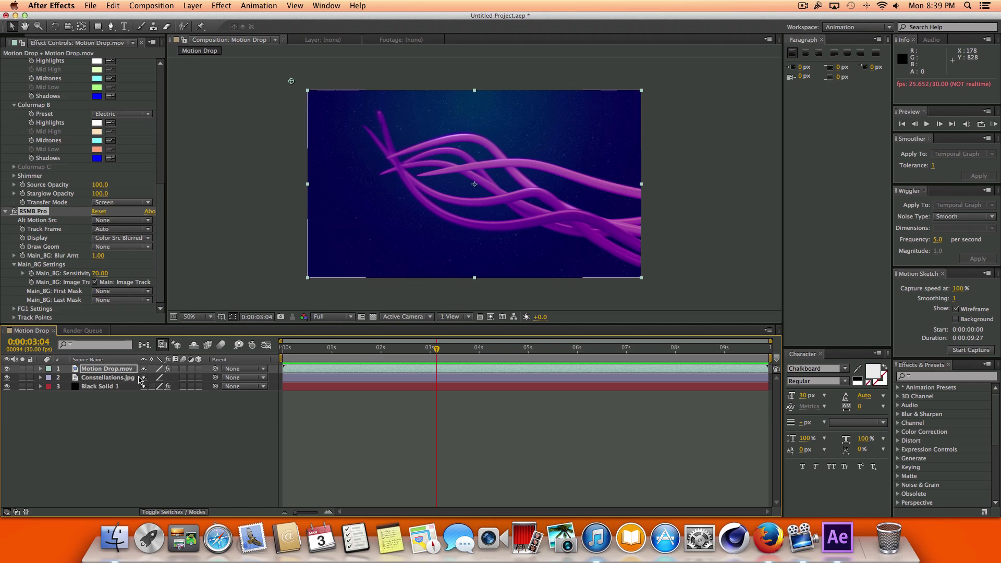
Set a Scale keyframe of 100% on the Constellations.jpg layer at 0:00:00:00
left_click(121, 379)
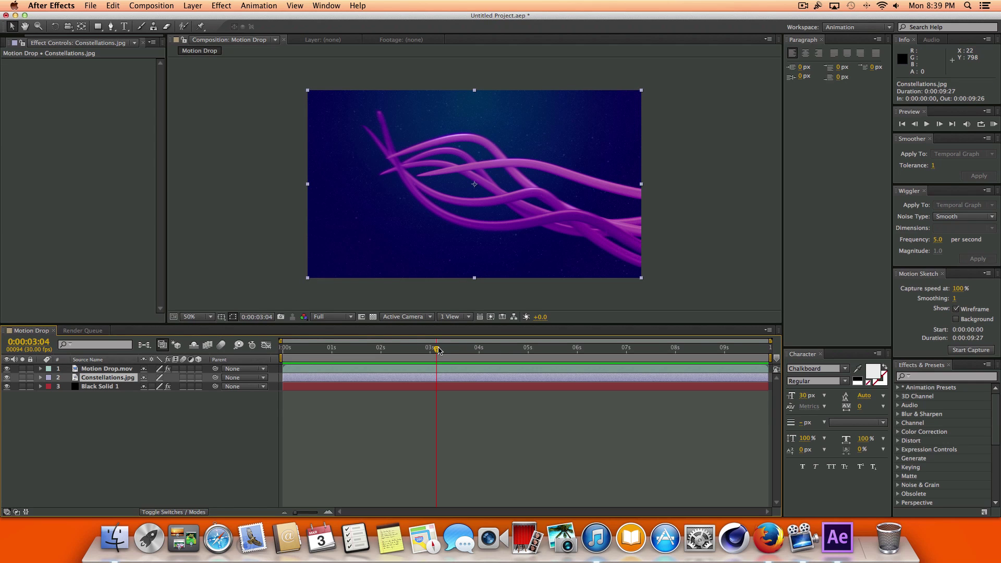
left_click_drag(438, 351, 271, 335)
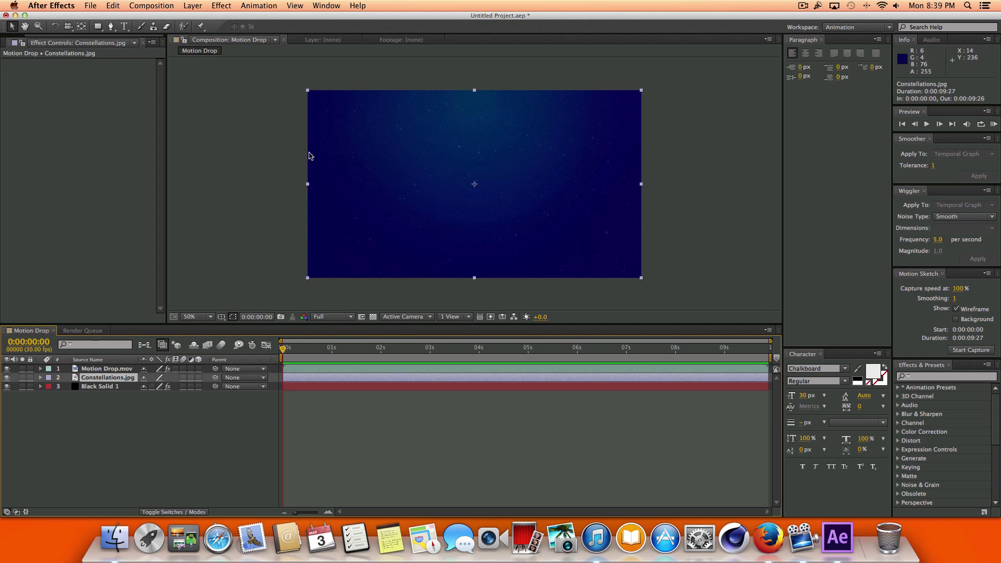
left_click(40, 378)
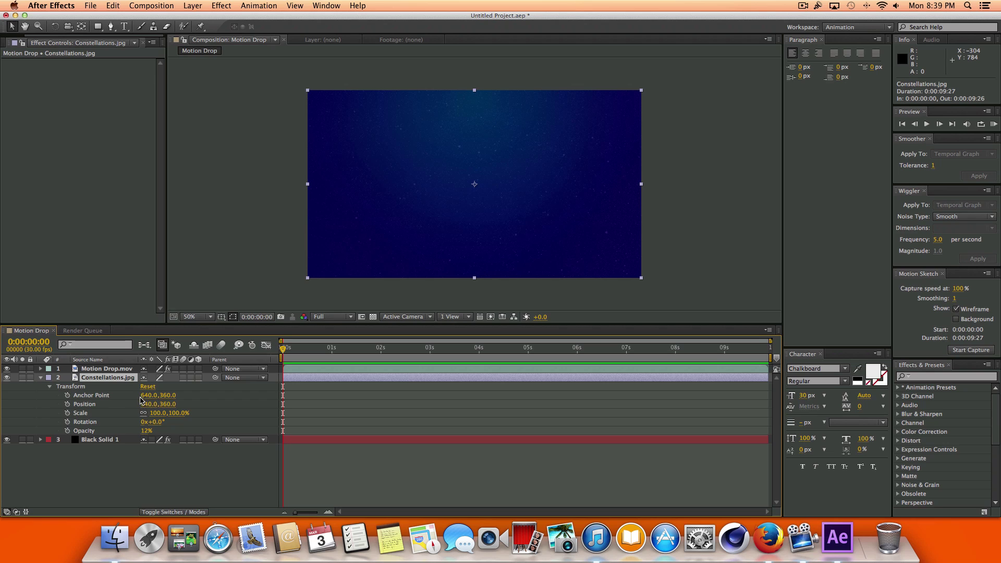
left_click(67, 414)
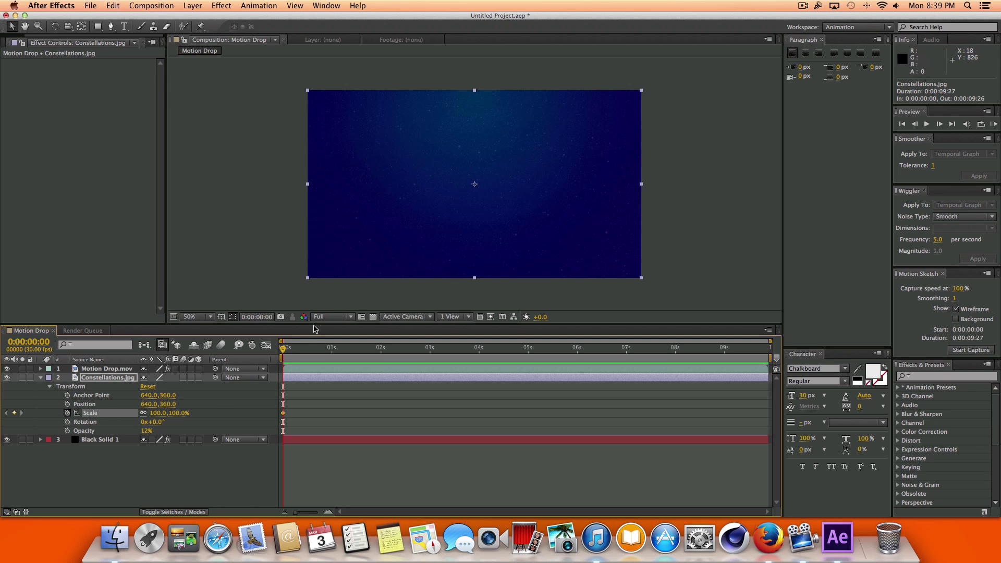
Enlarge the Constellations.jpg layer proportionally to about 127.5% at 0:00:09:26, creating the ending Scale keyframe
left_click_drag(282, 348, 768, 348)
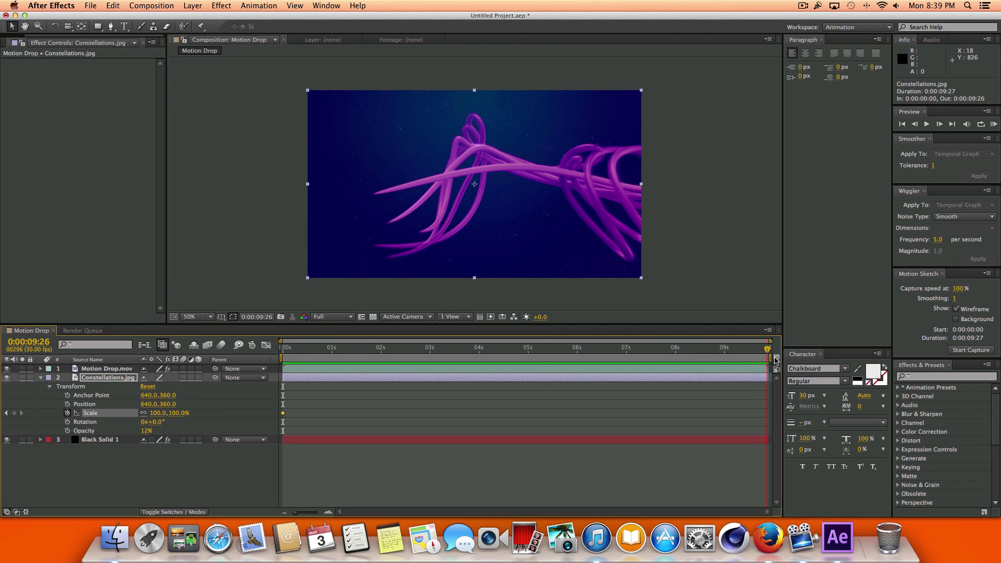
left_click(308, 92)
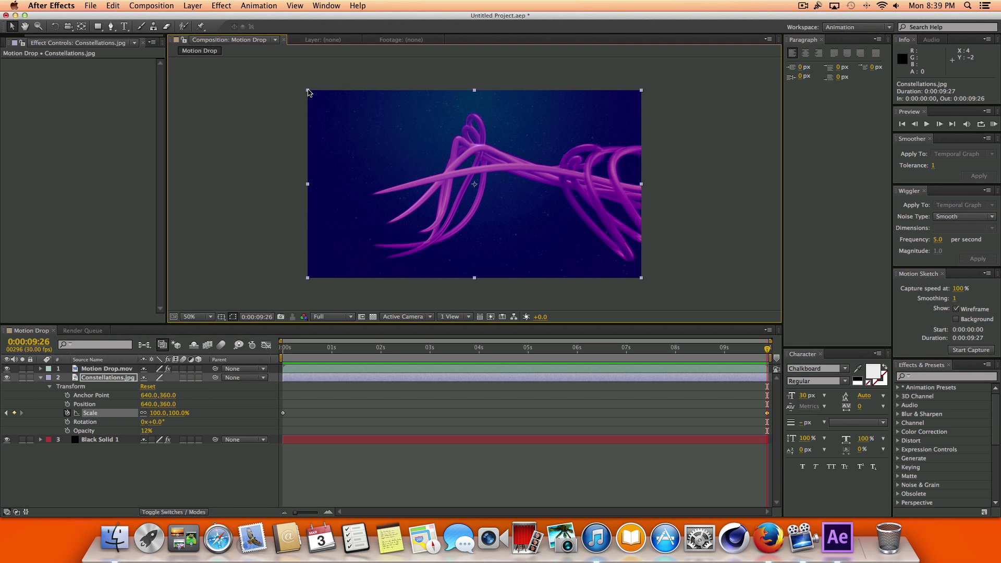
left_click_drag(308, 92, 262, 64)
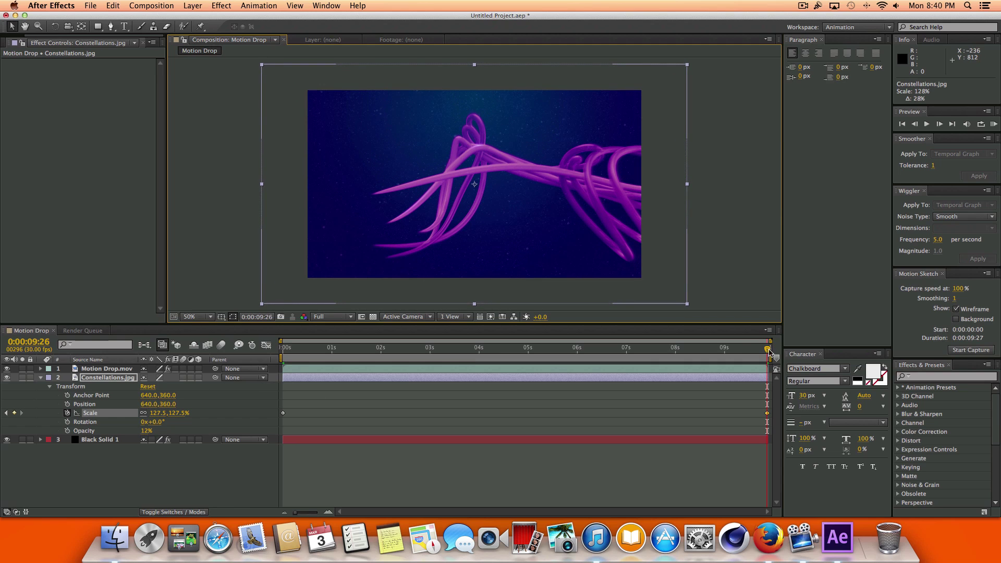
Play through the composition to check the background zoom and return to the first frame
left_click_drag(770, 353, 220, 348)
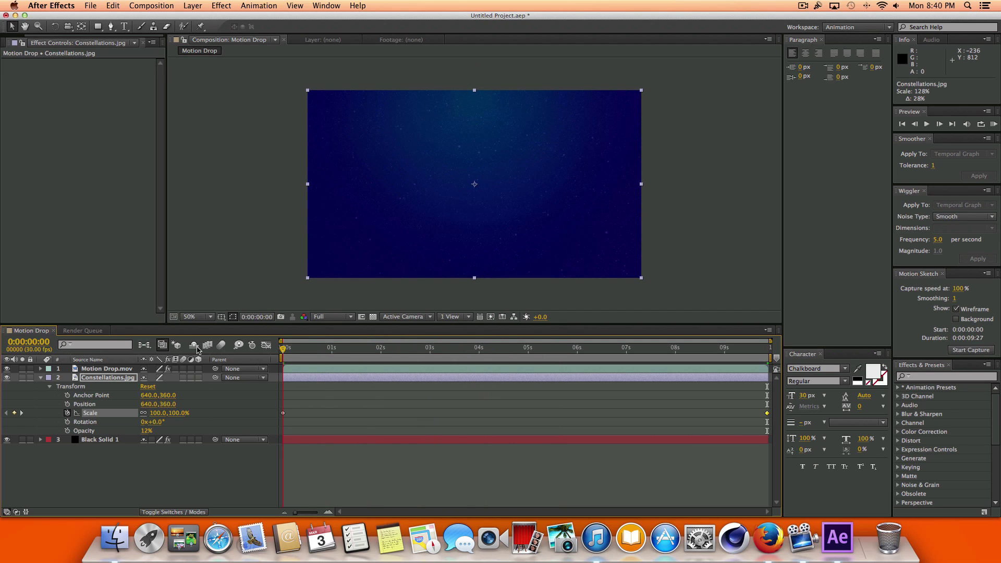
key("space")
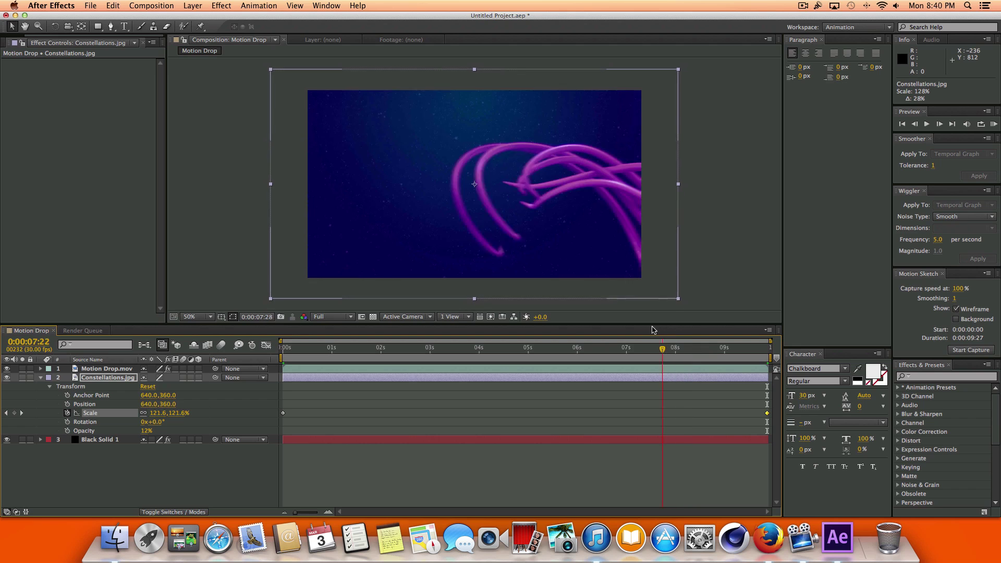
mouse_move(652, 329)
left_mouse_down()
mouse_move(315, 344)
mouse_move(584, 338)
mouse_move(624, 353)
mouse_move(282, 342)
left_mouse_up()
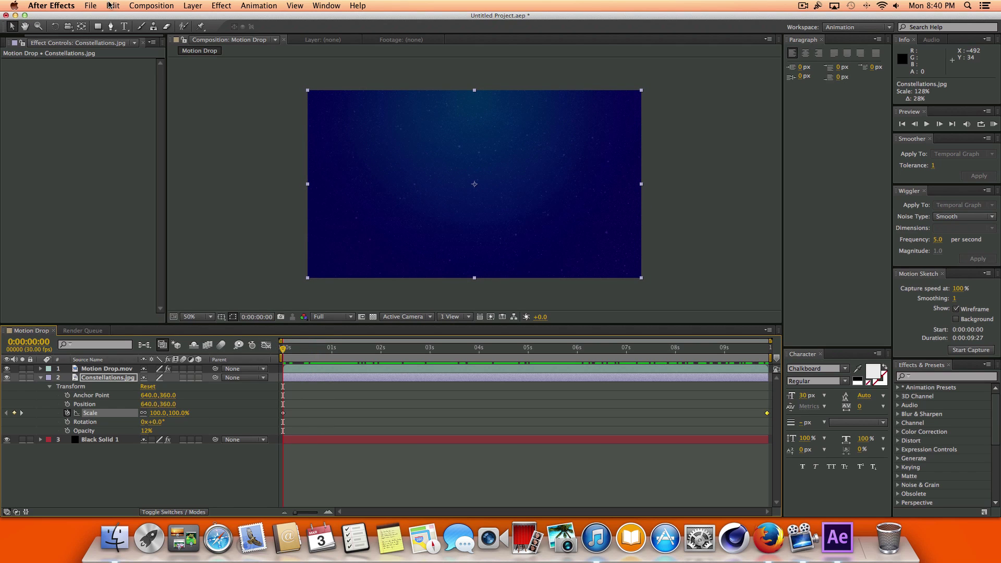
Add the Motion Drop composition to the render queue
left_click(90, 6)
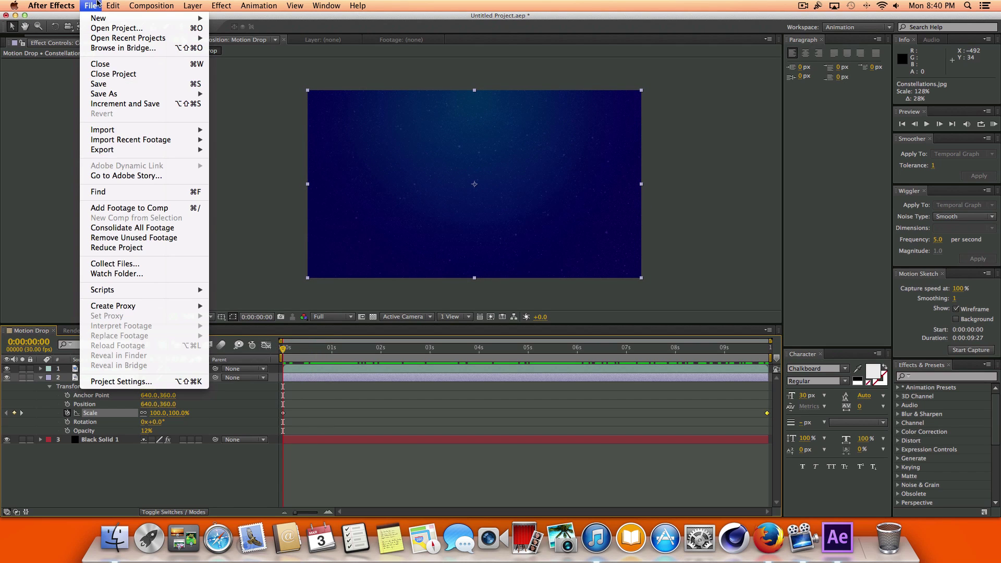
mouse_move(185, 152)
left_click(228, 150)
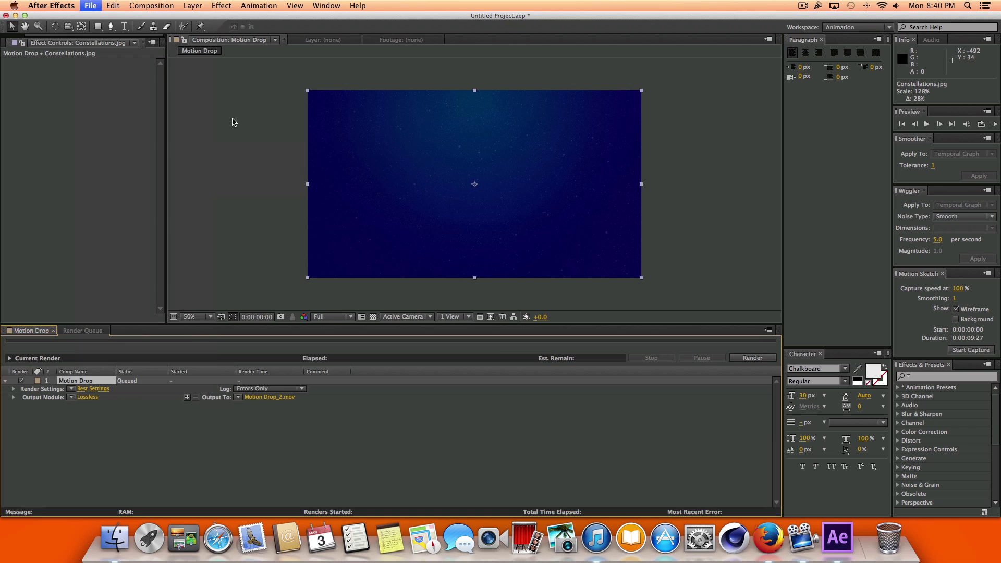
Set the output module's QuickTime video codec to H.264 with a quality of 92
left_click(84, 398)
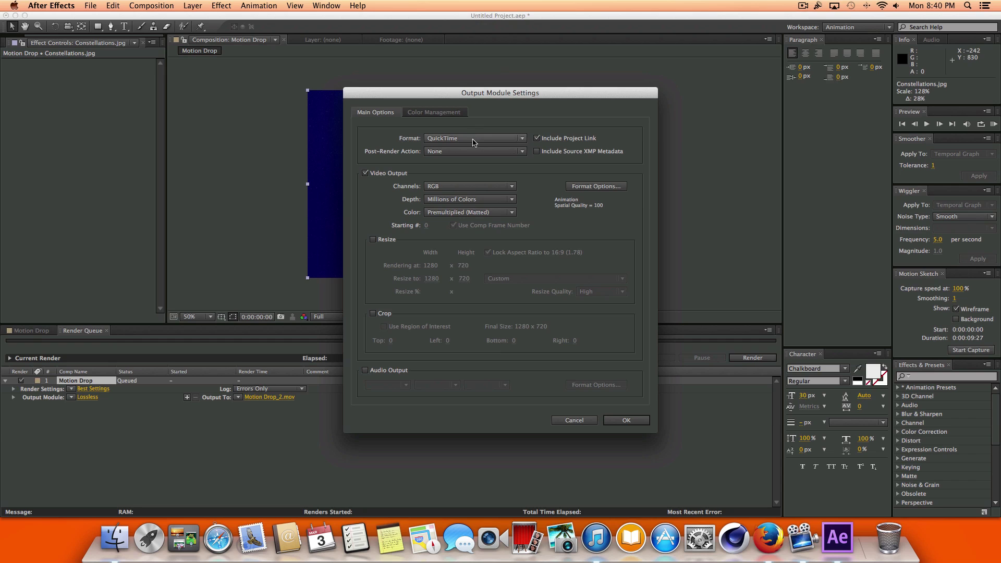
left_click(587, 188)
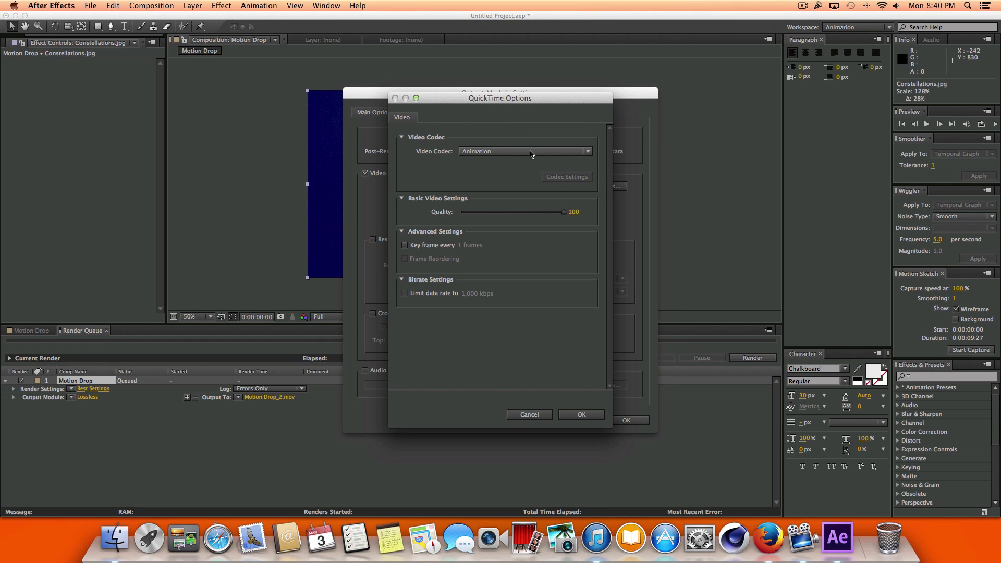
left_click(494, 151)
key("h")
key("Down")
key("Down")
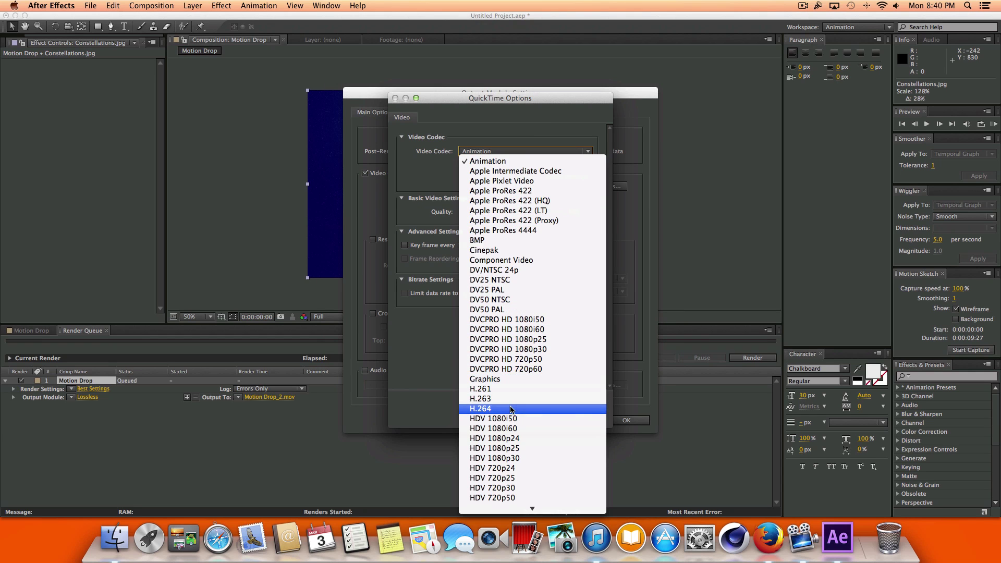
key("Return")
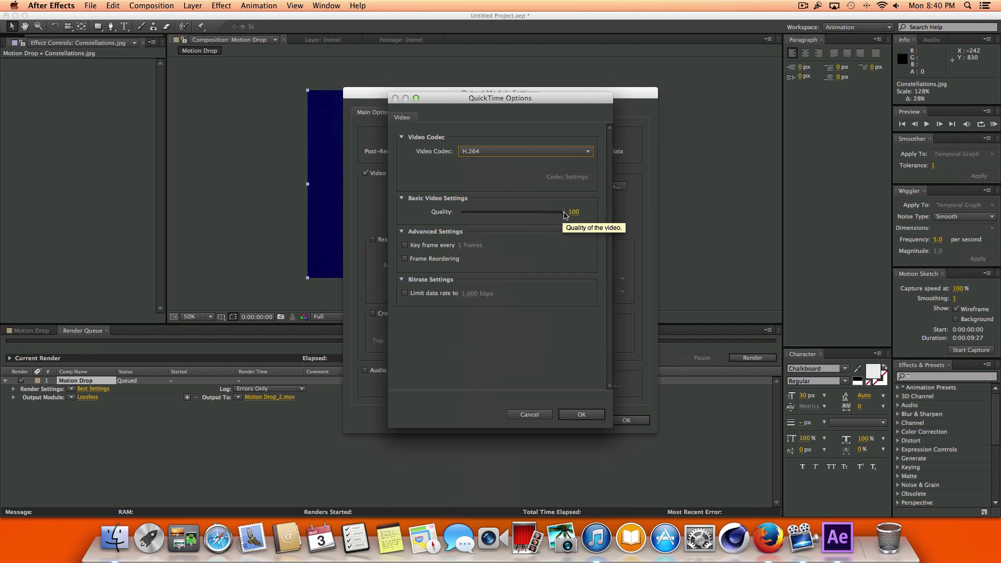
left_click_drag(565, 213, 563, 214)
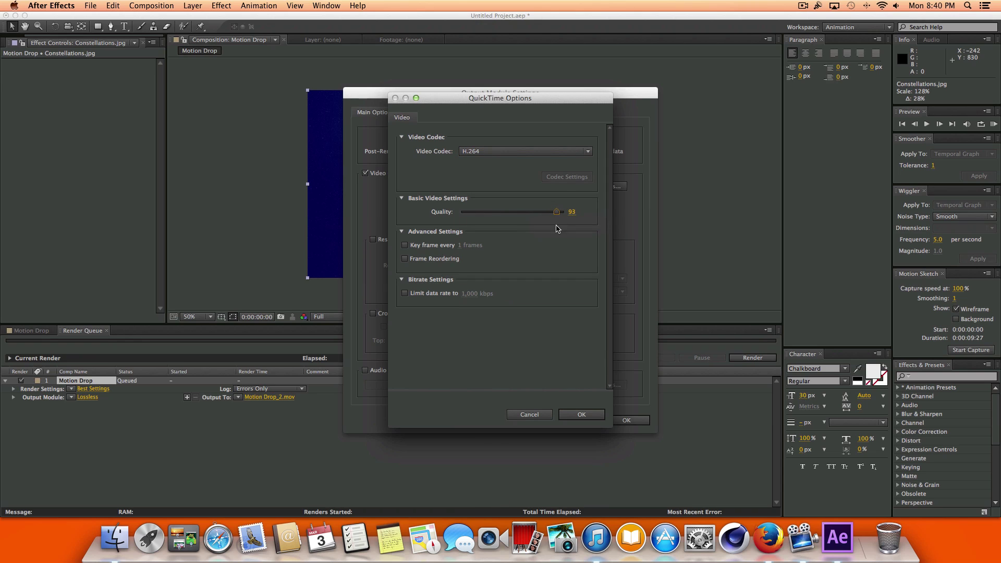
left_click(578, 415)
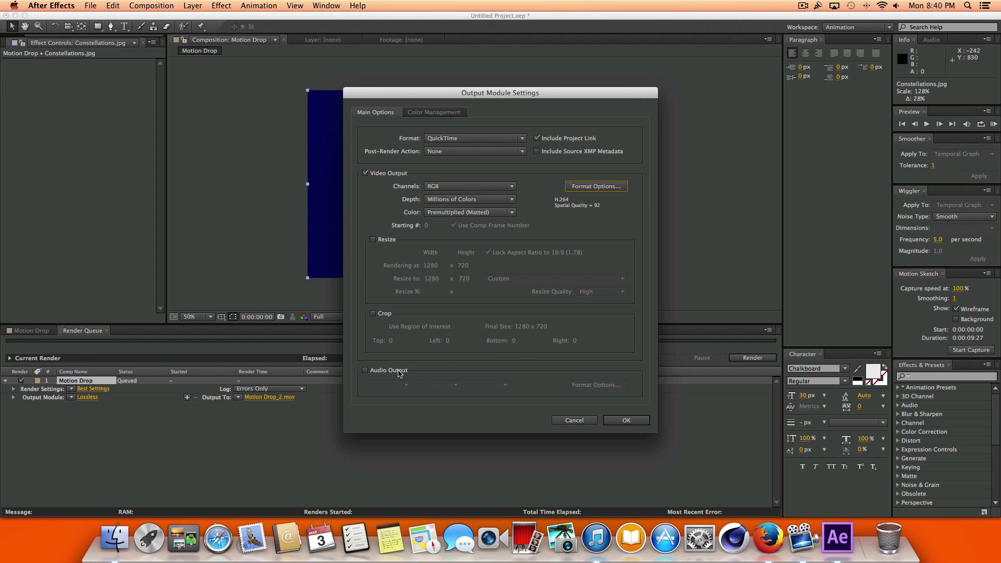
Enable audio output with the AAC codec and accept the output module settings
left_click(366, 370)
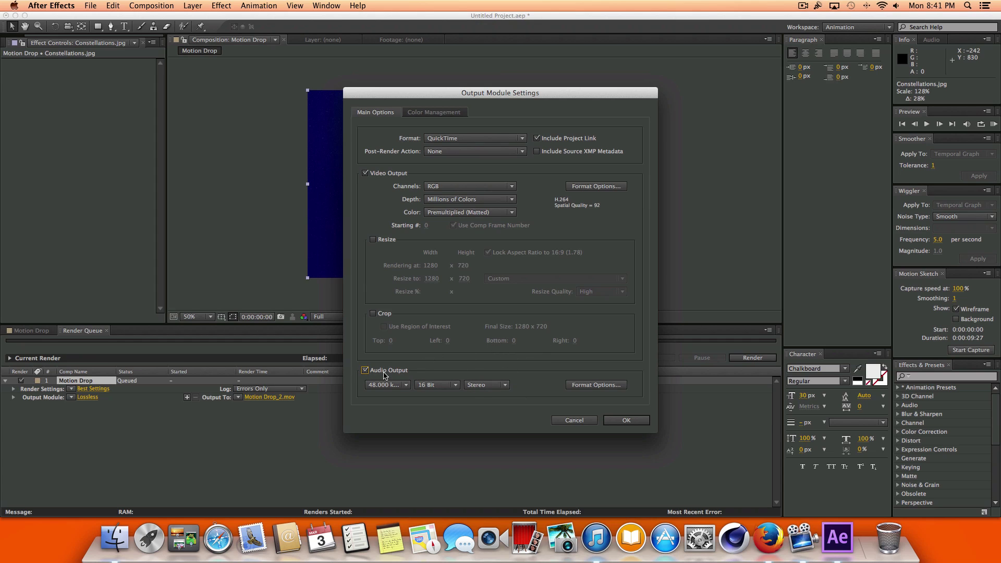
left_click(609, 386)
left_click(457, 152)
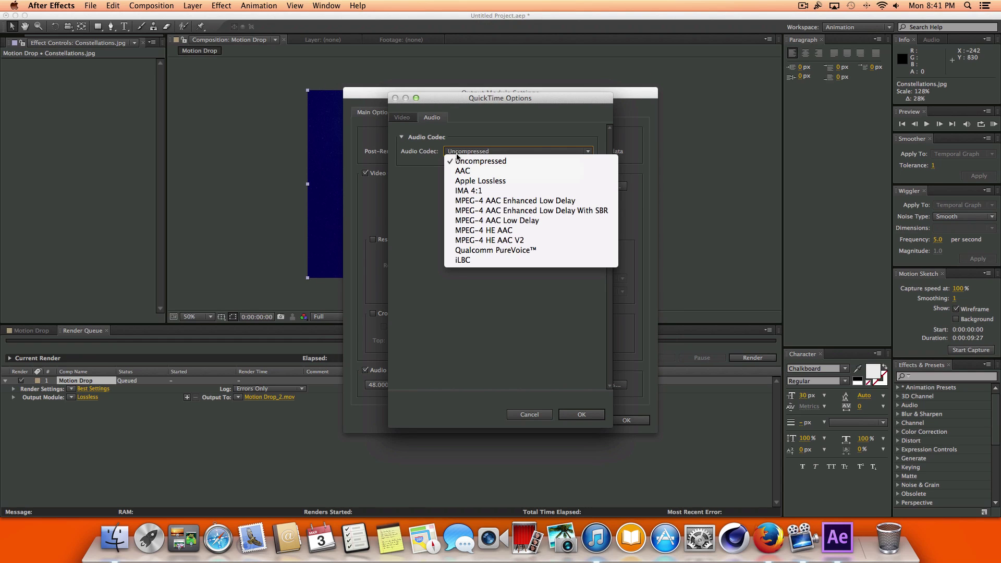
left_click(462, 173)
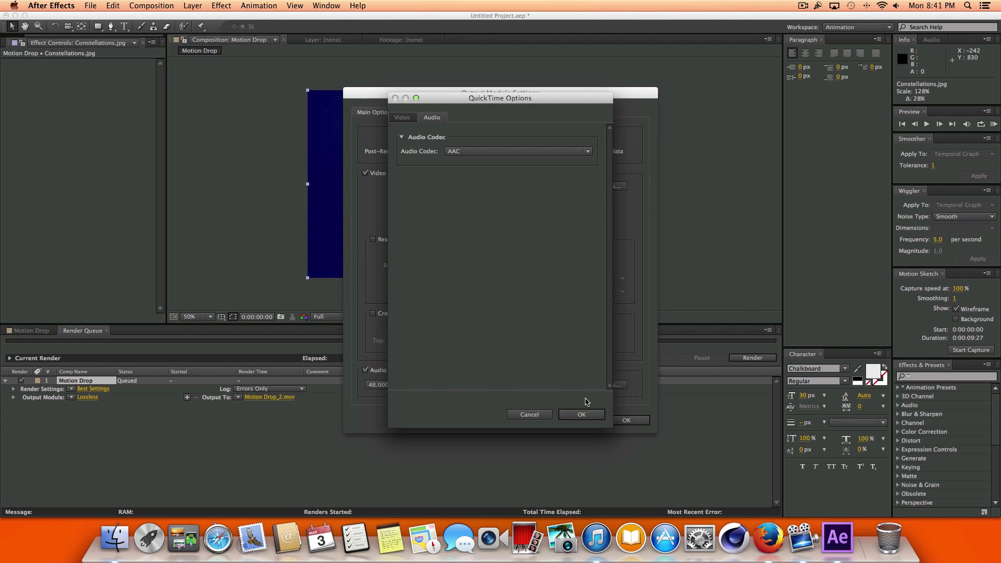
left_click(570, 417)
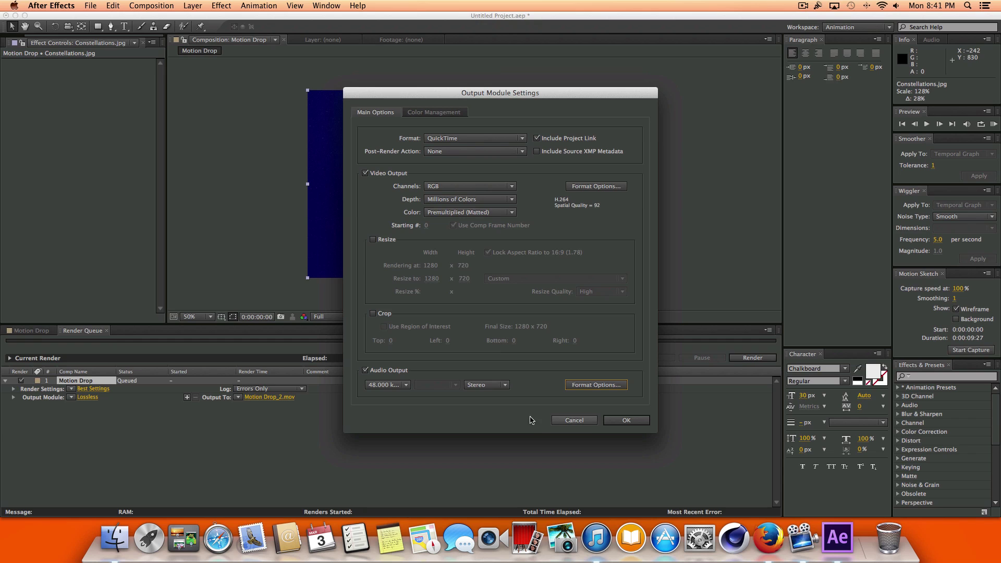
left_click(611, 421)
Name the output movie sfksdkfk.mov on the Desktop and start rendering the Motion Drop composition
left_click(267, 398)
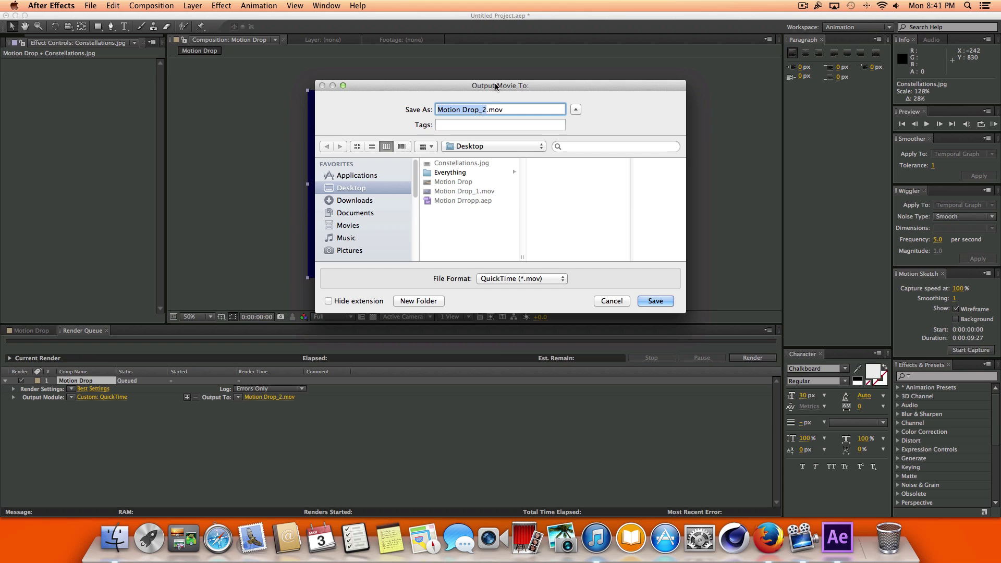
type("sfksdkfk")
left_click(656, 302)
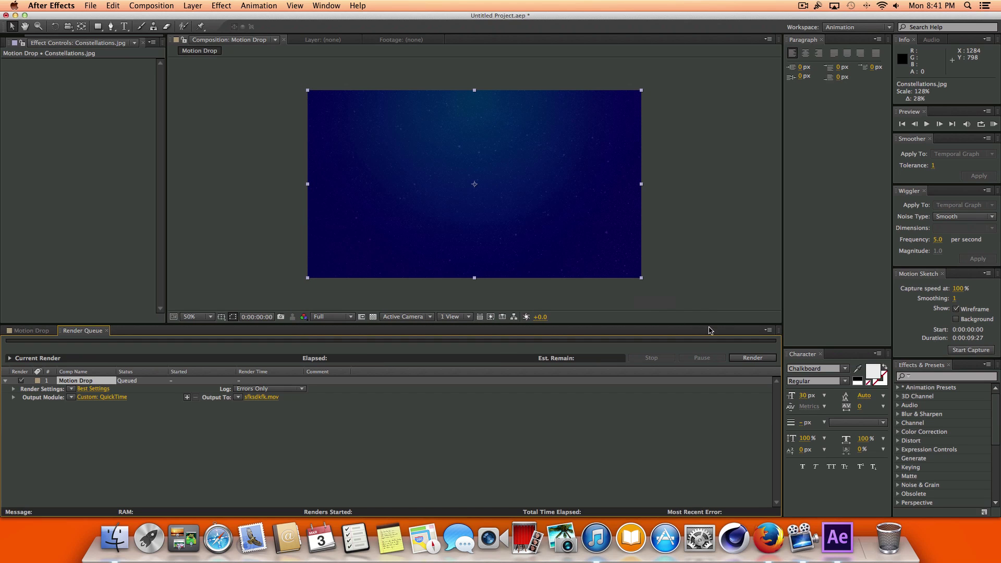
left_click(745, 359)
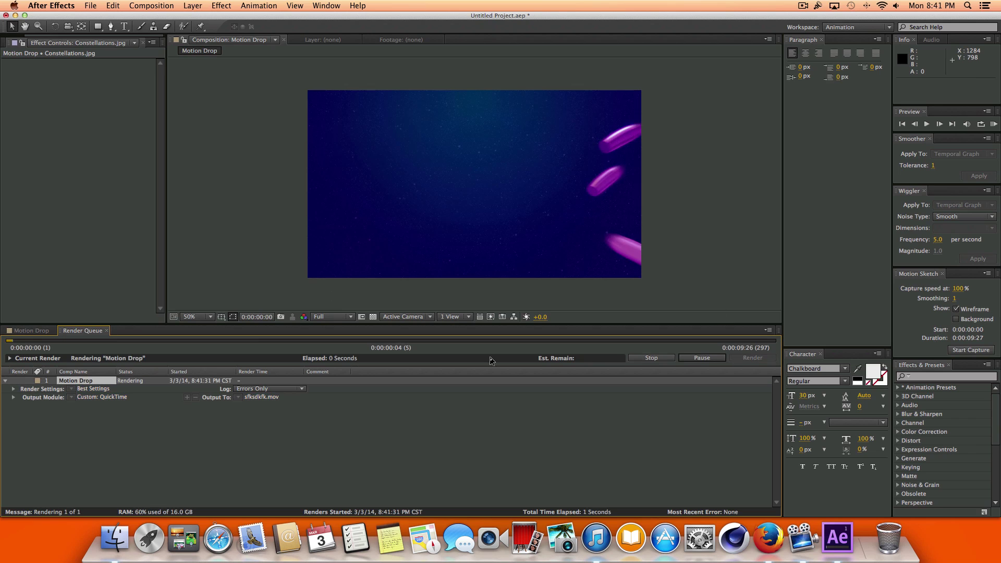